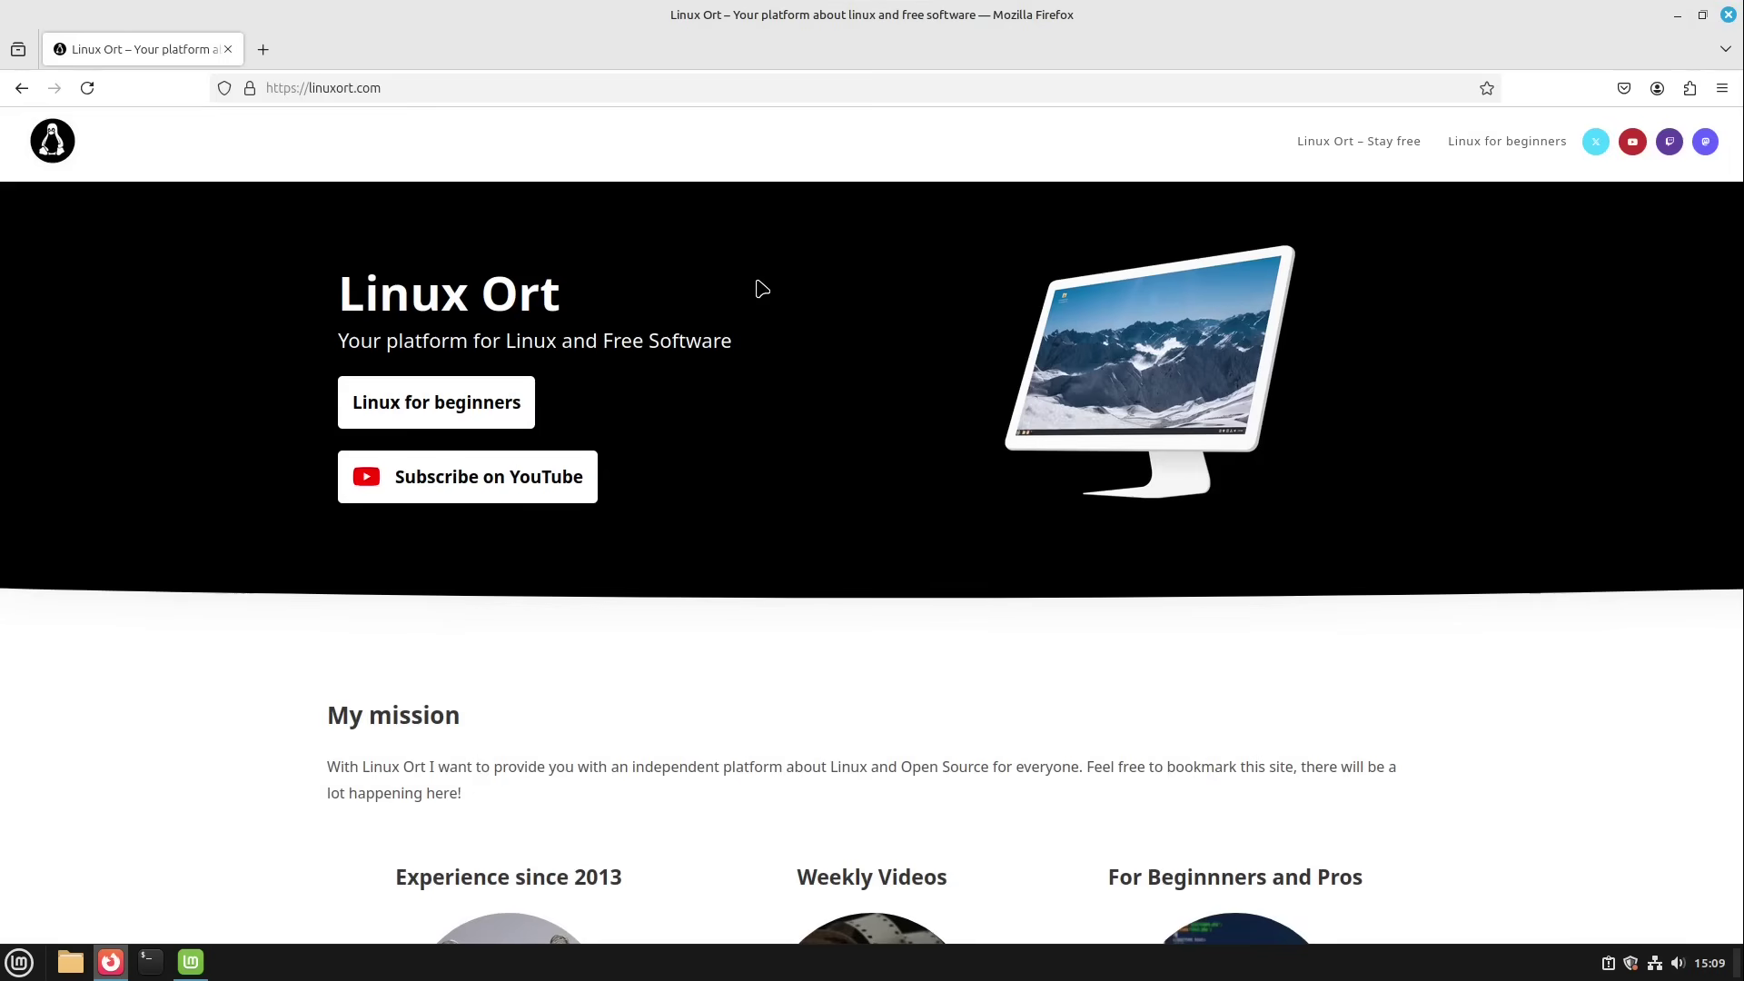
- Minimize the Firefox window showing Linux Ort to reveal the Linux Mint Welcome screen
click(1676, 15)
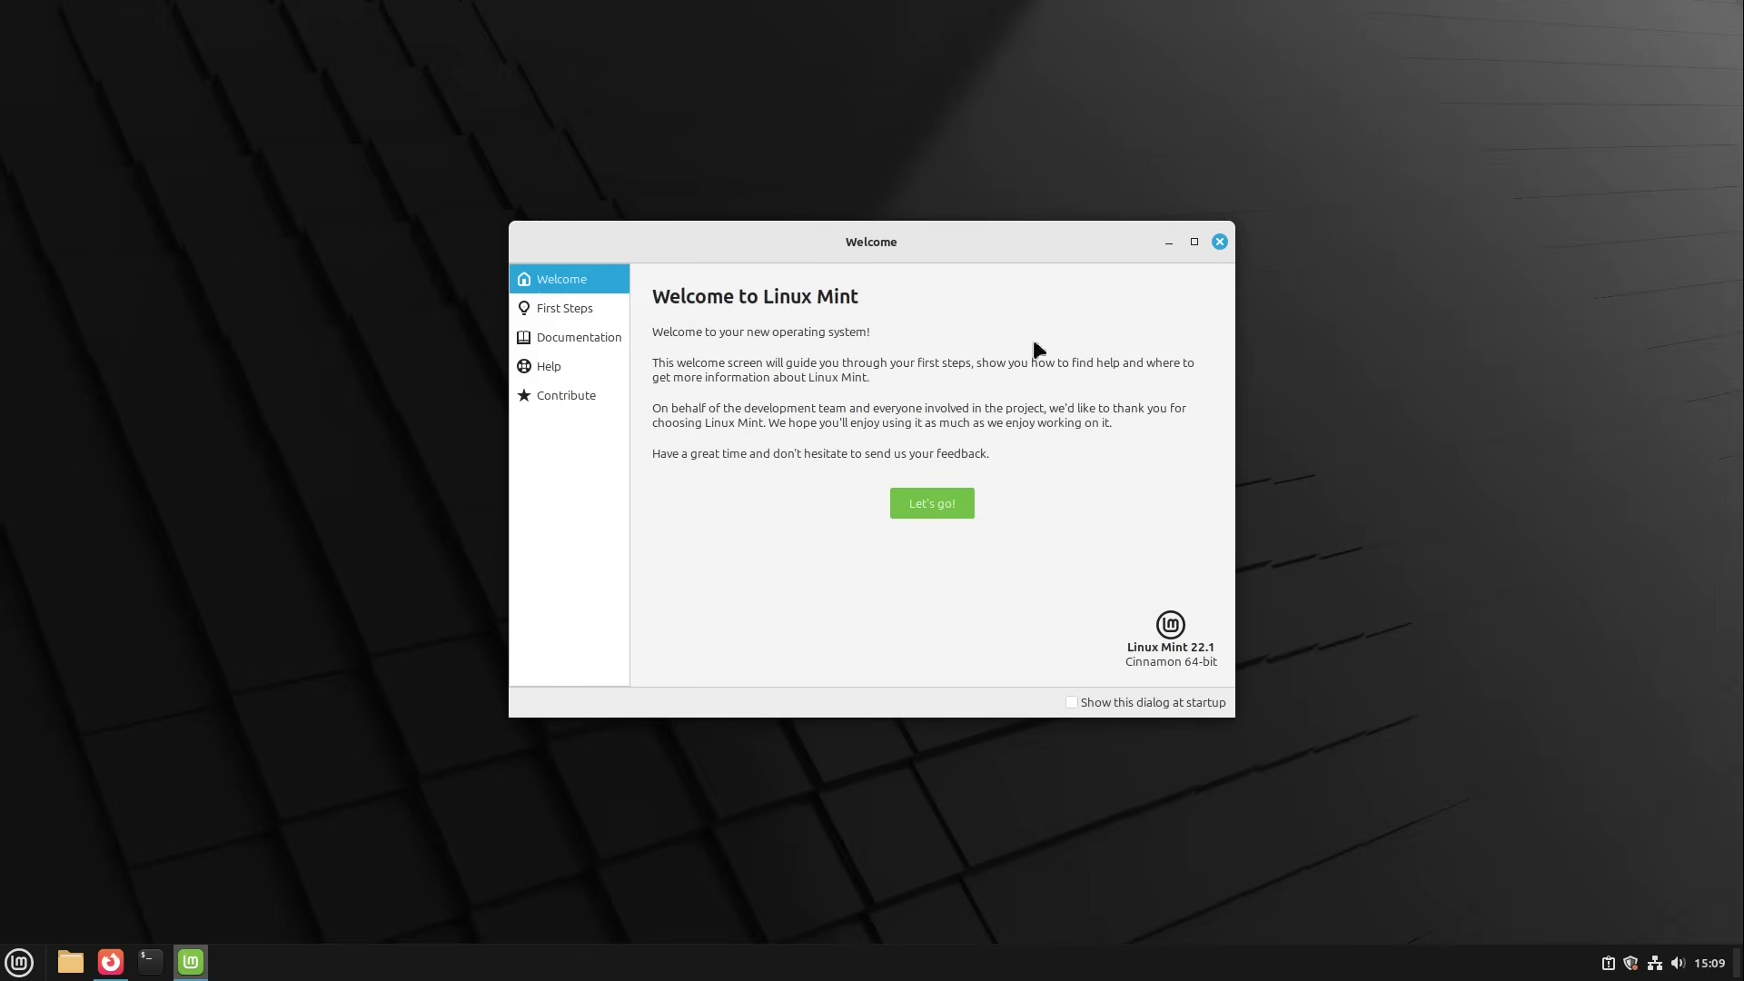
click(571, 307)
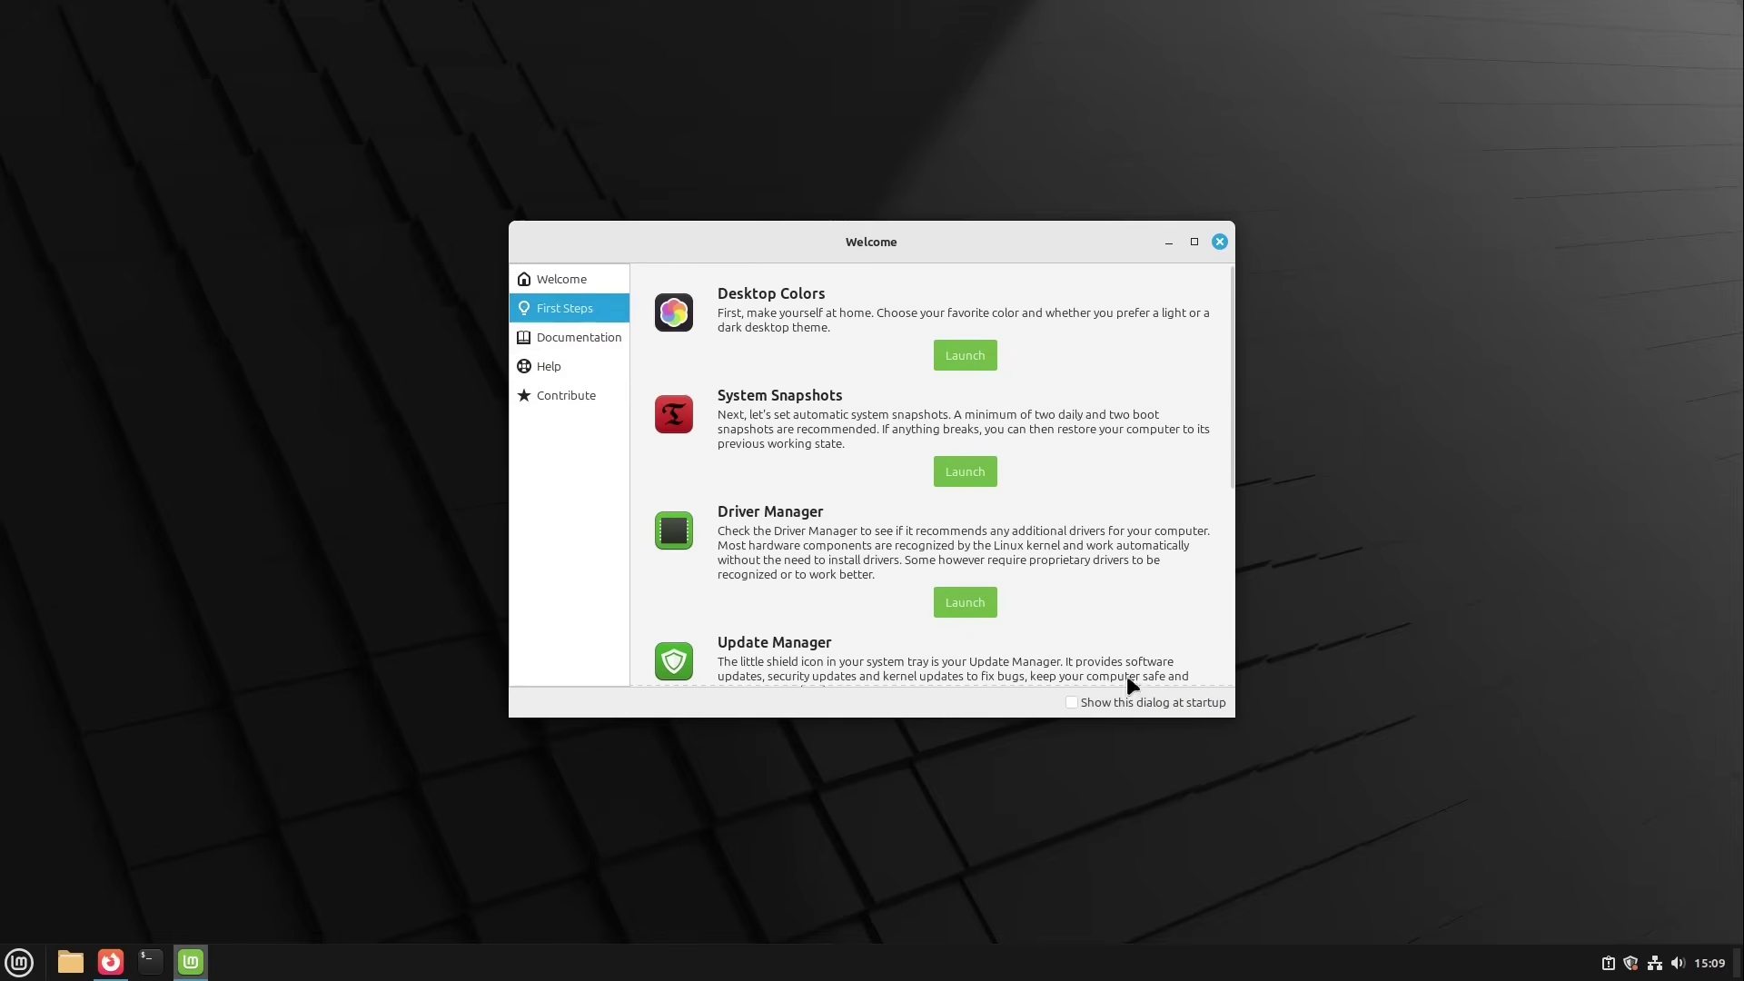
click(1071, 702)
click(18, 970)
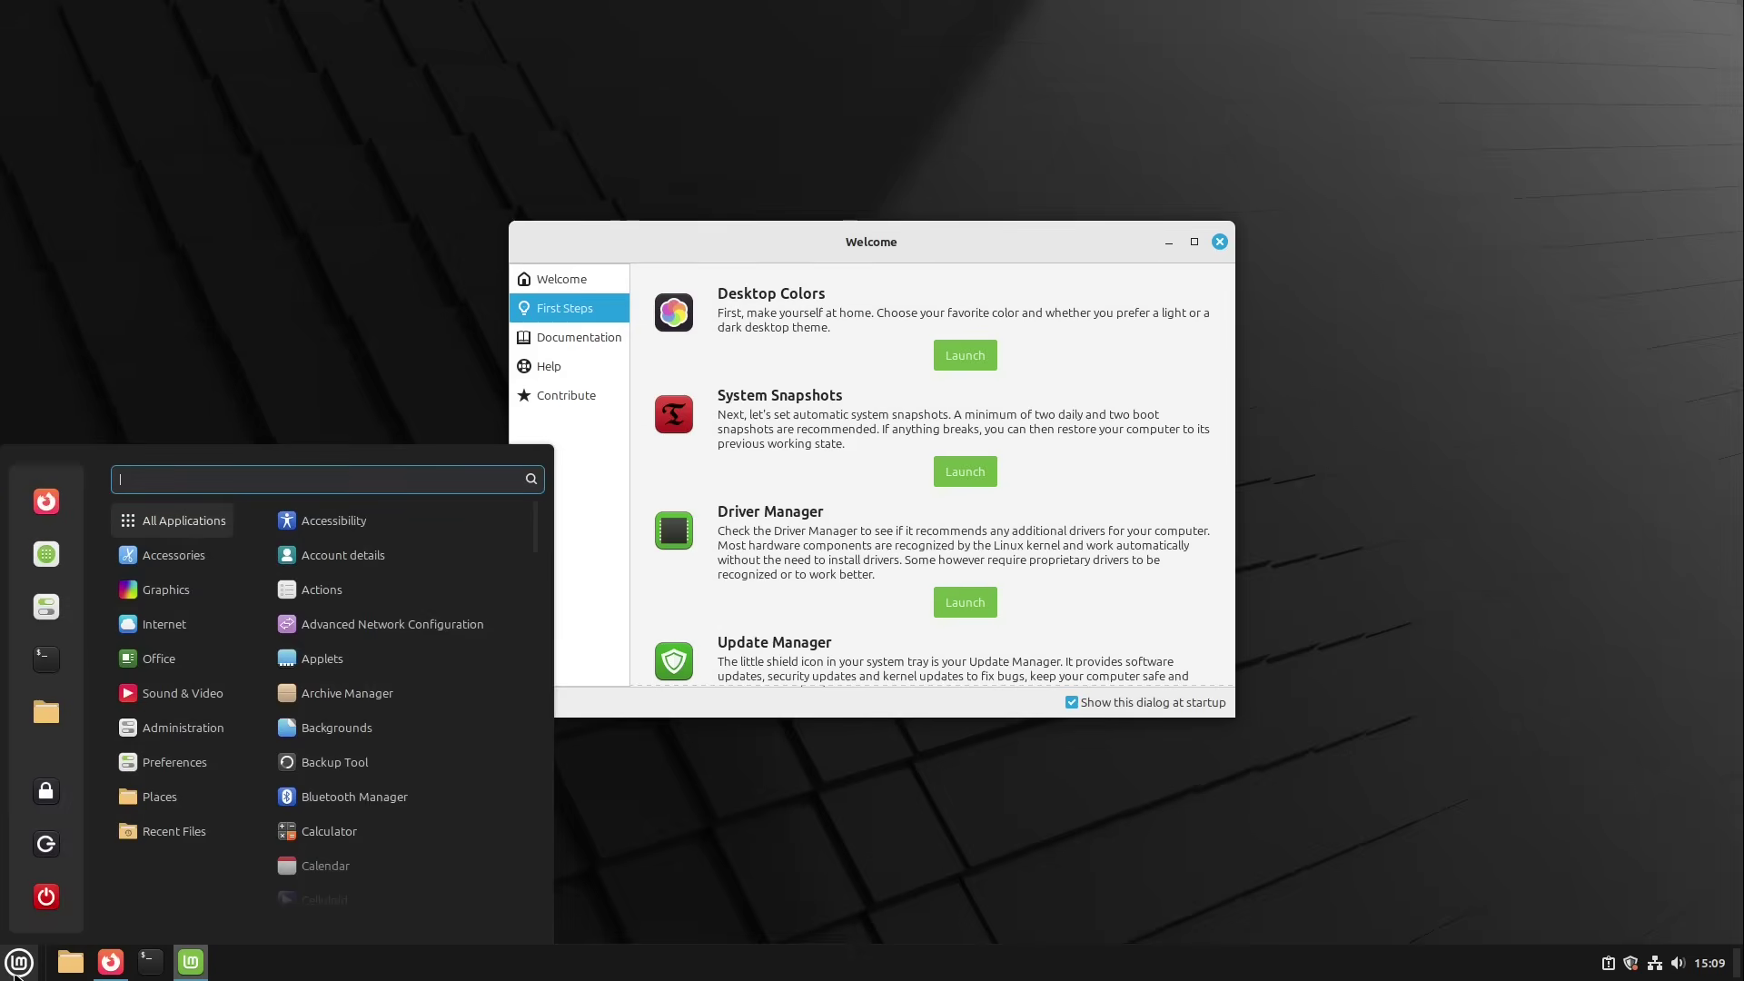
text(wel)
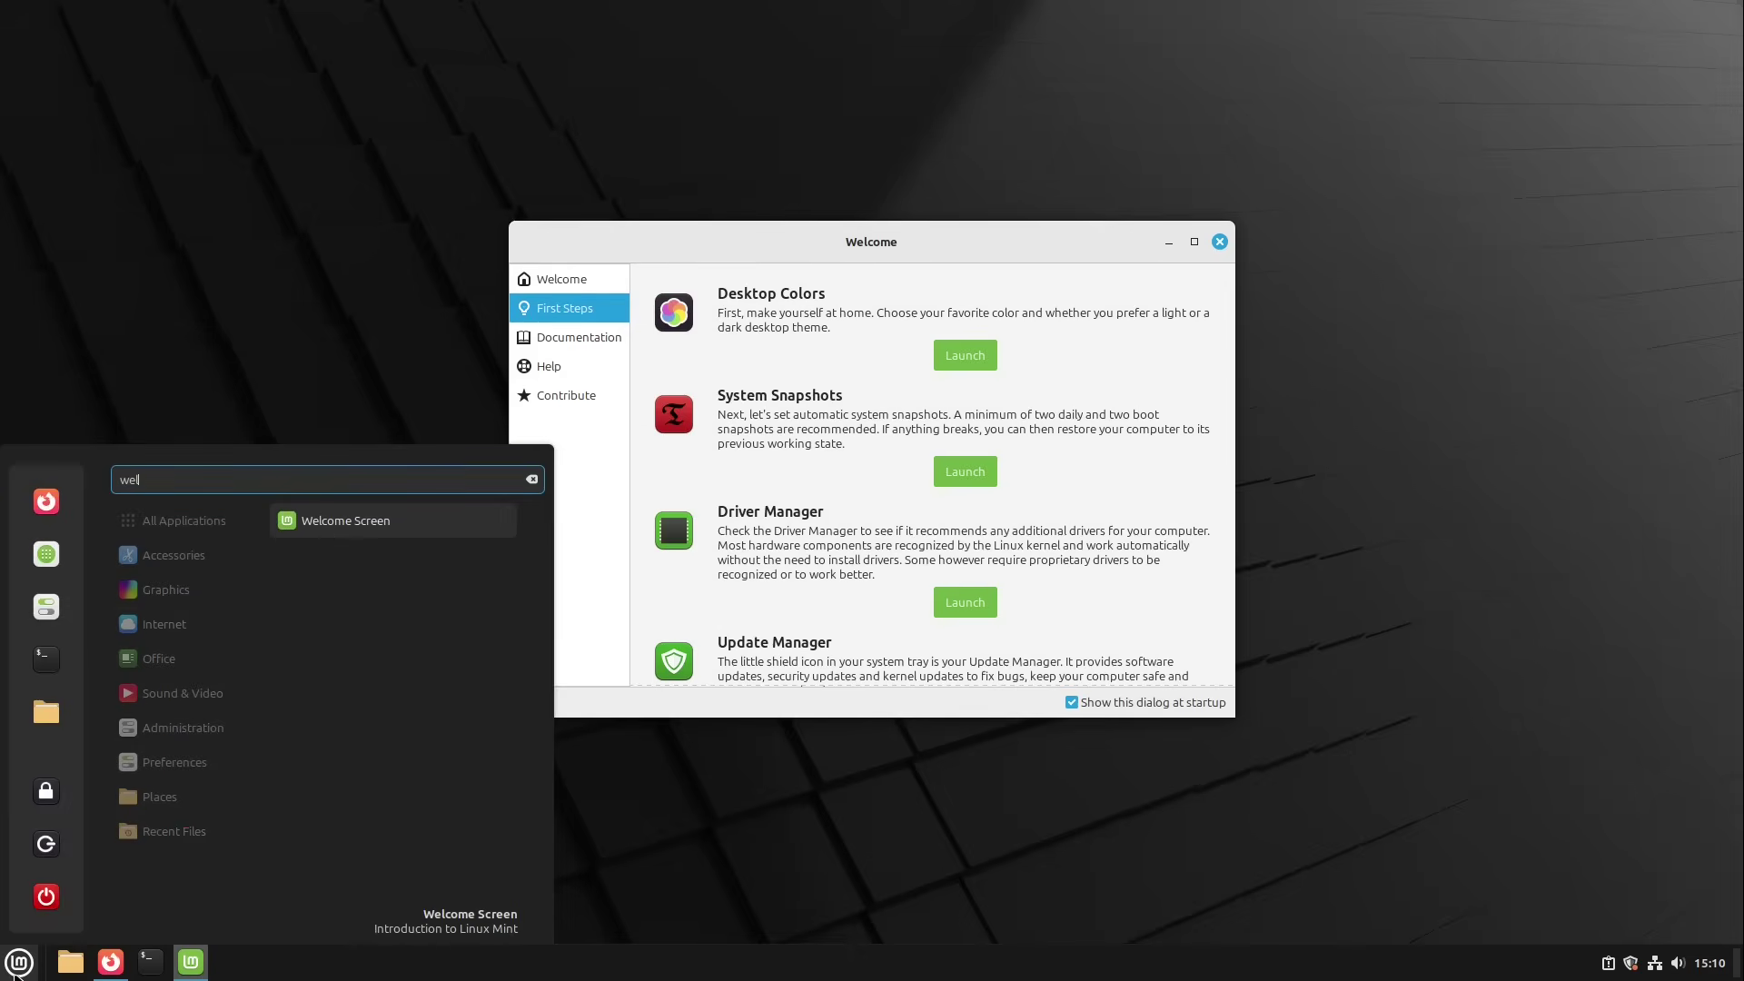
click(567, 339)
click(564, 365)
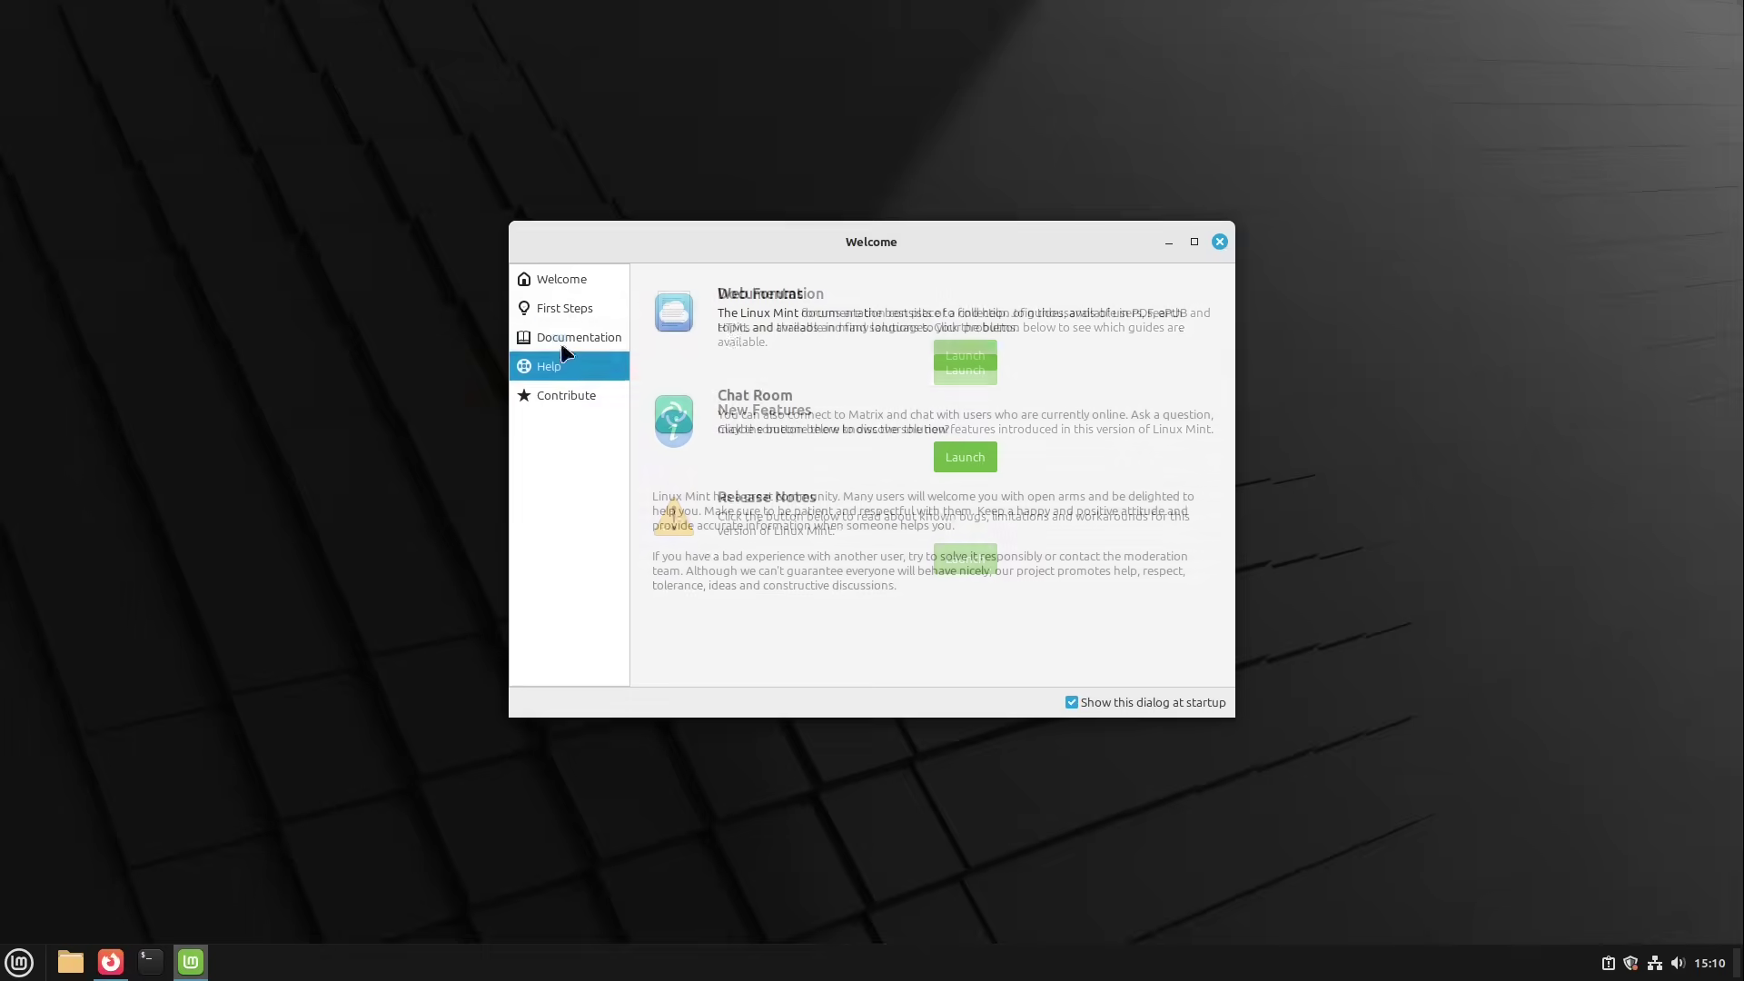
click(559, 278)
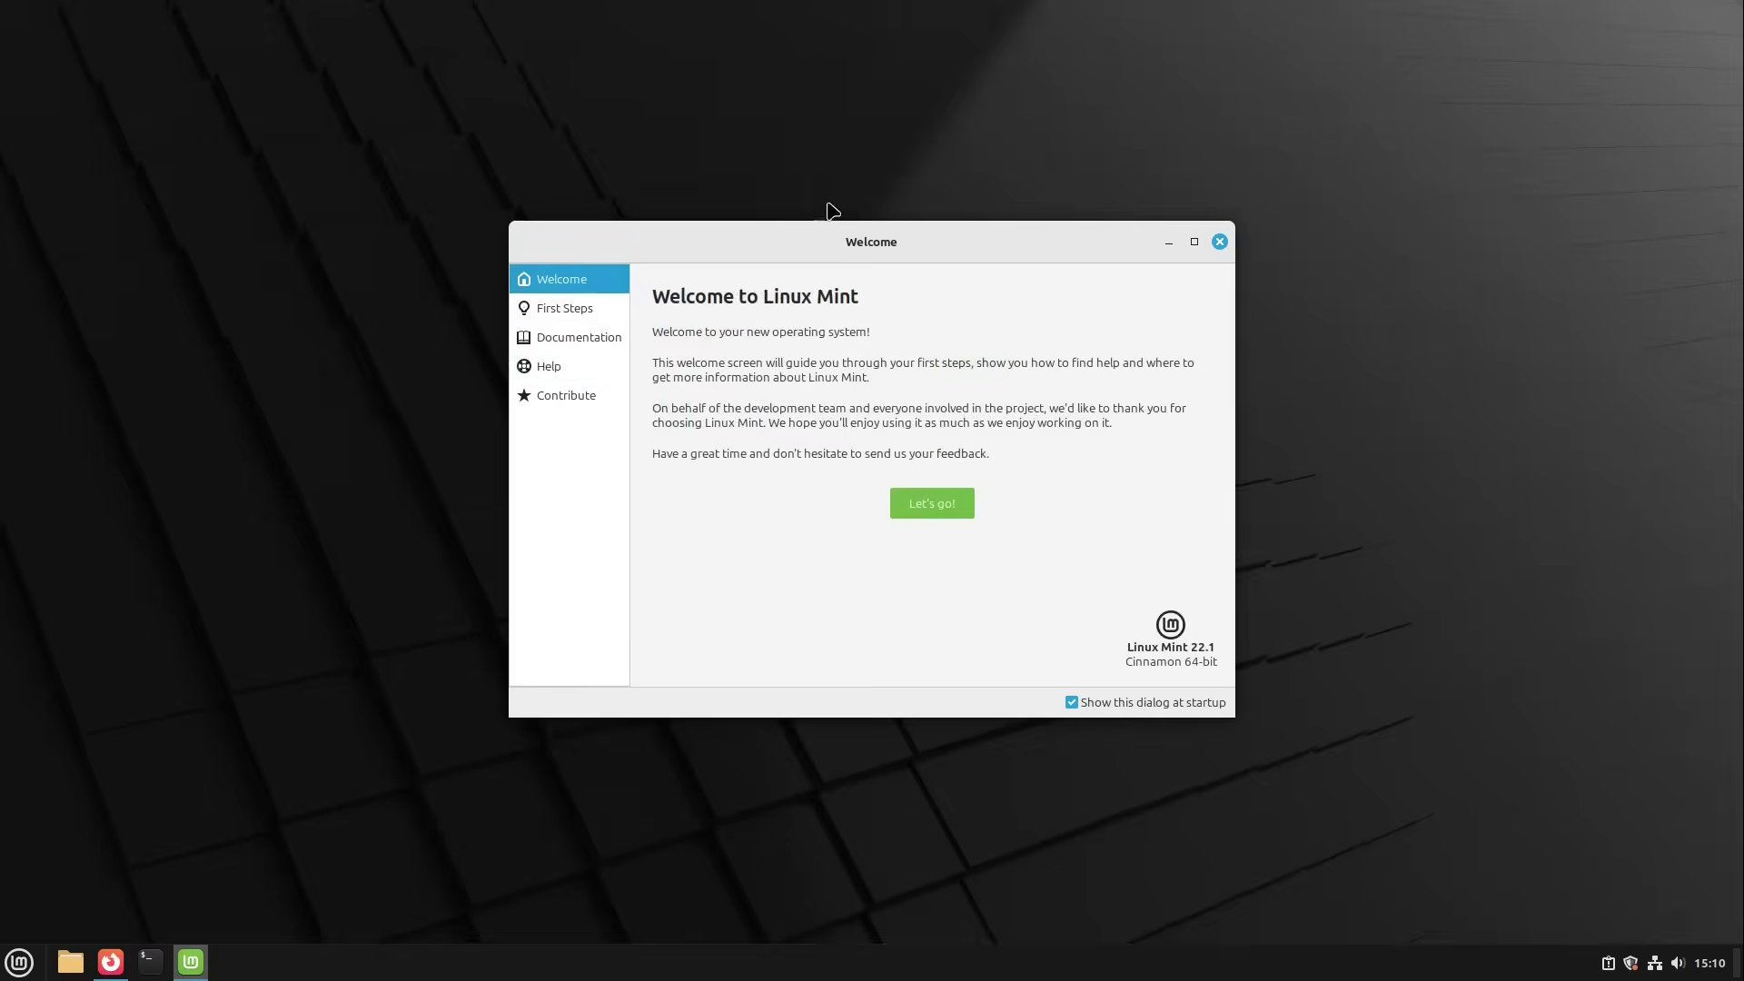
click(1073, 705)
- Close the Welcome window and launch Update Manager by searching 'upd' in the menu
click(1218, 243)
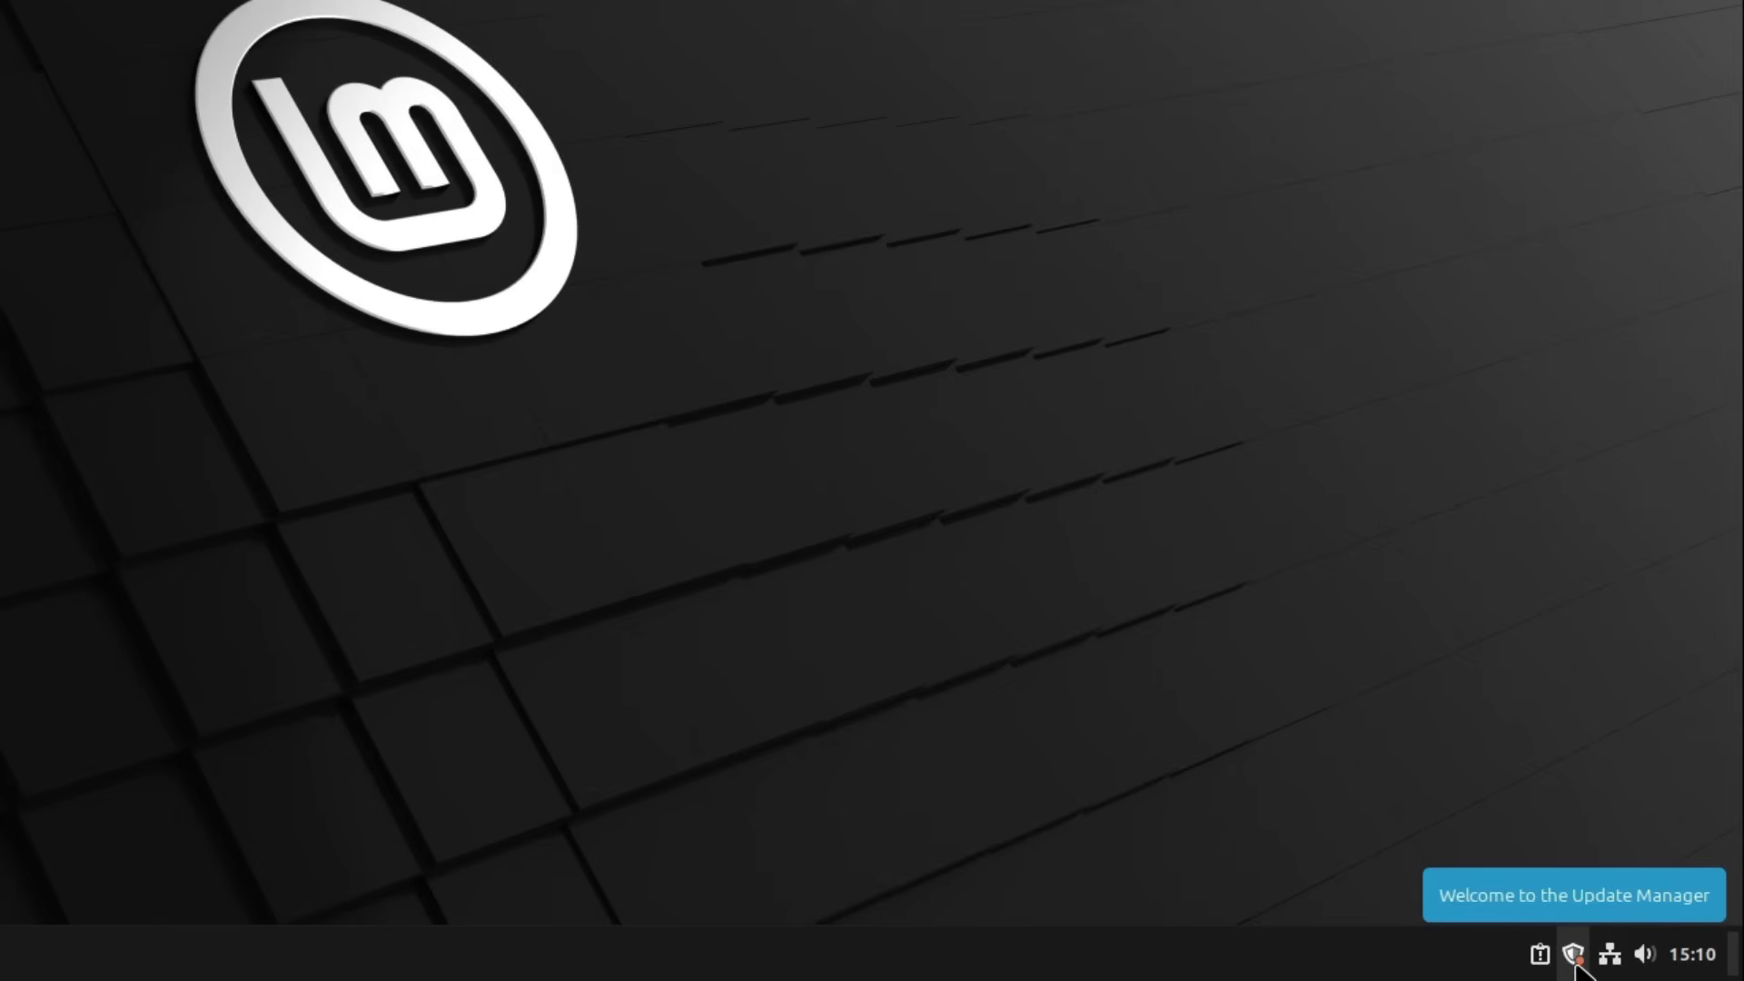
click(18, 961)
text(upda)
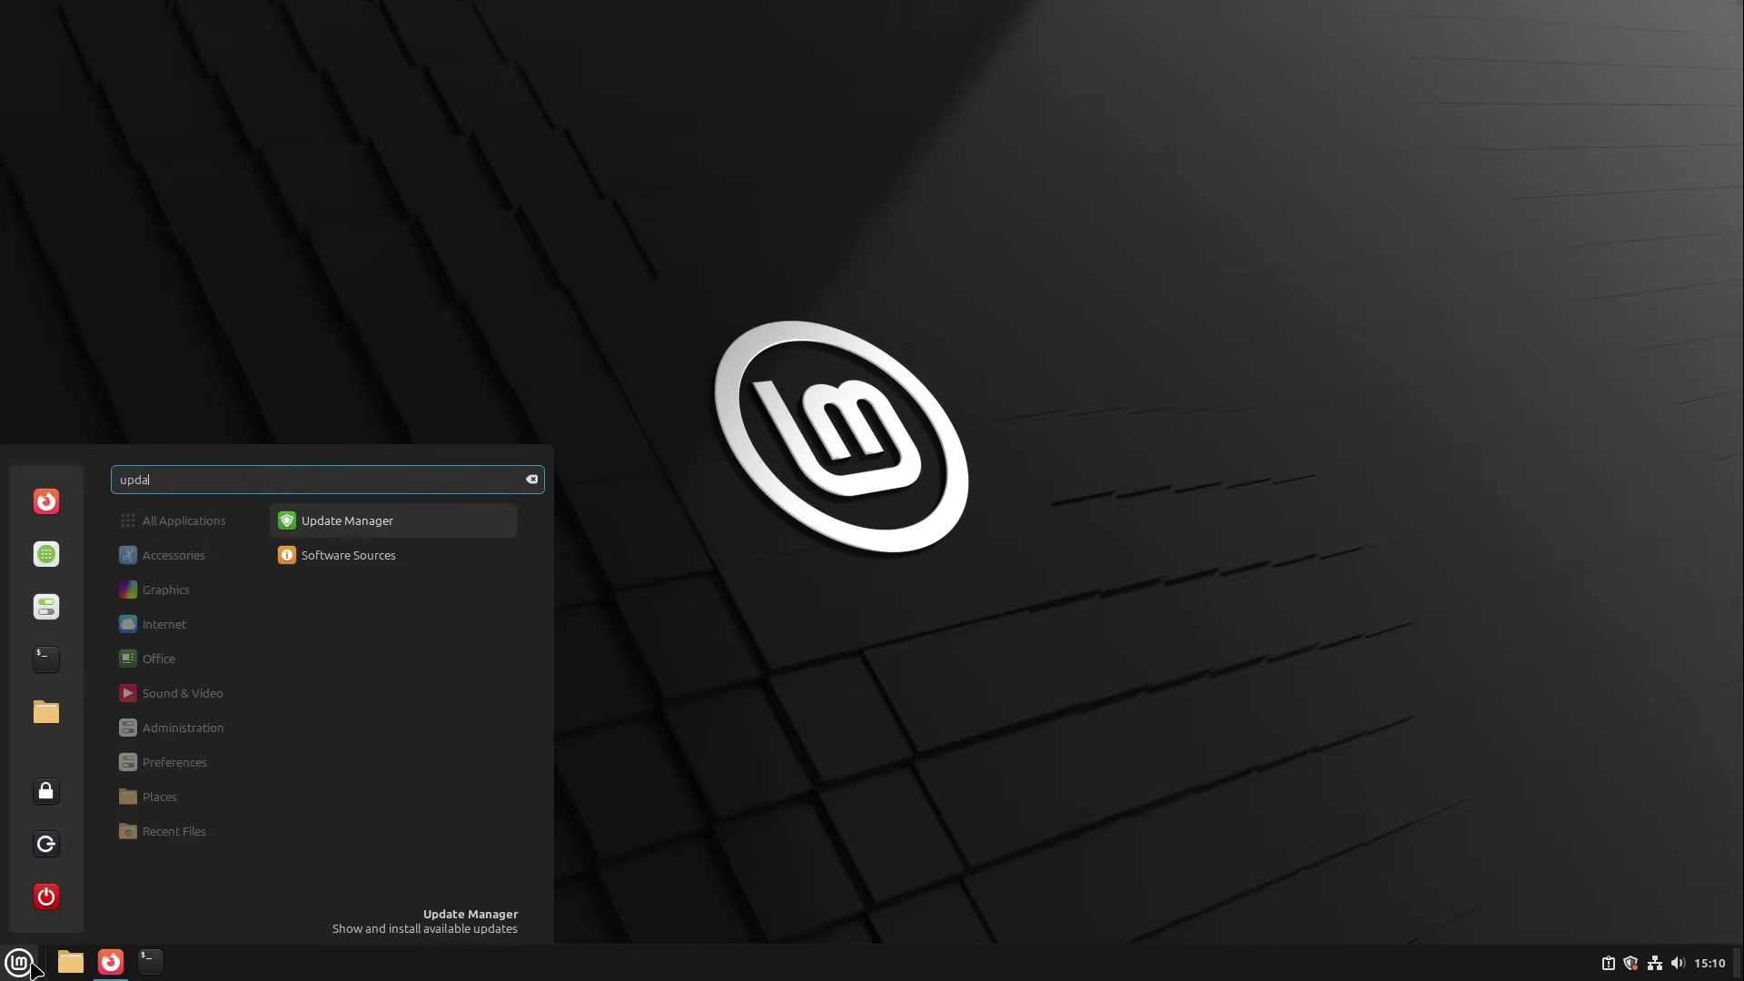
key(Return)
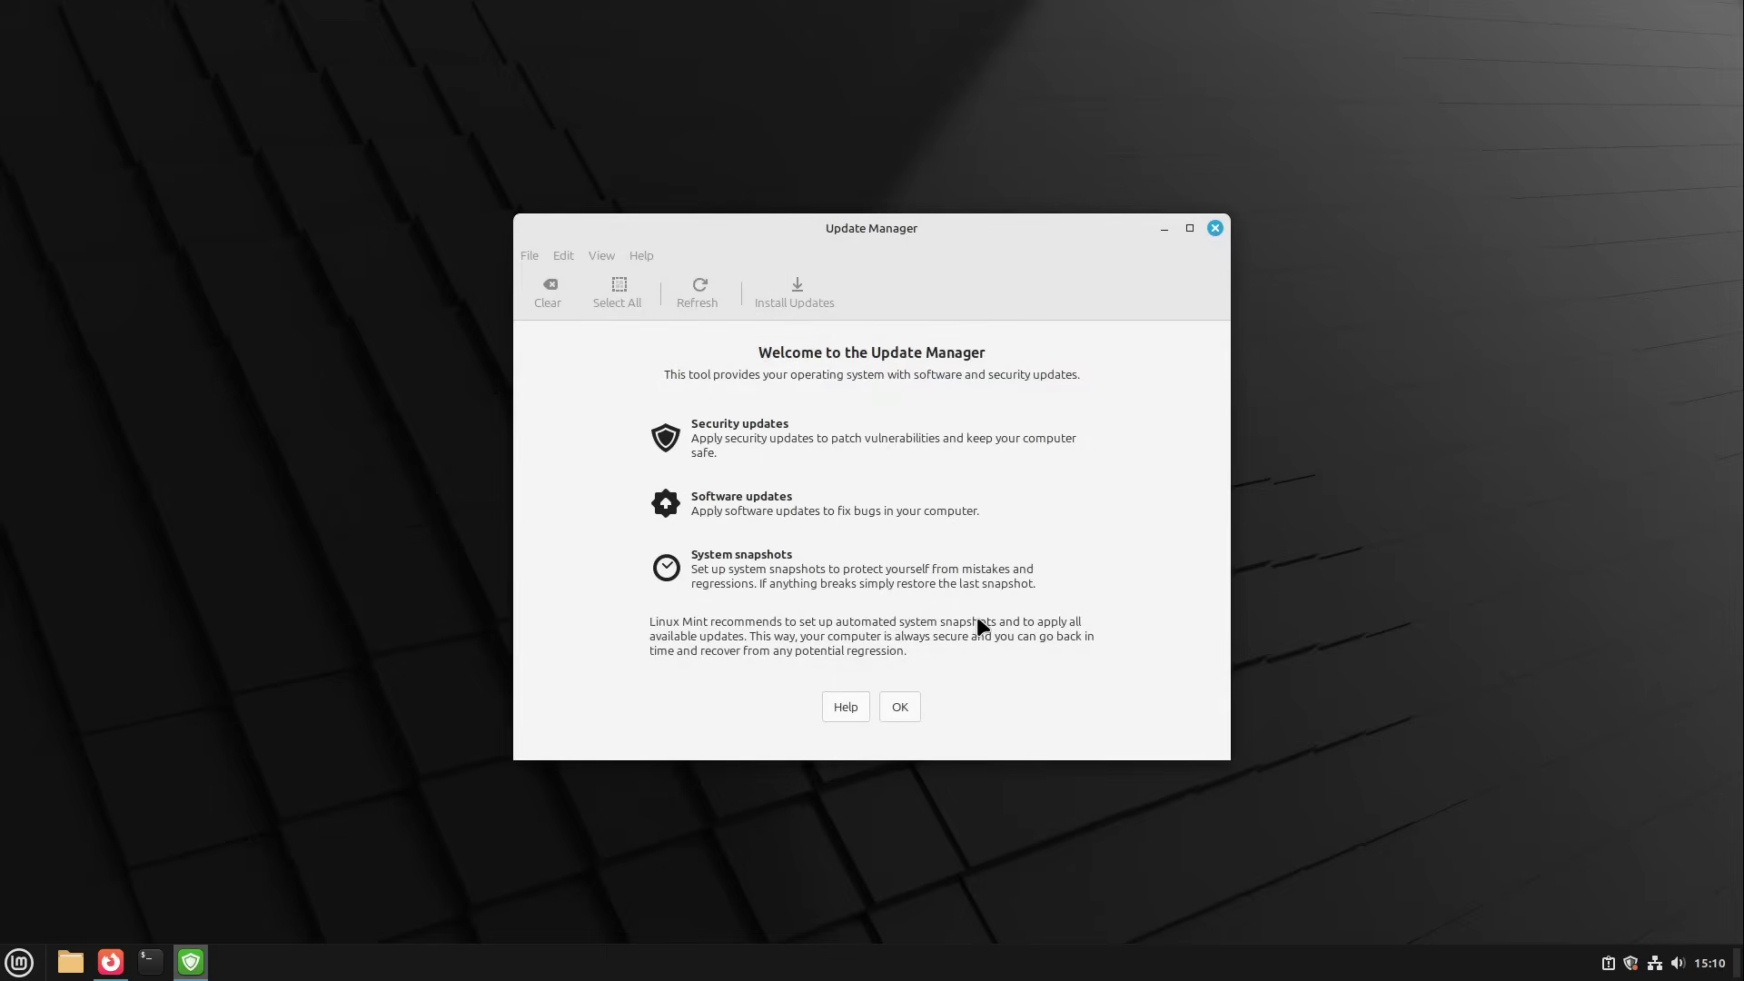
- Apply the mintupdate 7.0.5 self-update, authenticating with the account password
click(902, 707)
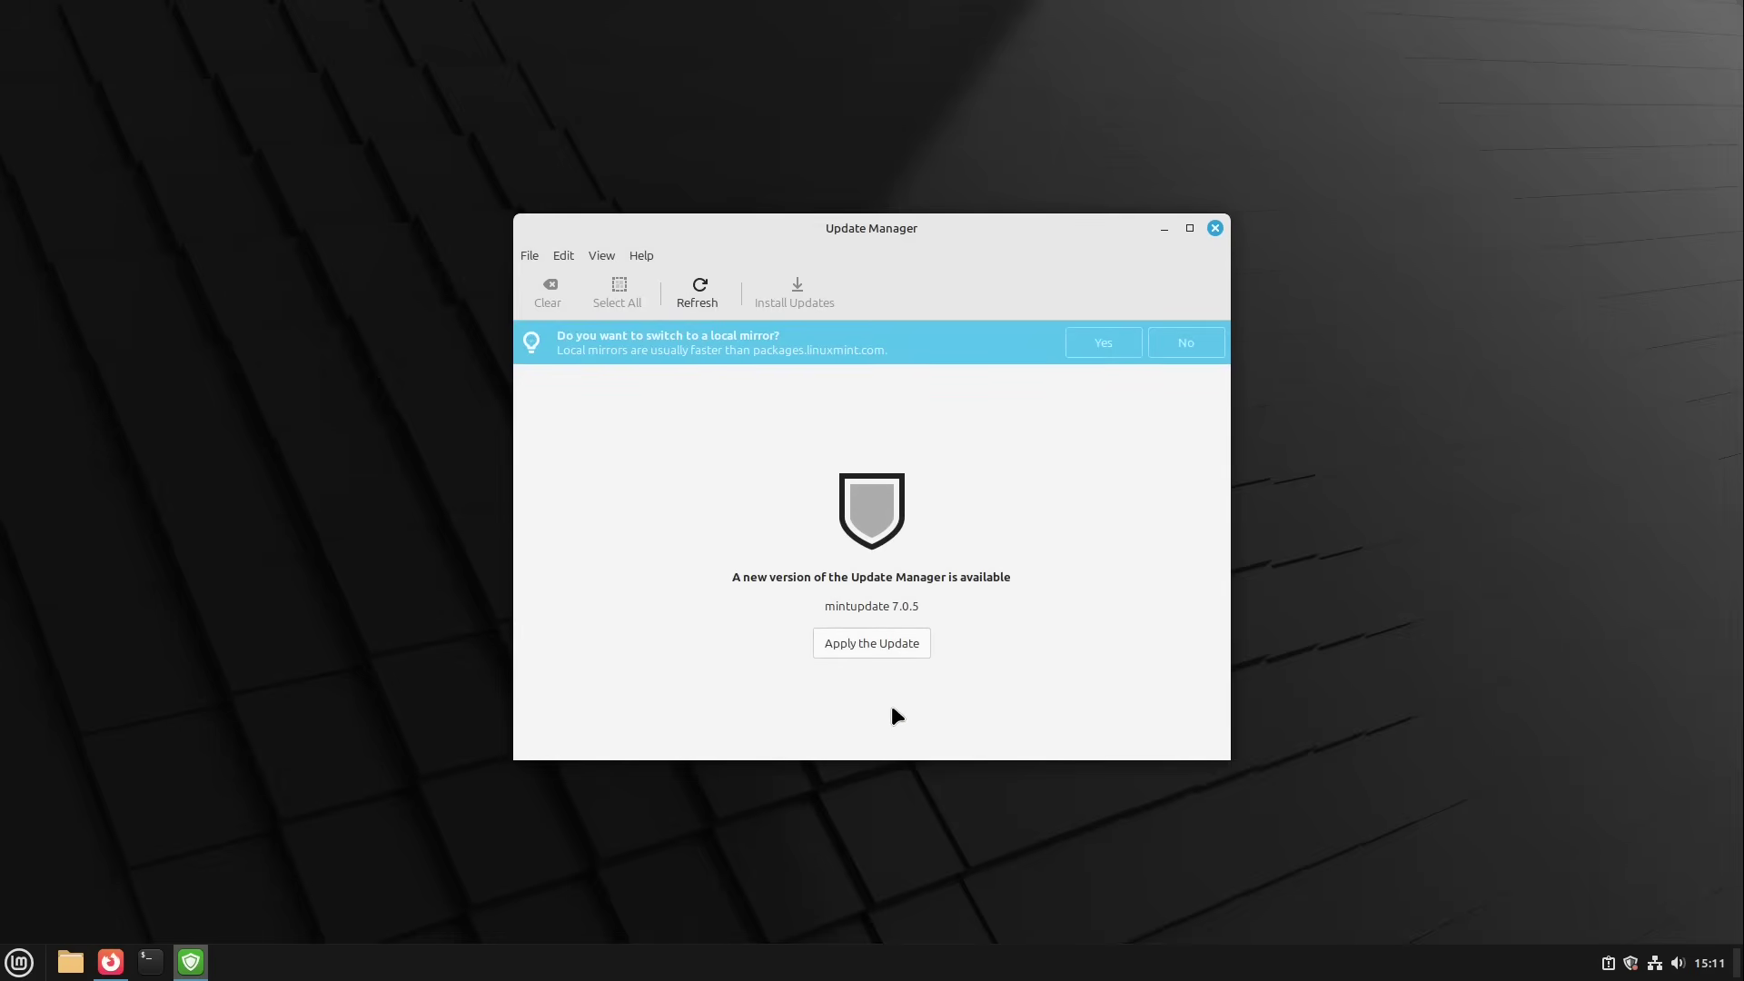
click(875, 648)
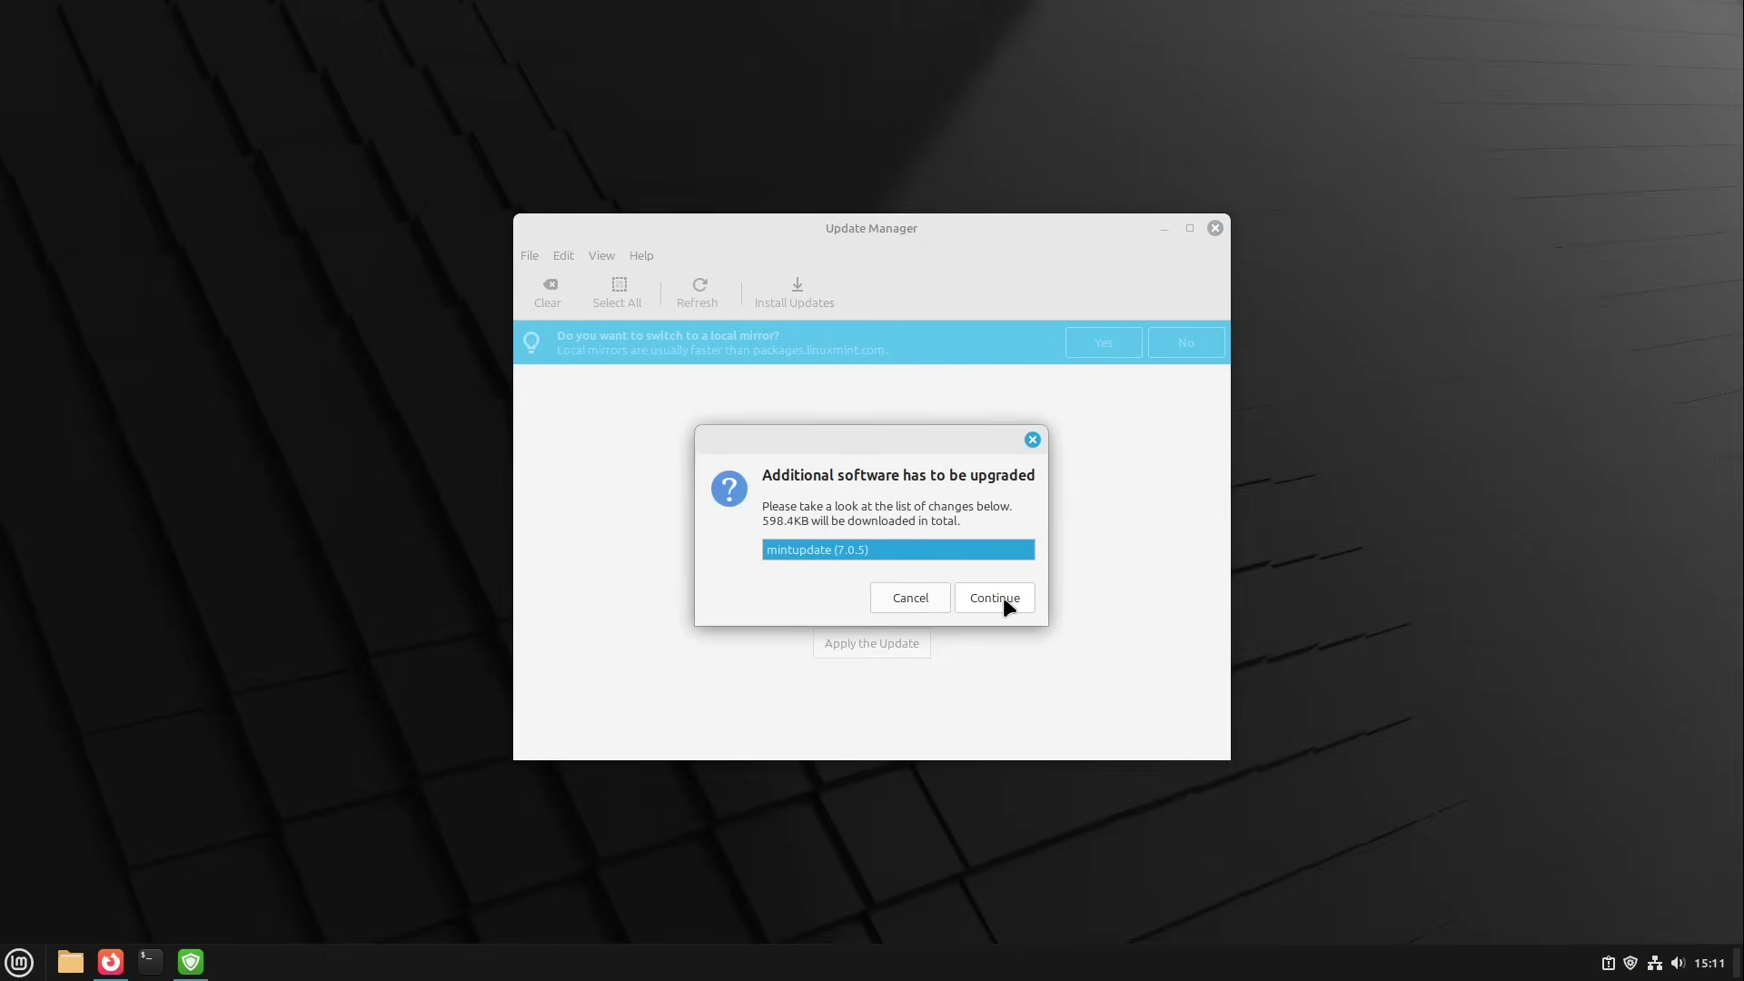
click(1003, 596)
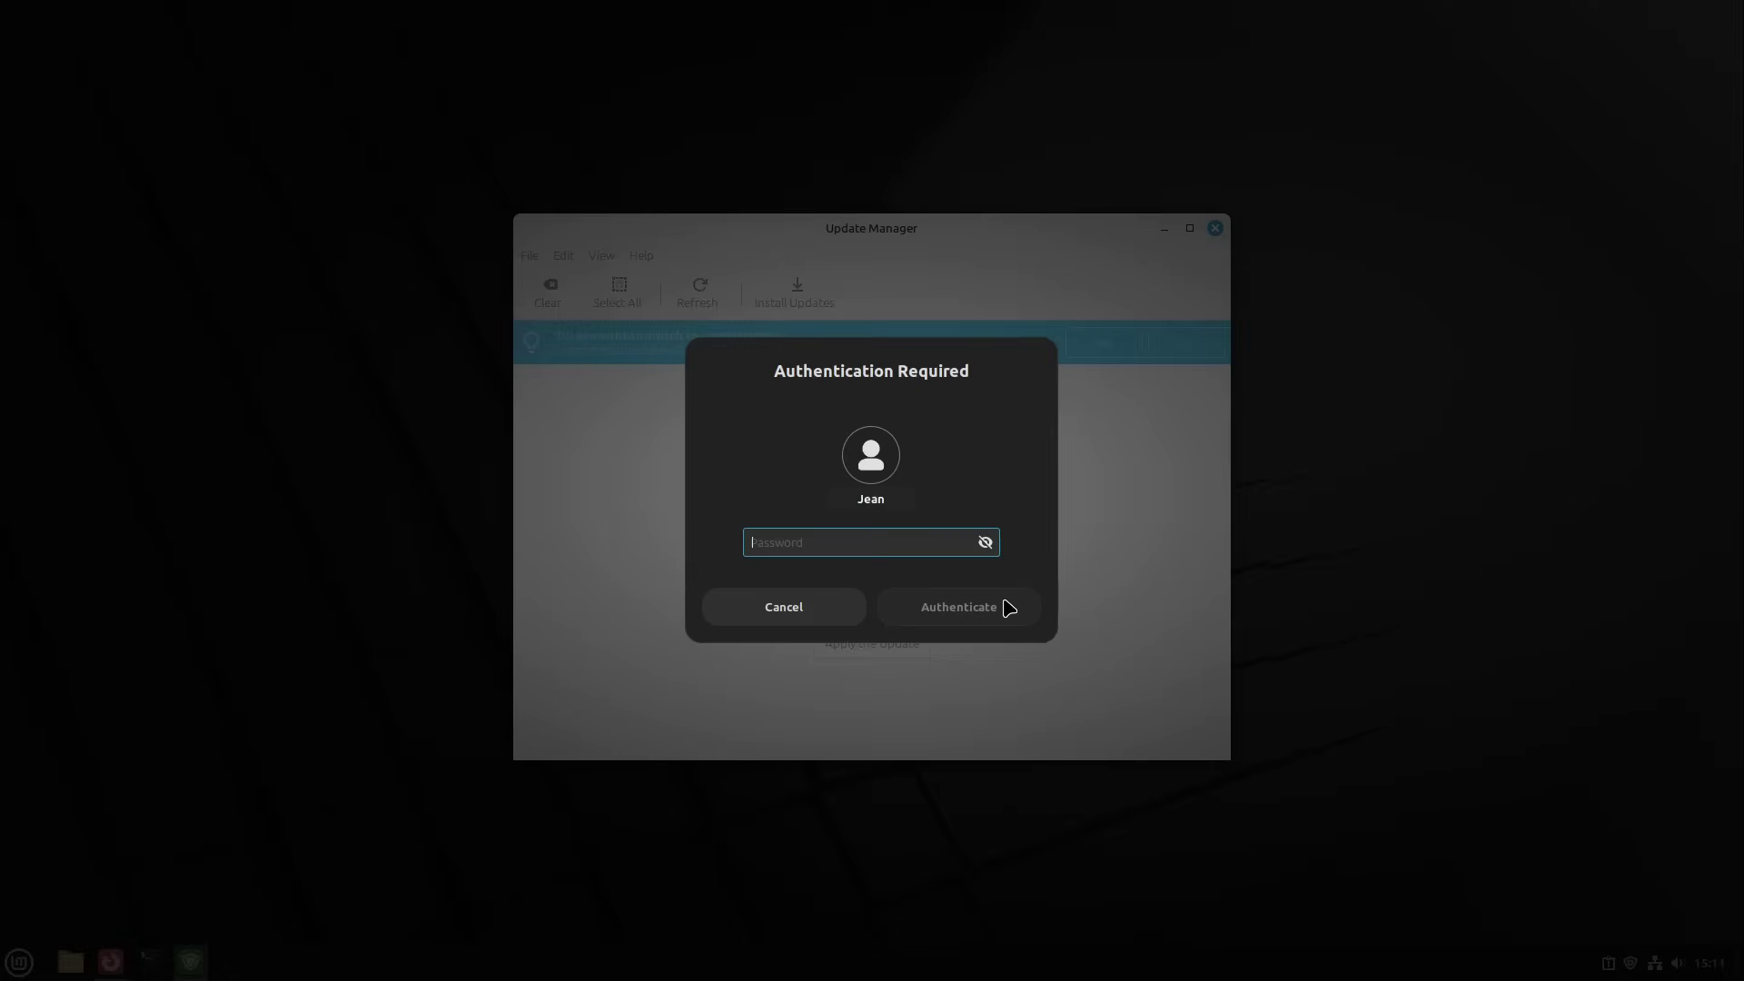
text(******)
key(Return)
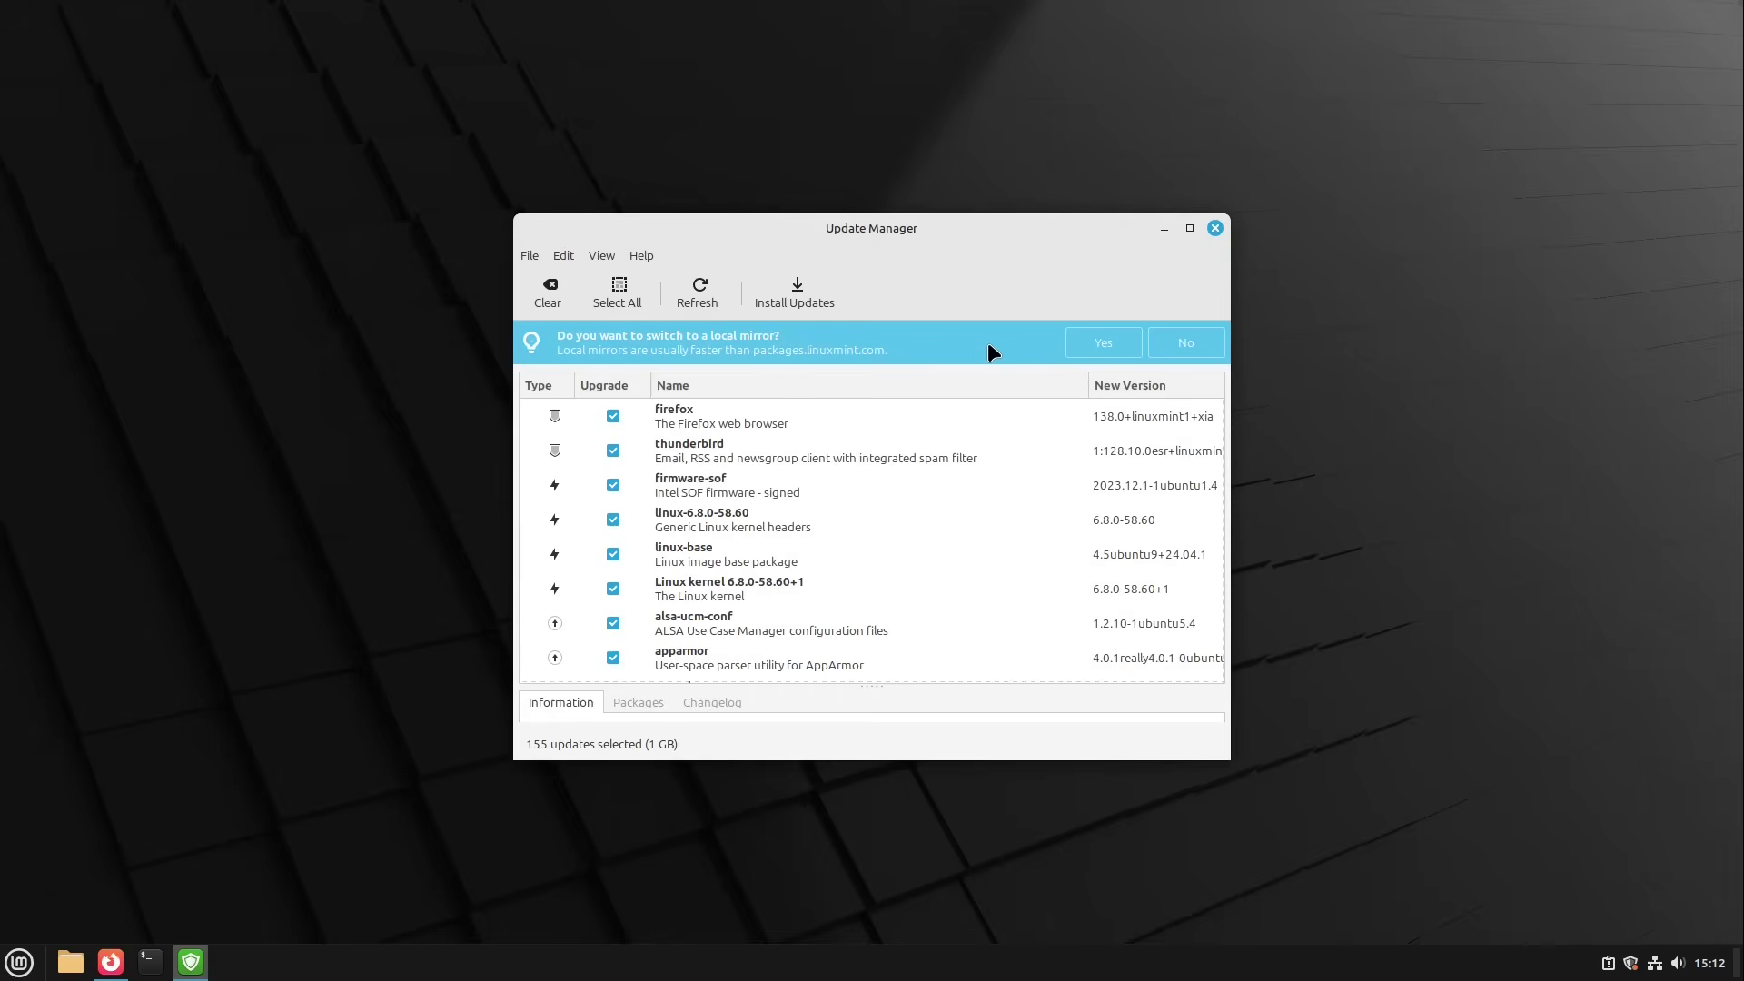
- Answer the local-mirror prompt, authenticate, and keep packages.linuxmint.com as the main mirror in Software Sources
click(1099, 351)
text(********)
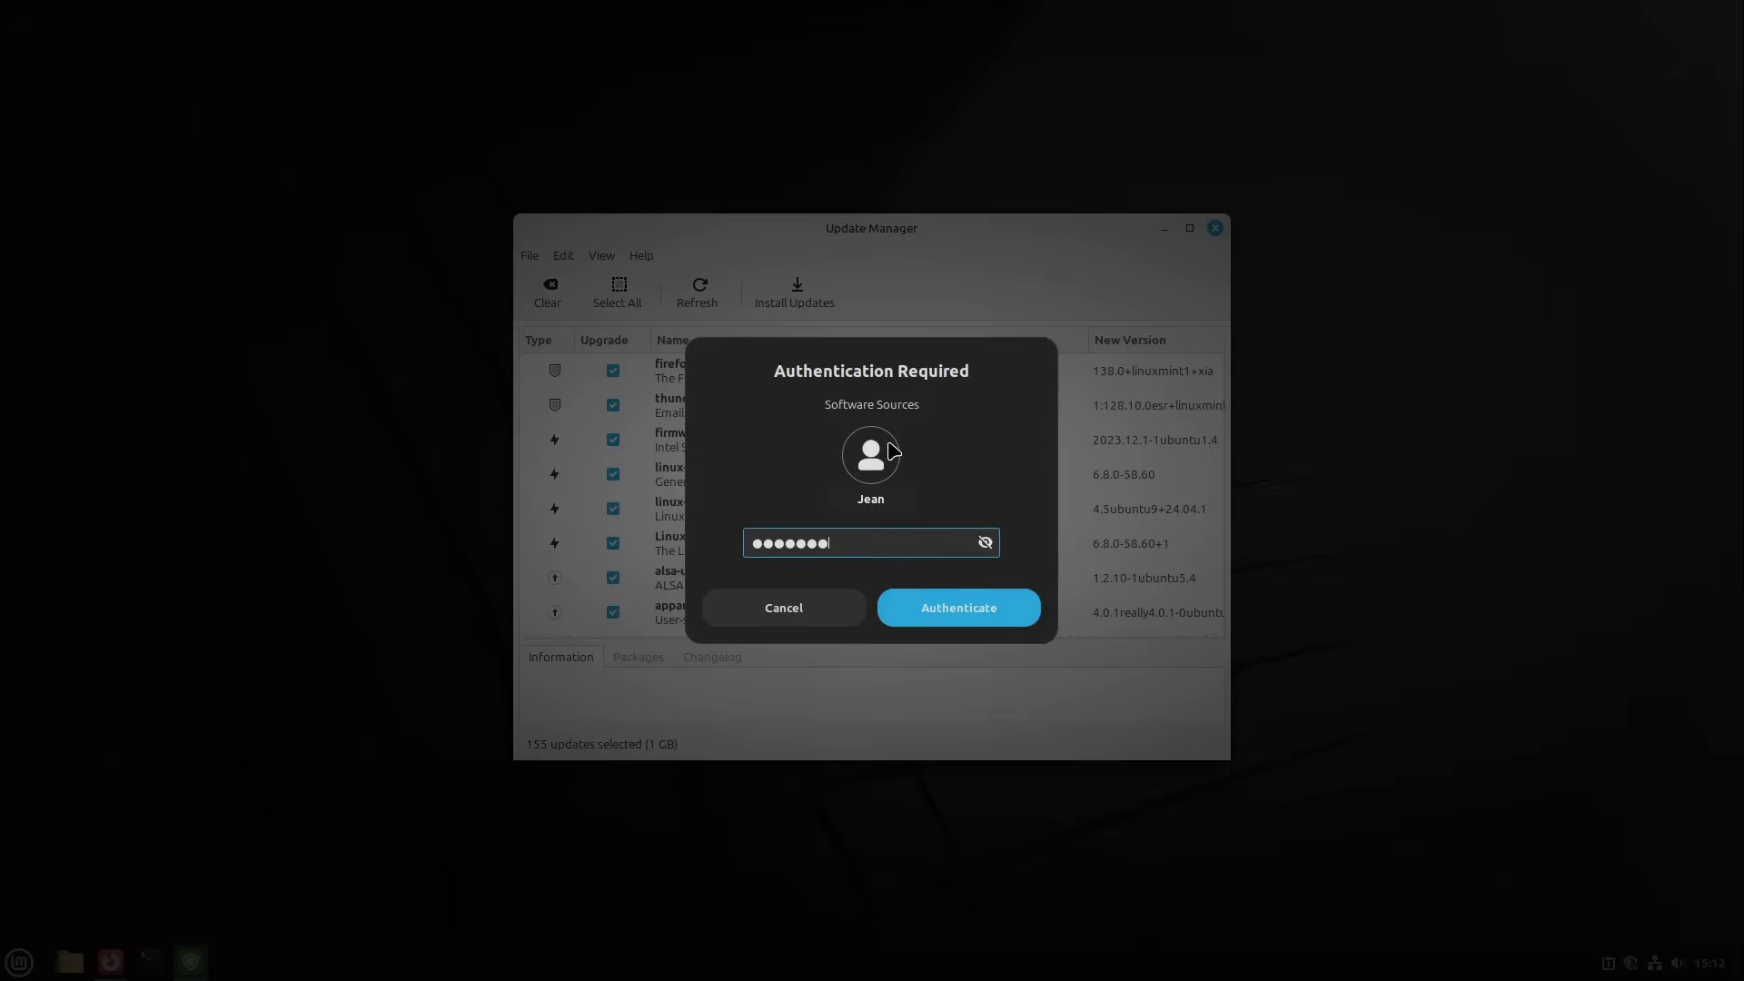
key(Return)
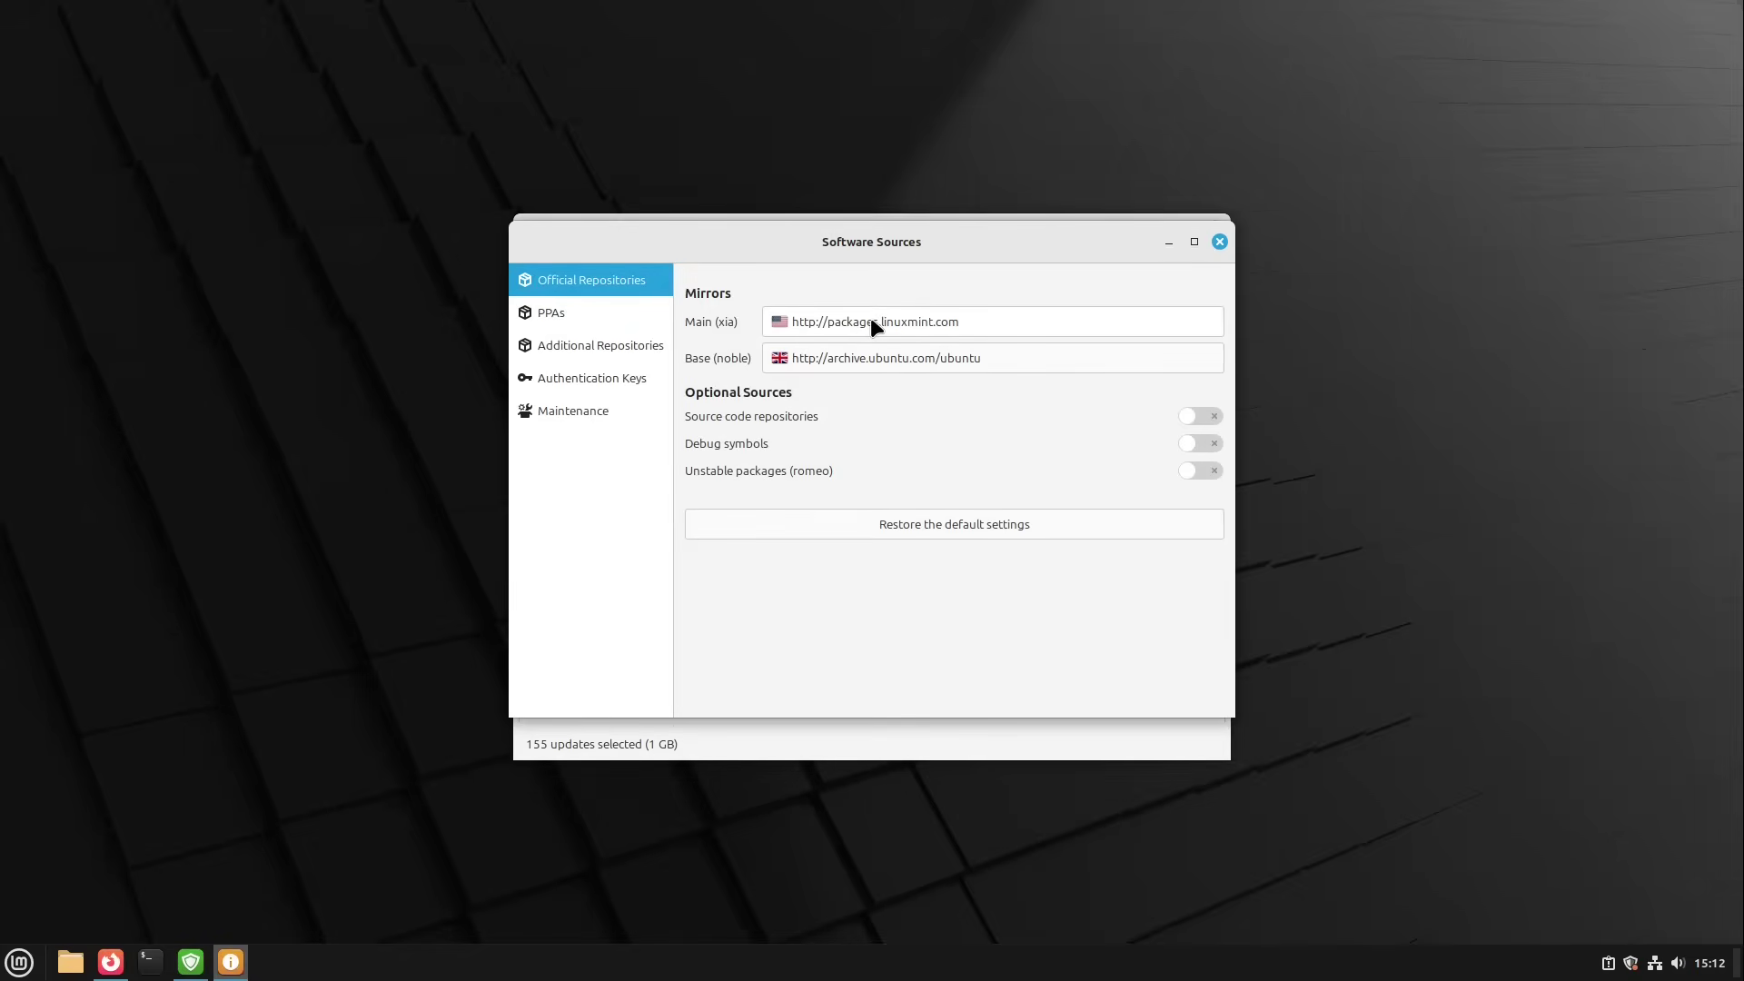
click(868, 321)
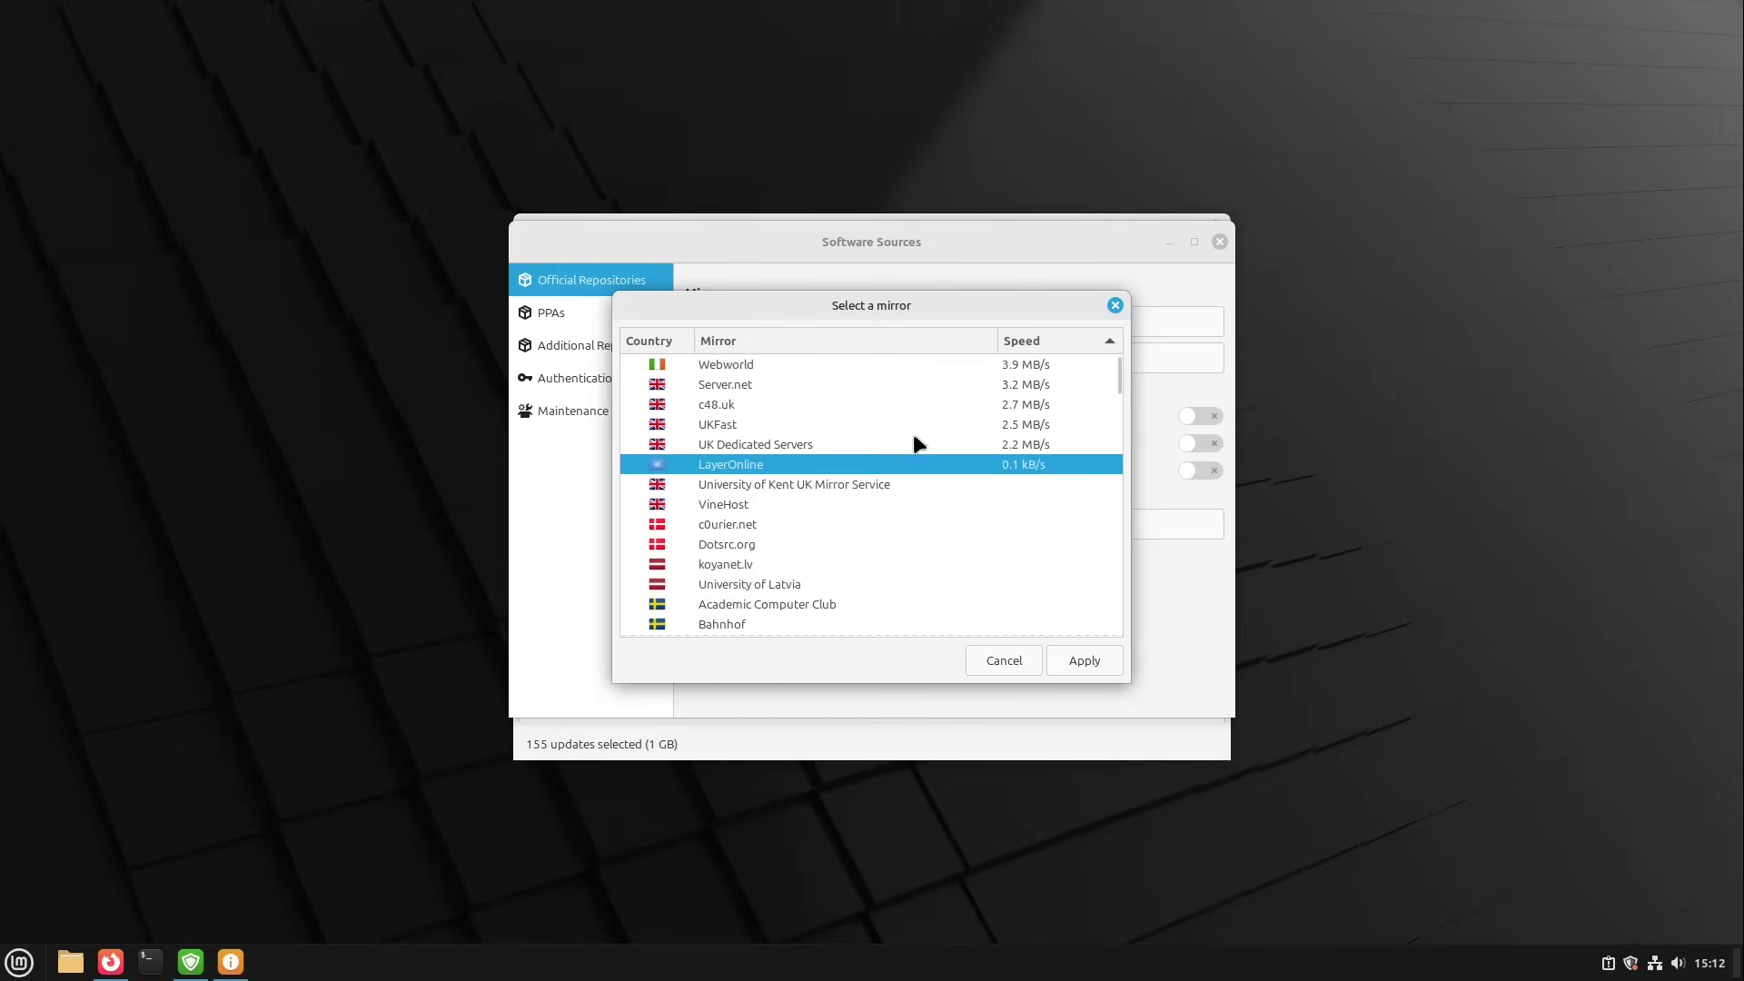
click(1114, 305)
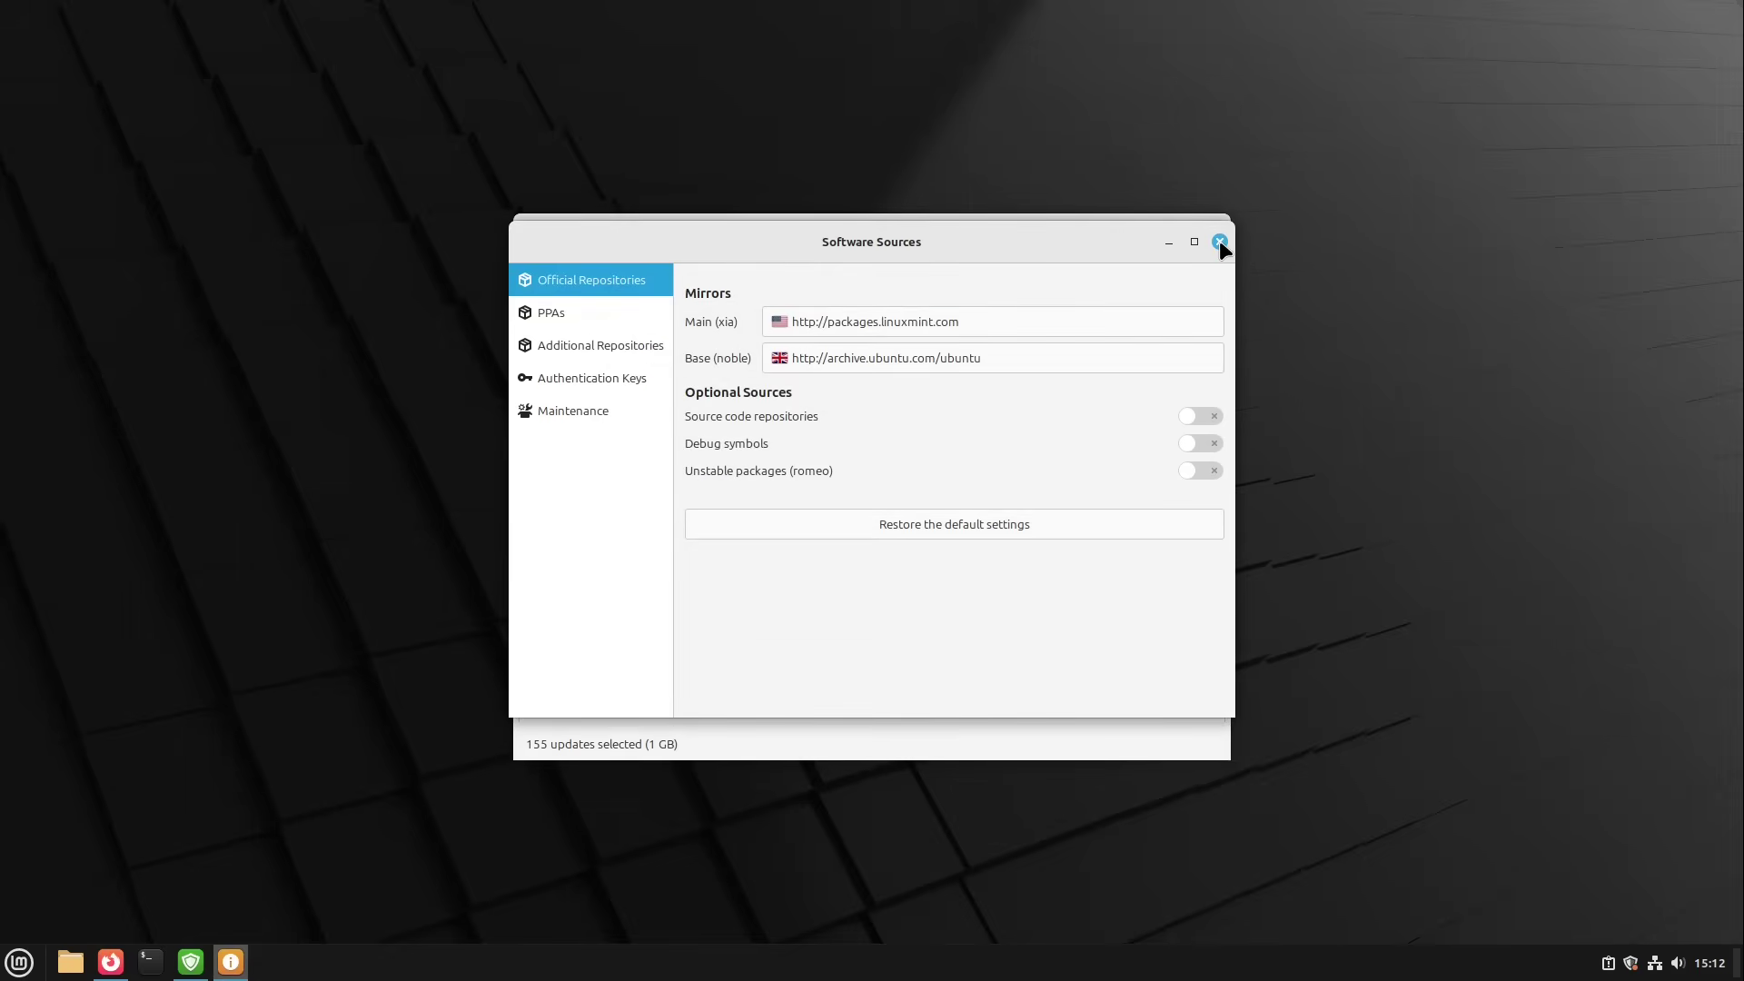
click(1219, 242)
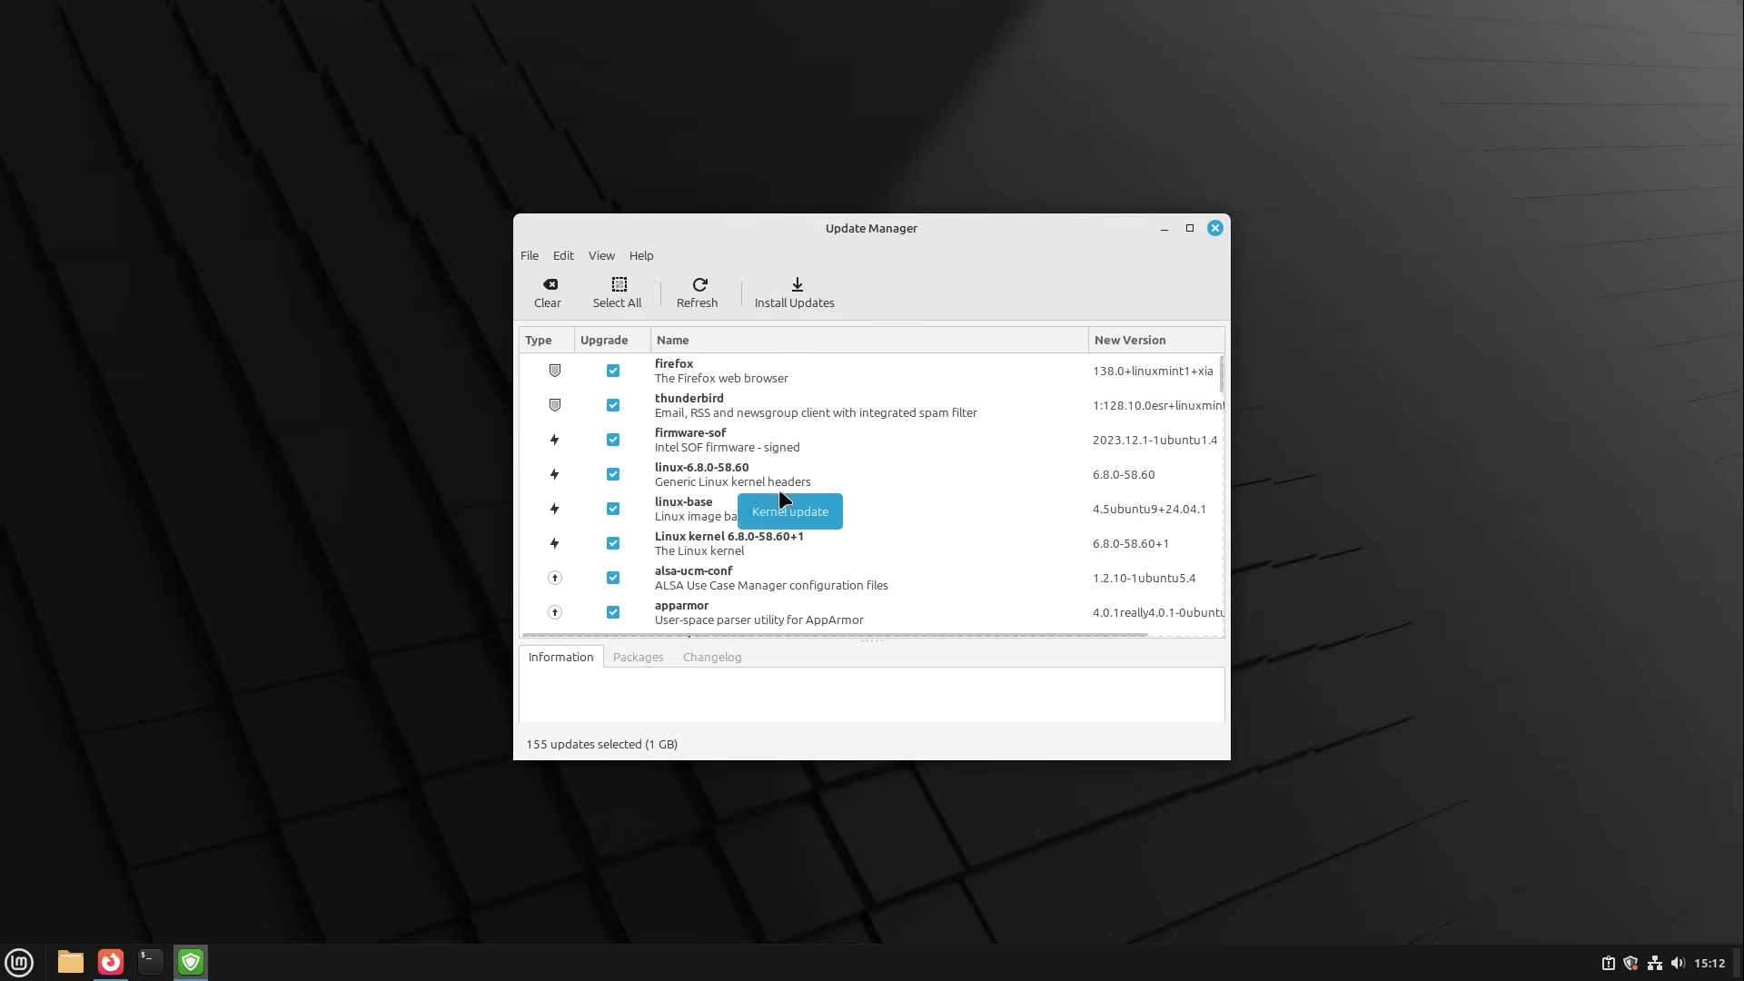
- In Update Manager Preferences' Automation tab, enable automatic updates, authenticating with the password
click(564, 255)
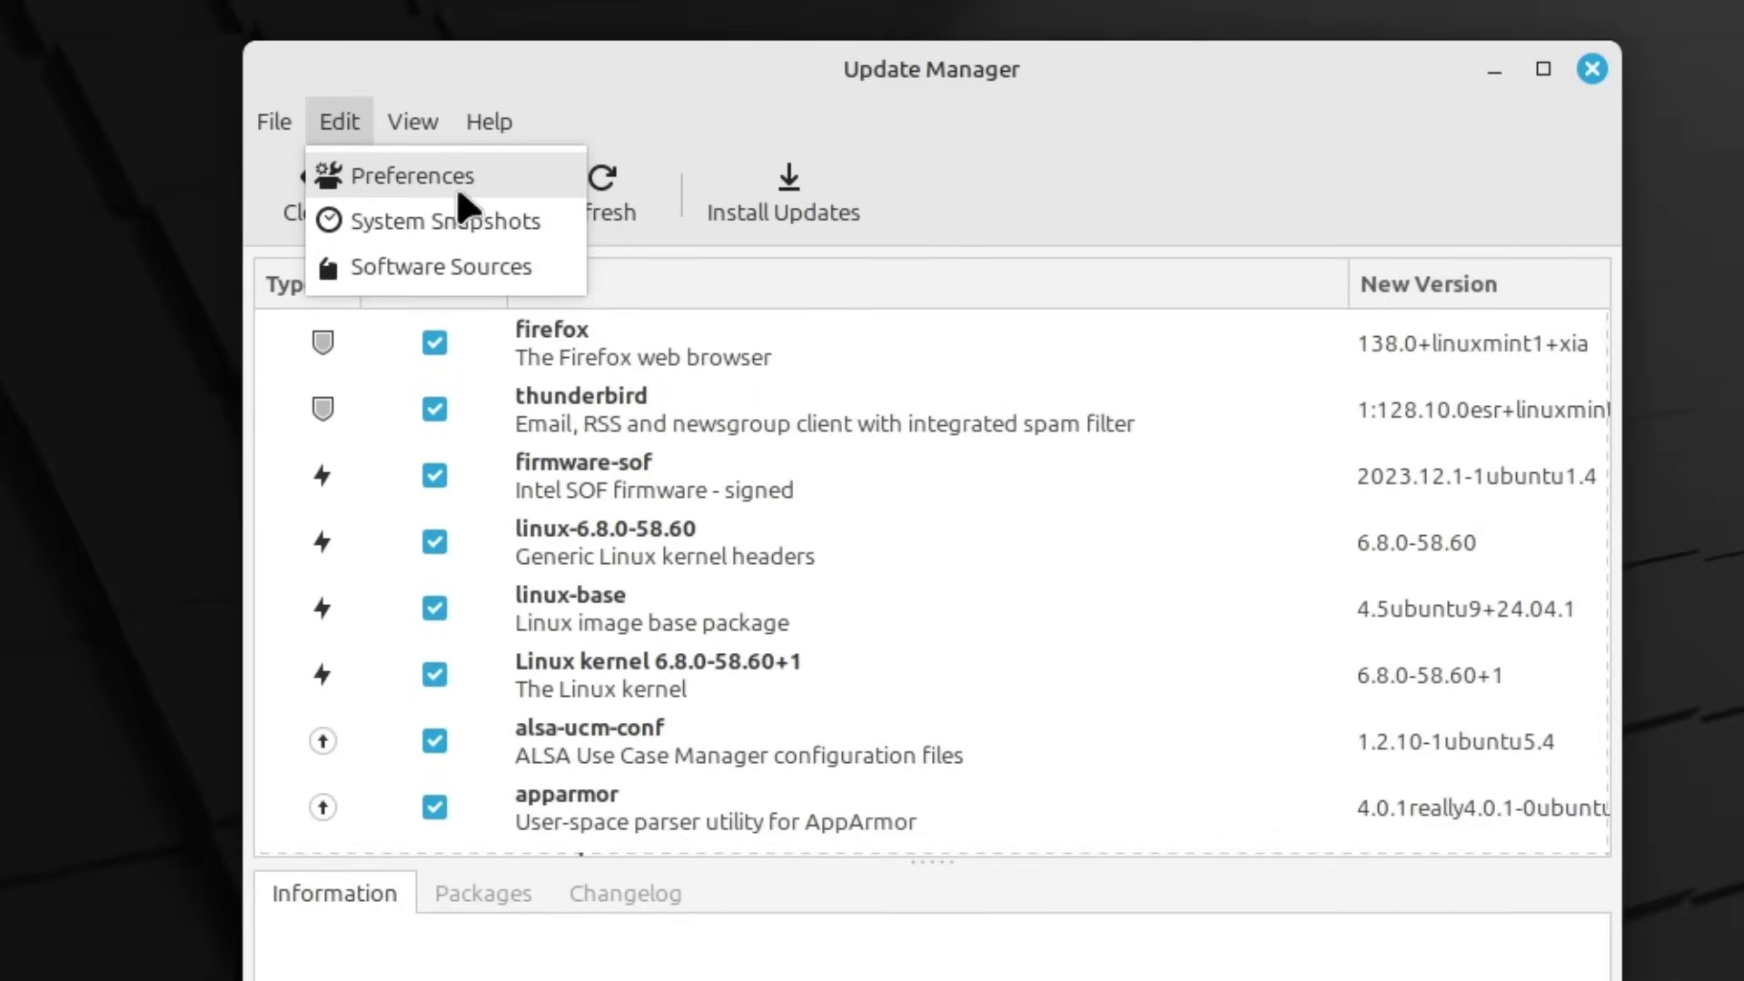
click(457, 189)
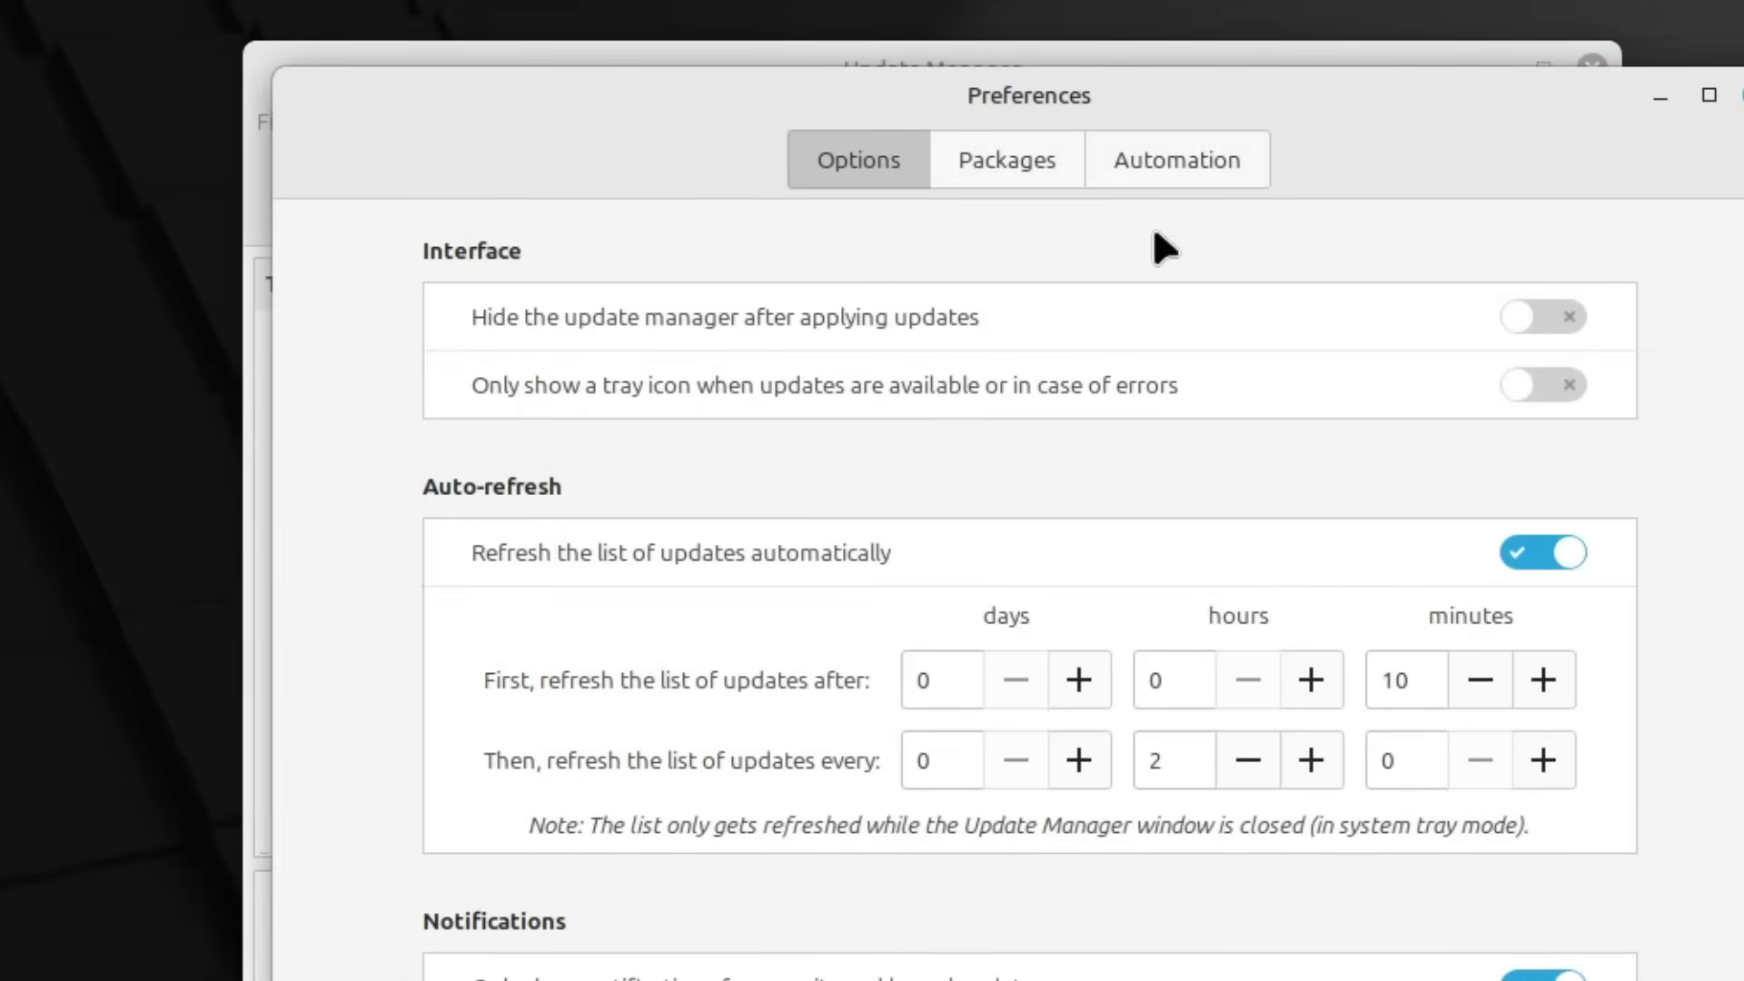
click(1208, 163)
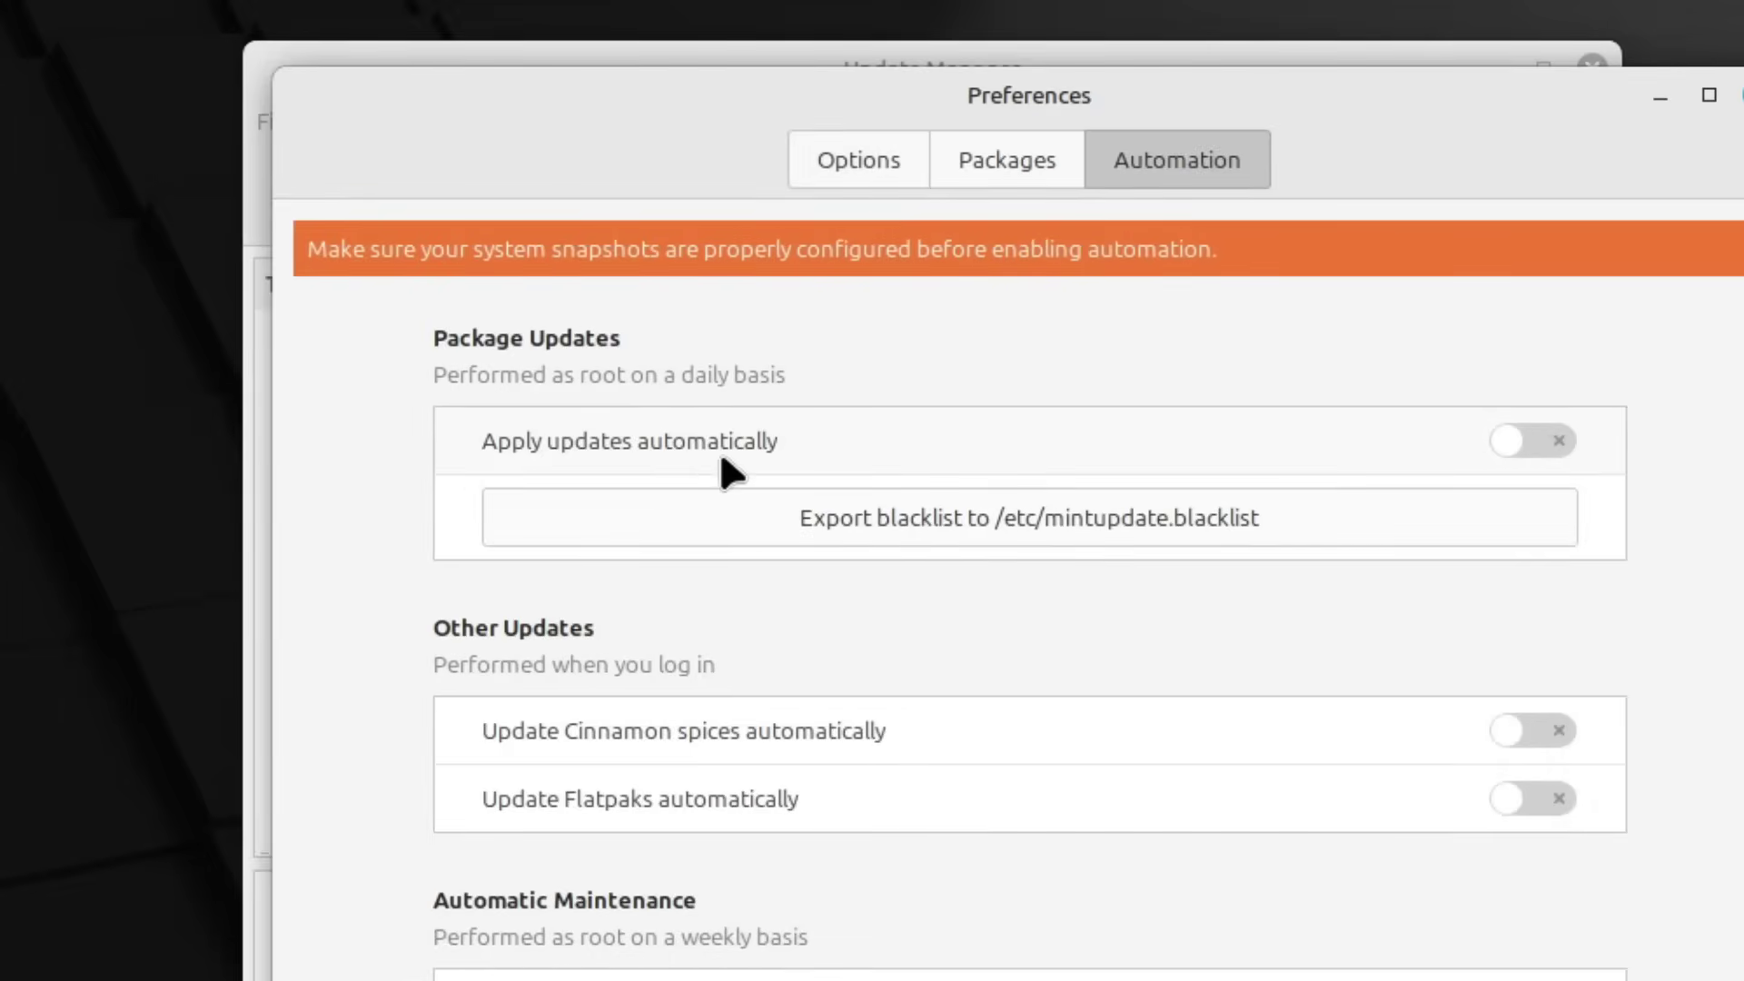
click(1561, 440)
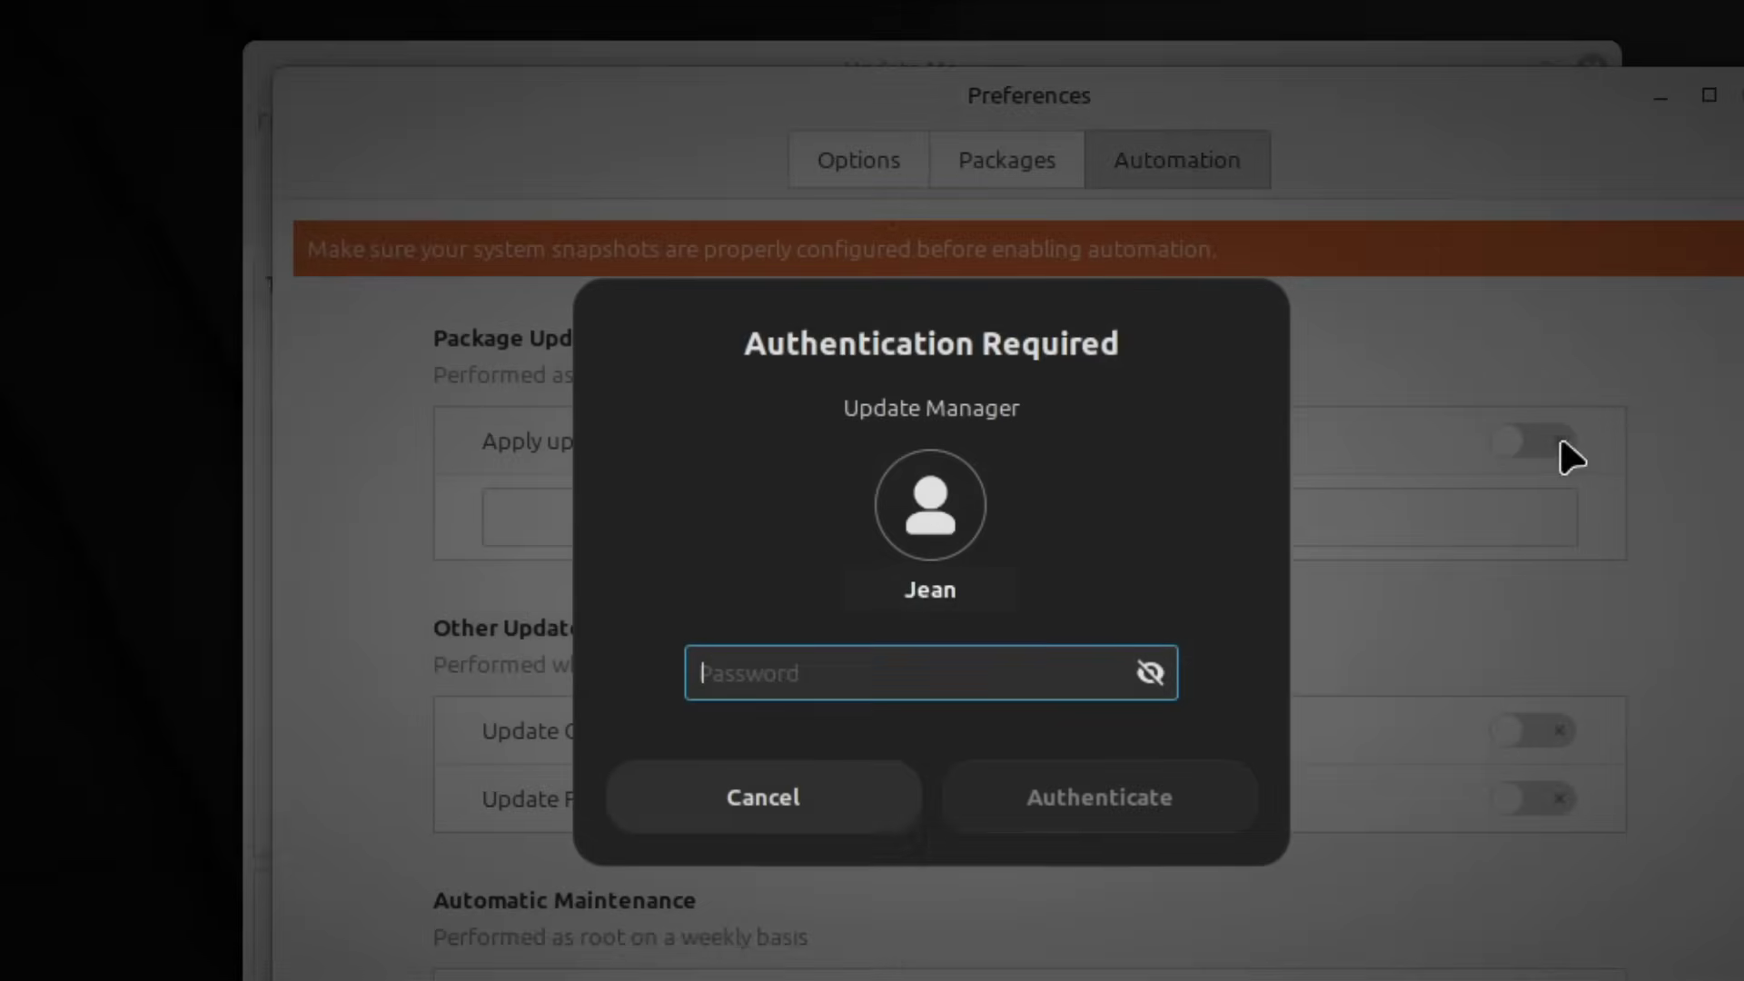
text(********)
key(Return)
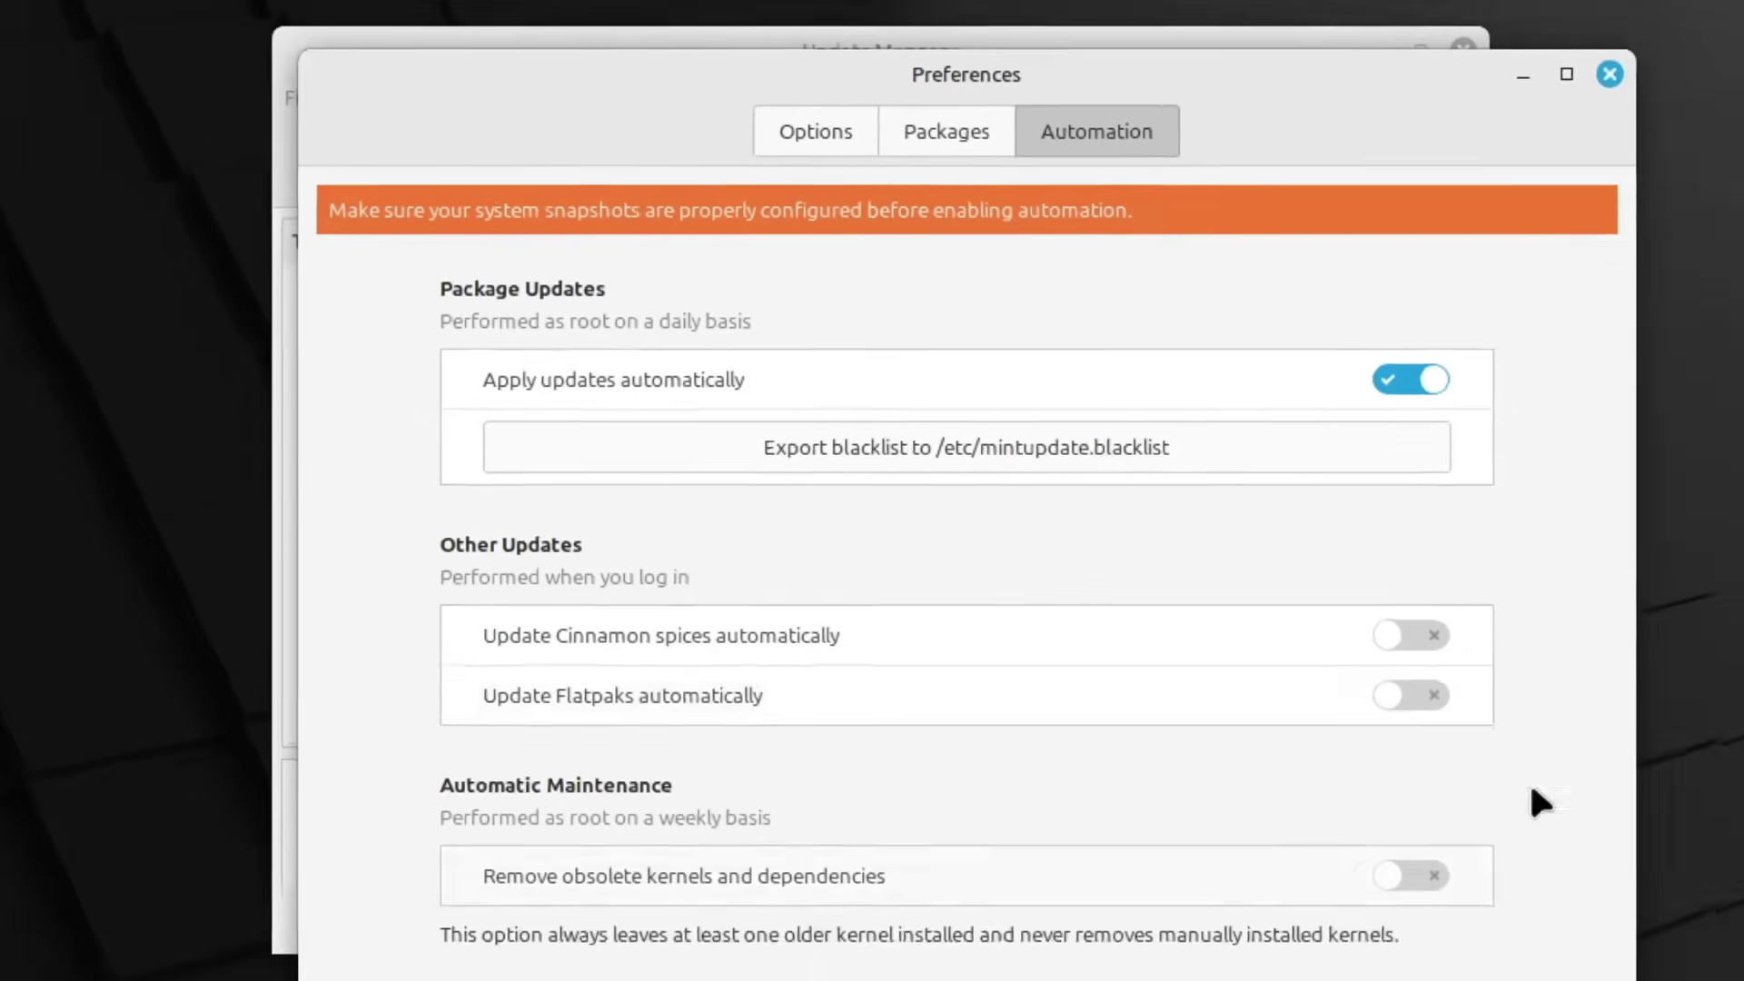
- Enable automatic Cinnamon spice and Flatpak updates plus obsolete kernel removal
click(1413, 638)
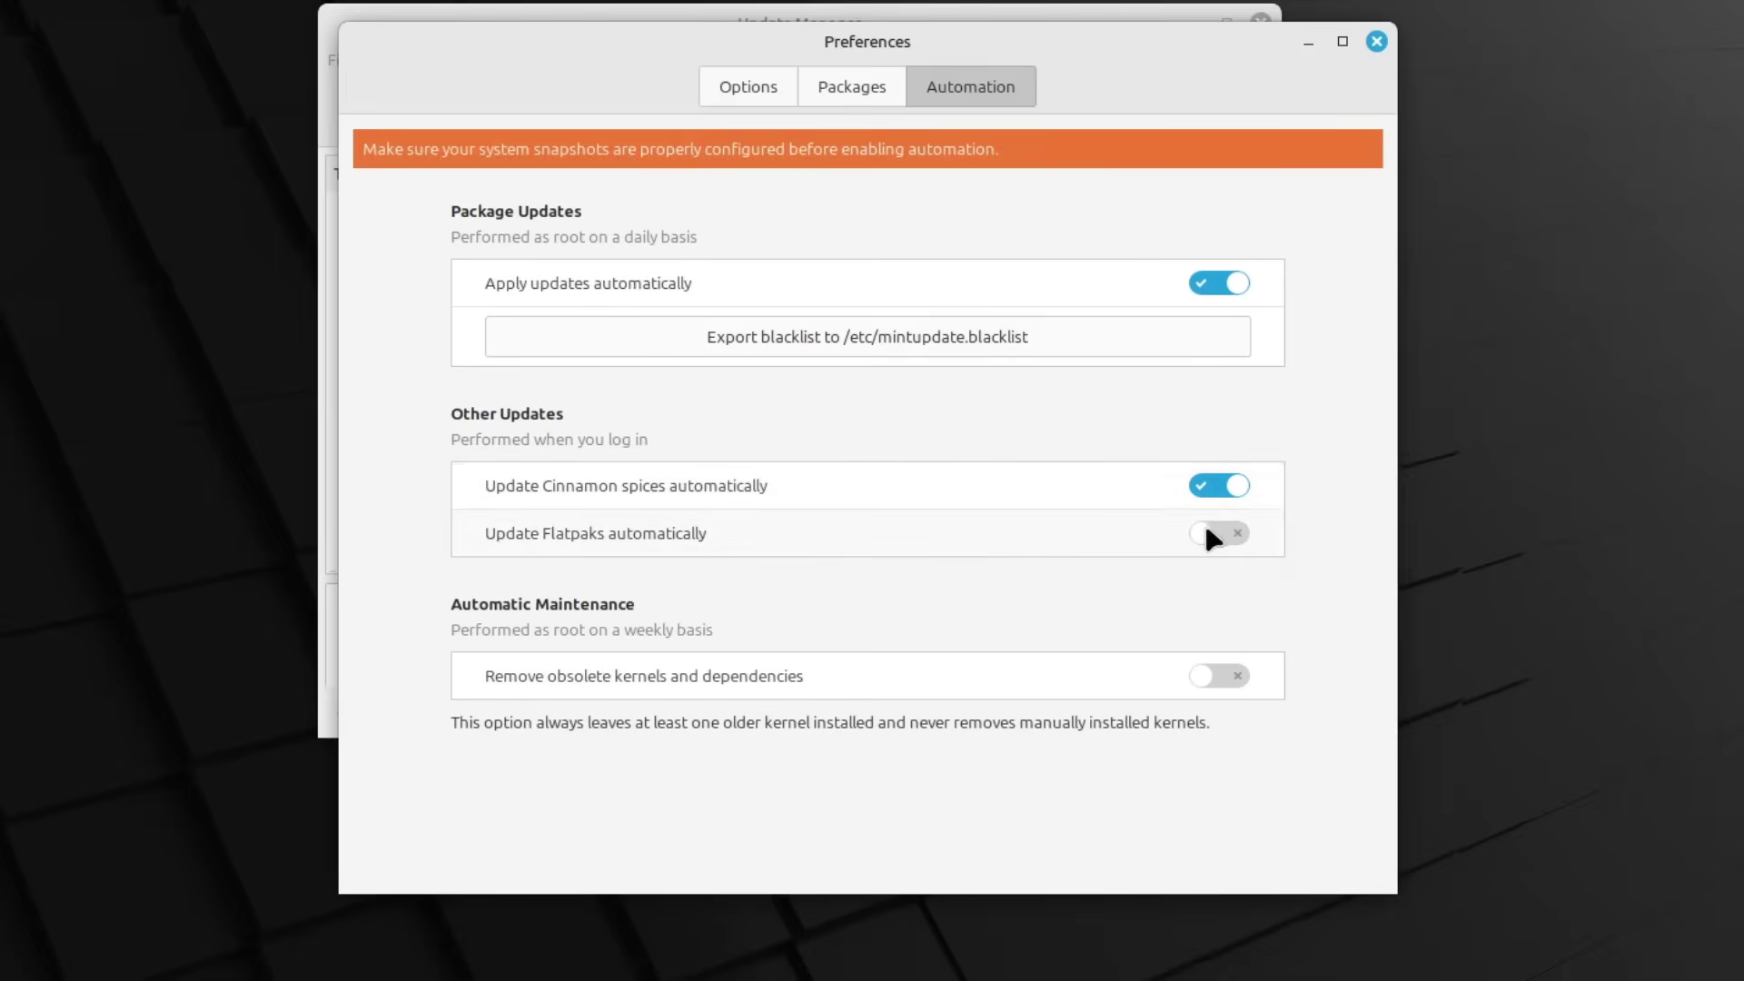
click(1210, 533)
click(1215, 674)
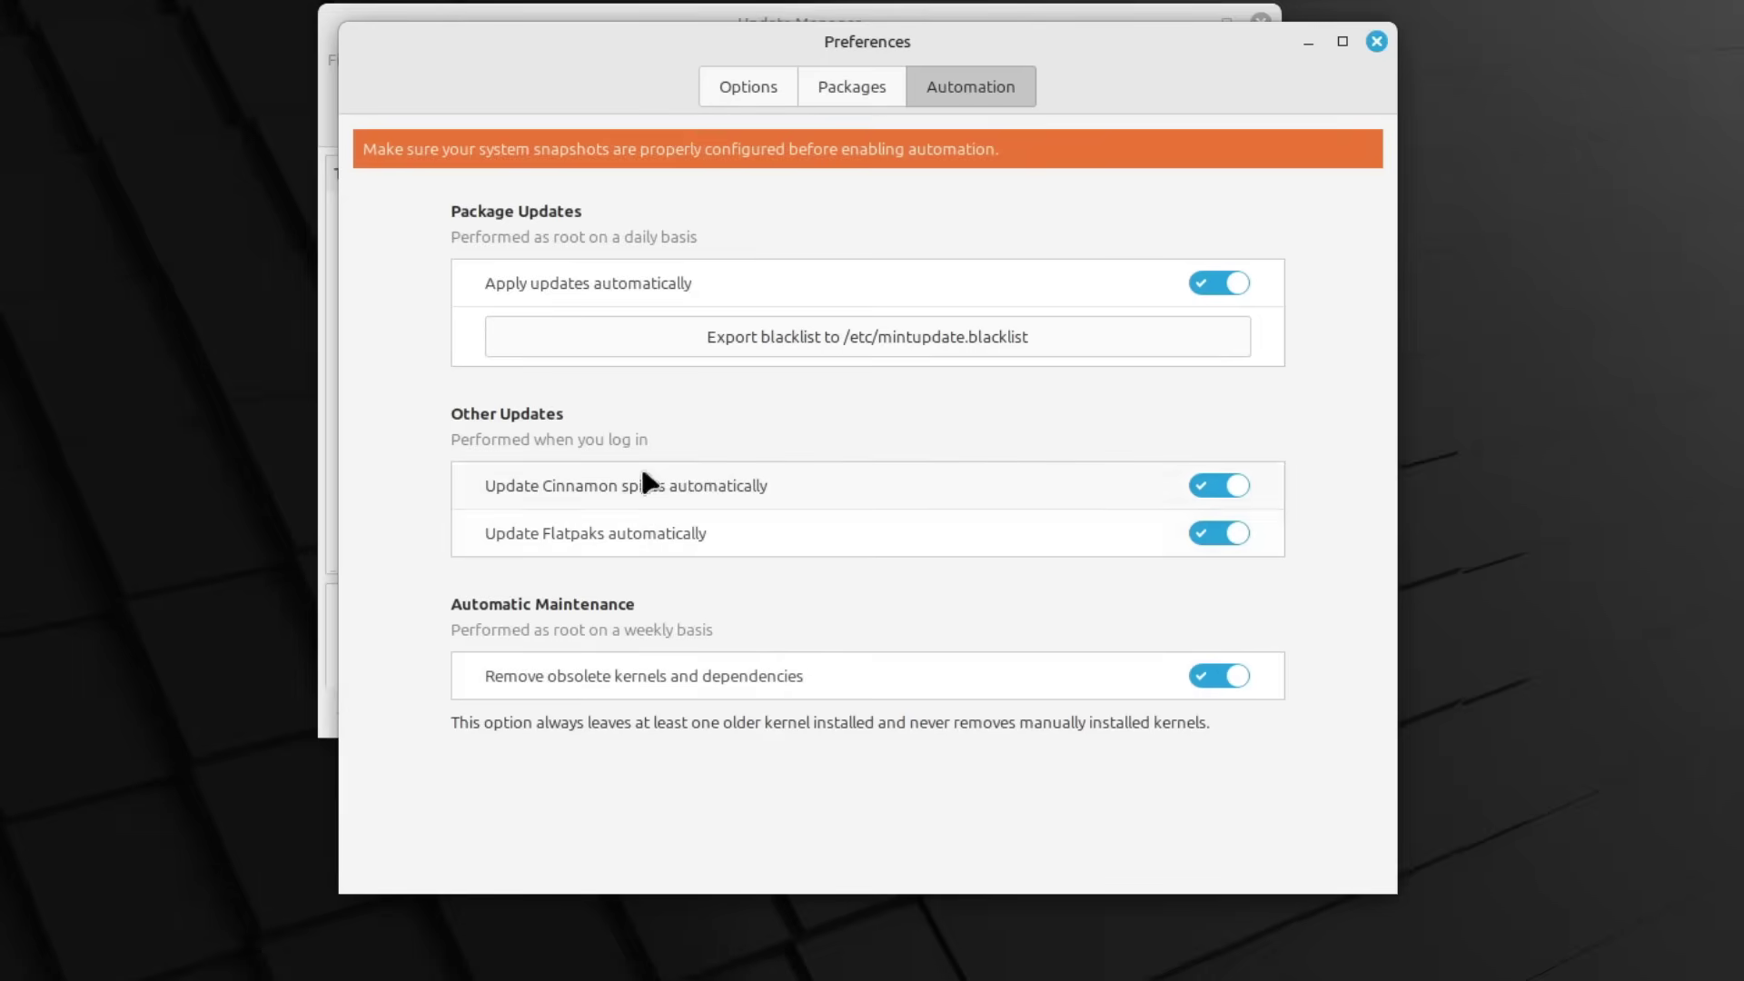
click(1377, 42)
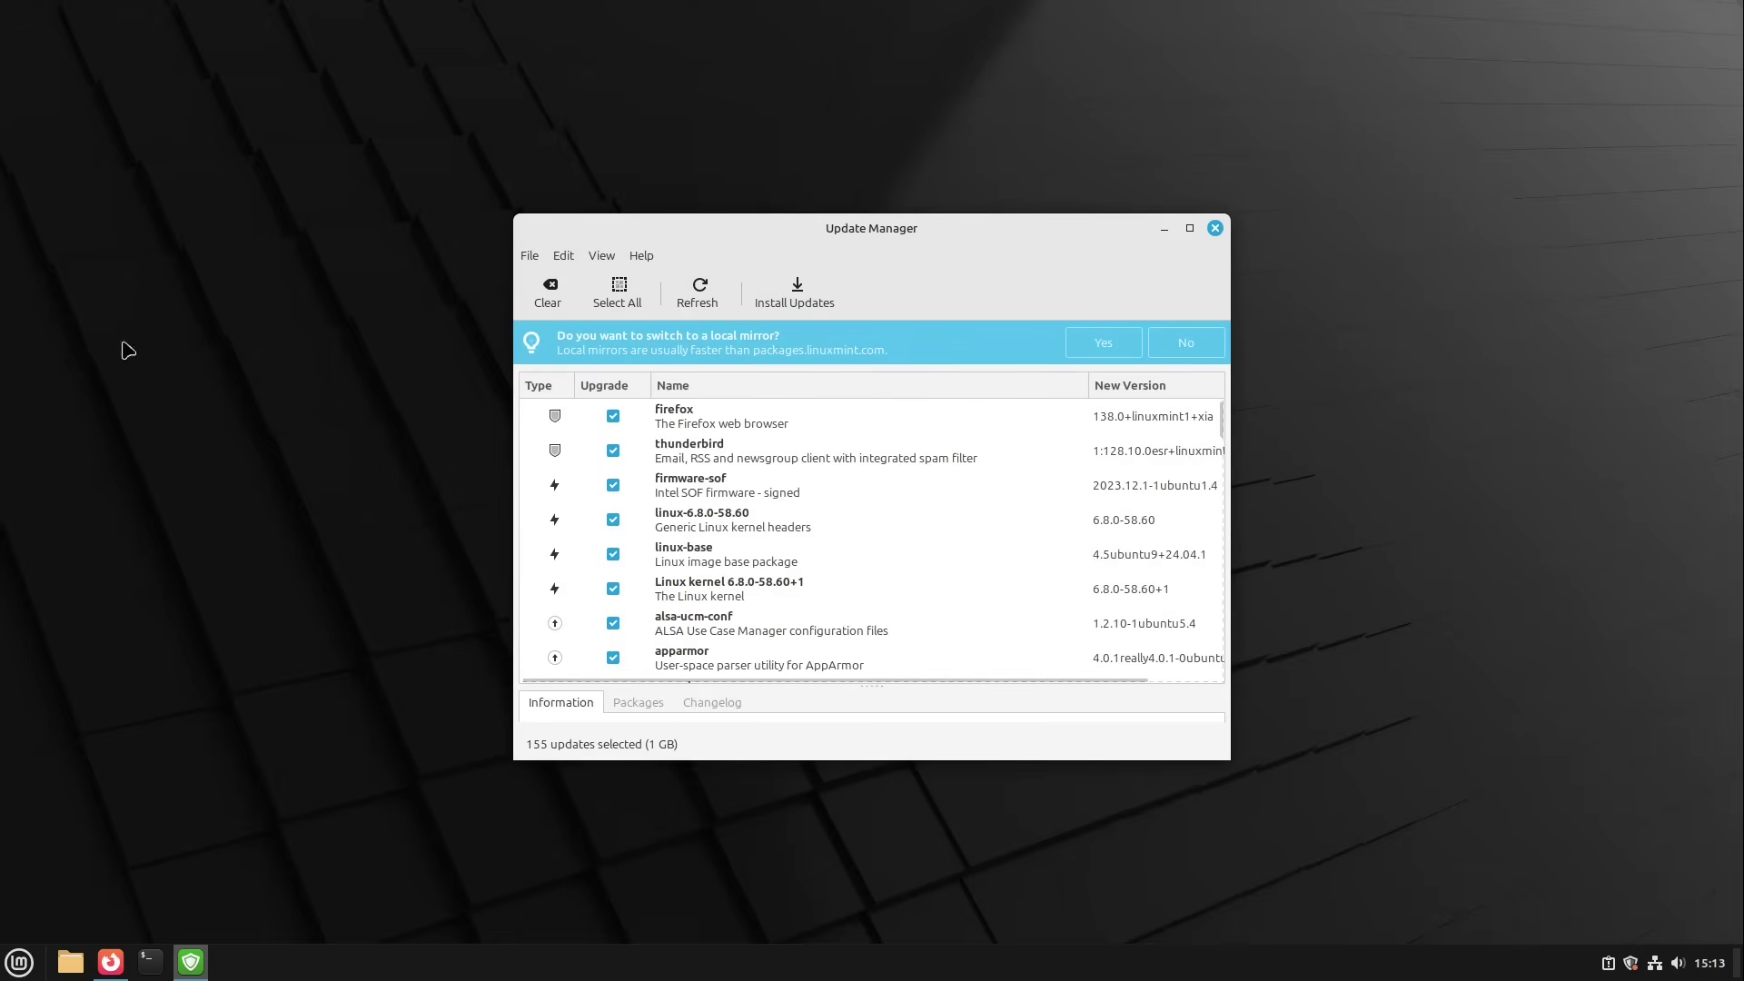
- Close Update Manager, then bring up the Shut Down dialog from the menu and cancel it
click(1215, 227)
click(19, 962)
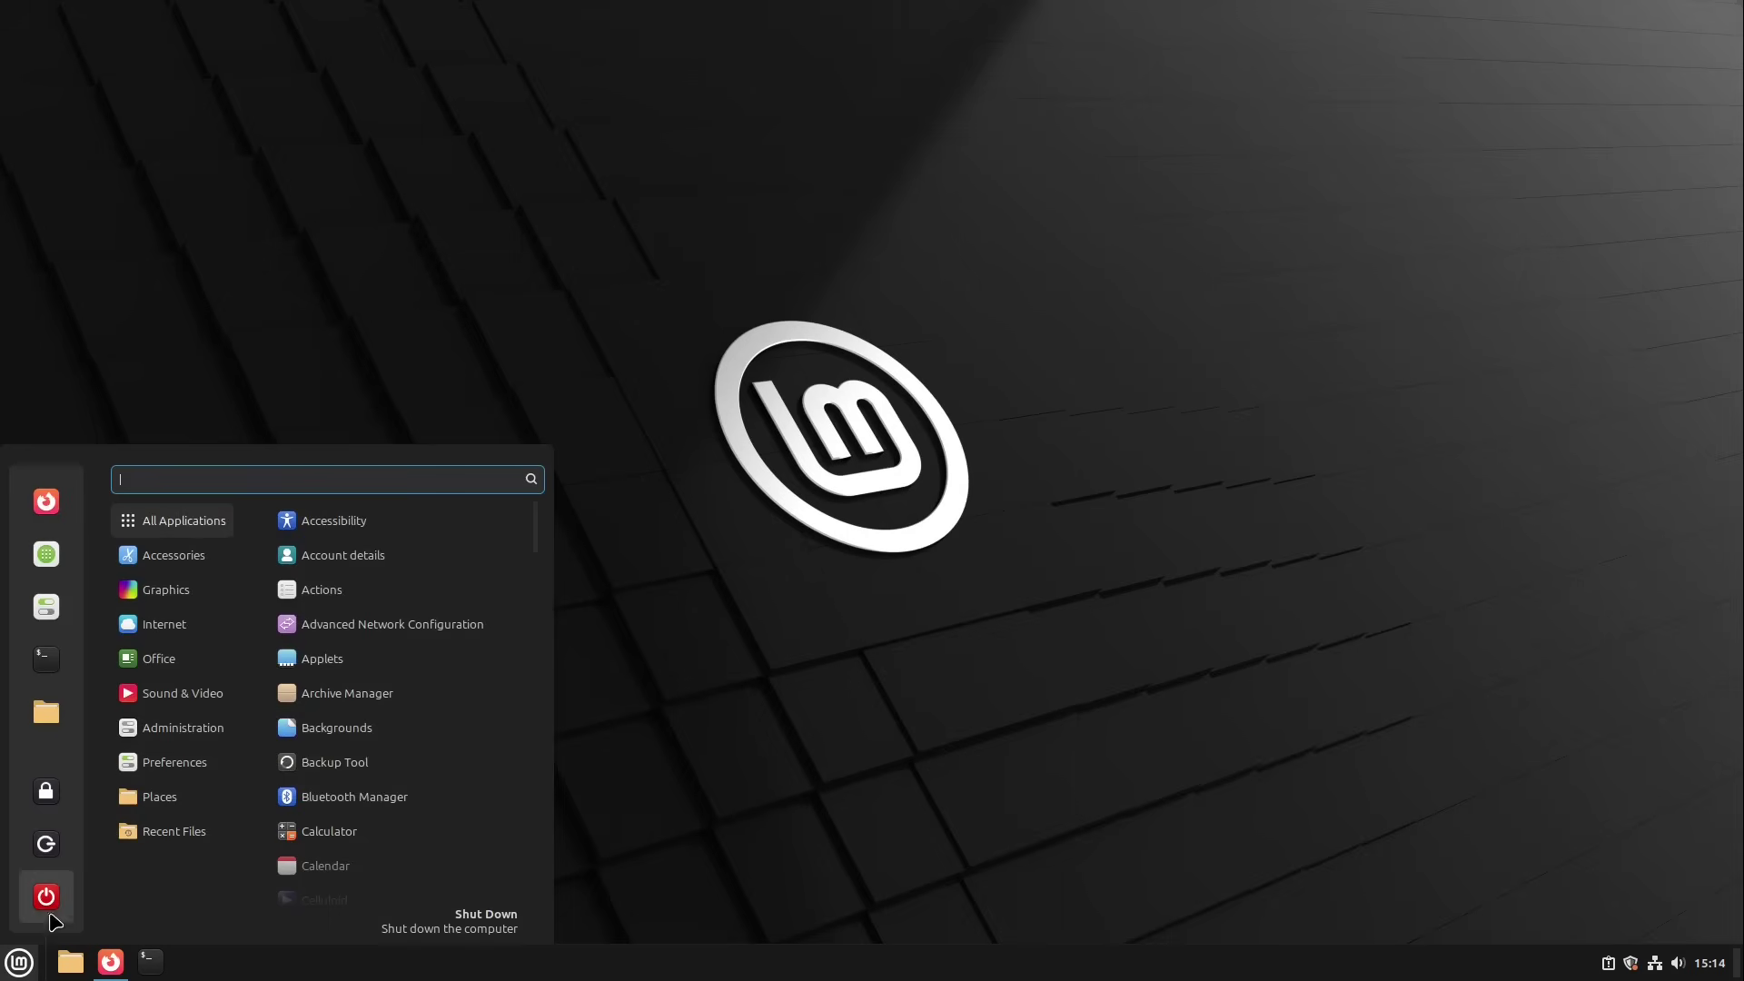
click(47, 896)
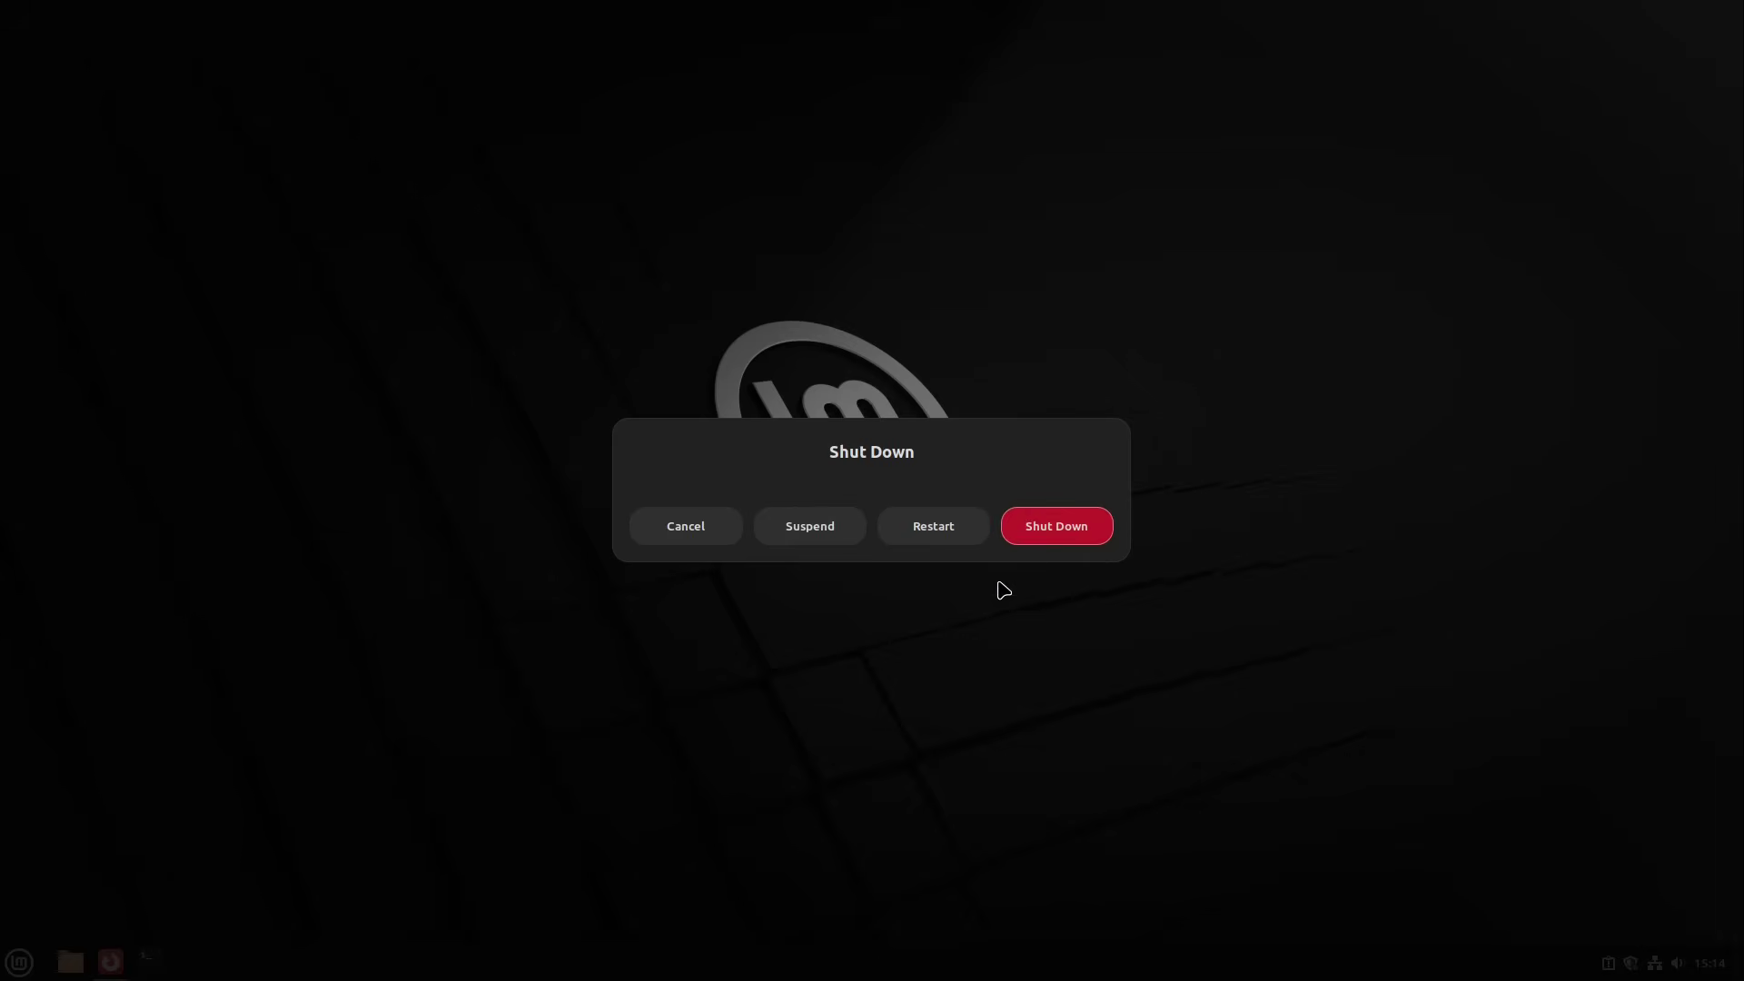
click(690, 531)
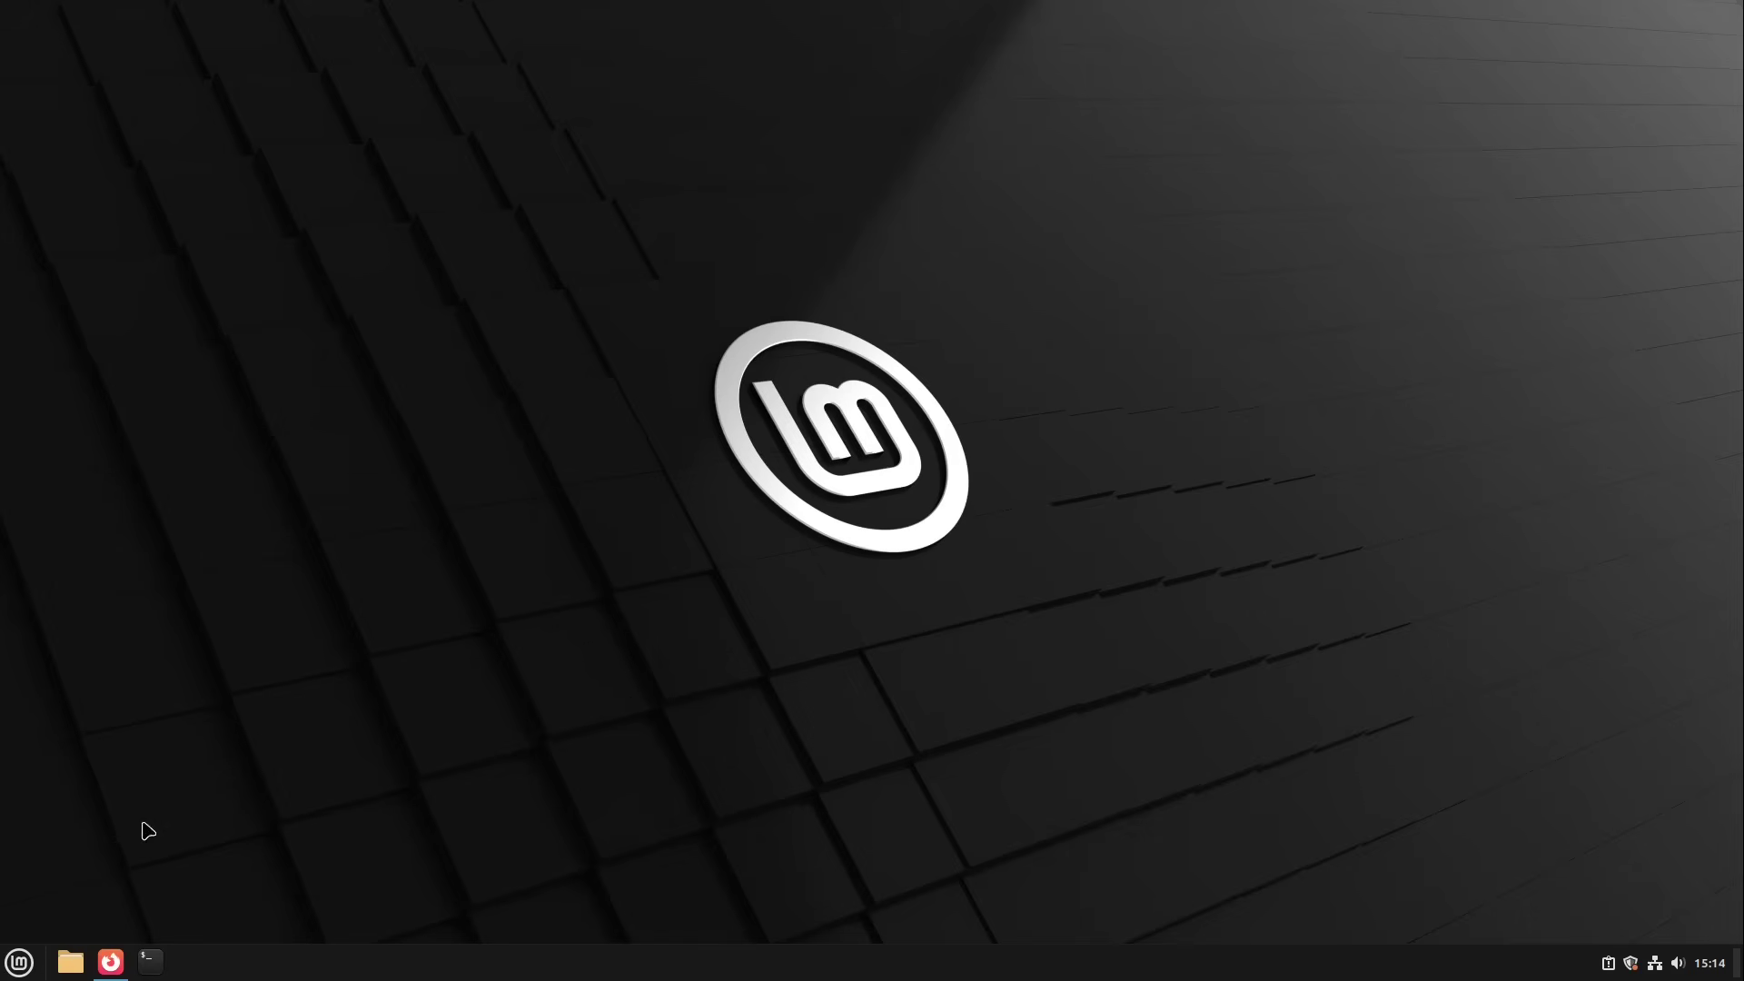
- Launch Driver Manager via an 'addi' menu search and close it after it reports no drivers needed
click(19, 961)
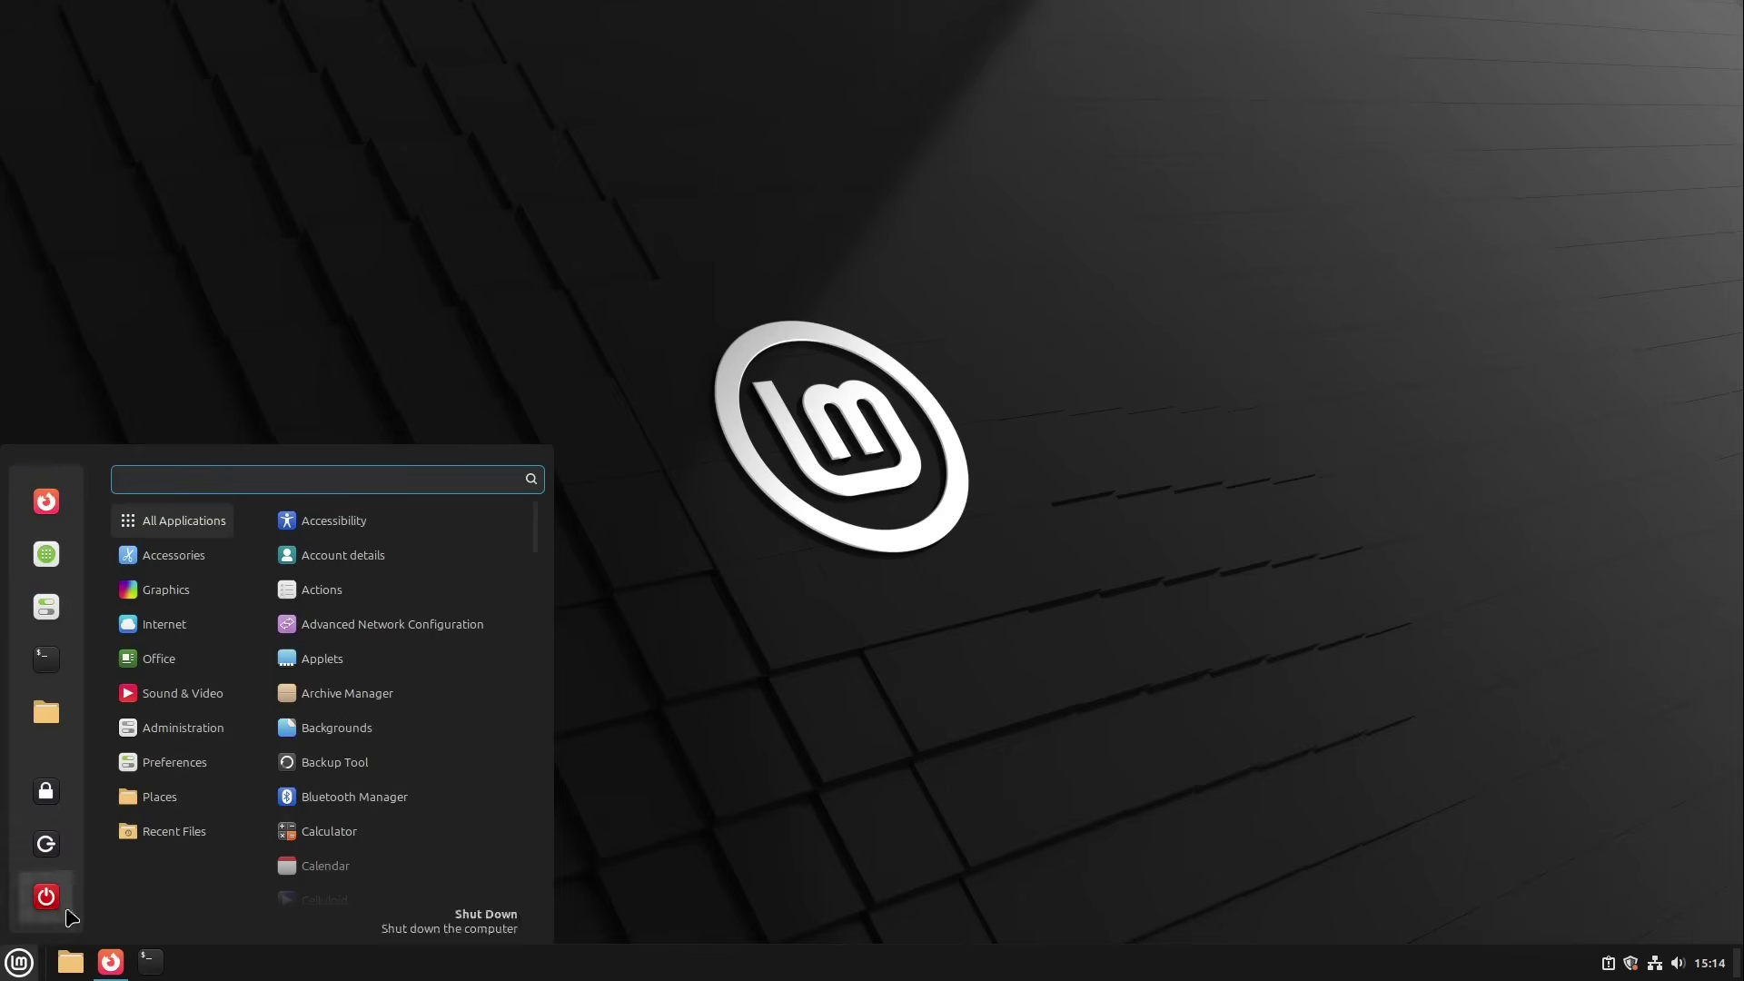
text(addi)
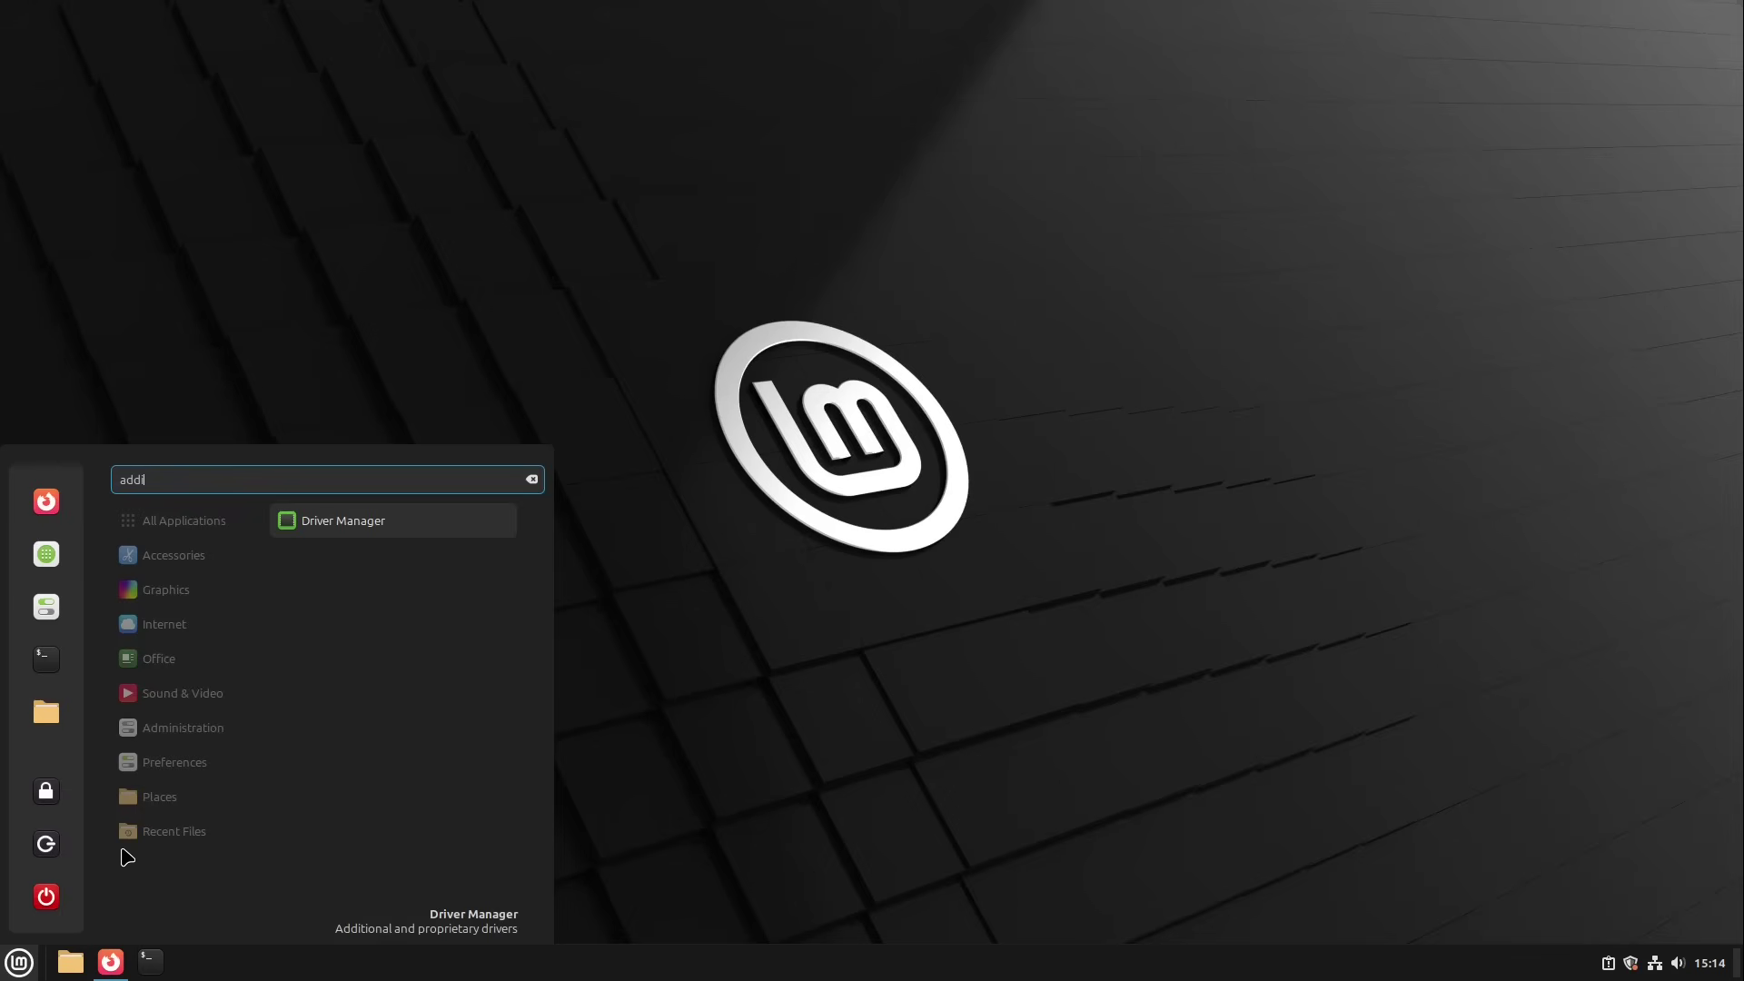
click(377, 527)
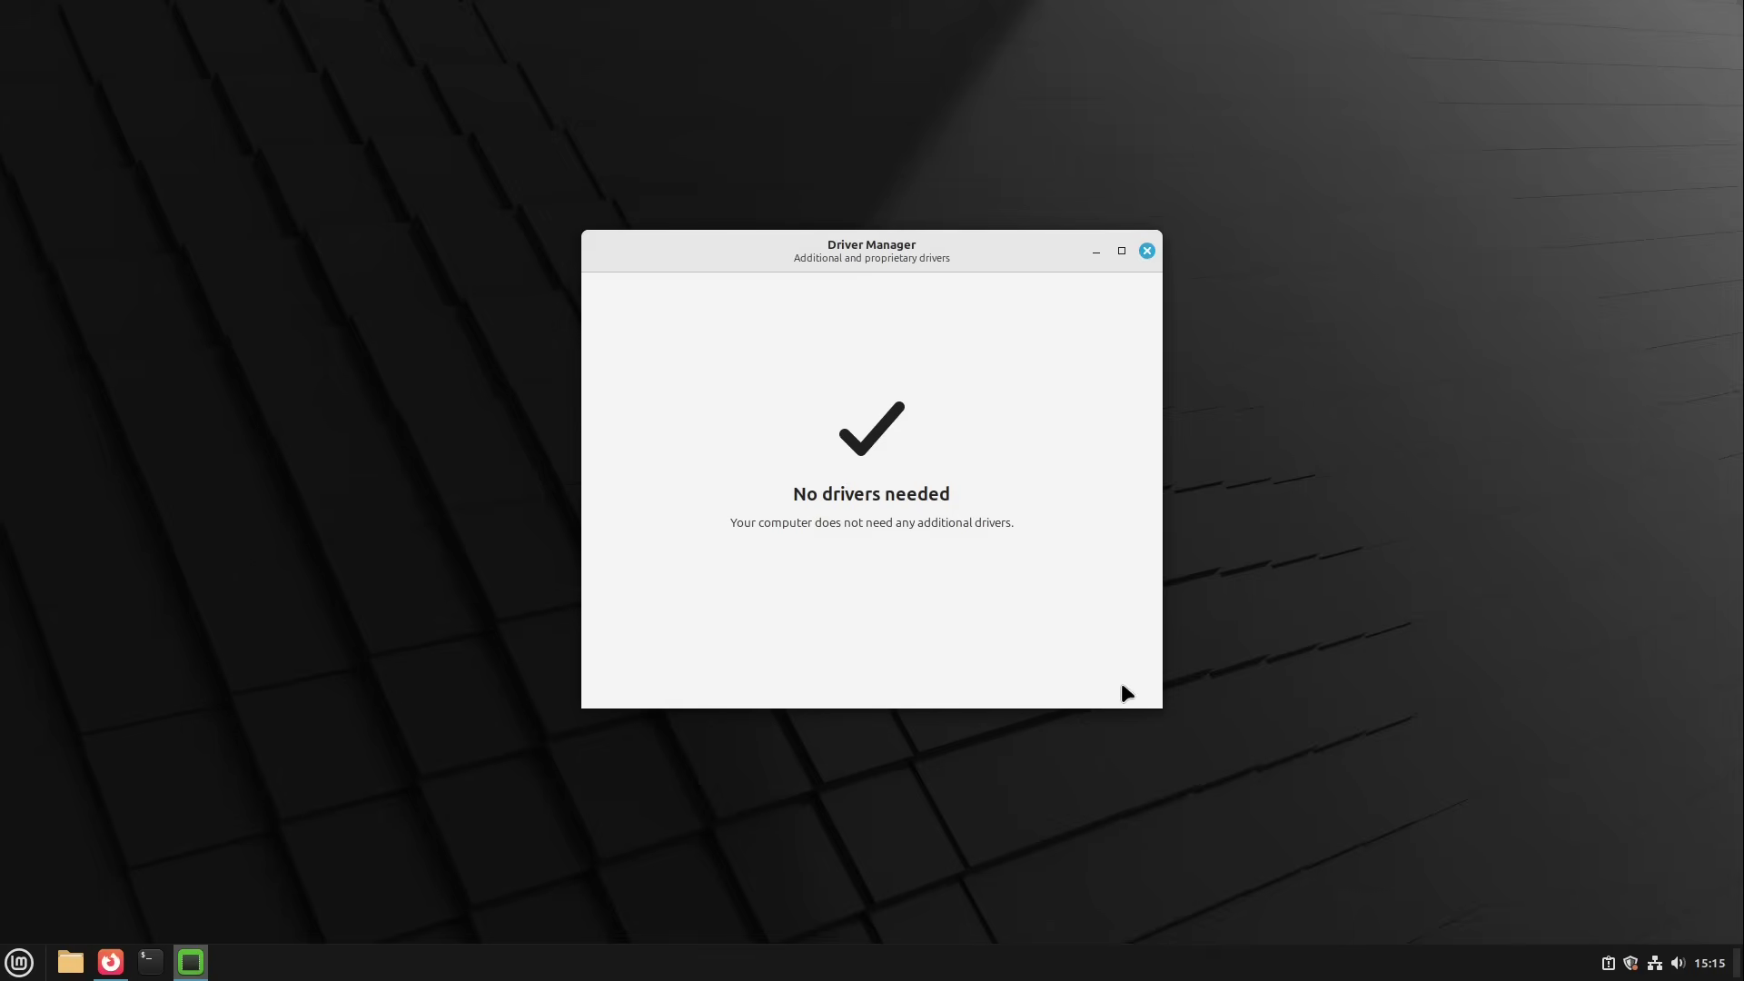
click(1146, 252)
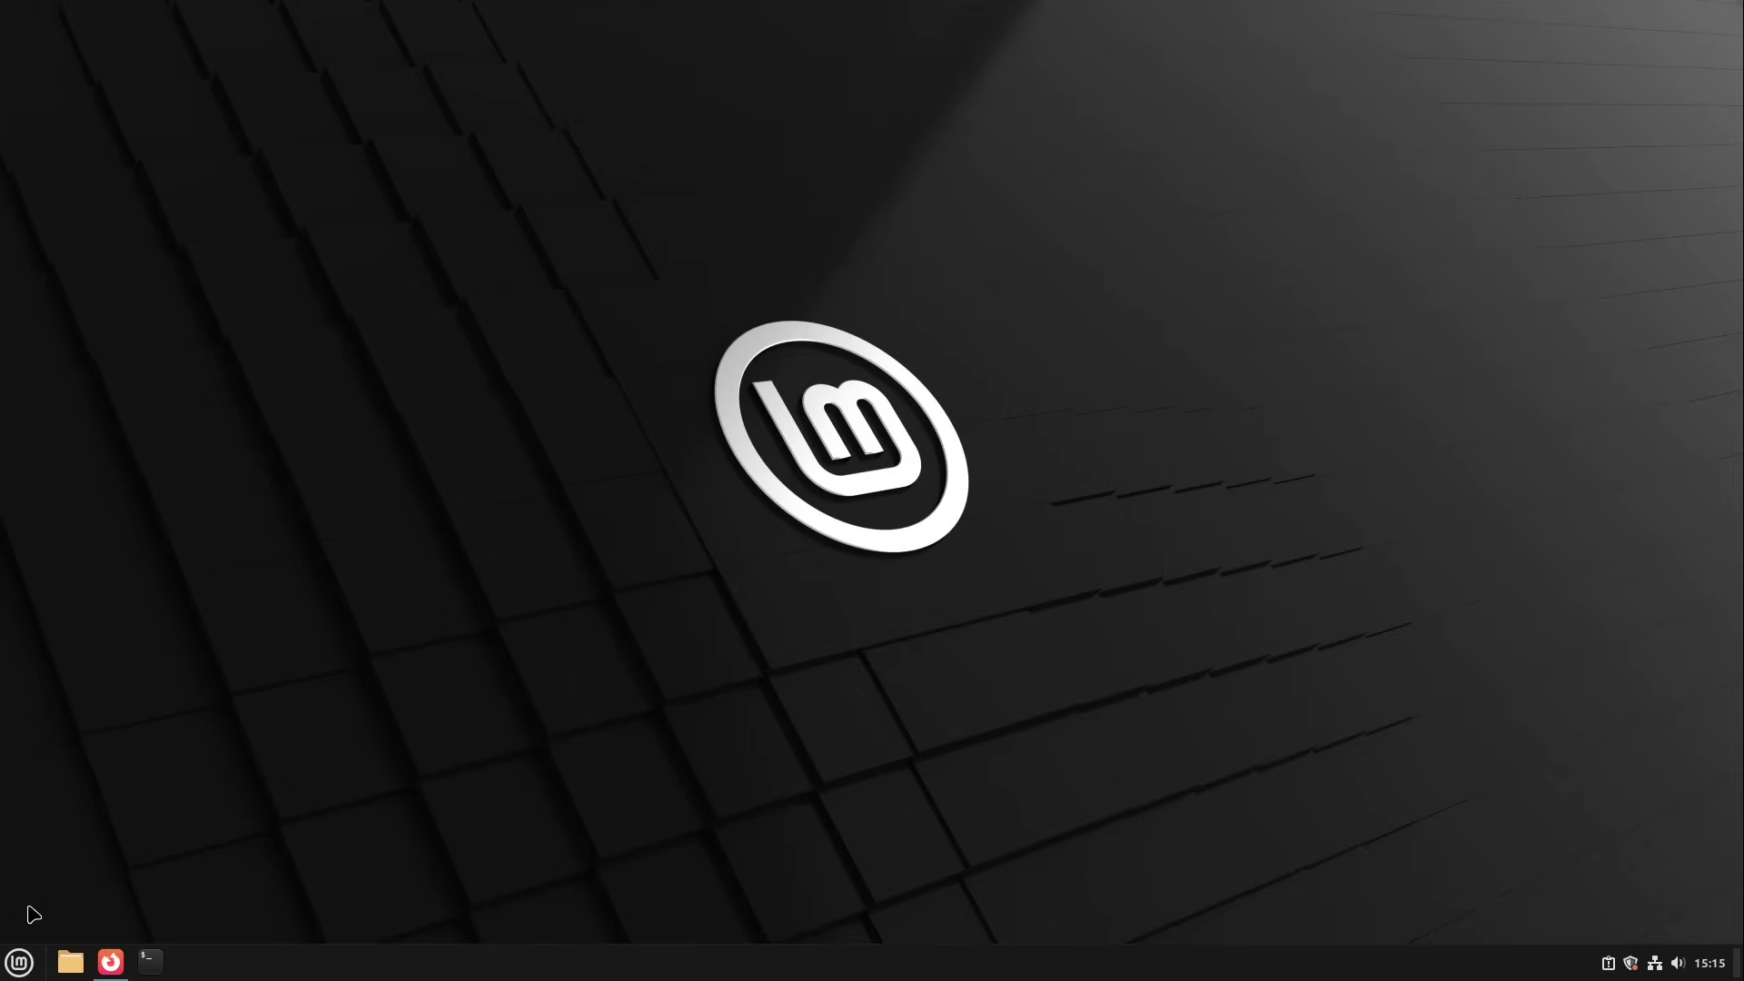
- Launch Firewall Configuration via 'fire', authenticate, and switch the firewall Status on
click(19, 965)
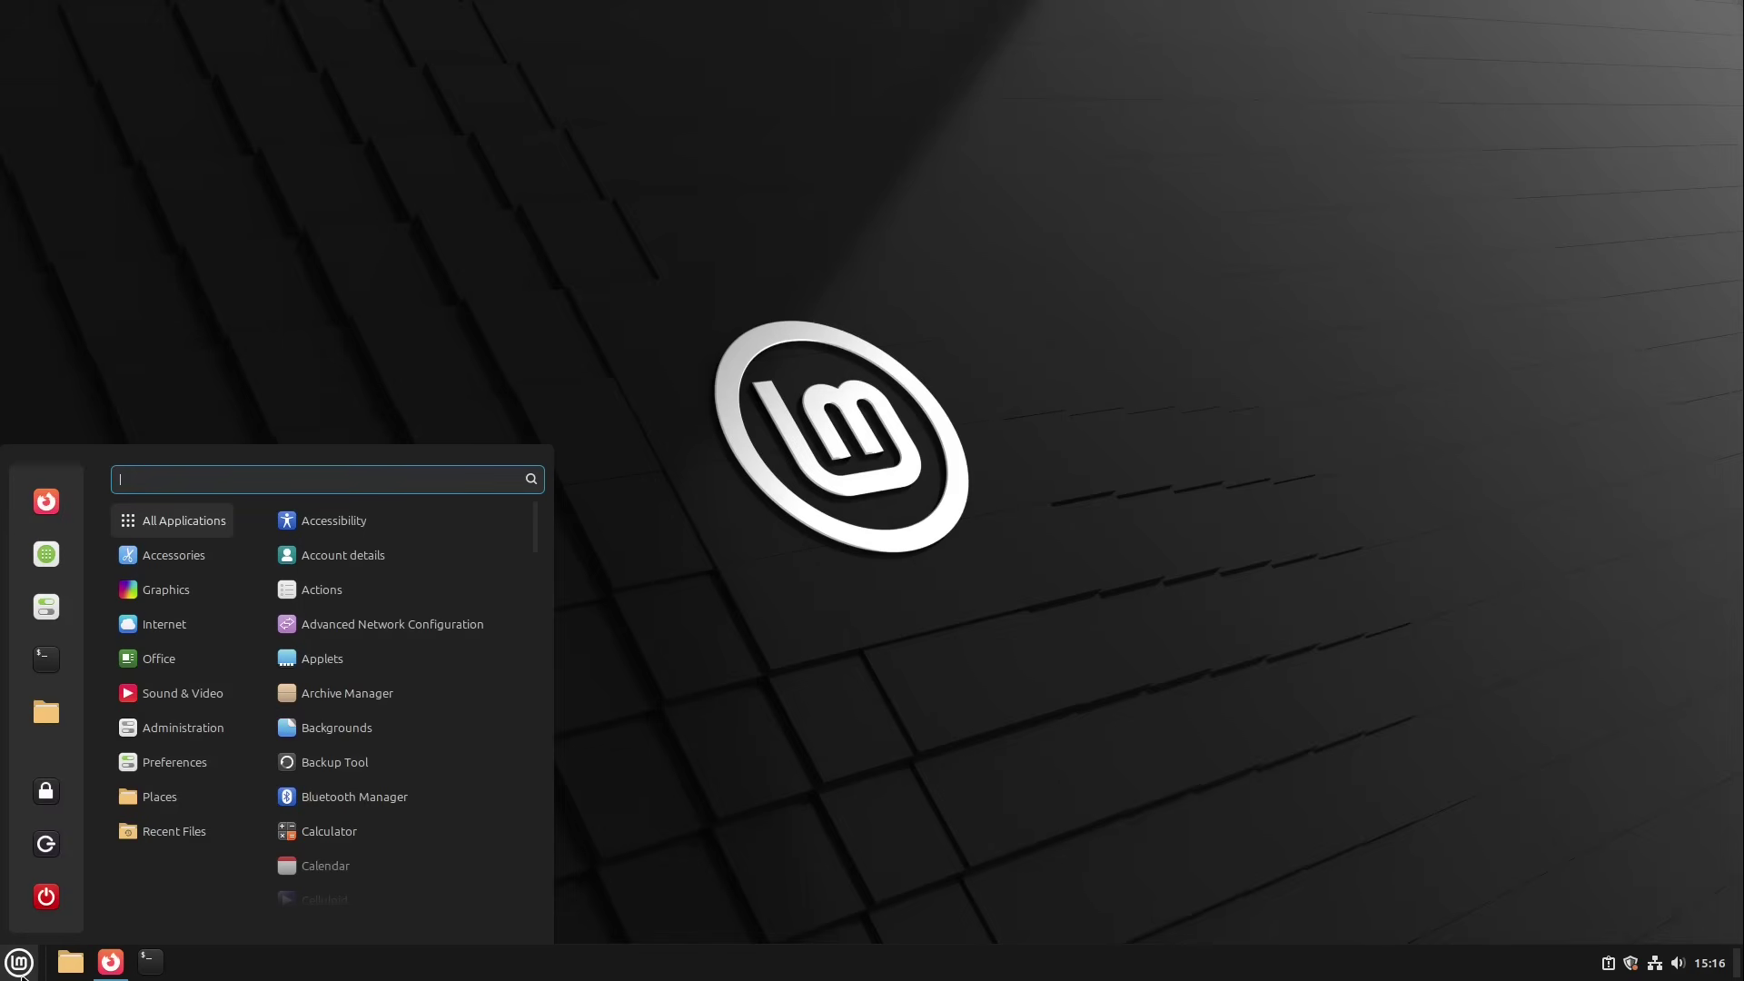
text(fire)
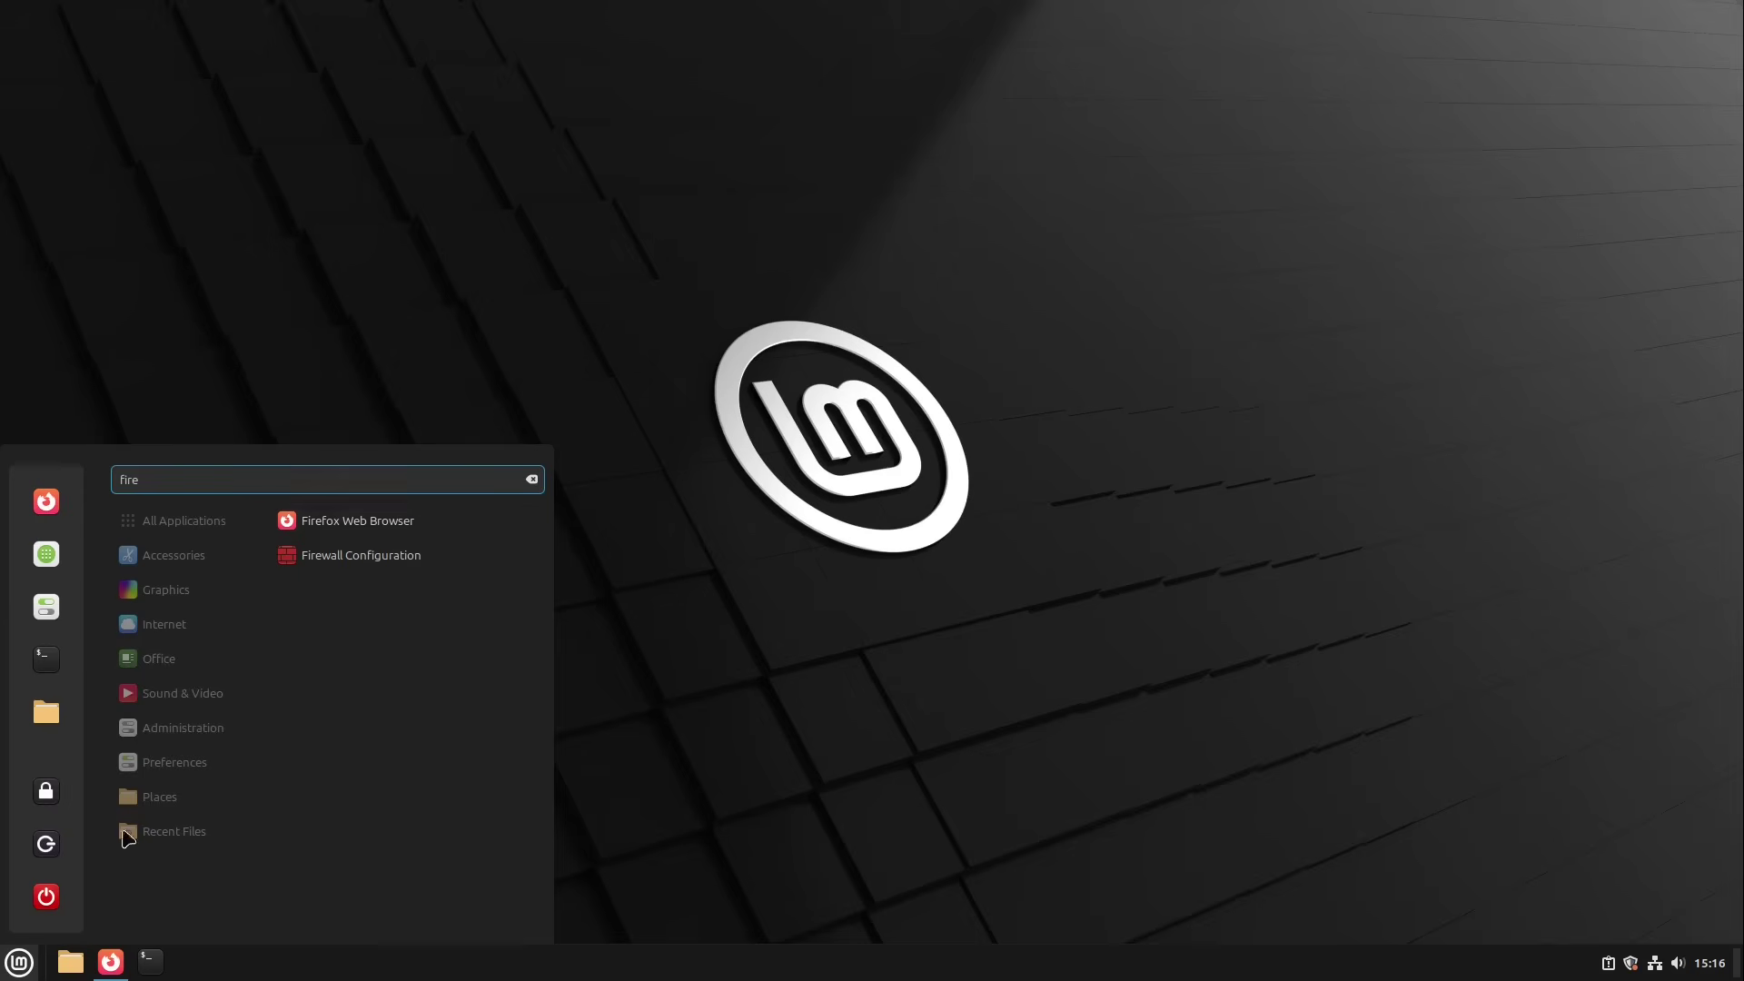
click(349, 565)
text(*********)
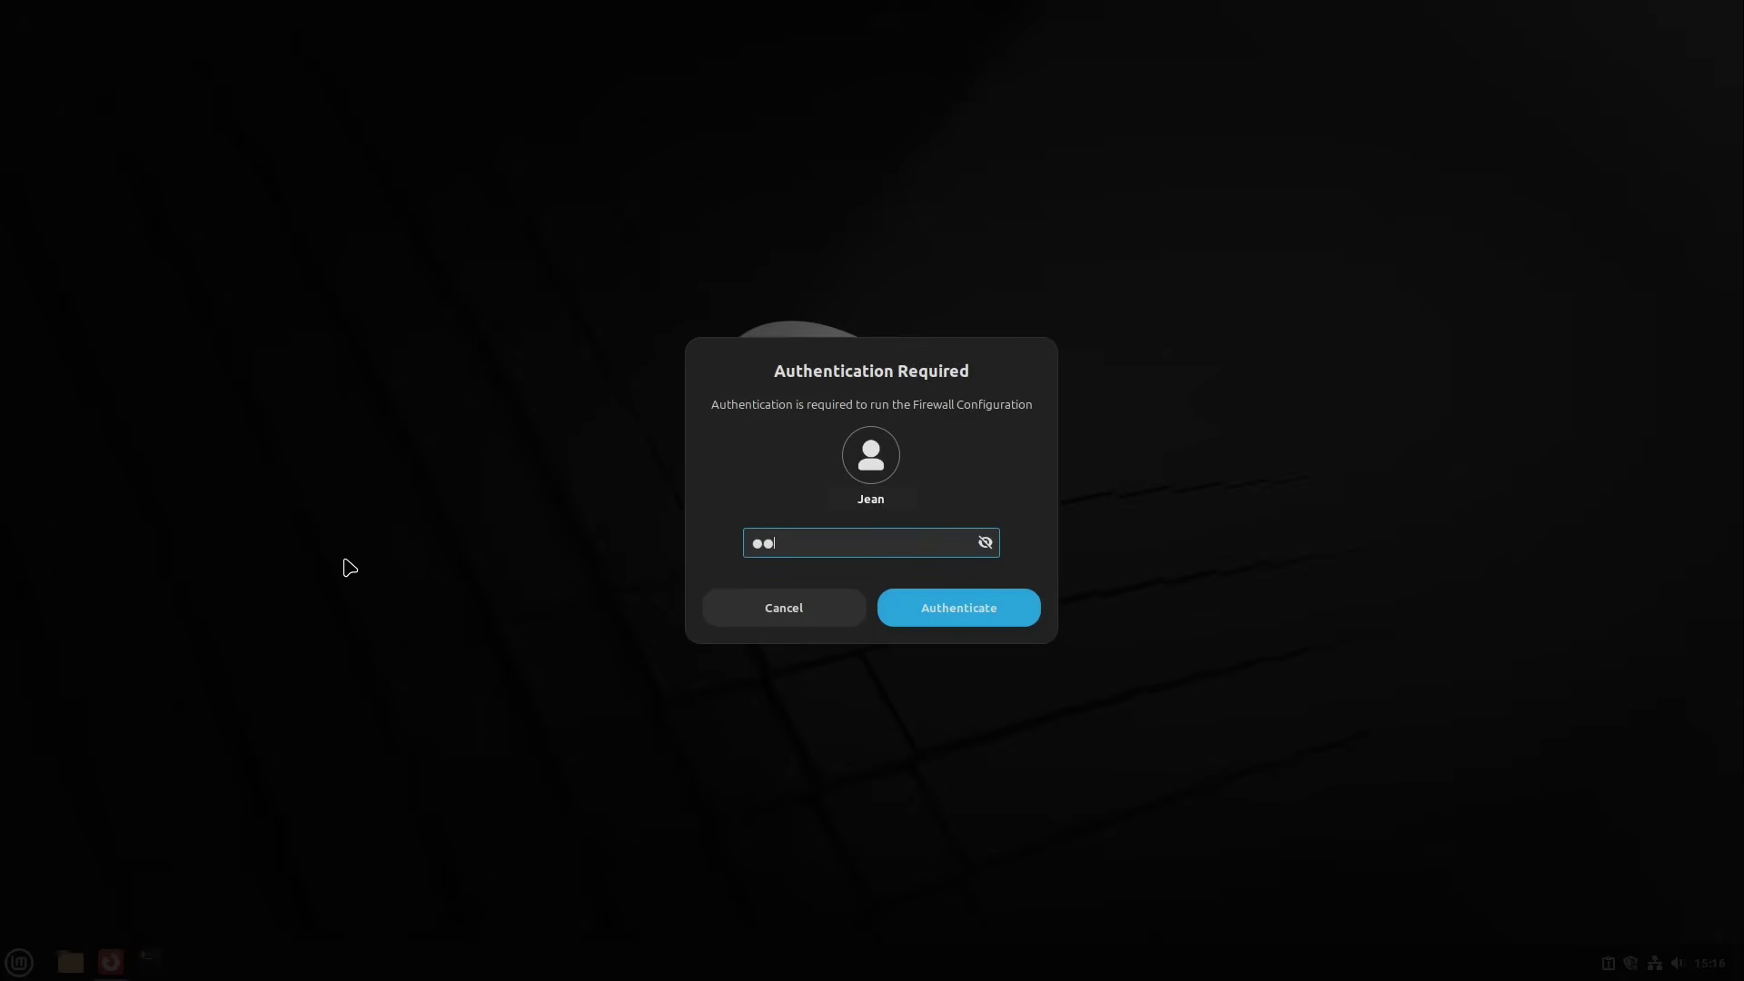
key(Return)
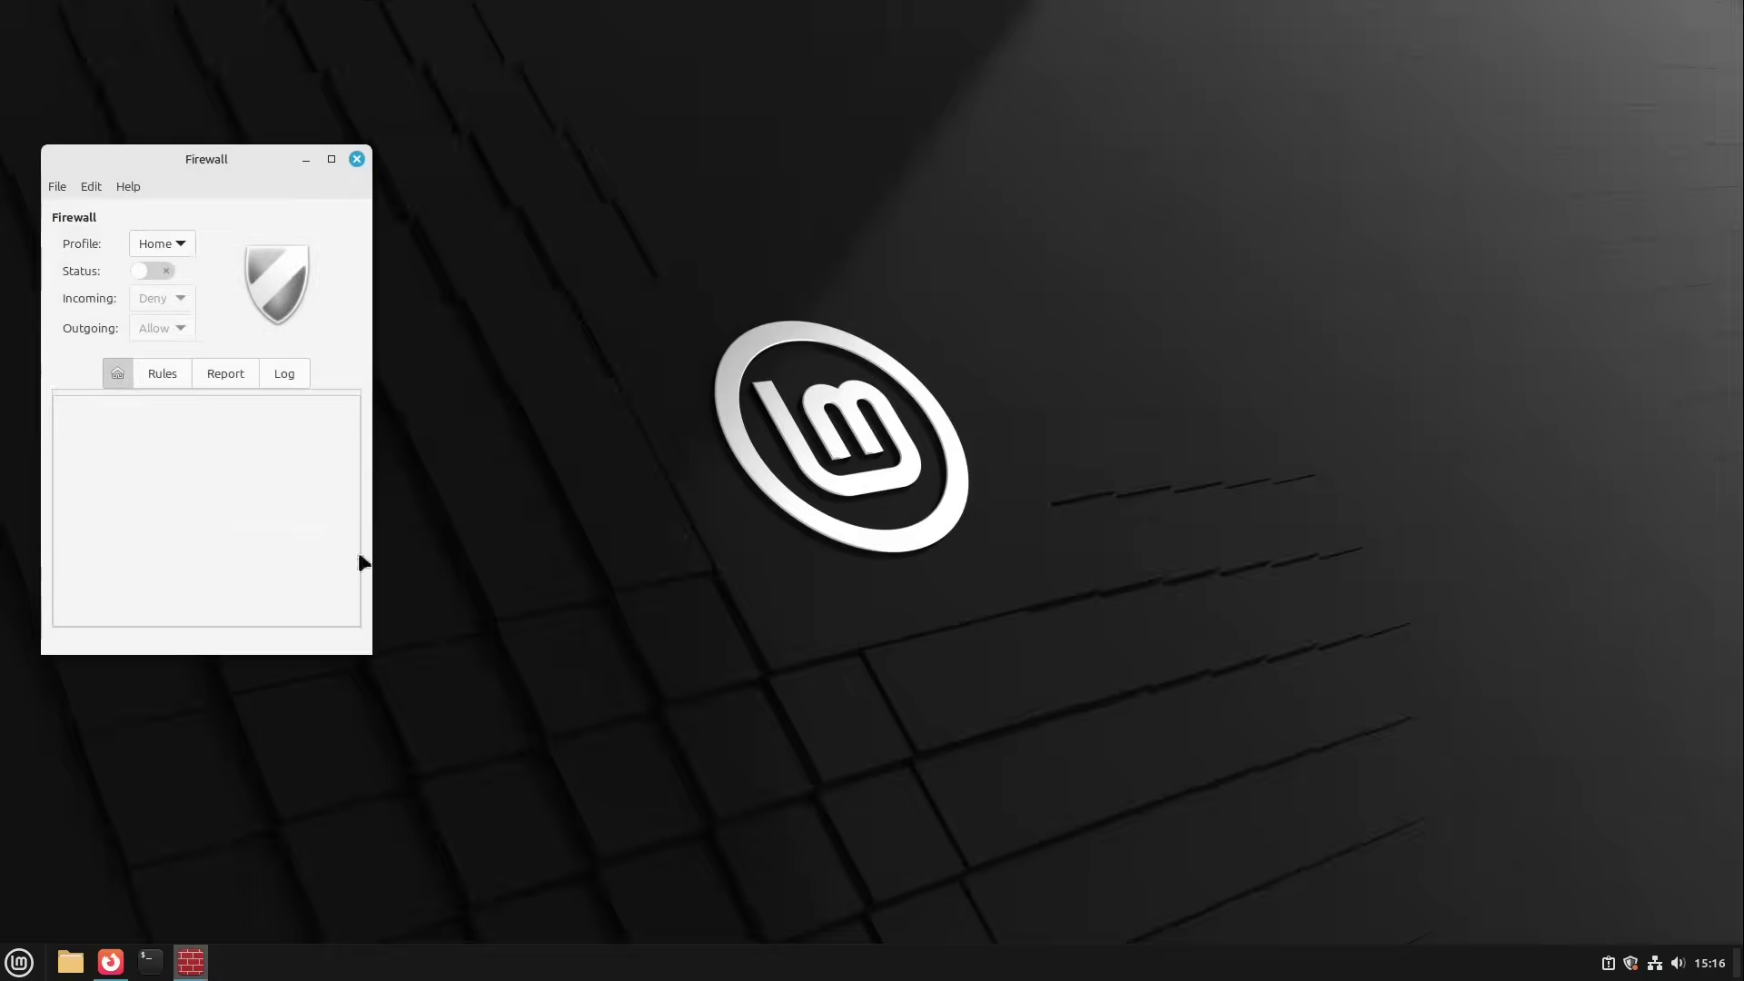
drag(239, 155, 808, 226)
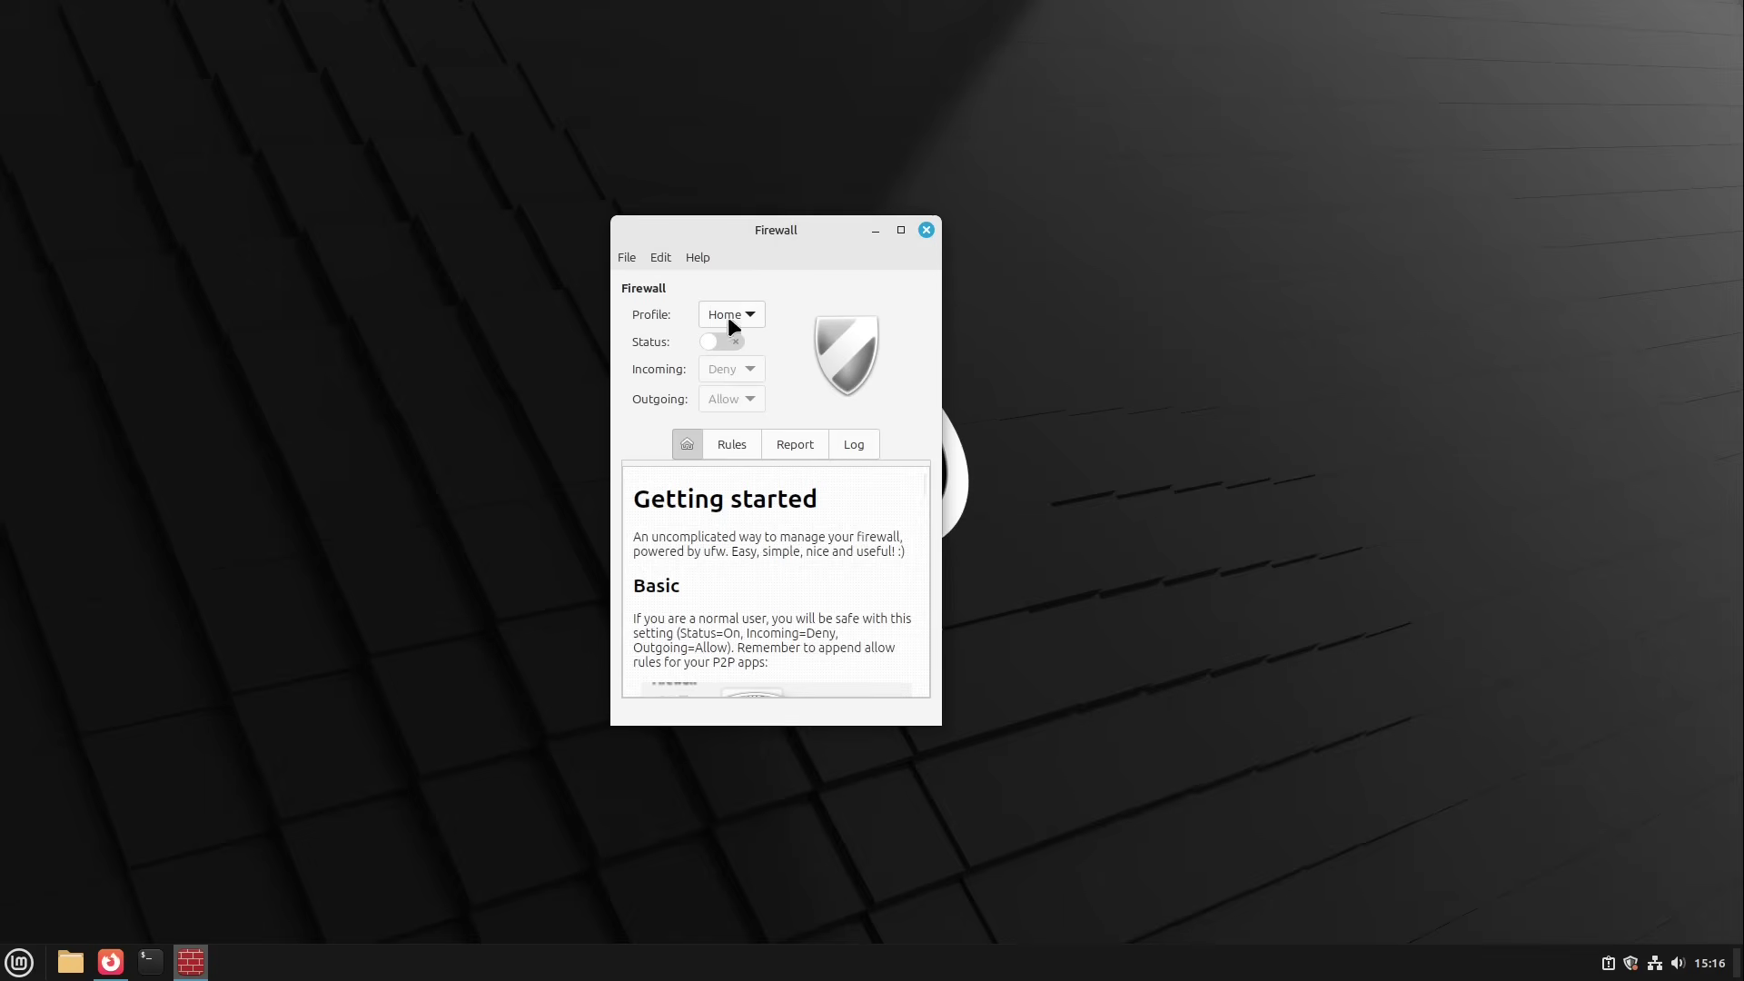
click(718, 342)
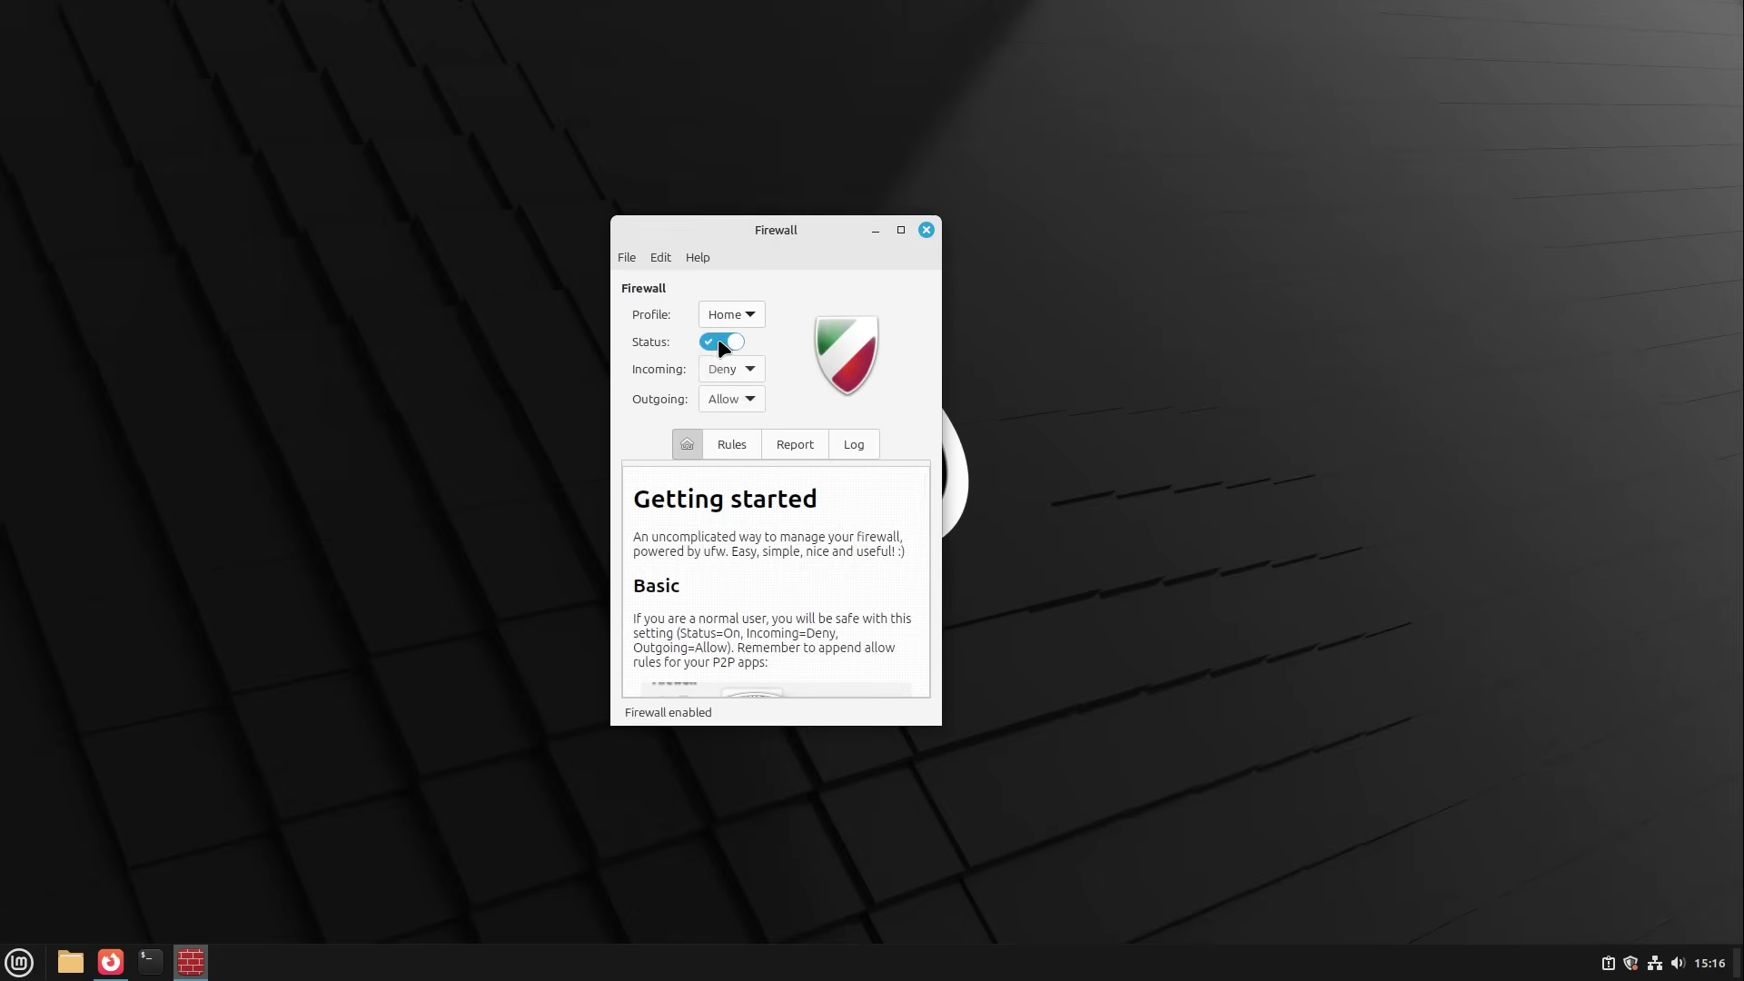
- Review the firewall Rules list, keep outgoing traffic on Allow, and close the firewall tool
click(731, 444)
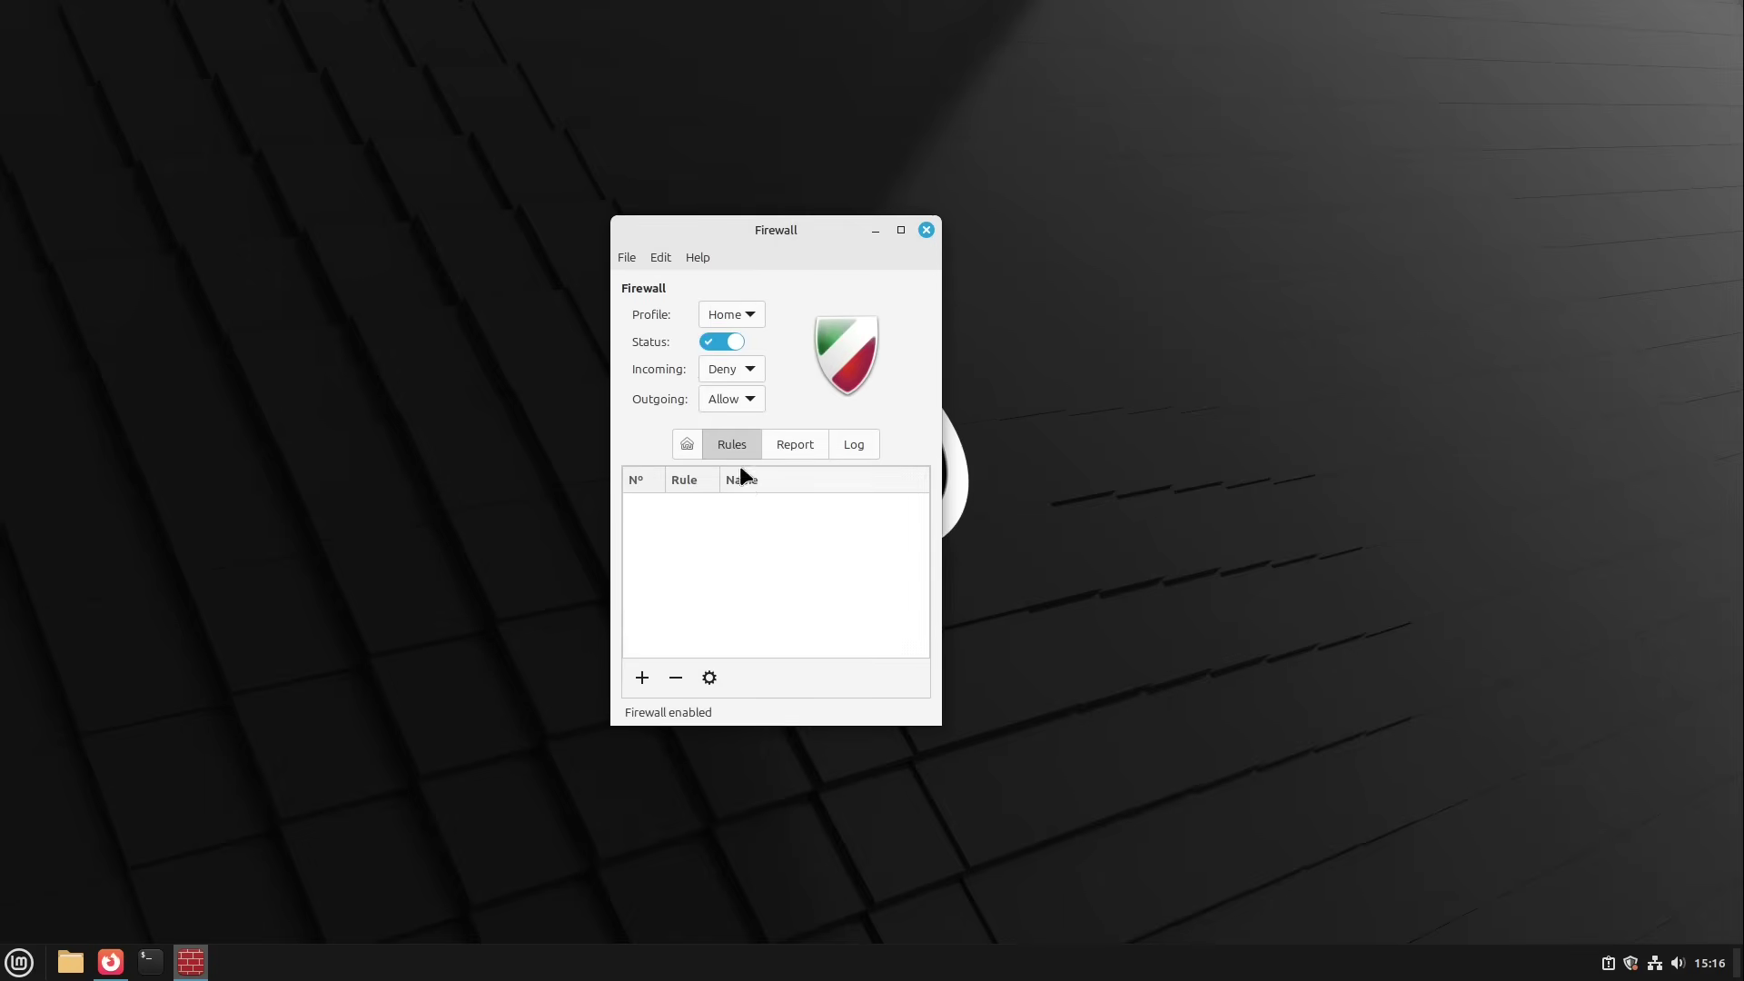
click(682, 443)
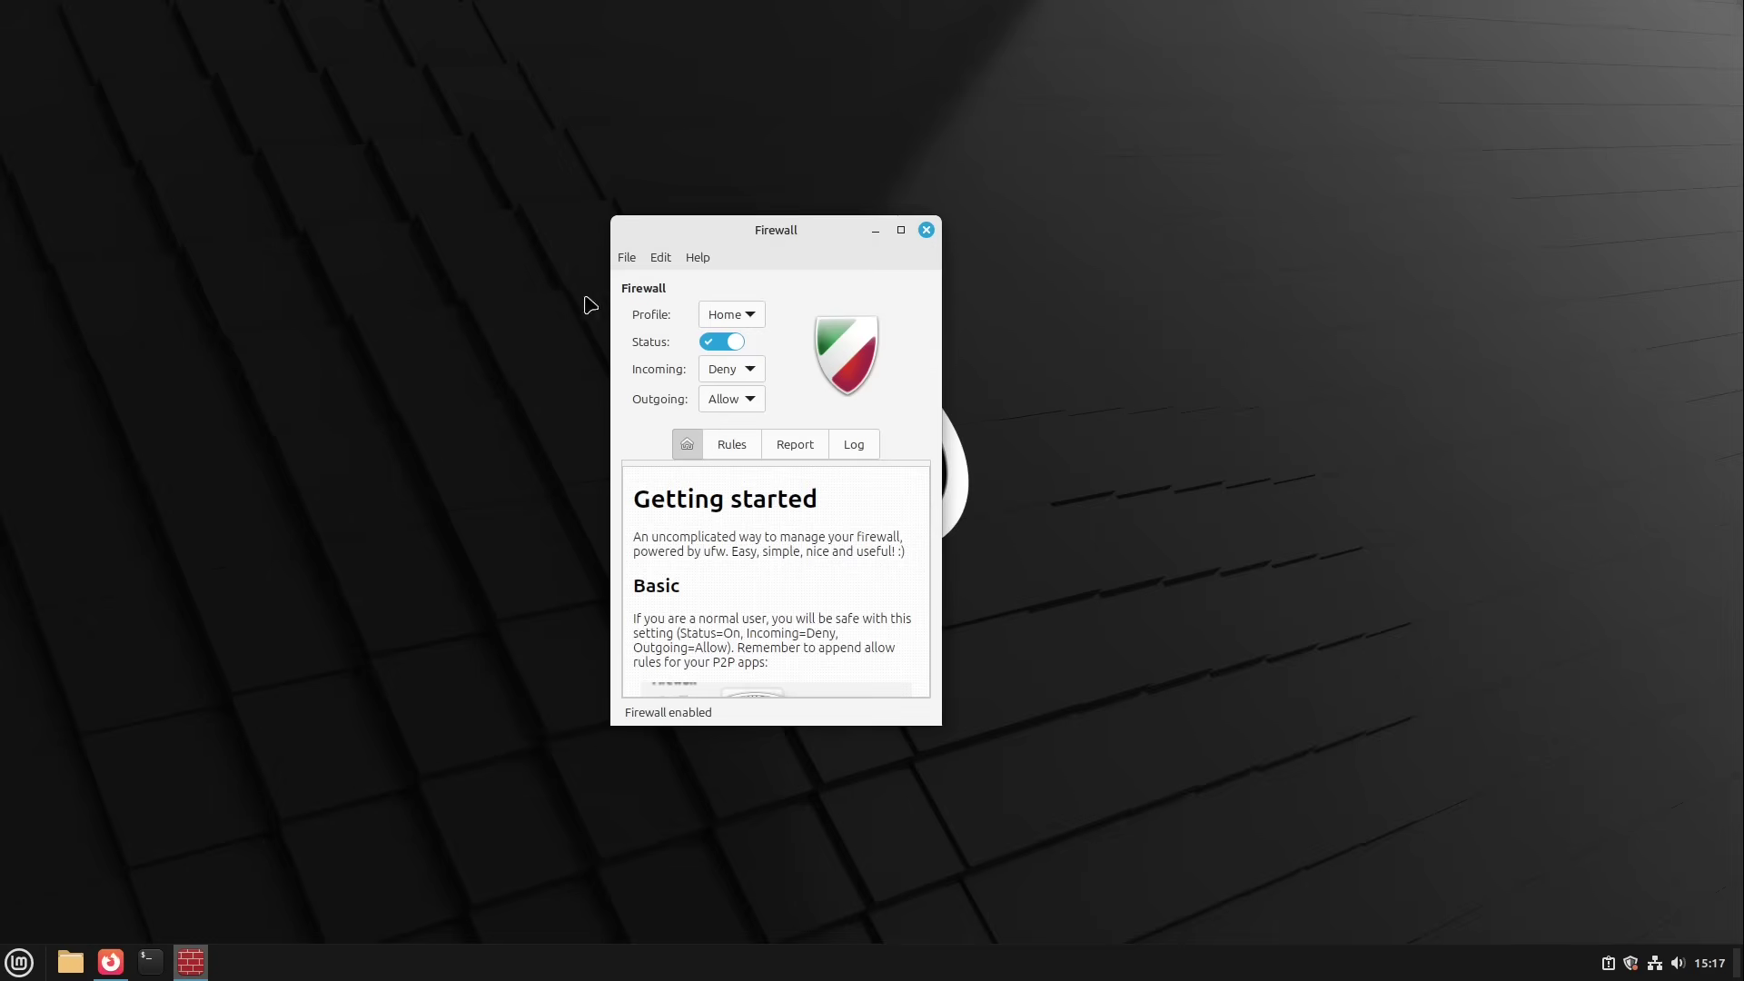
click(725, 400)
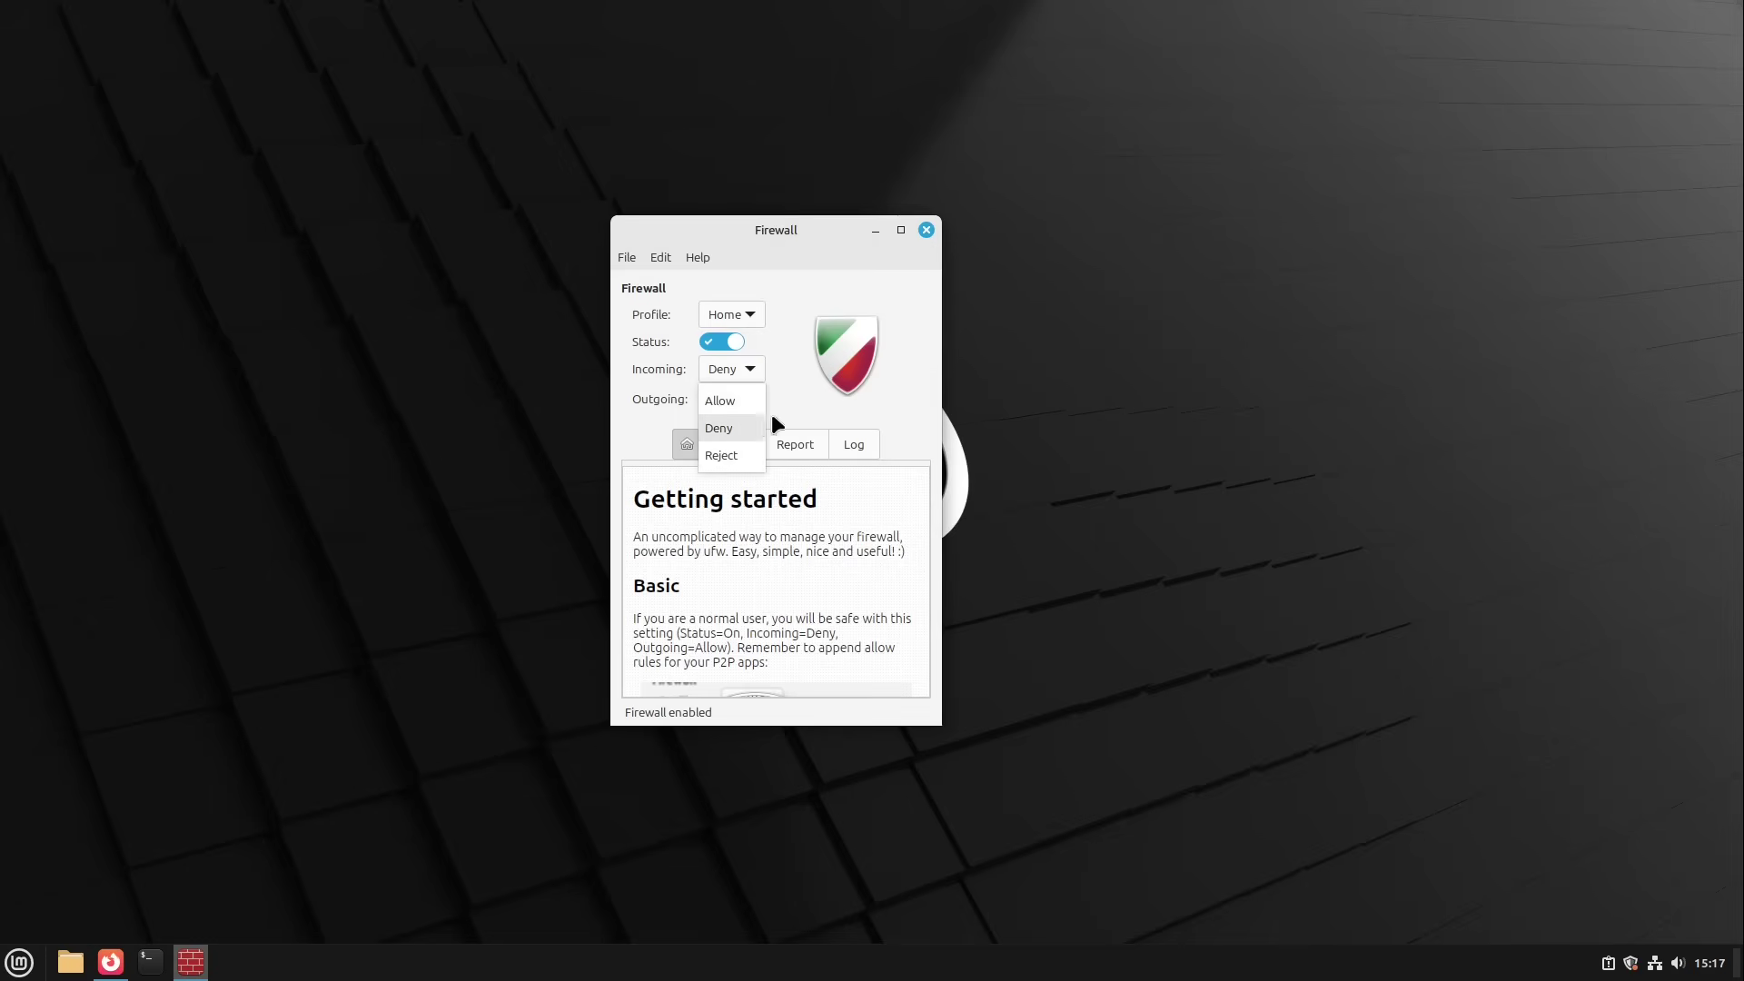
click(836, 397)
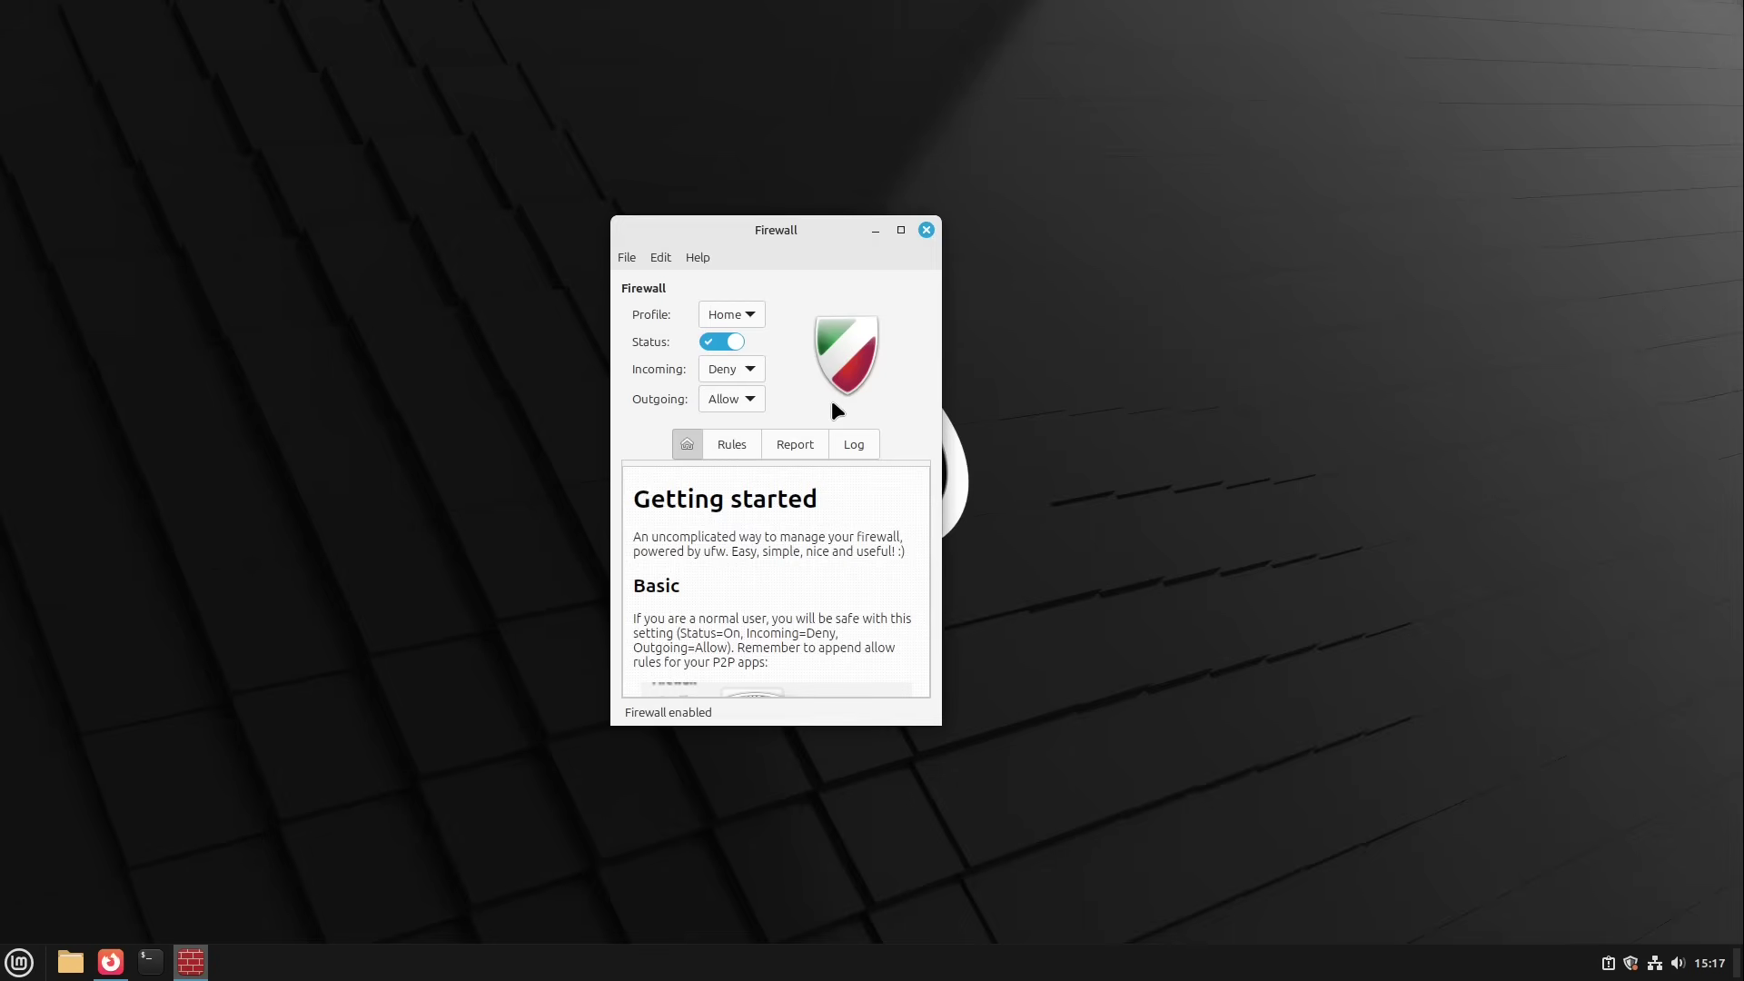
click(740, 445)
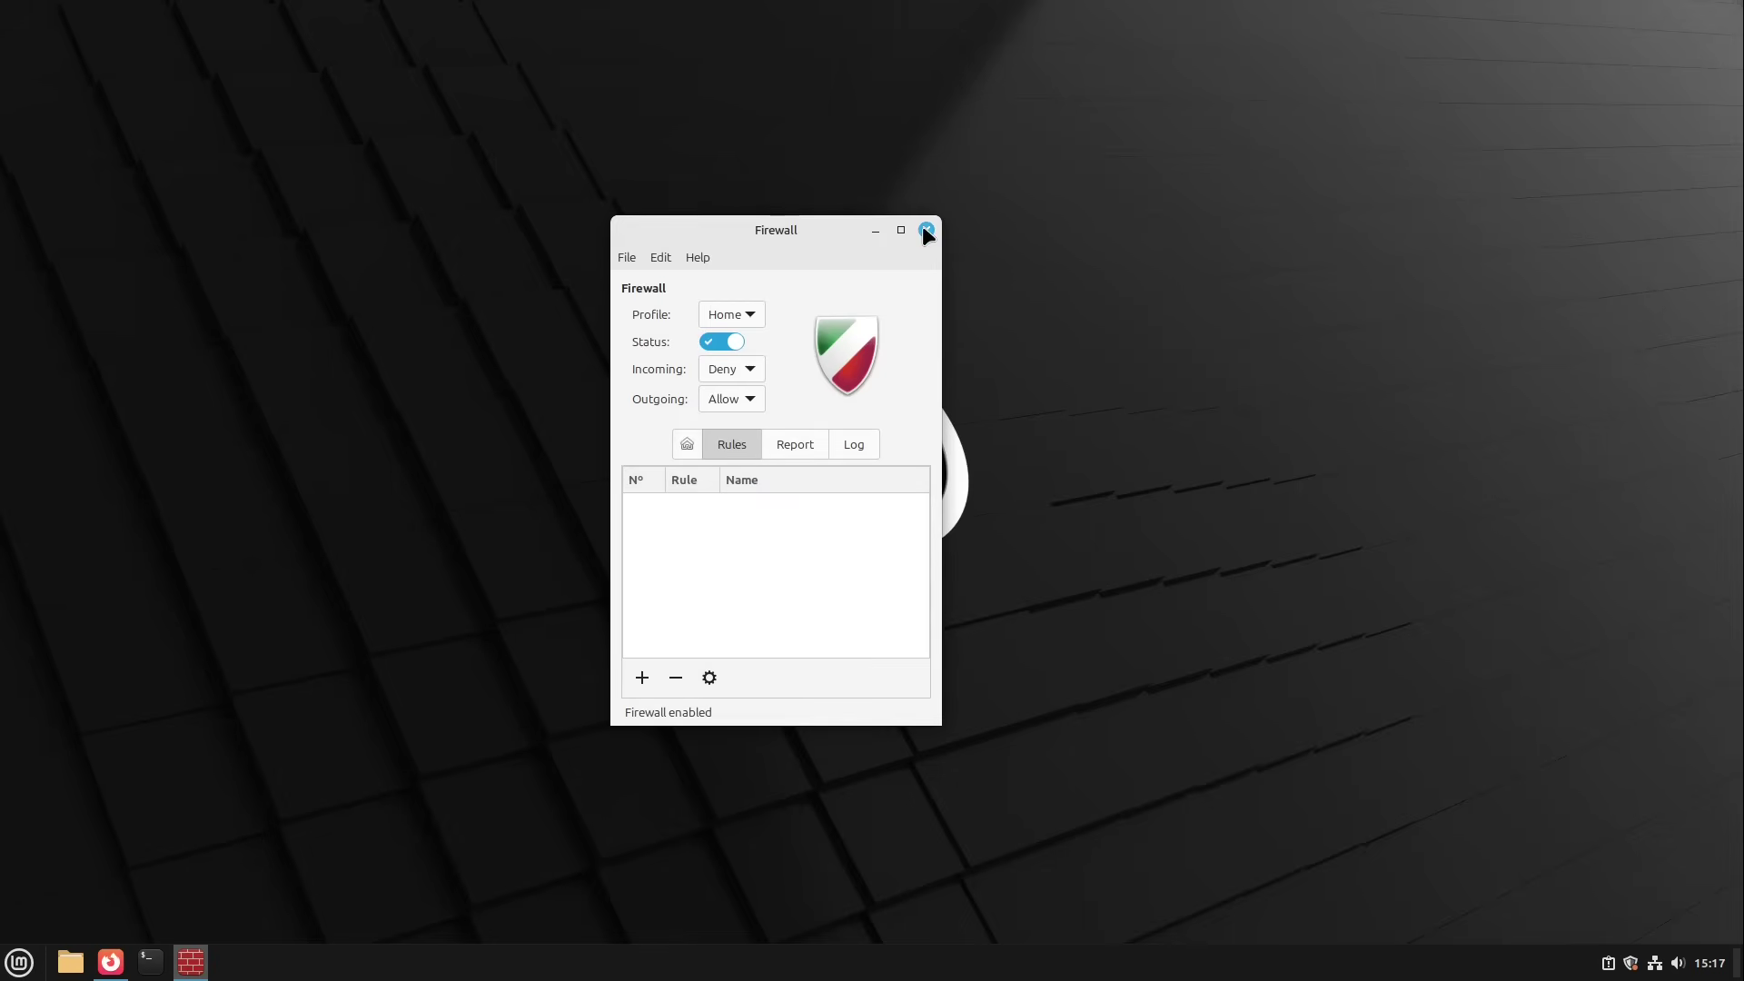
click(685, 442)
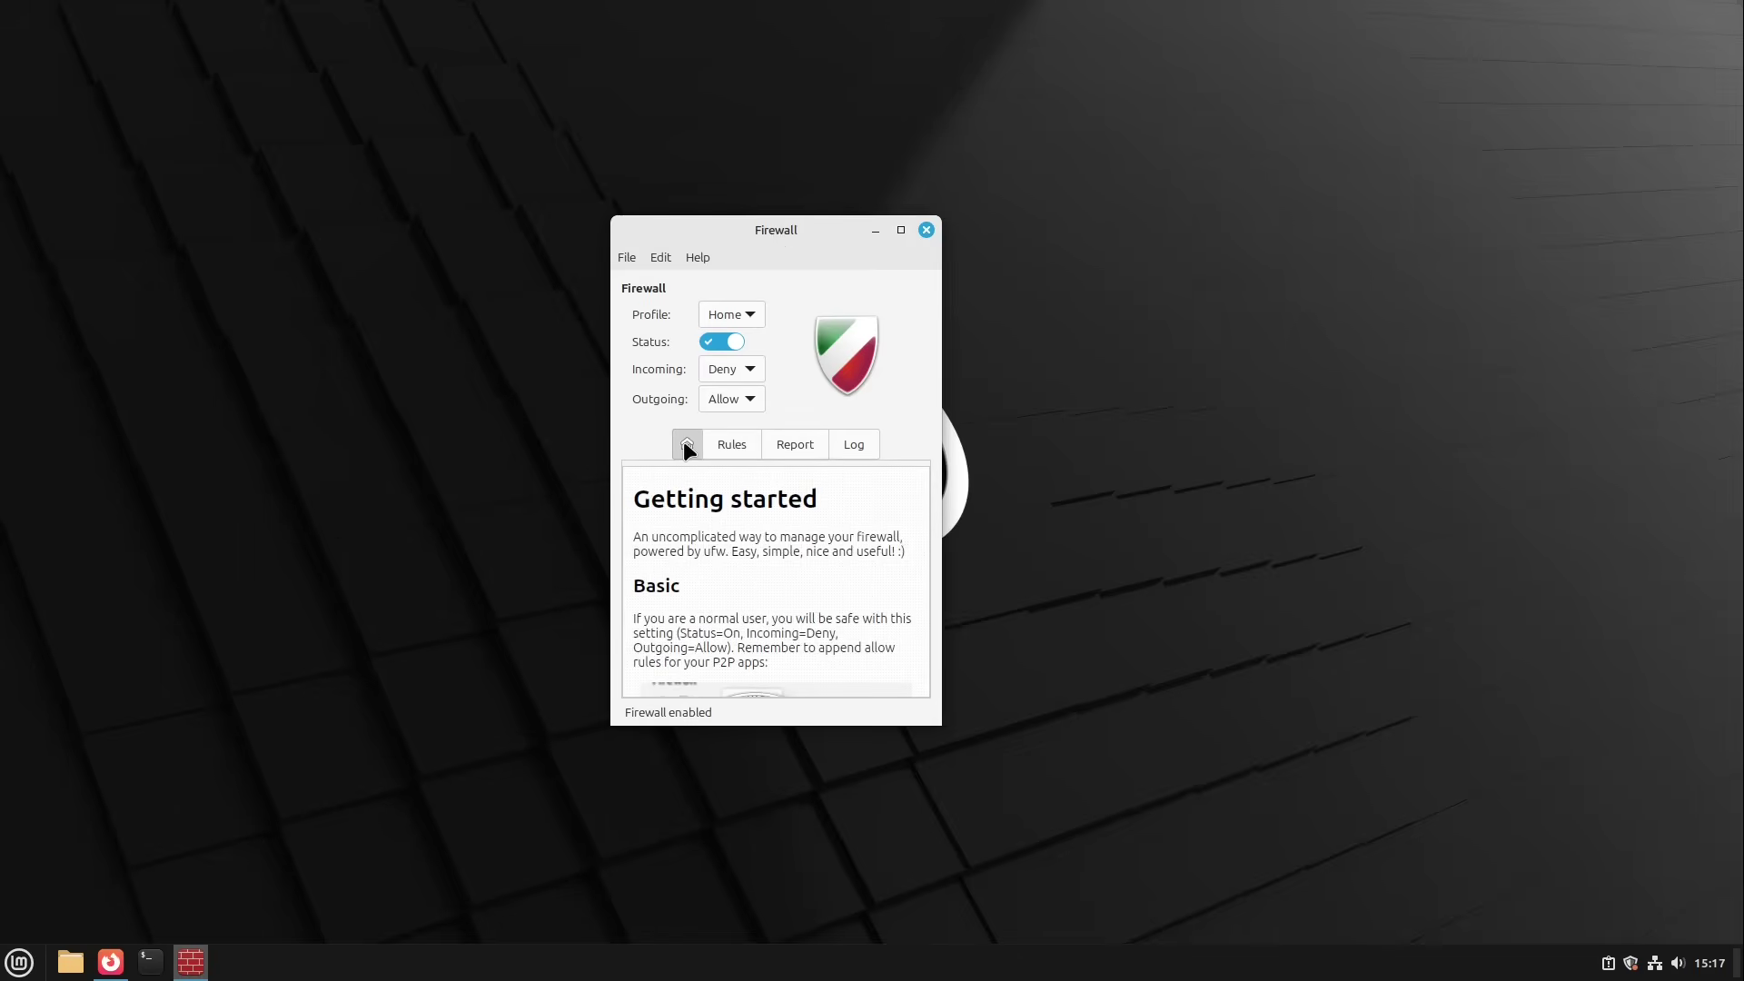
click(925, 230)
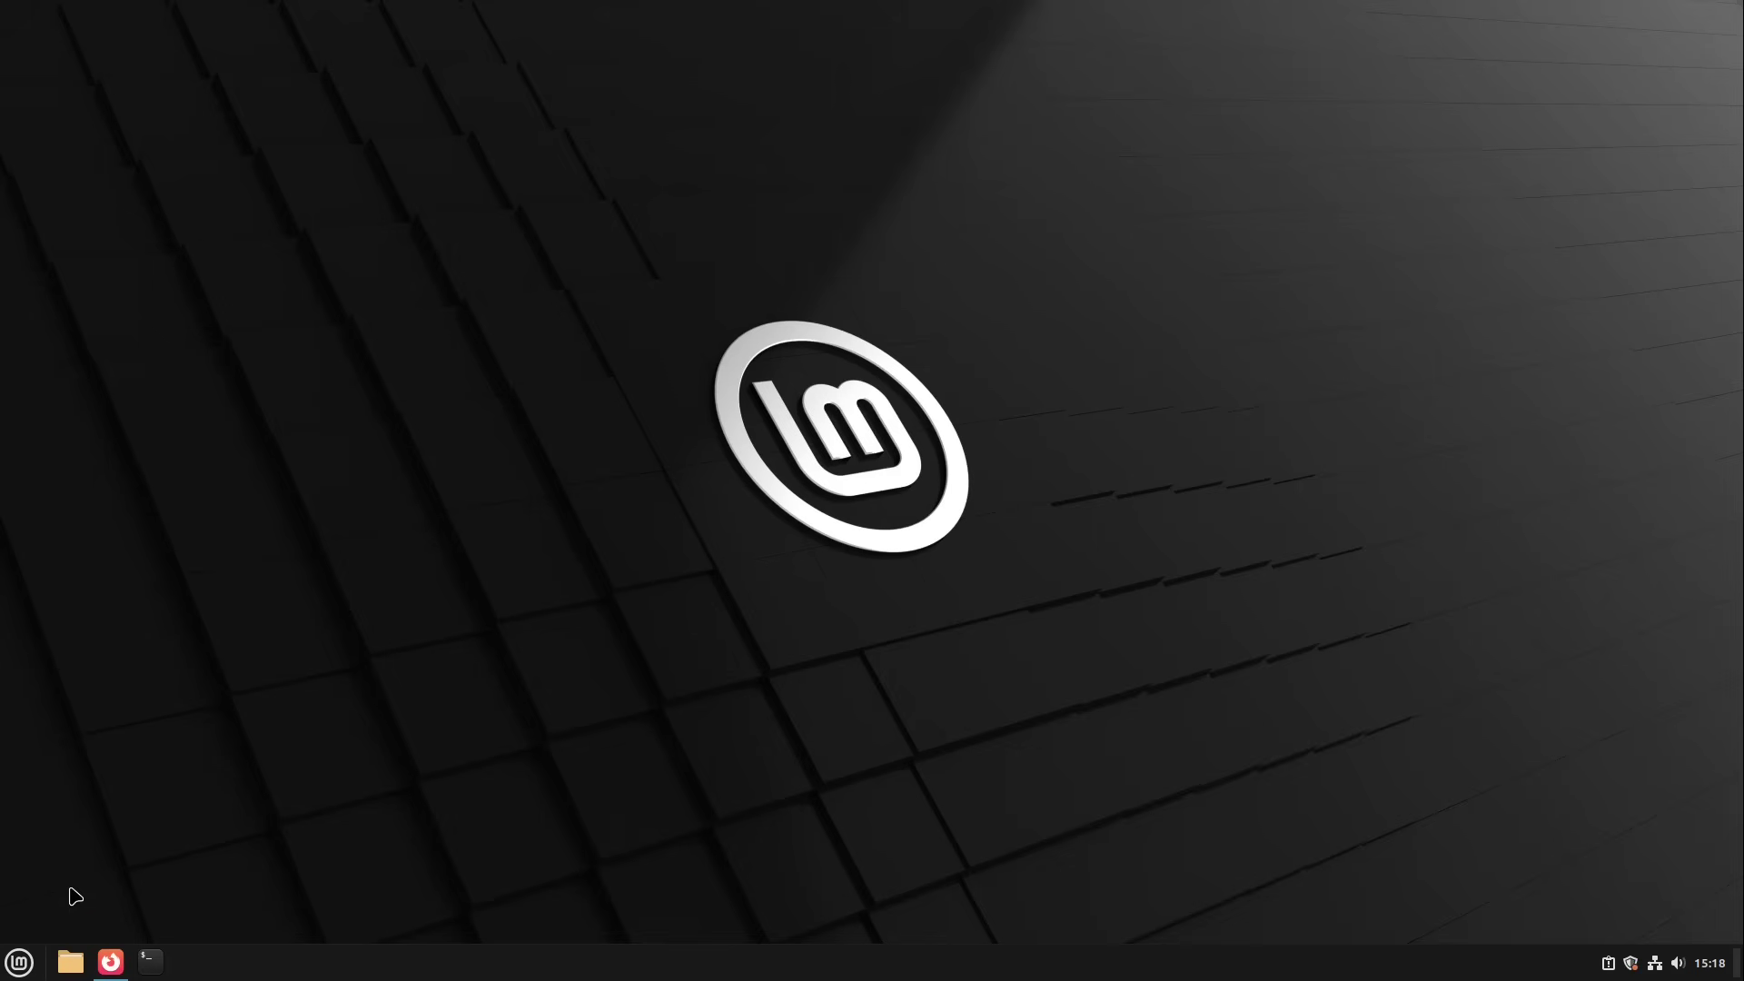
- Launch Software Manager by searching 'sof' and browse its Featured and Top Rated home page
click(20, 962)
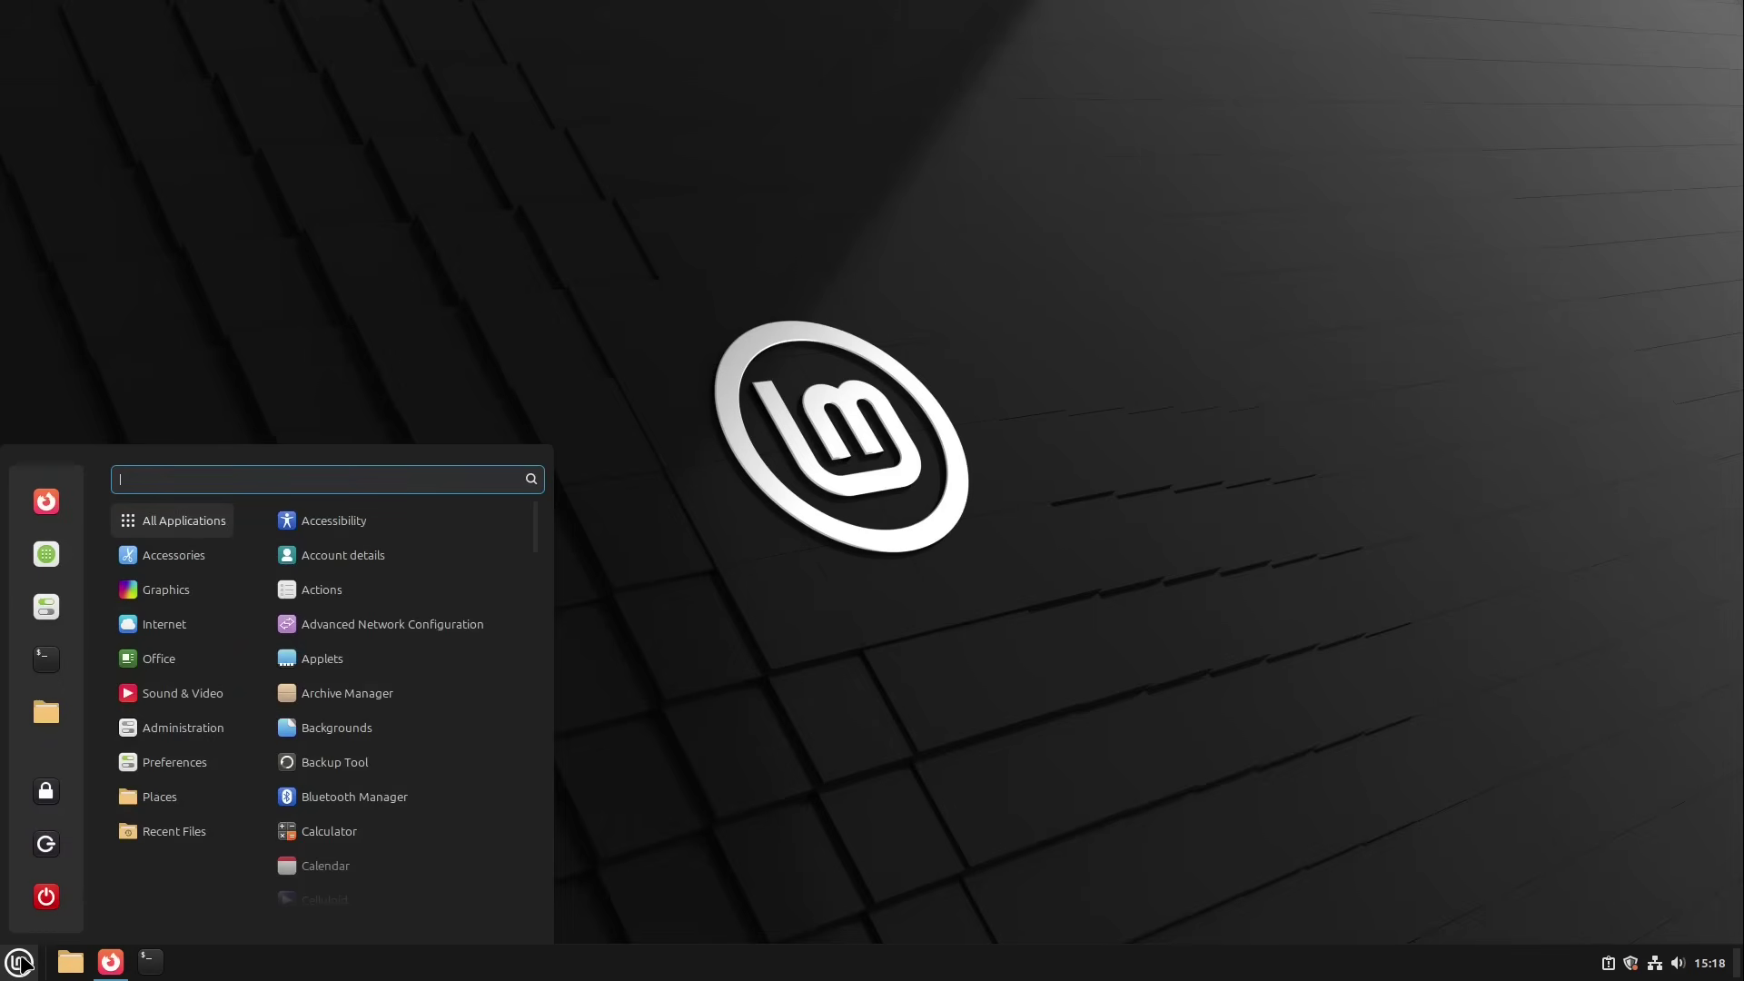
text(sof)
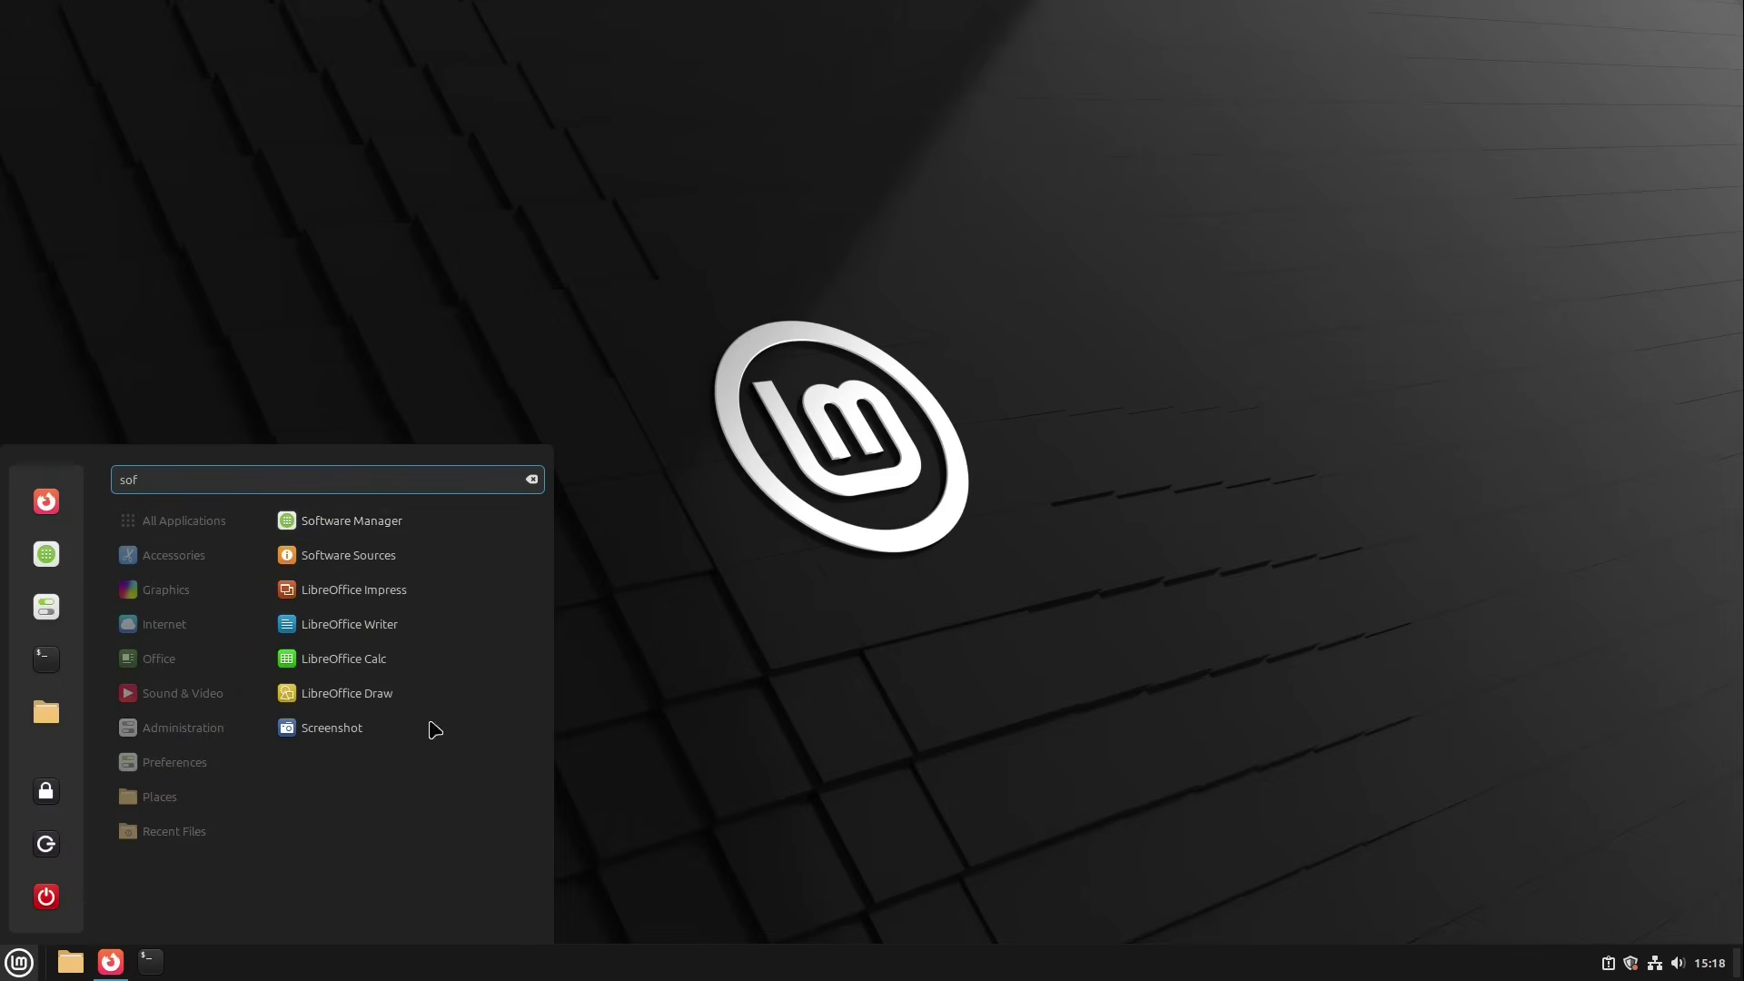
click(361, 534)
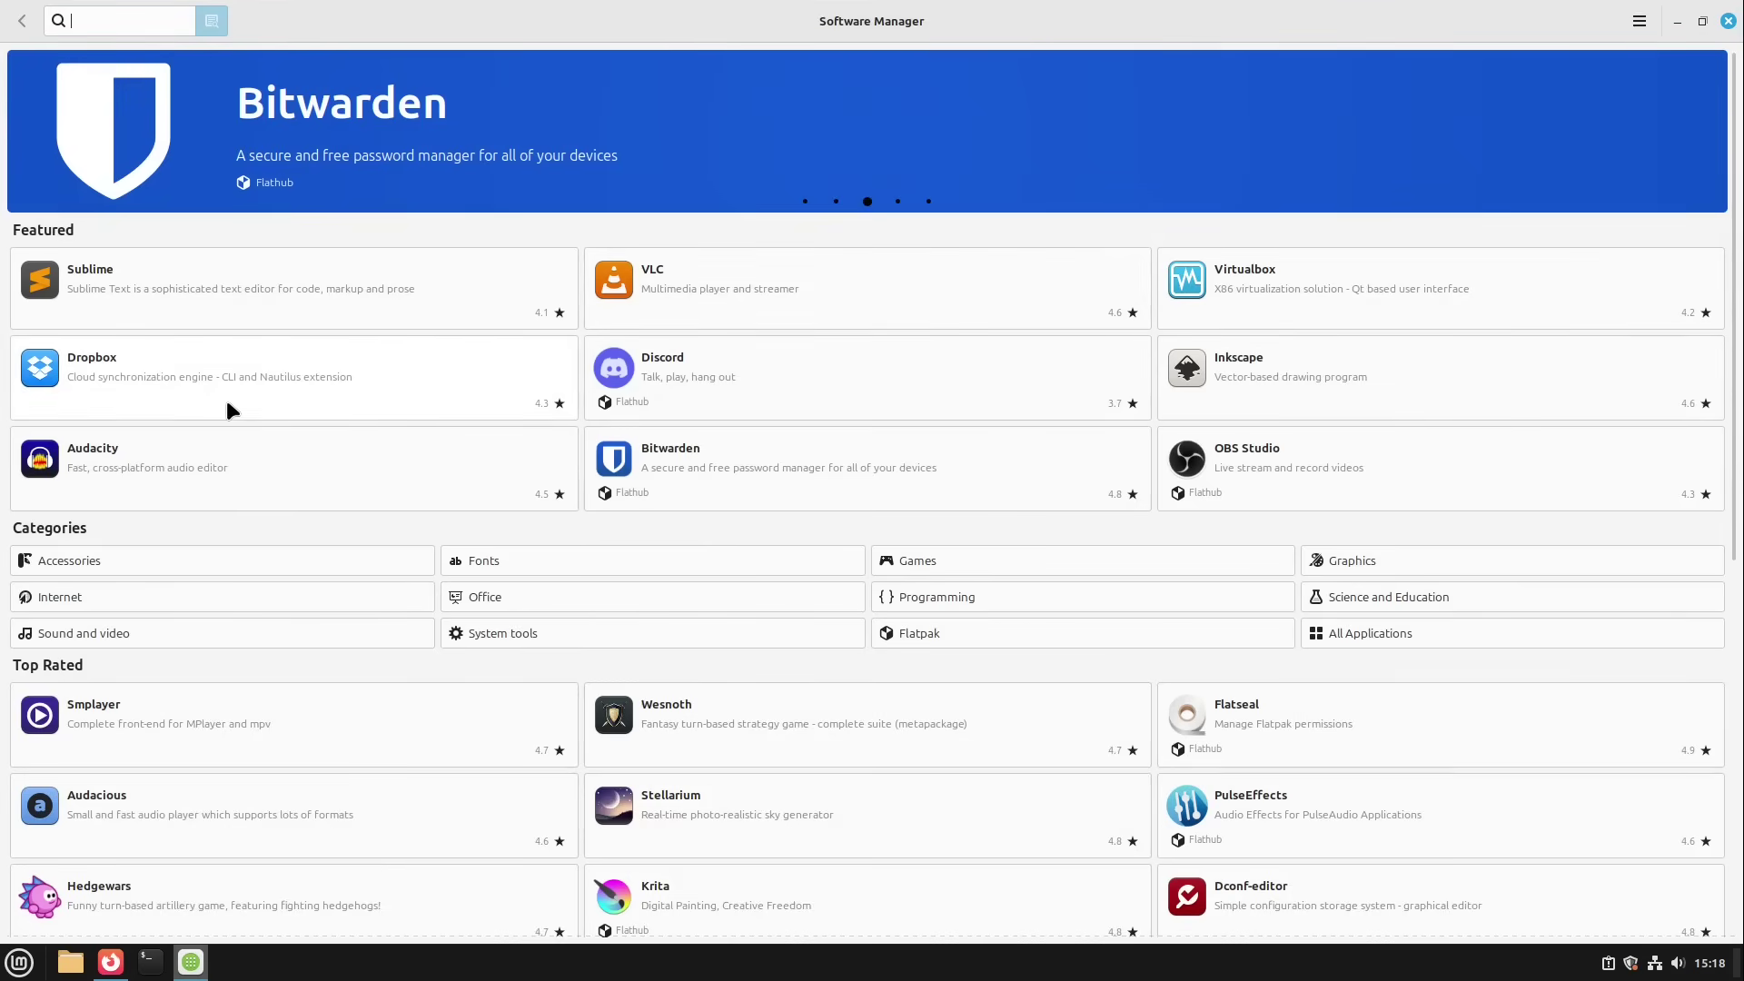
scroll(771, 753, down, 3)
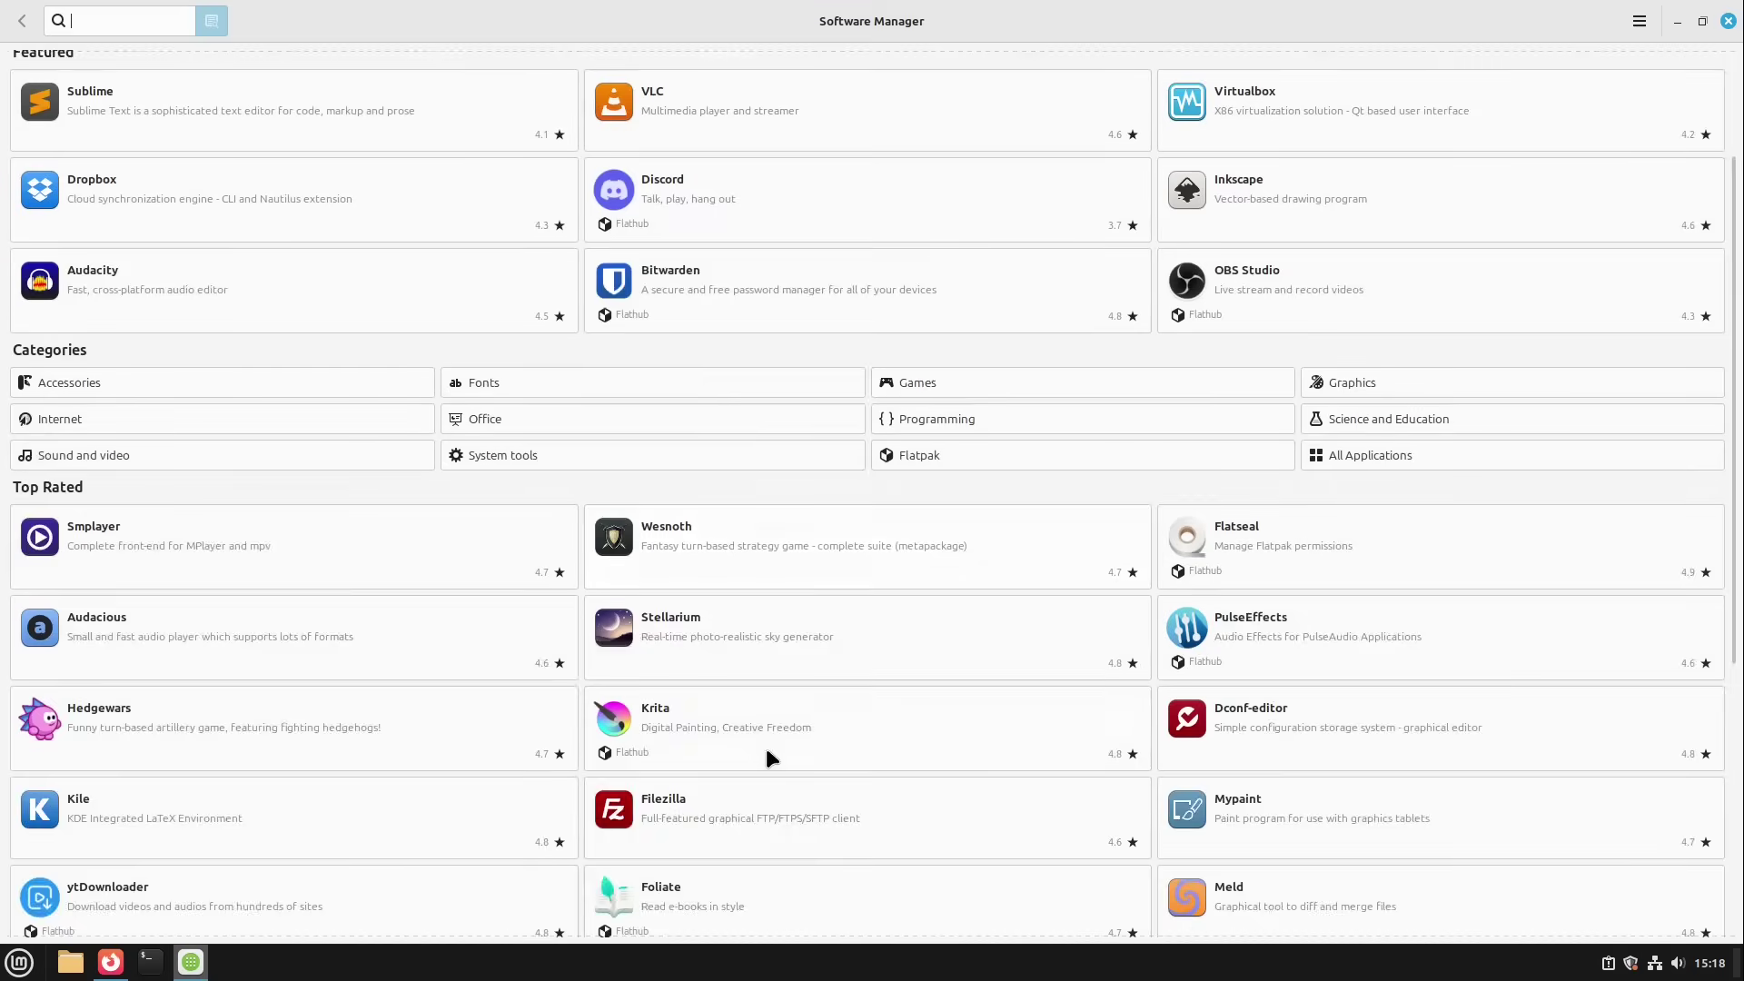
scroll(672, 745, up, 3)
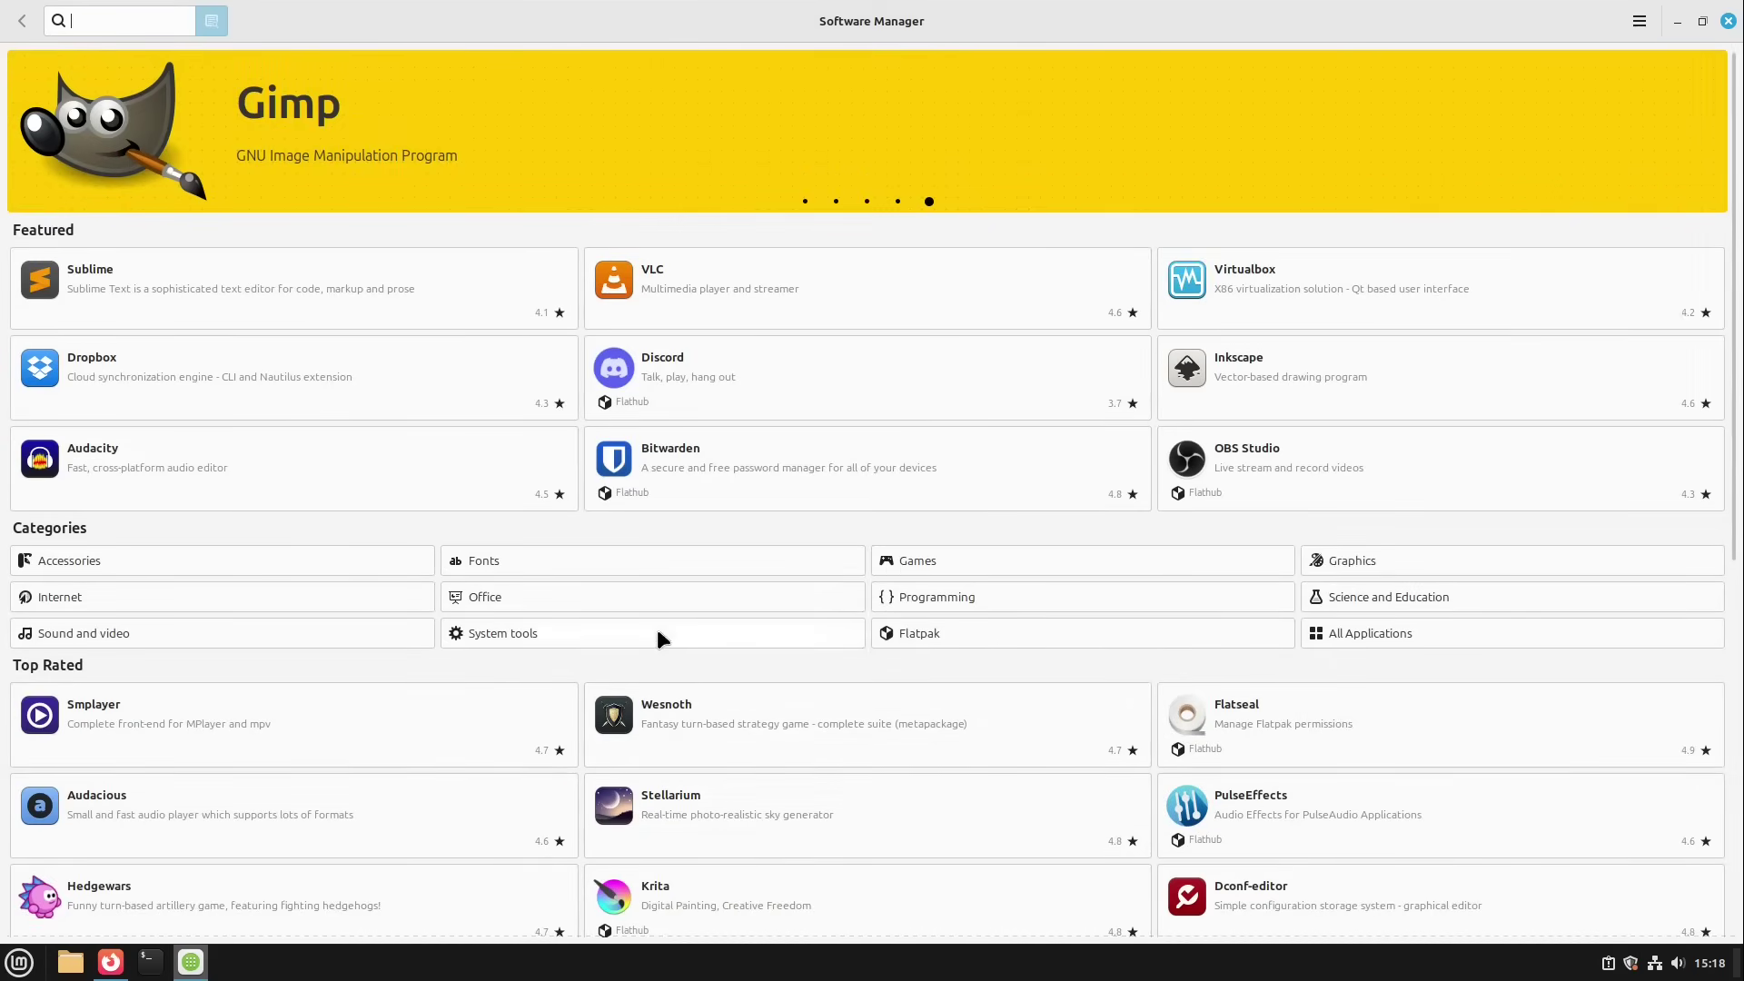
- Search 'gear', install the Gear Lever Flatpak, then clear the search box
text(gear)
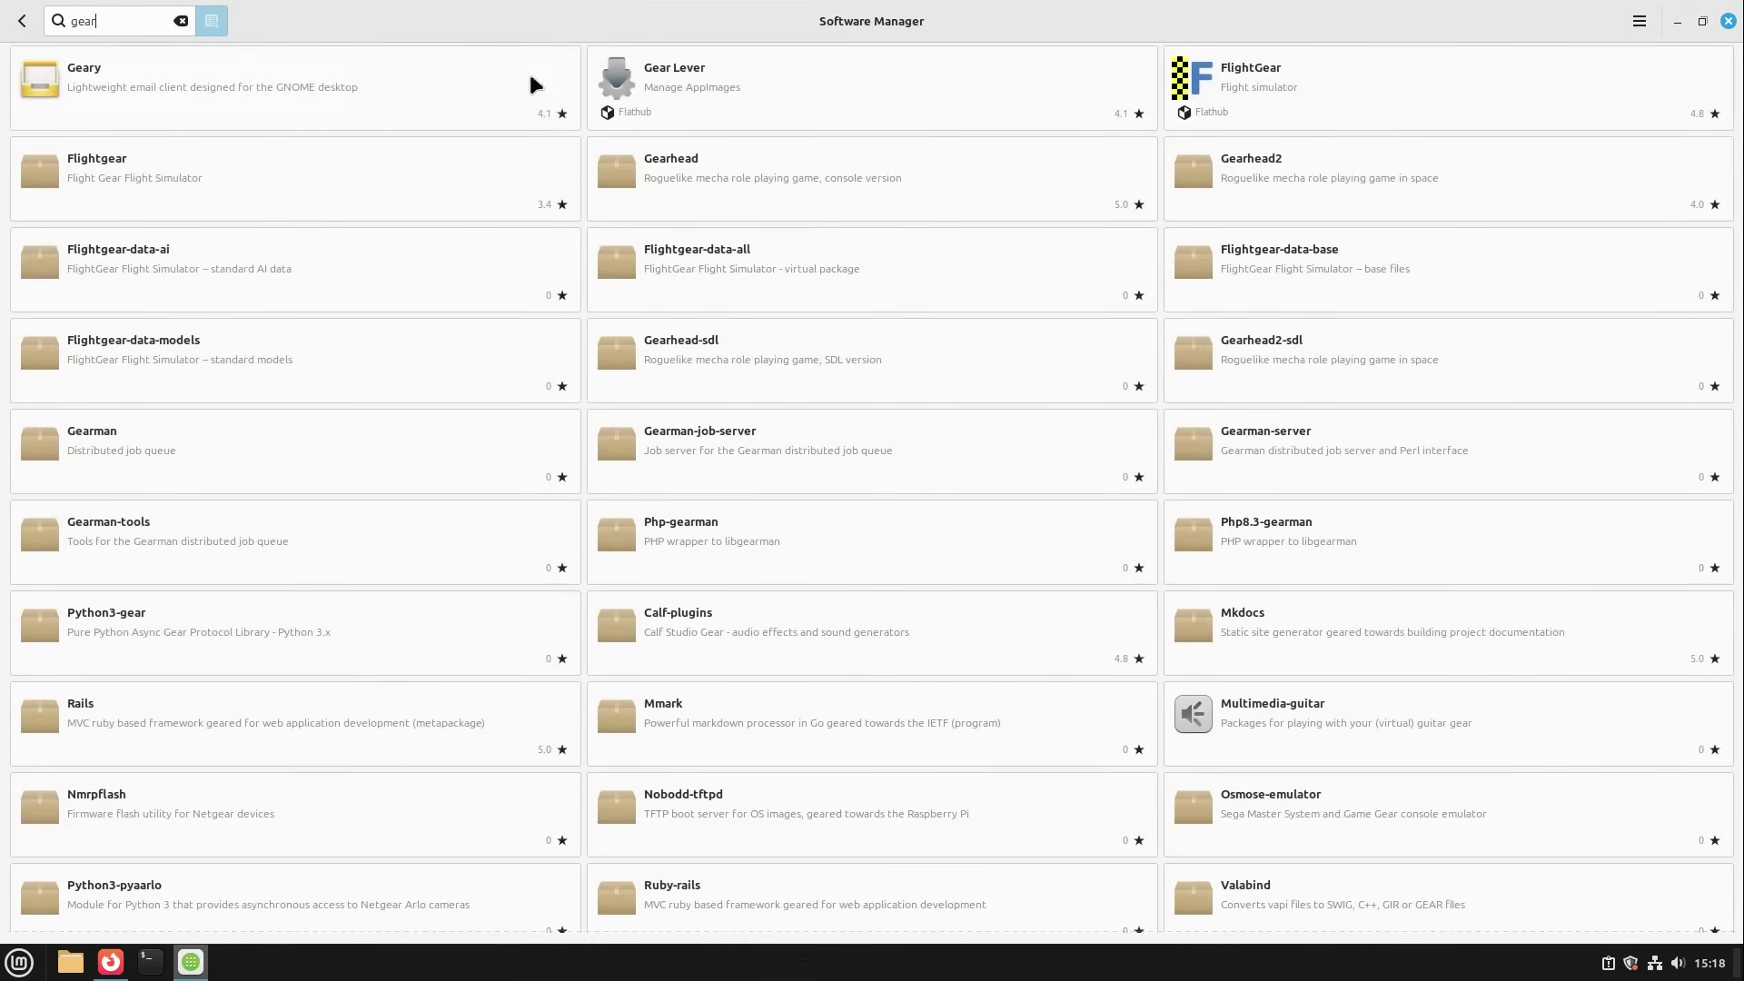
click(743, 89)
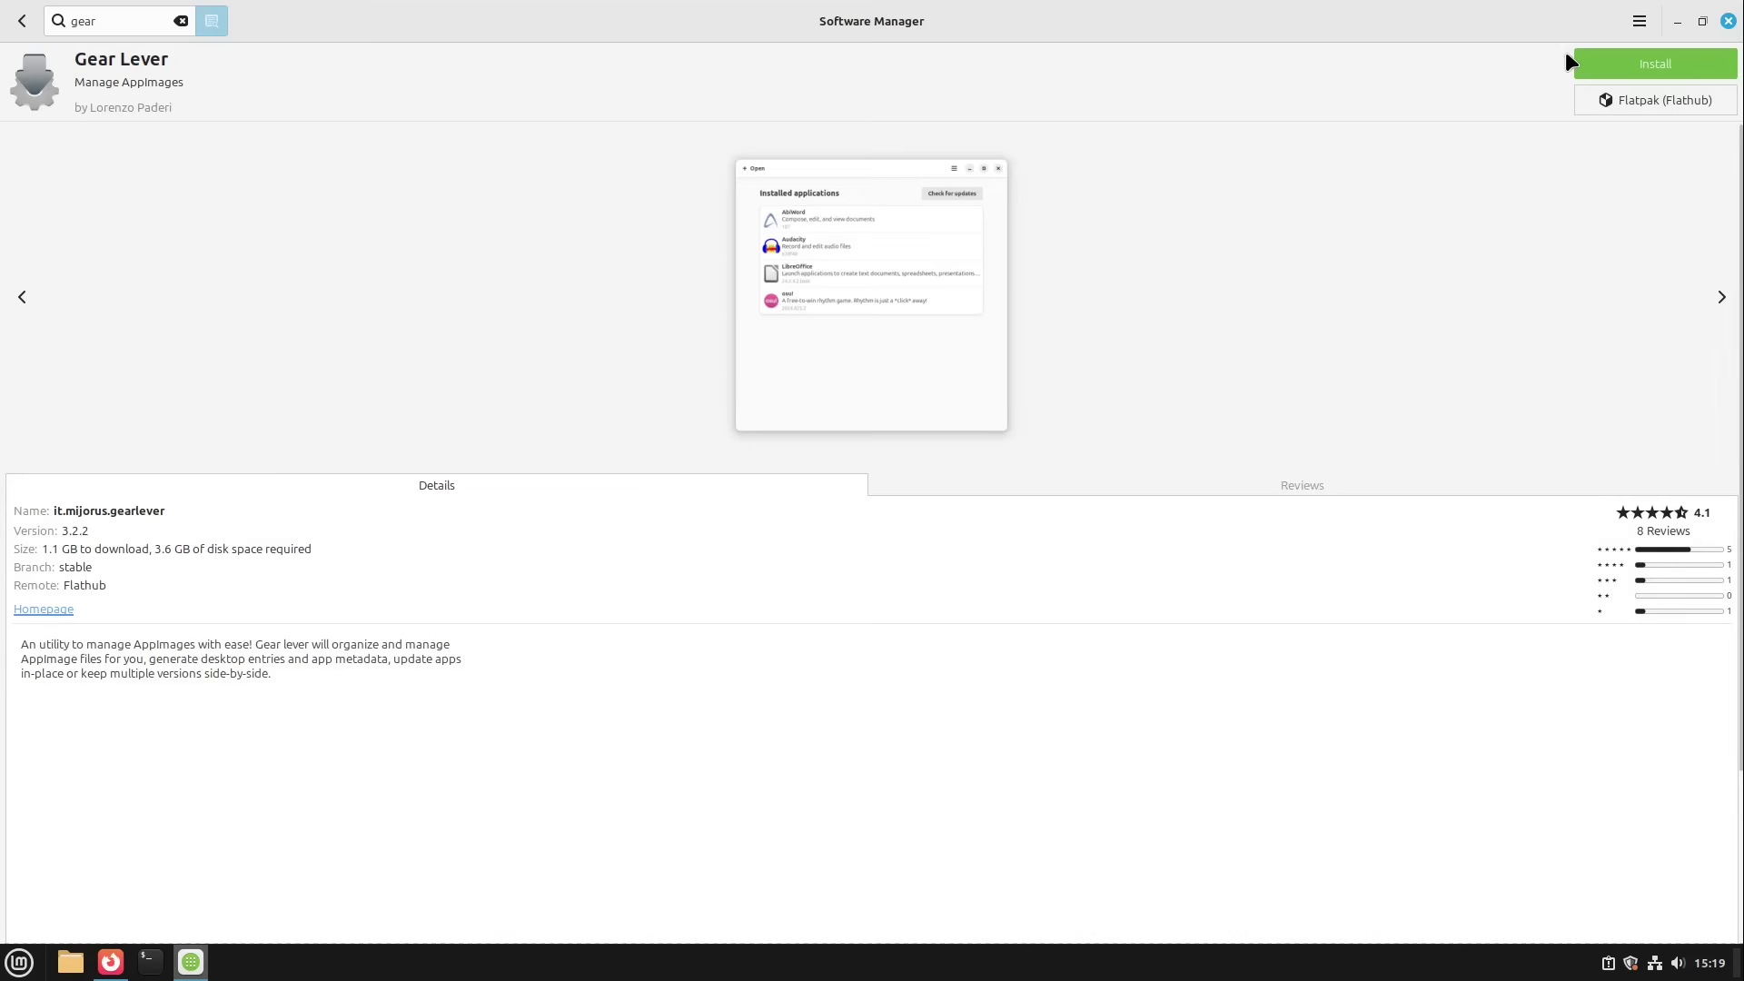
click(1587, 60)
click(1040, 626)
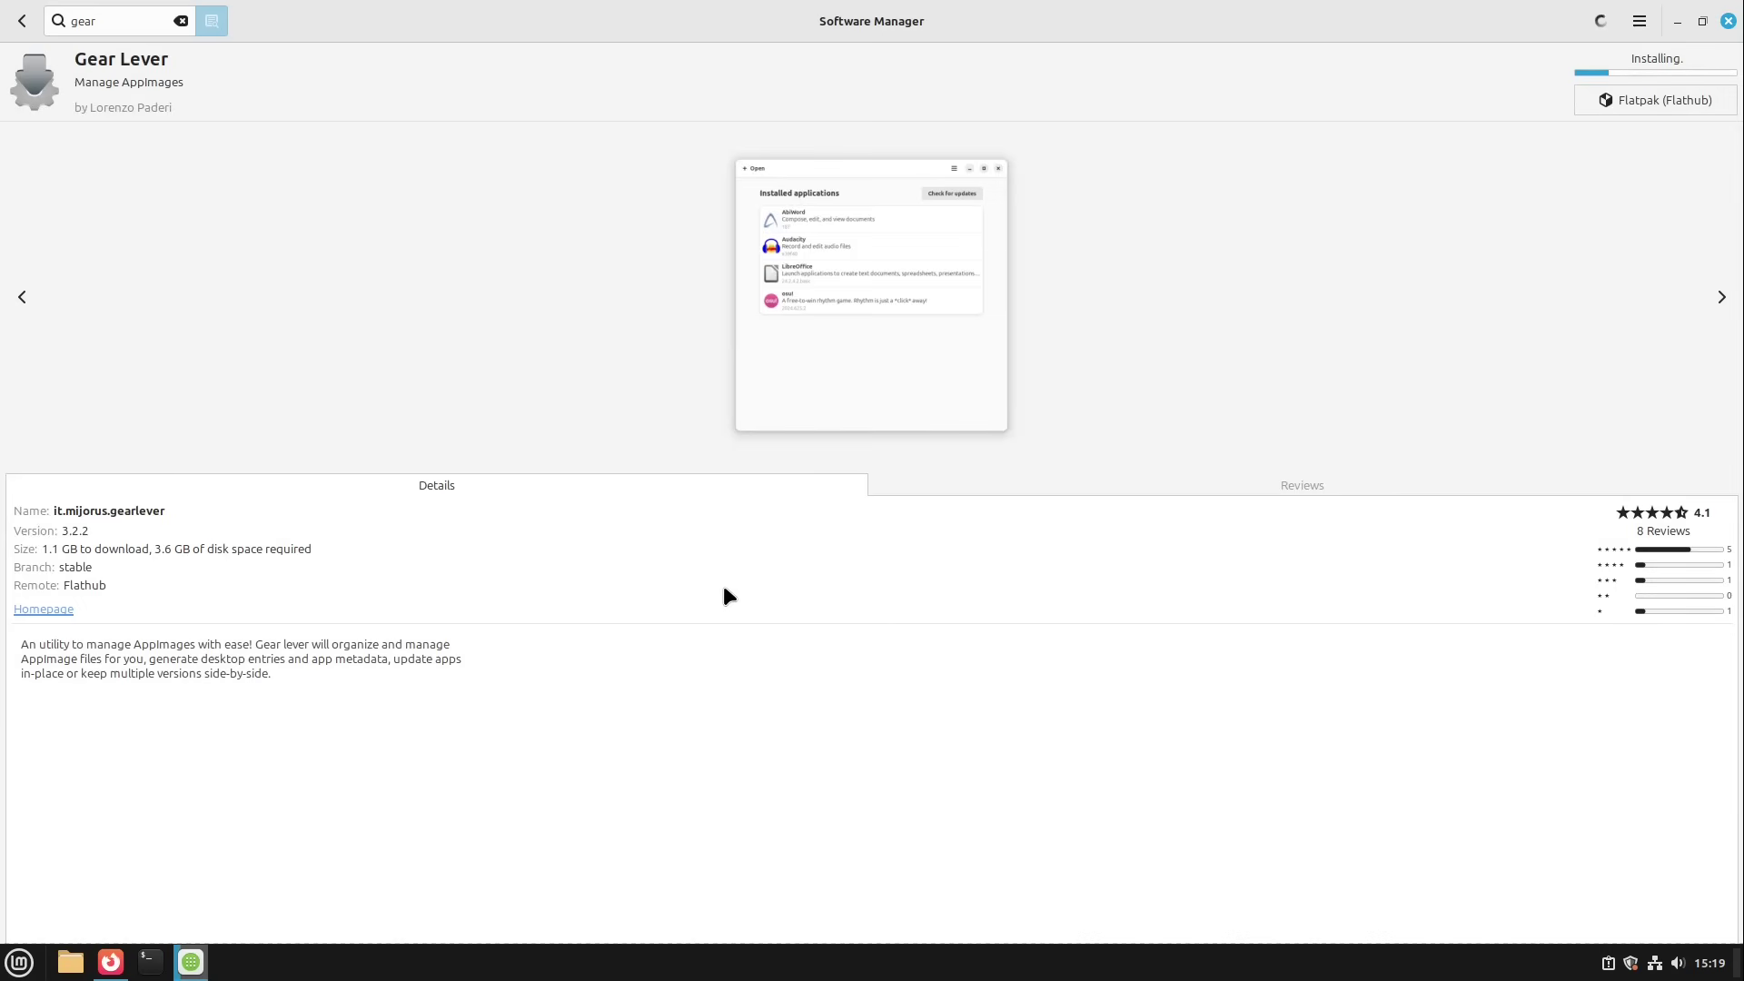
click(22, 21)
click(180, 21)
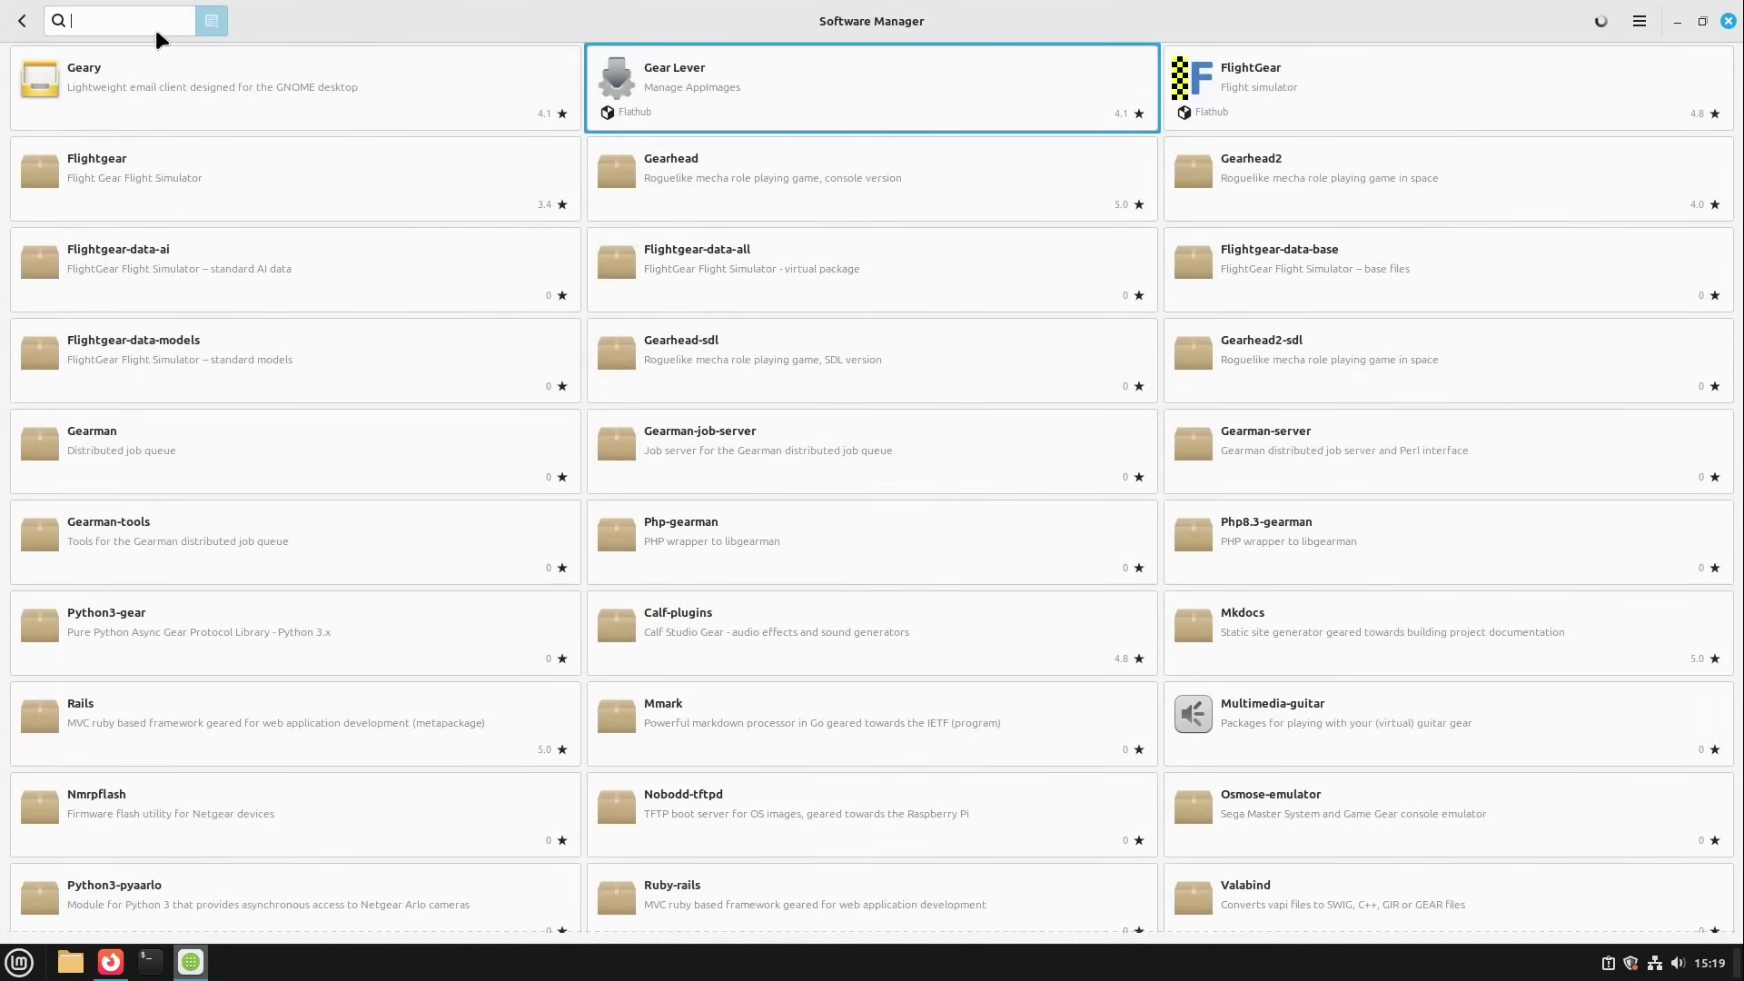
- Search 'chromium' and install the Chromium browser, authorizing with the account password
text(chromi)
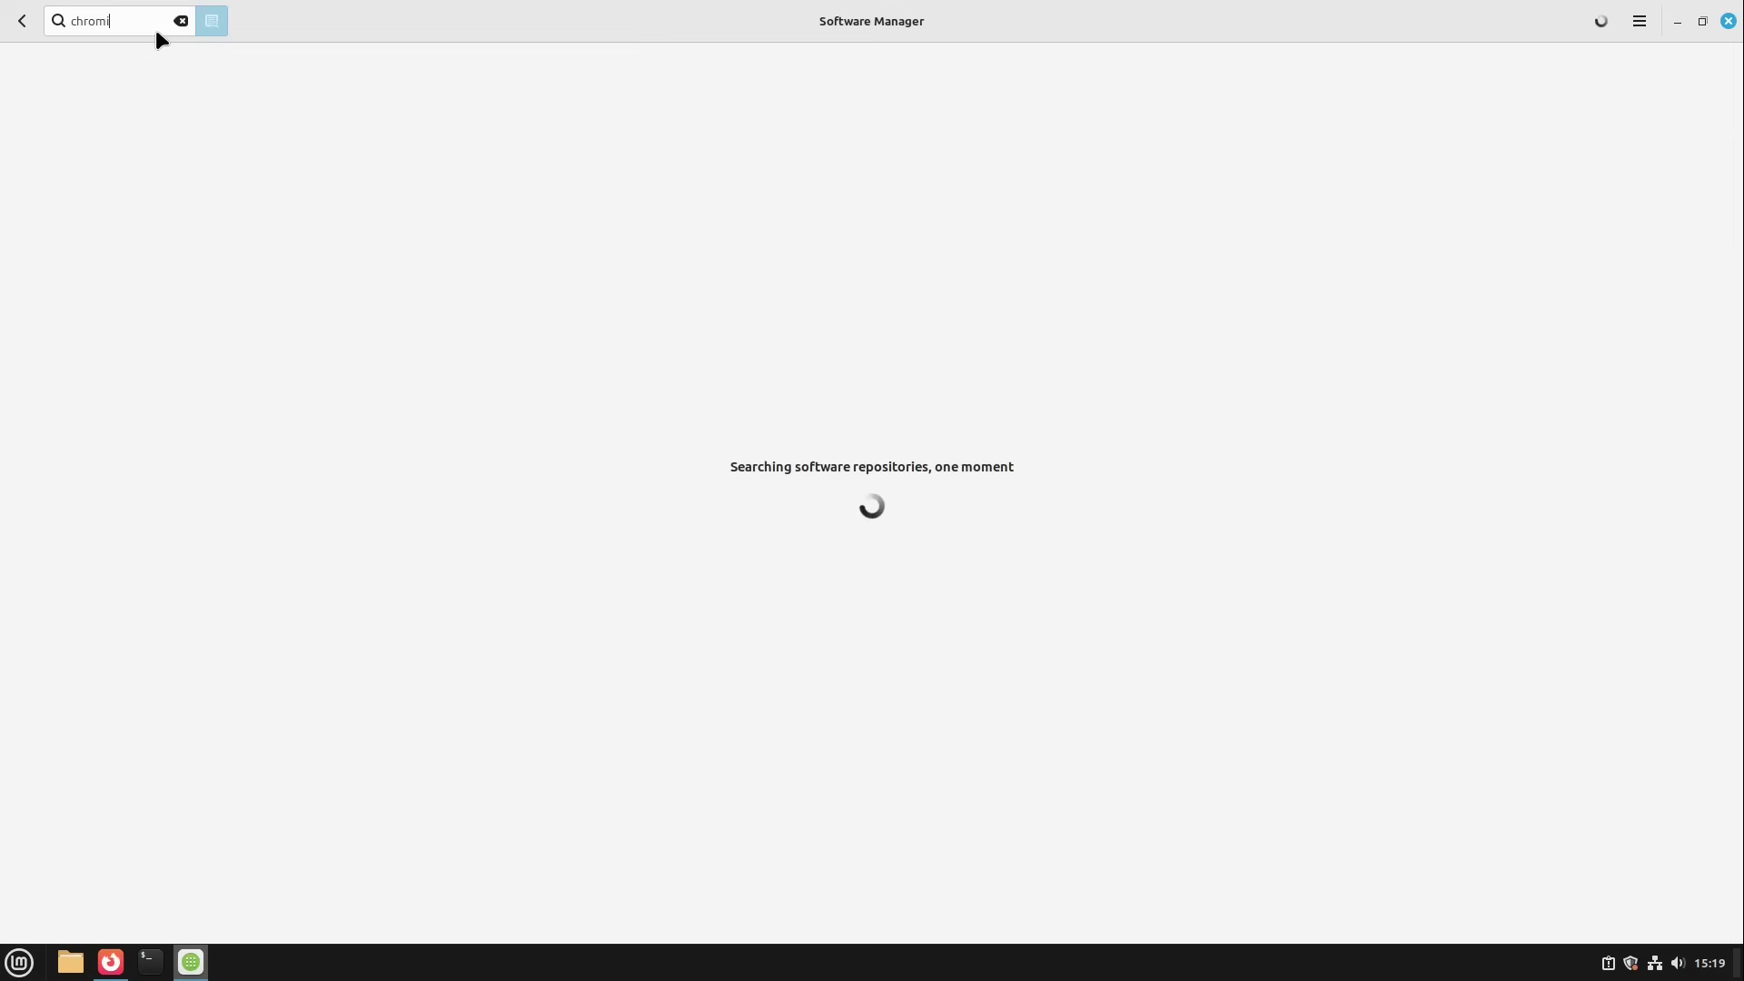
text(um)
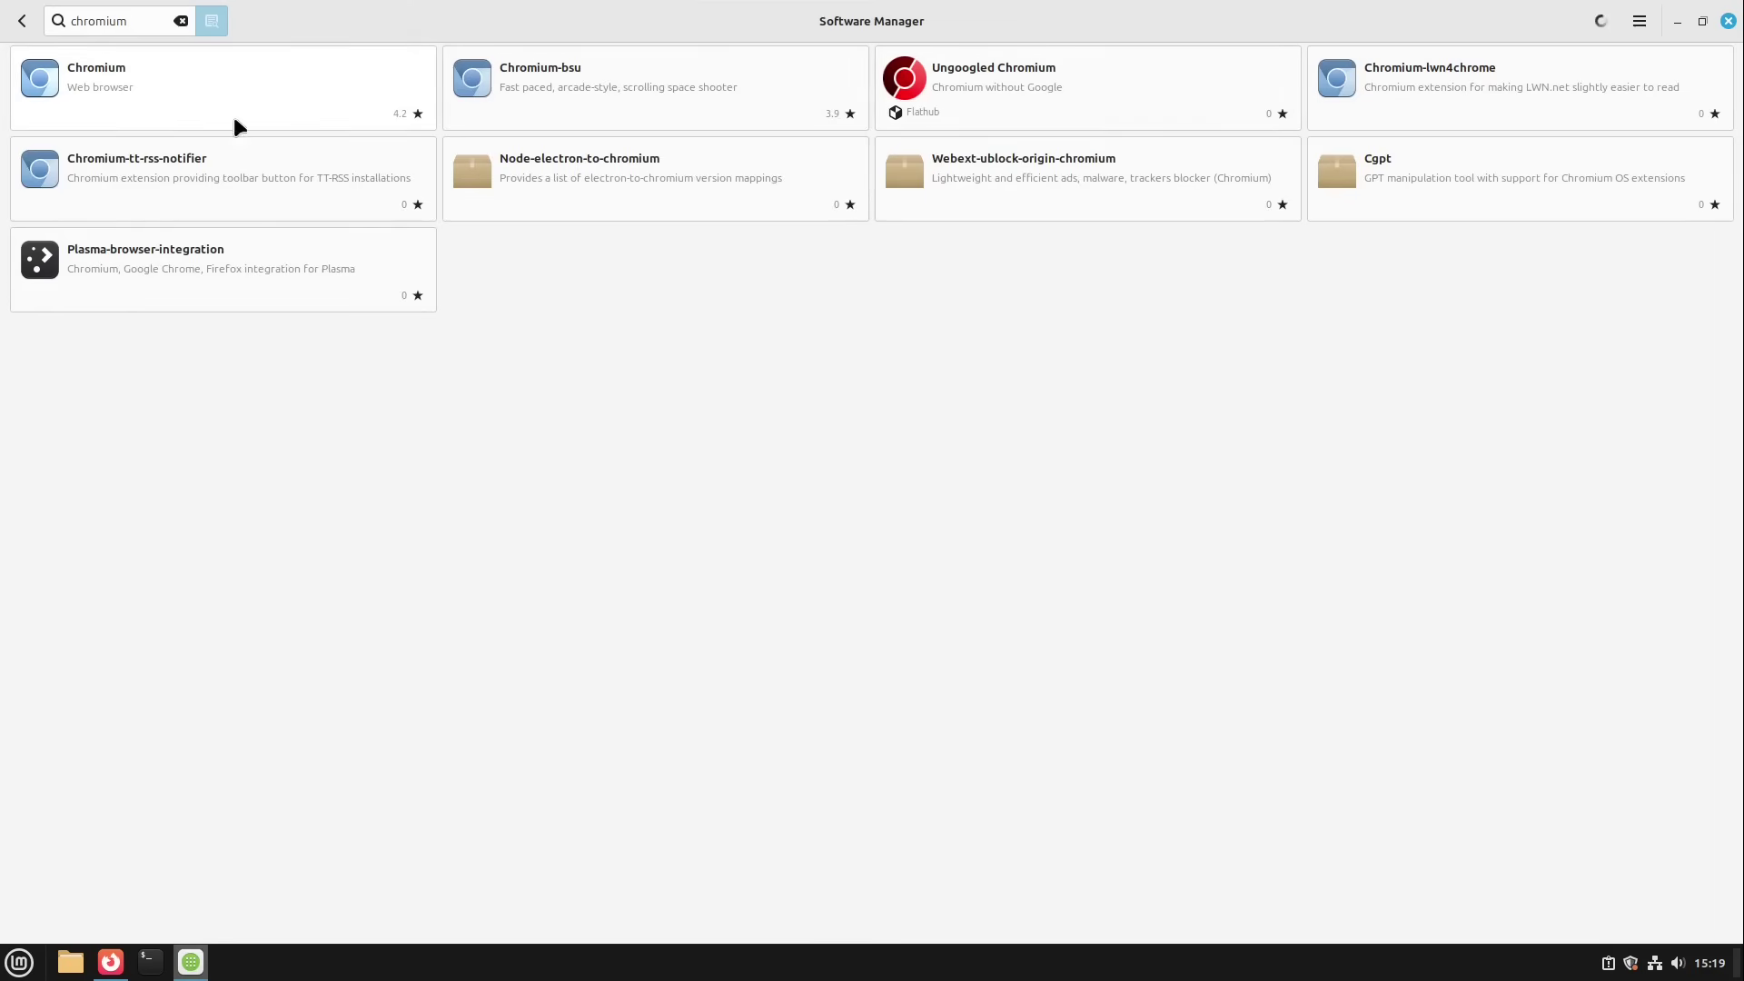
click(151, 82)
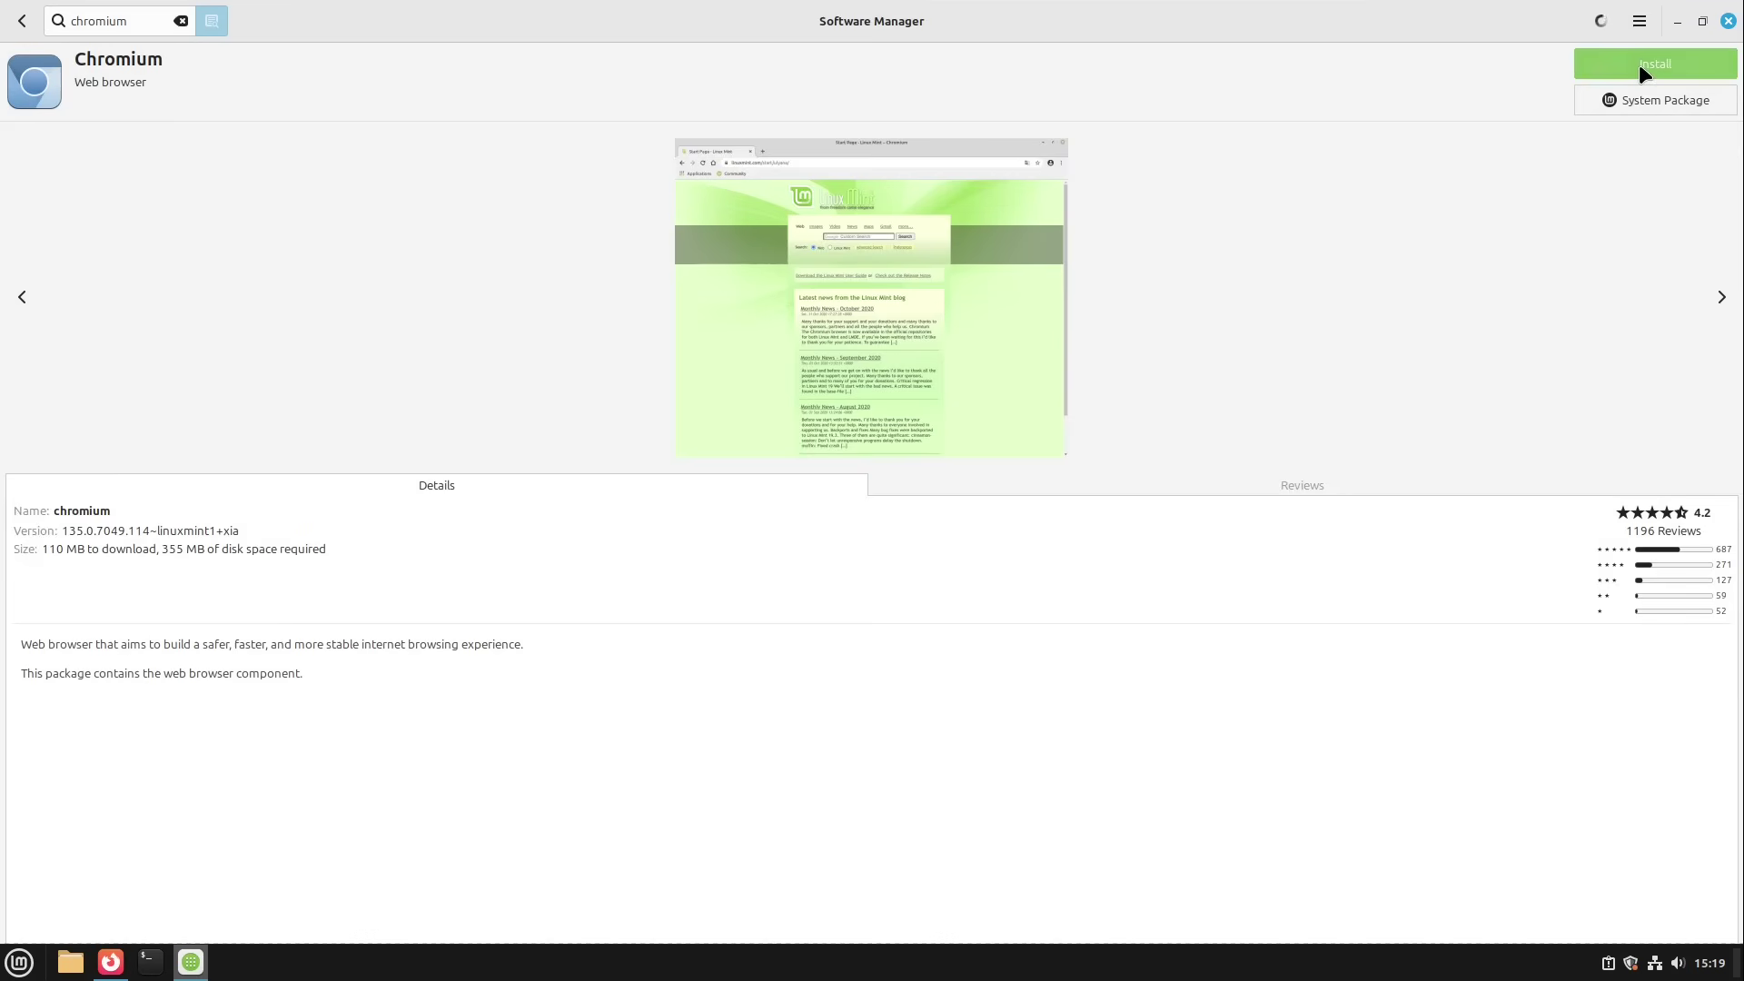
click(1639, 63)
text(****)
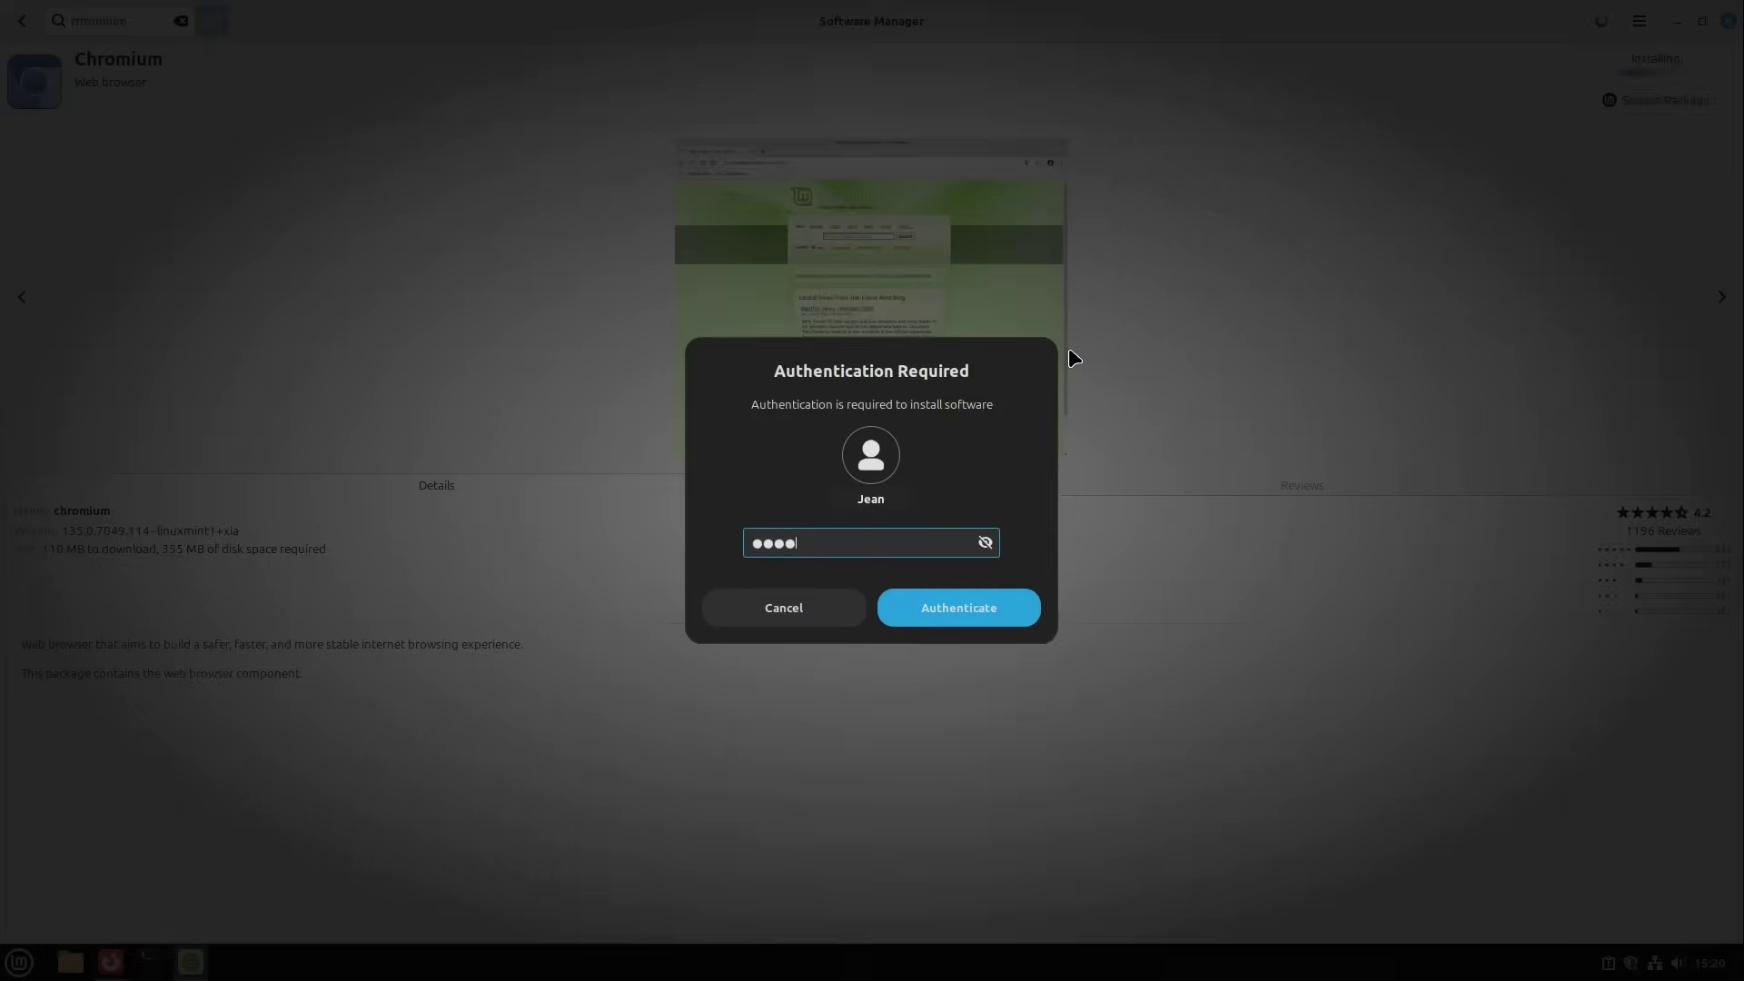
key(Return)
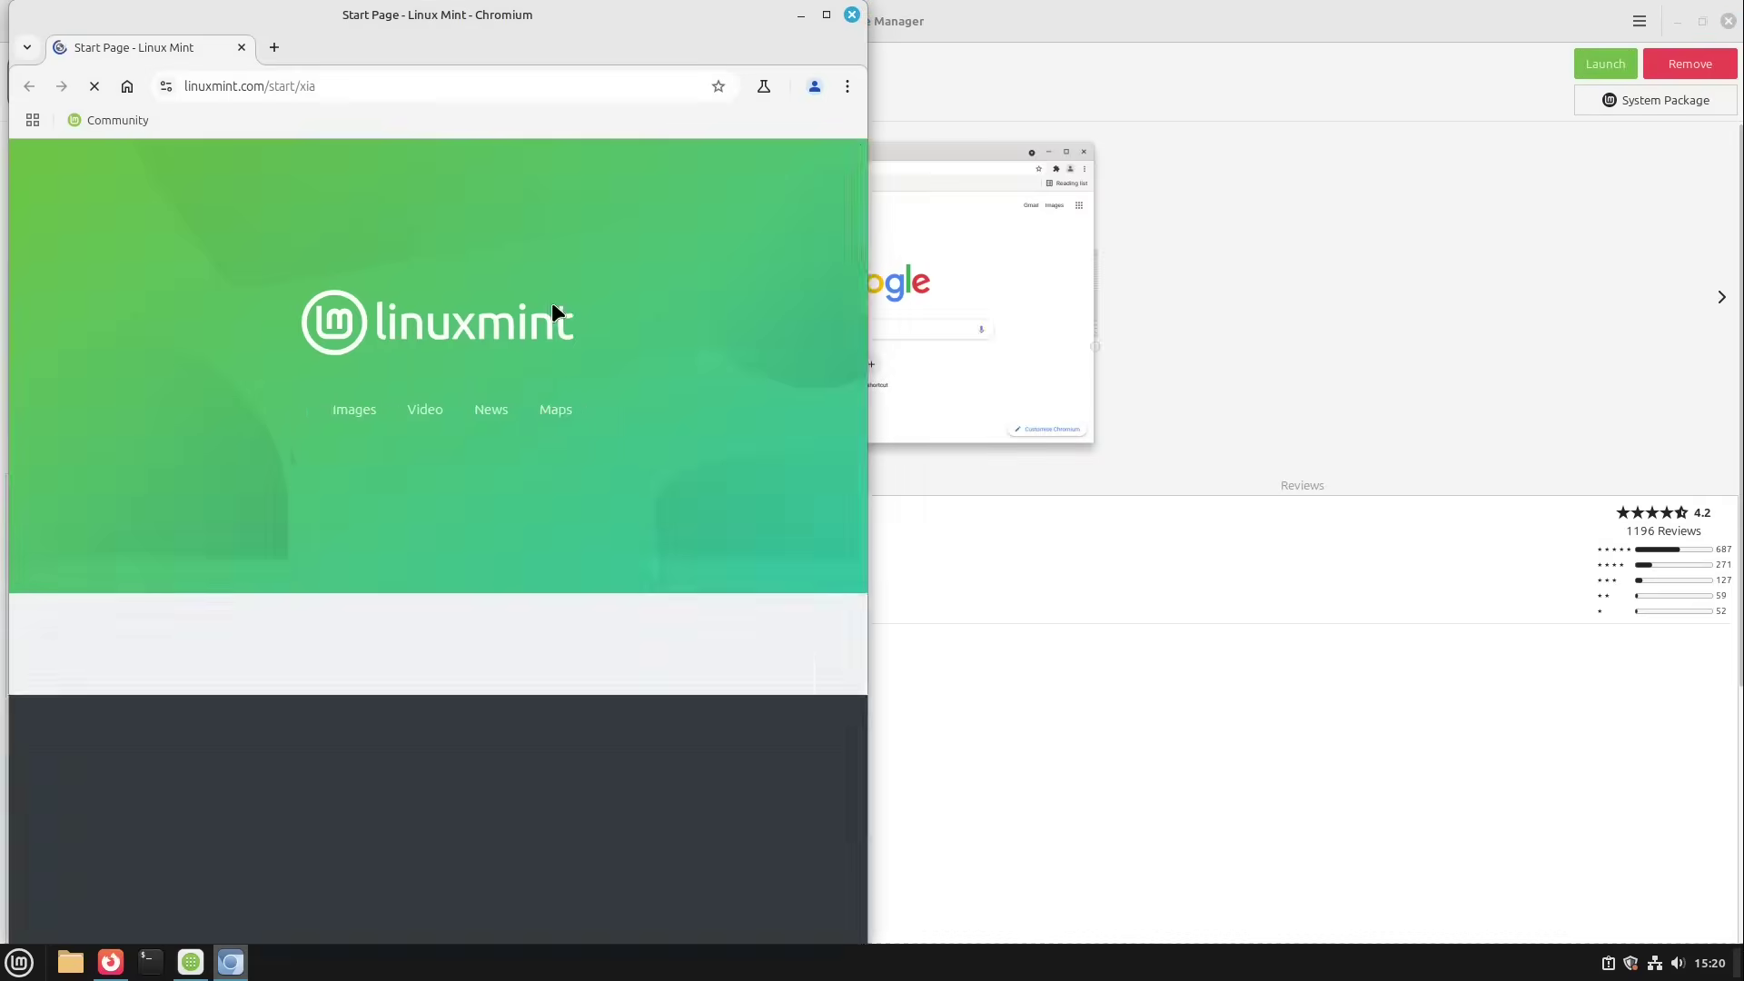
- Maximize Chromium, search the web for 'chrome', and open the official Google Chrome page
click(827, 14)
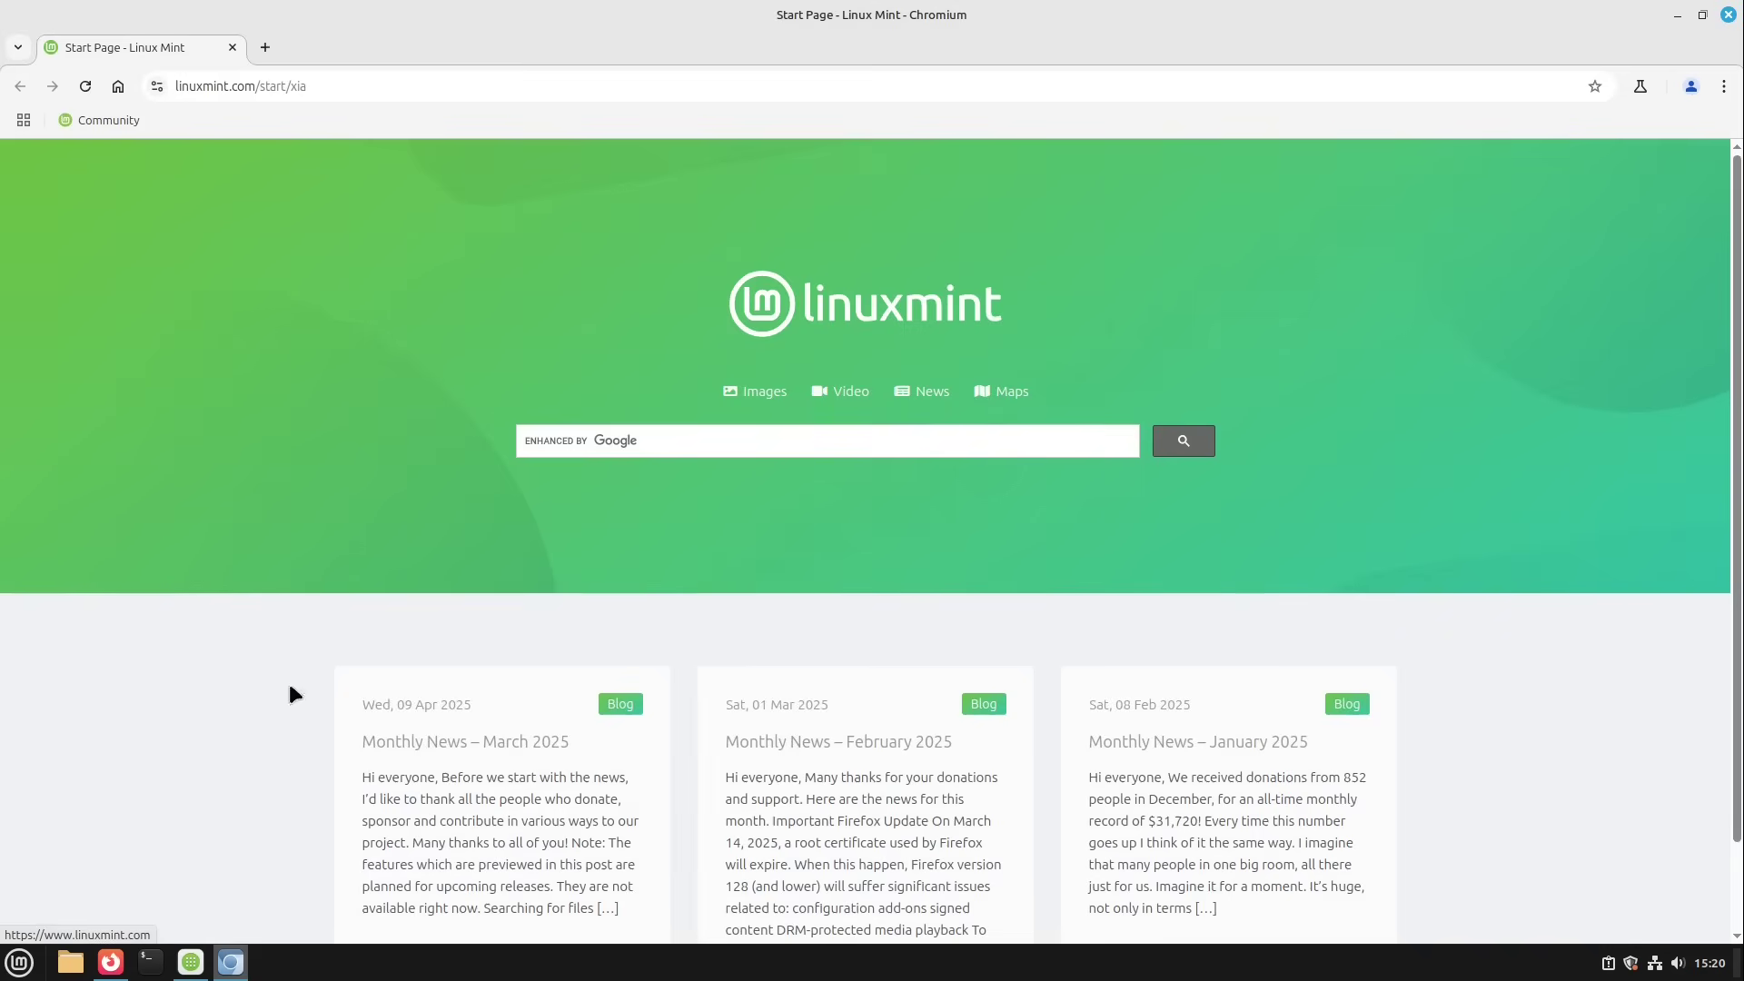
mouse_move(102, 975)
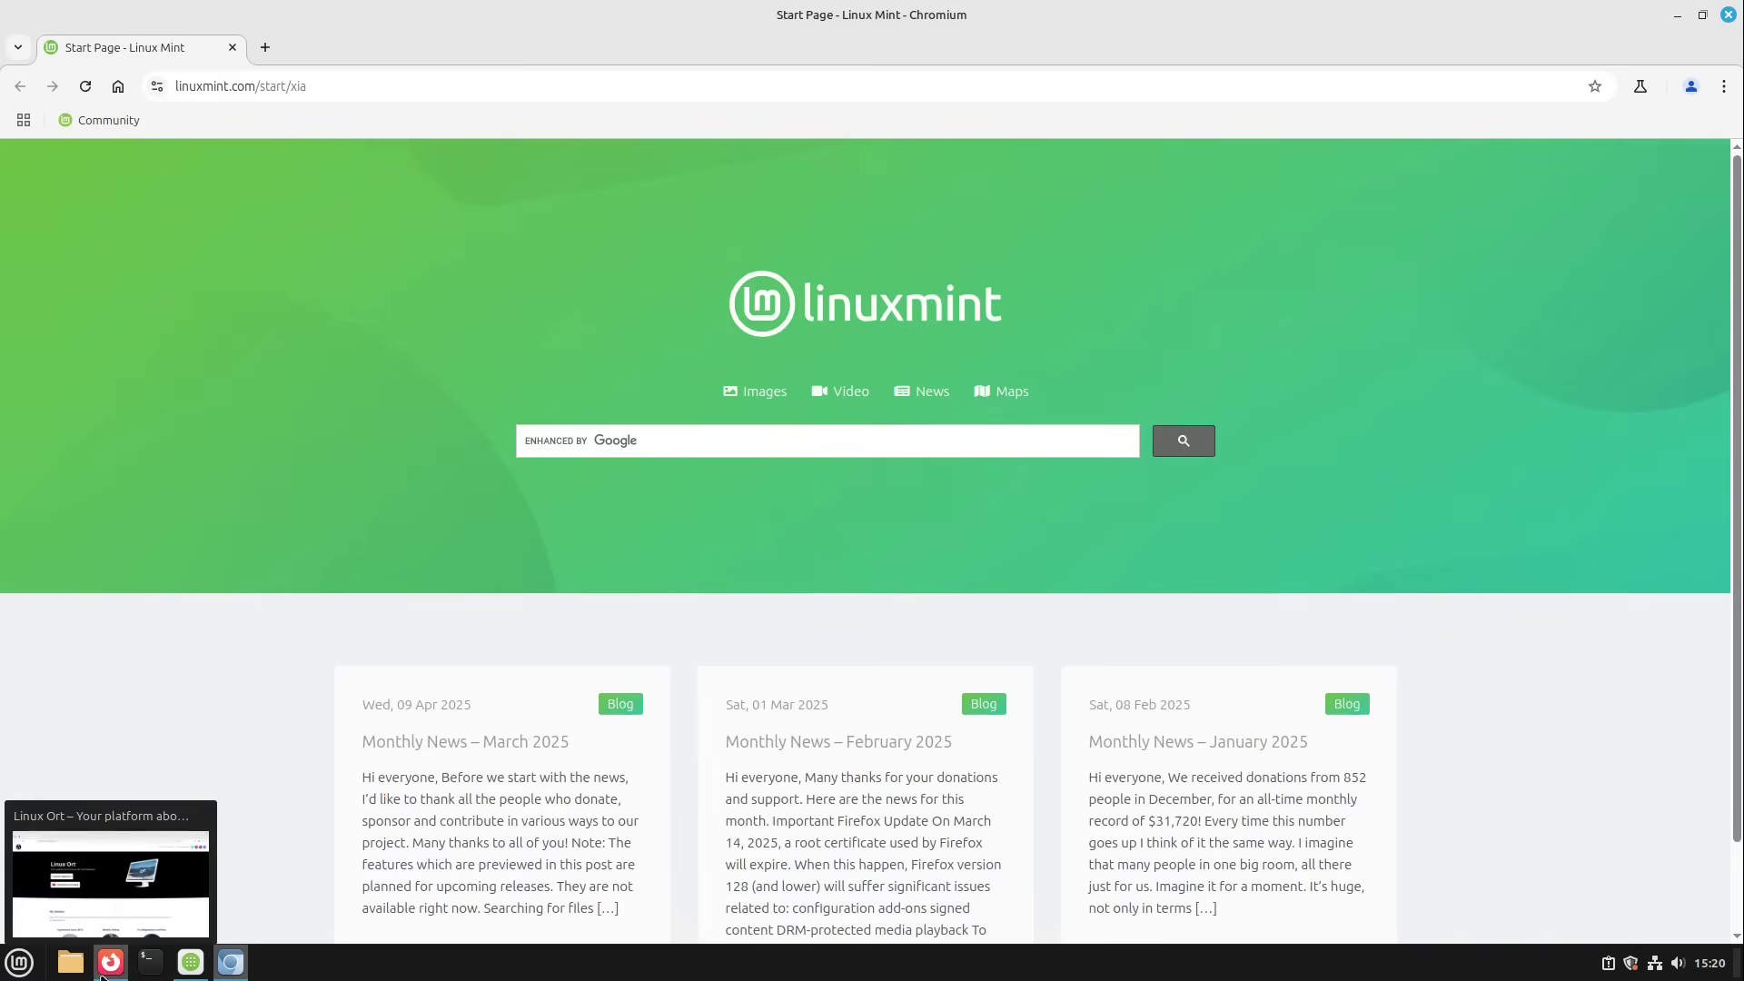
click(428, 91)
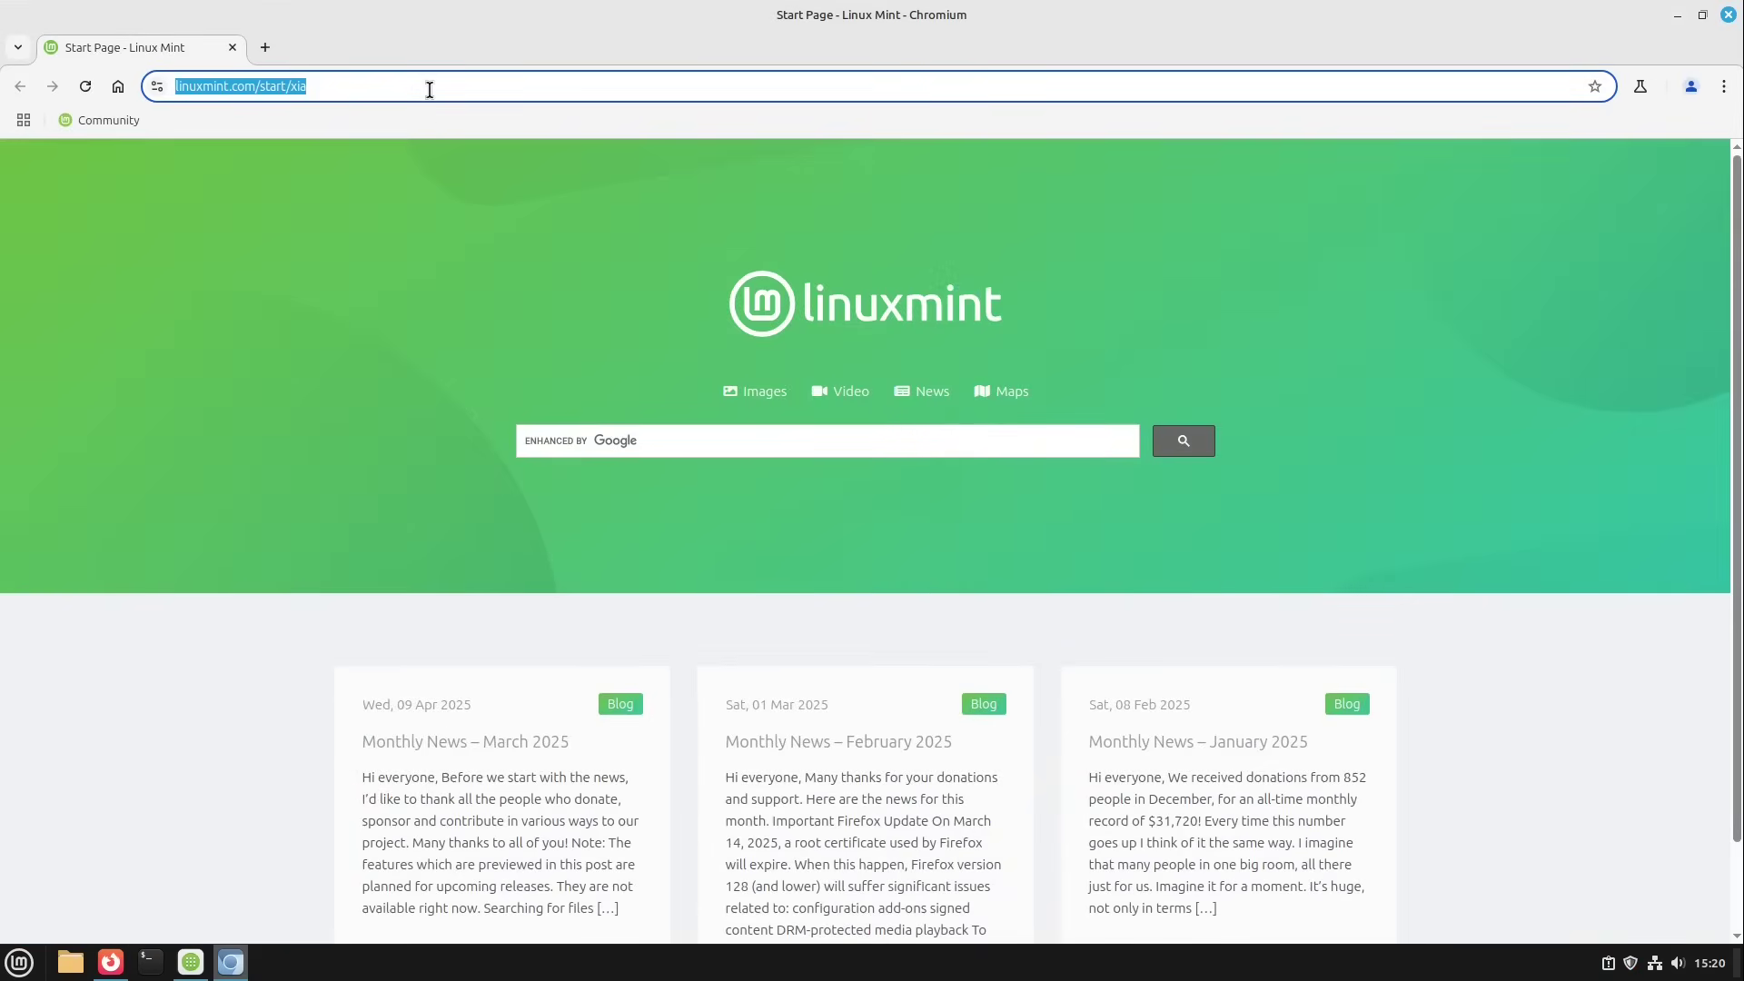
text(chrome)
key(Return)
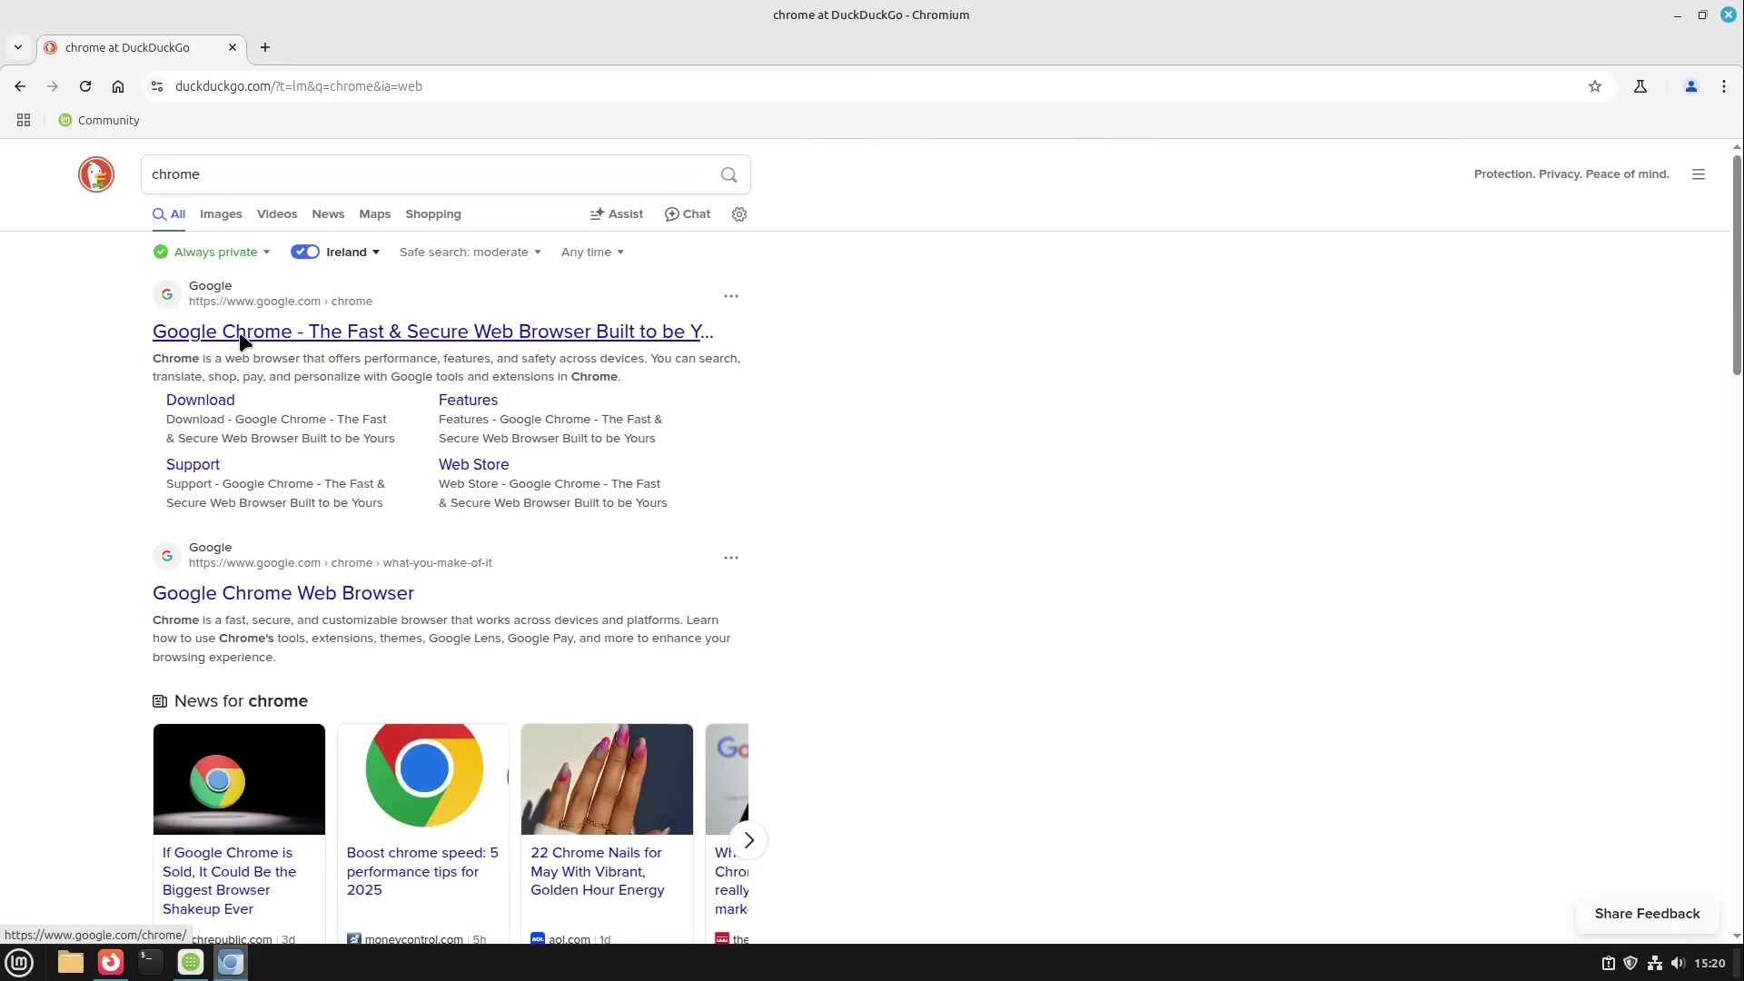
click(237, 330)
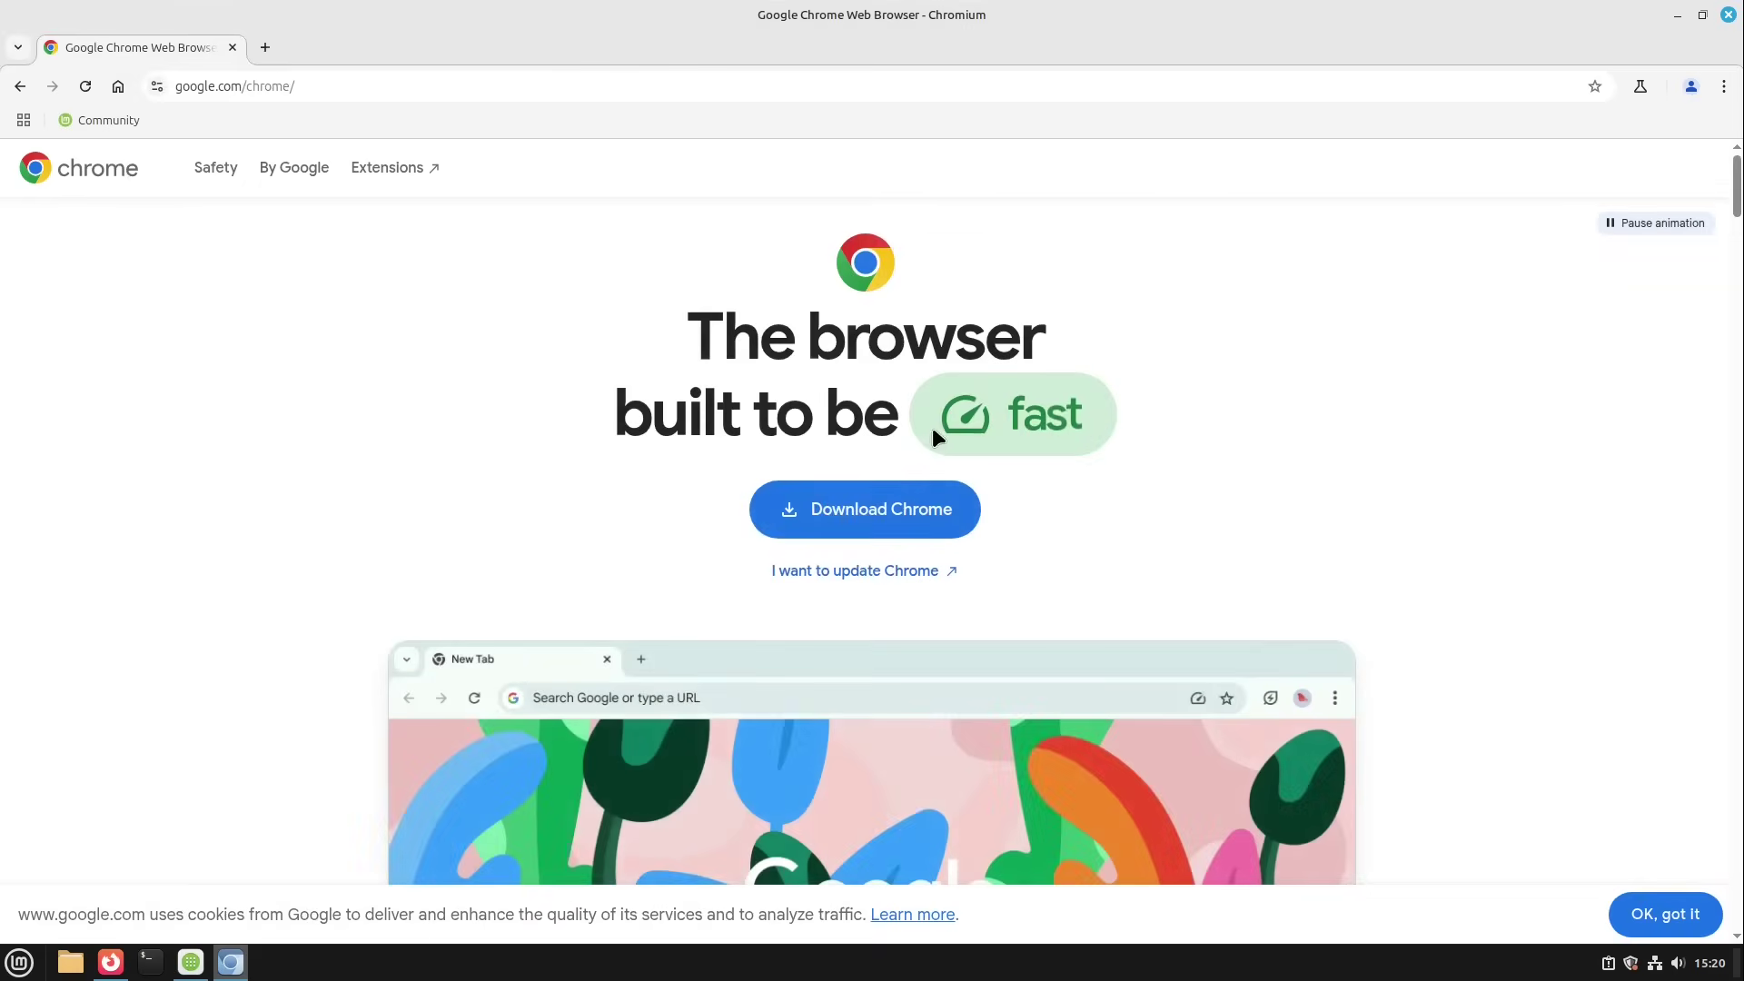
- Check the Download Chrome offer for Linux, dismiss it, and close Chromium
click(893, 512)
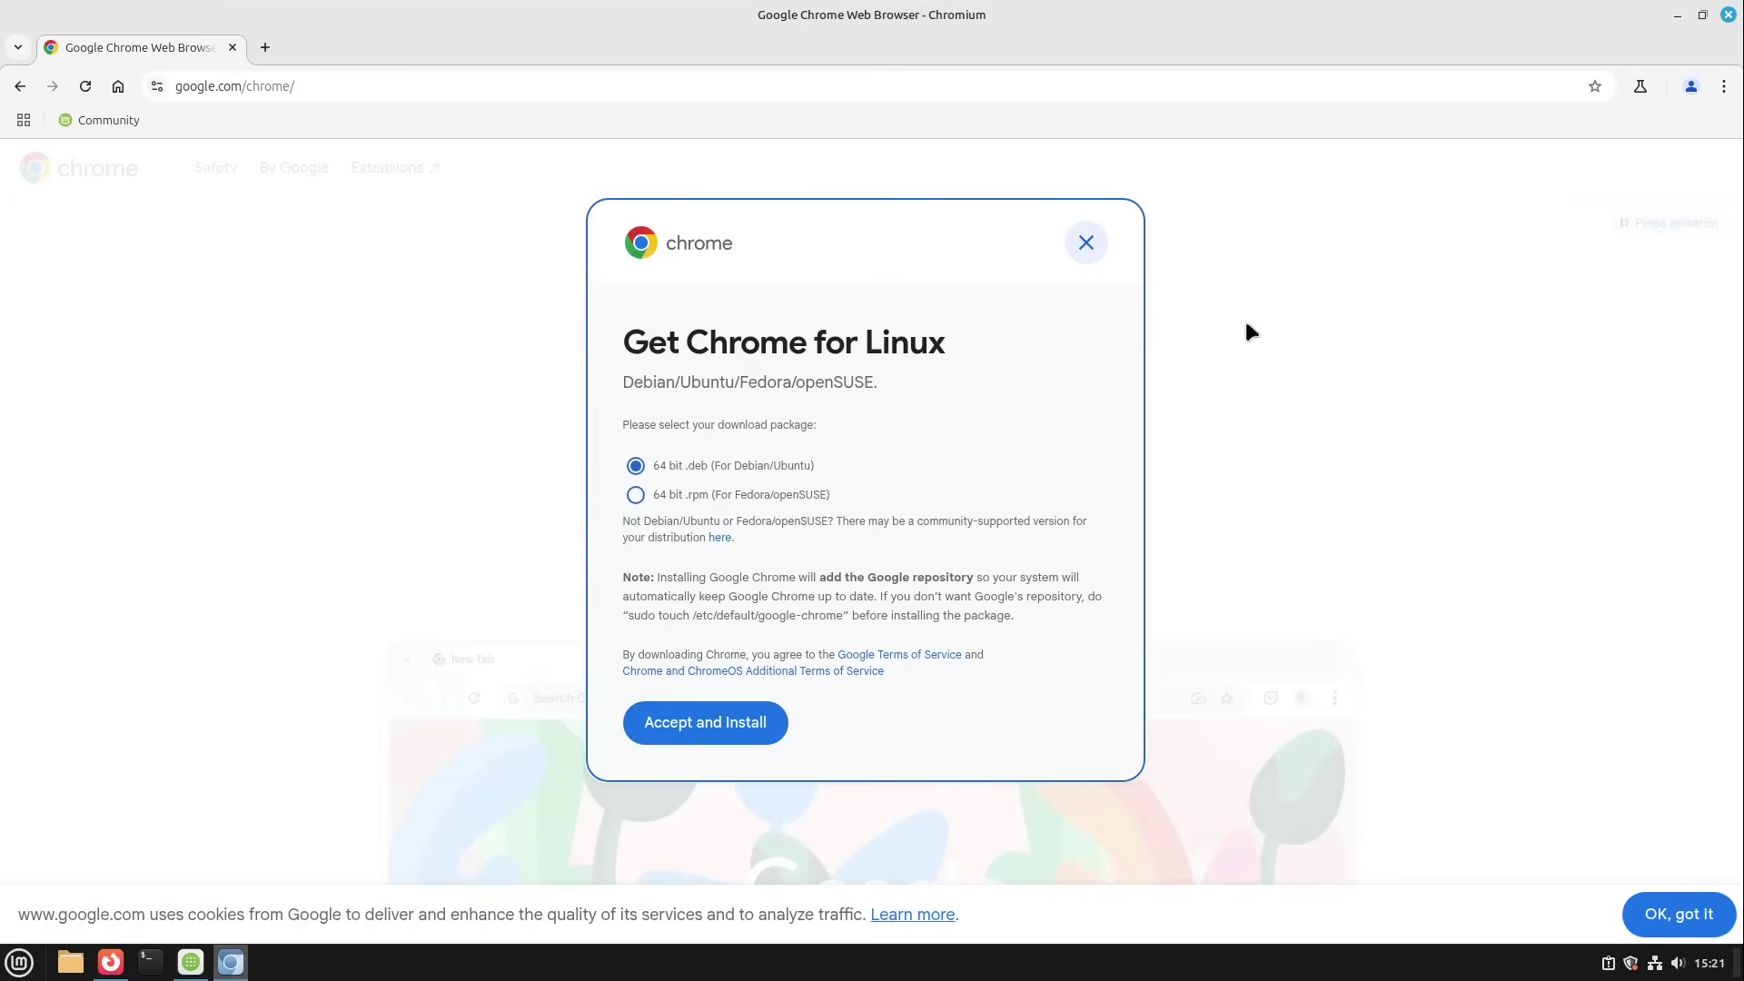
click(1087, 244)
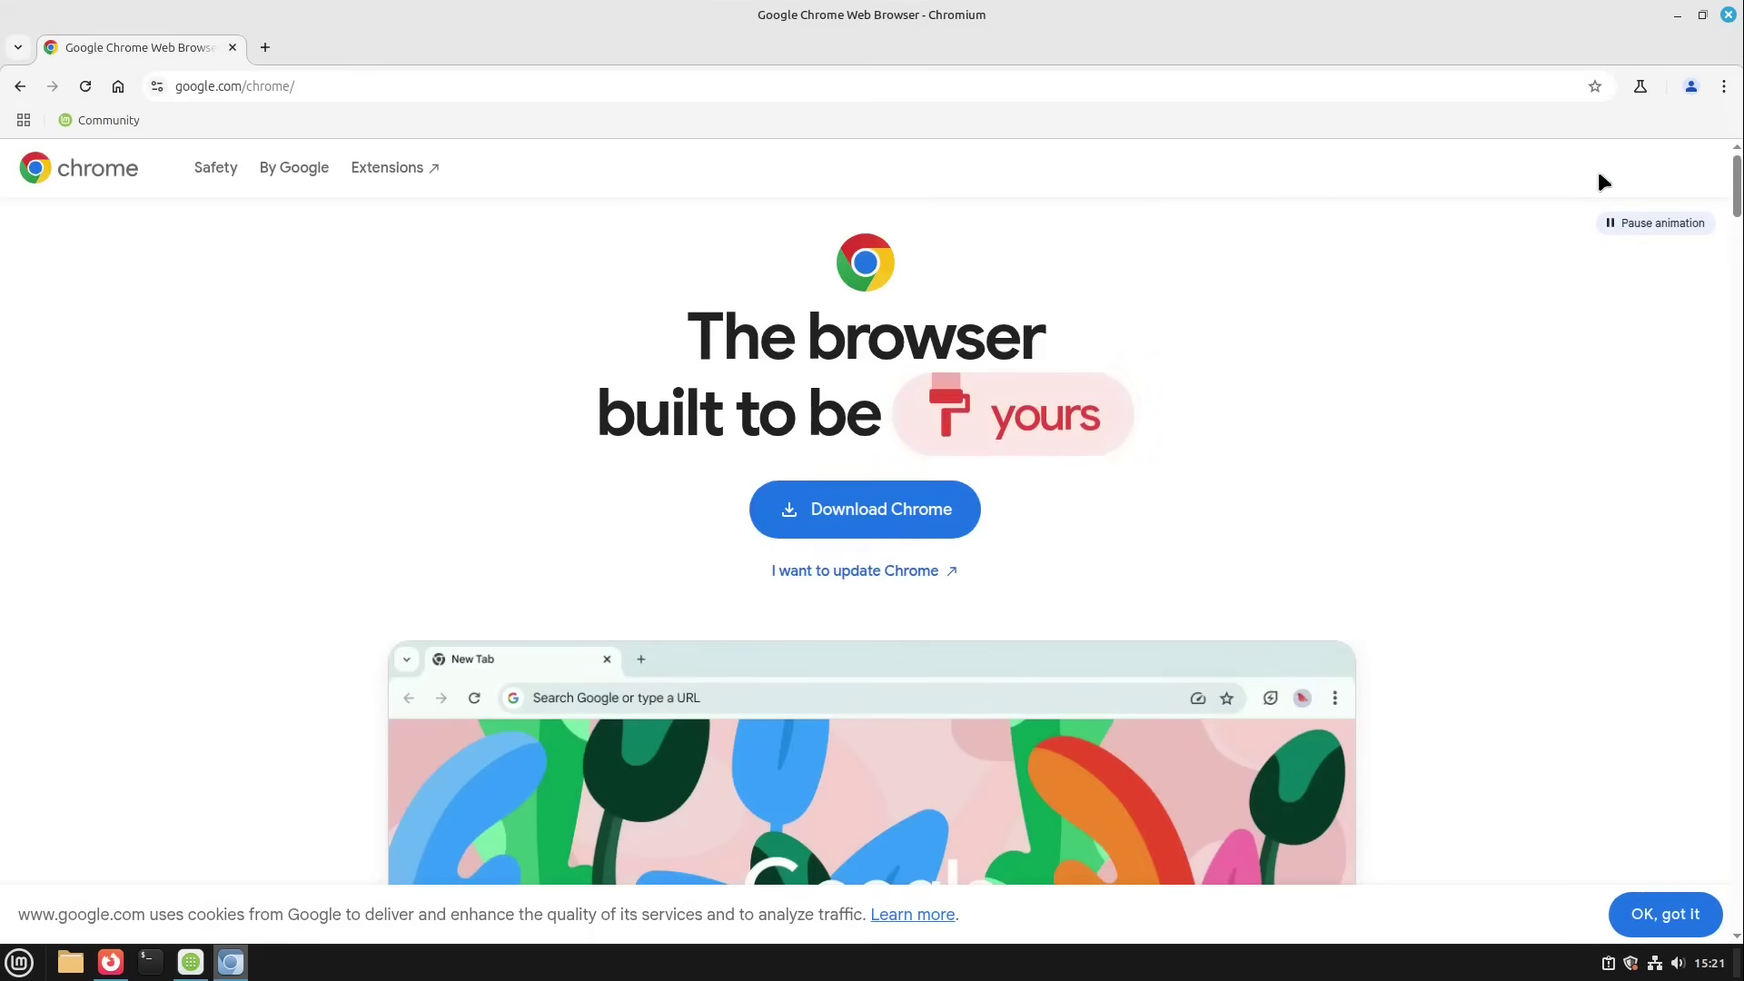
click(1729, 15)
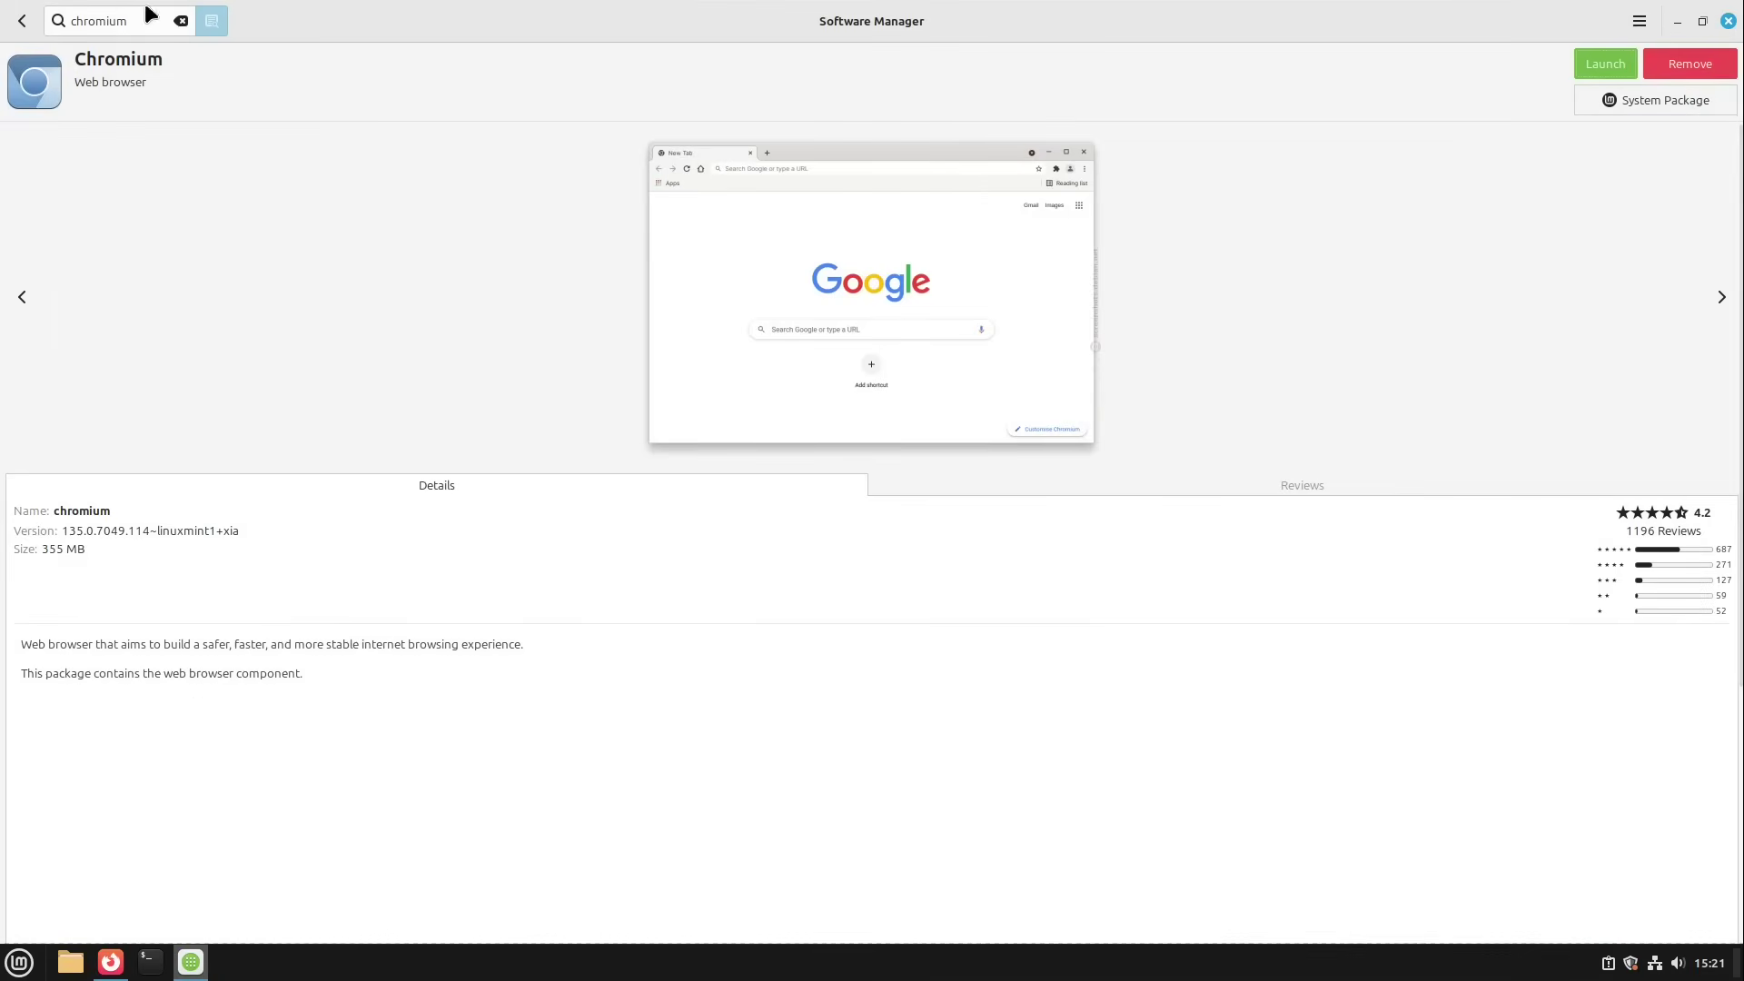
- Close Software Manager, Google 'kdenvlive', and open the official kdenlive.org site
key(alt+F4)
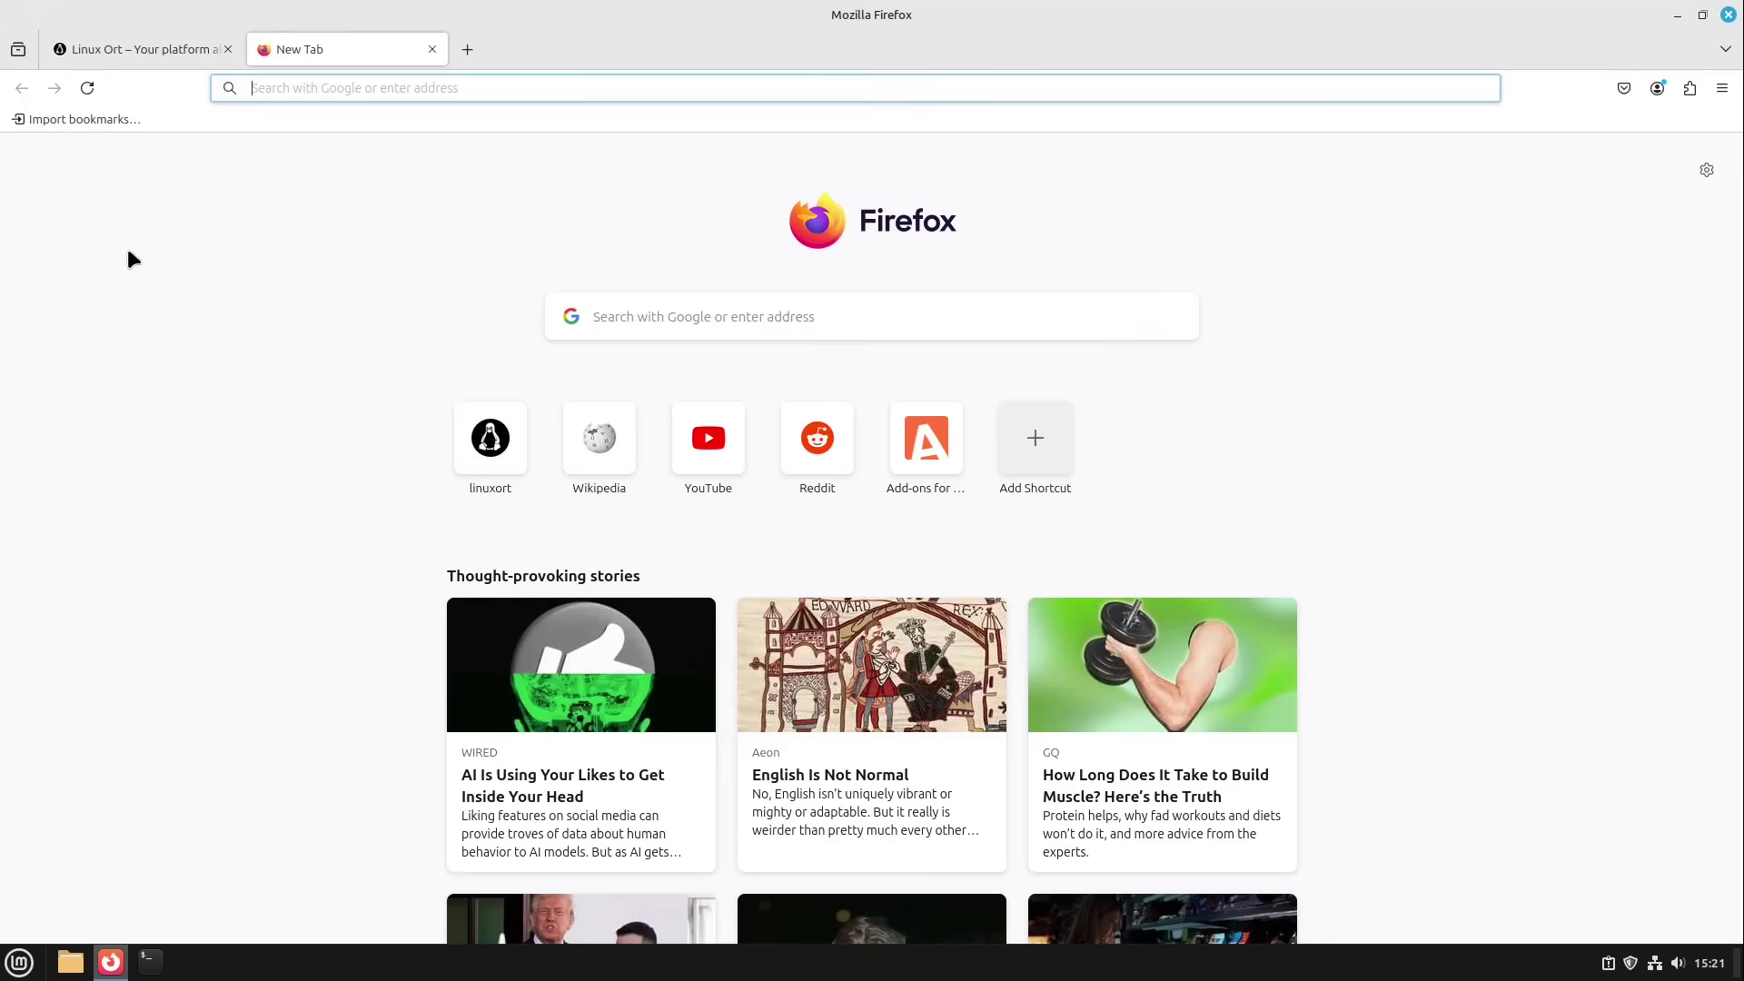
text(kdenvliv)
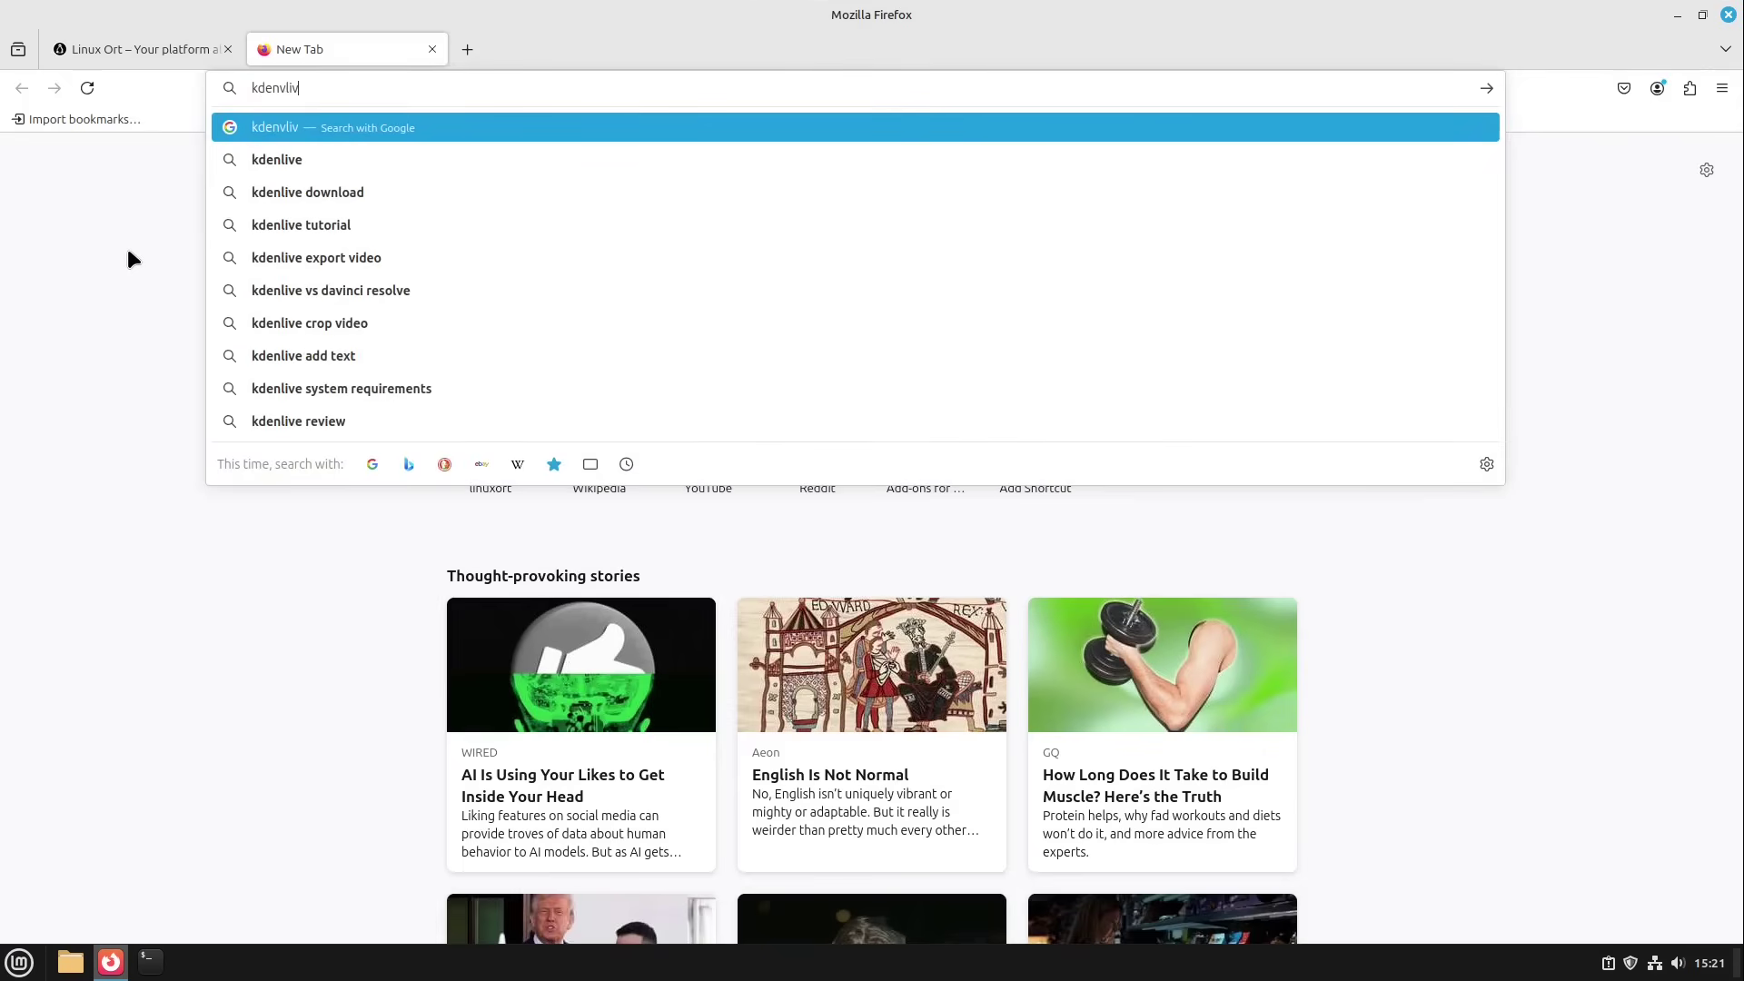
text(e)
key(Return)
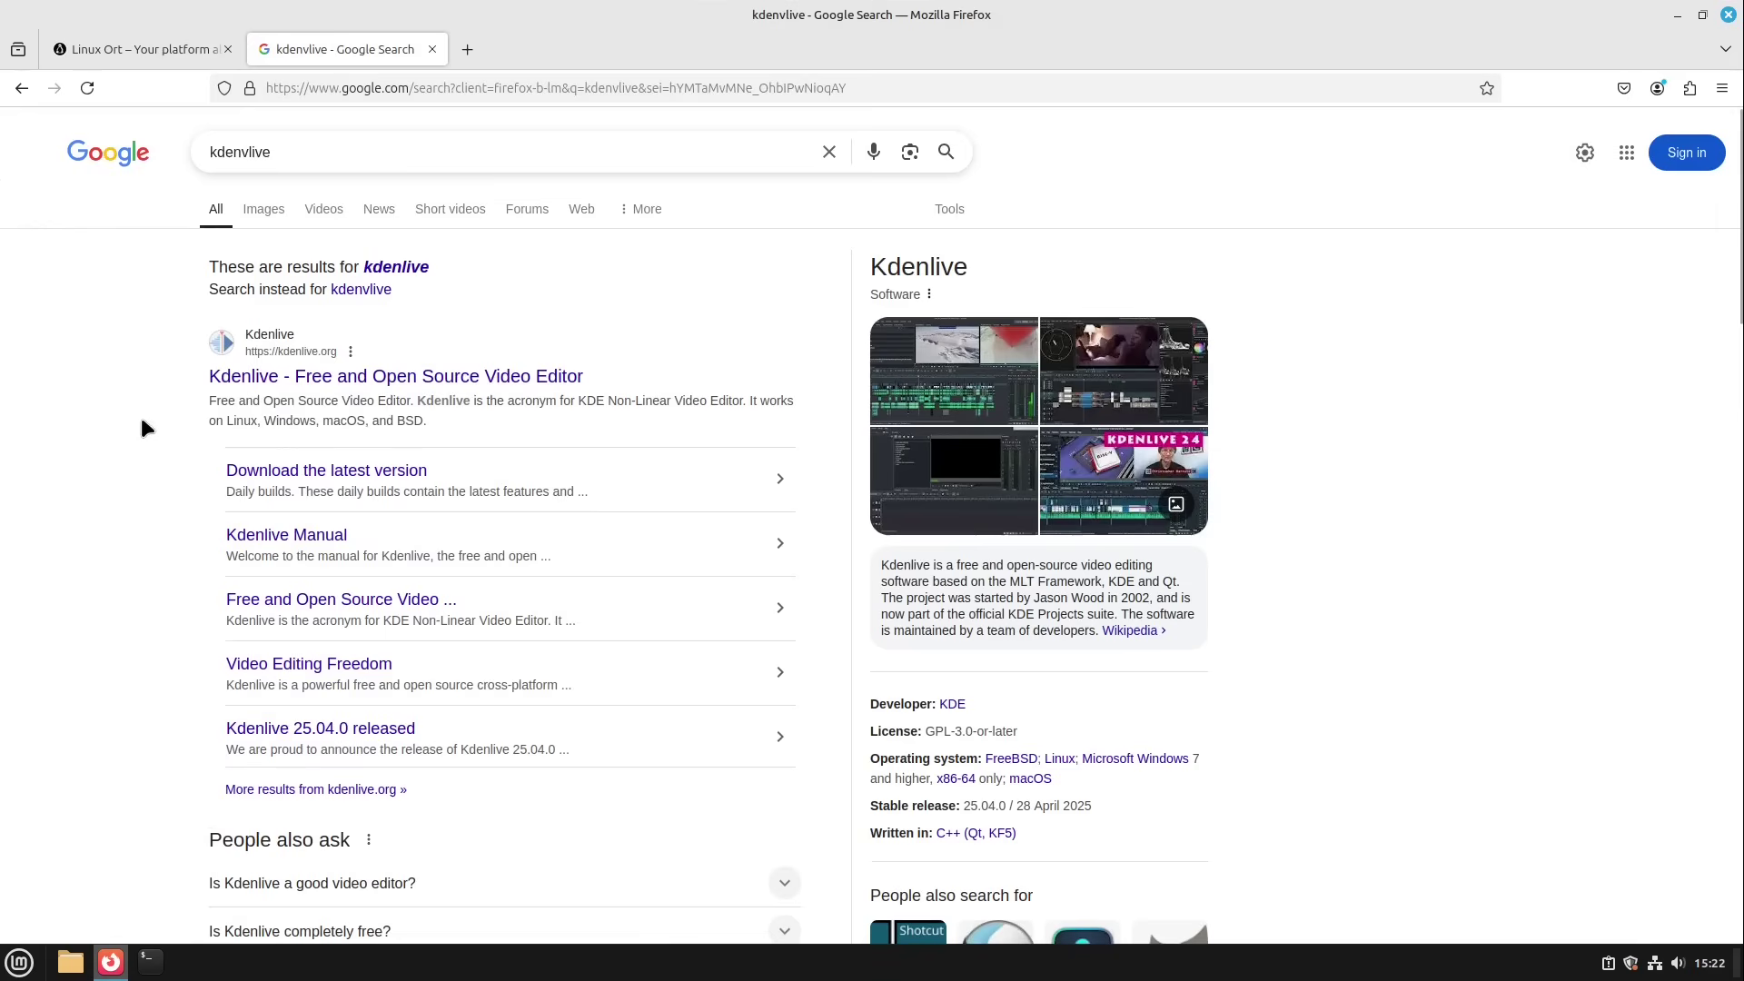
click(303, 384)
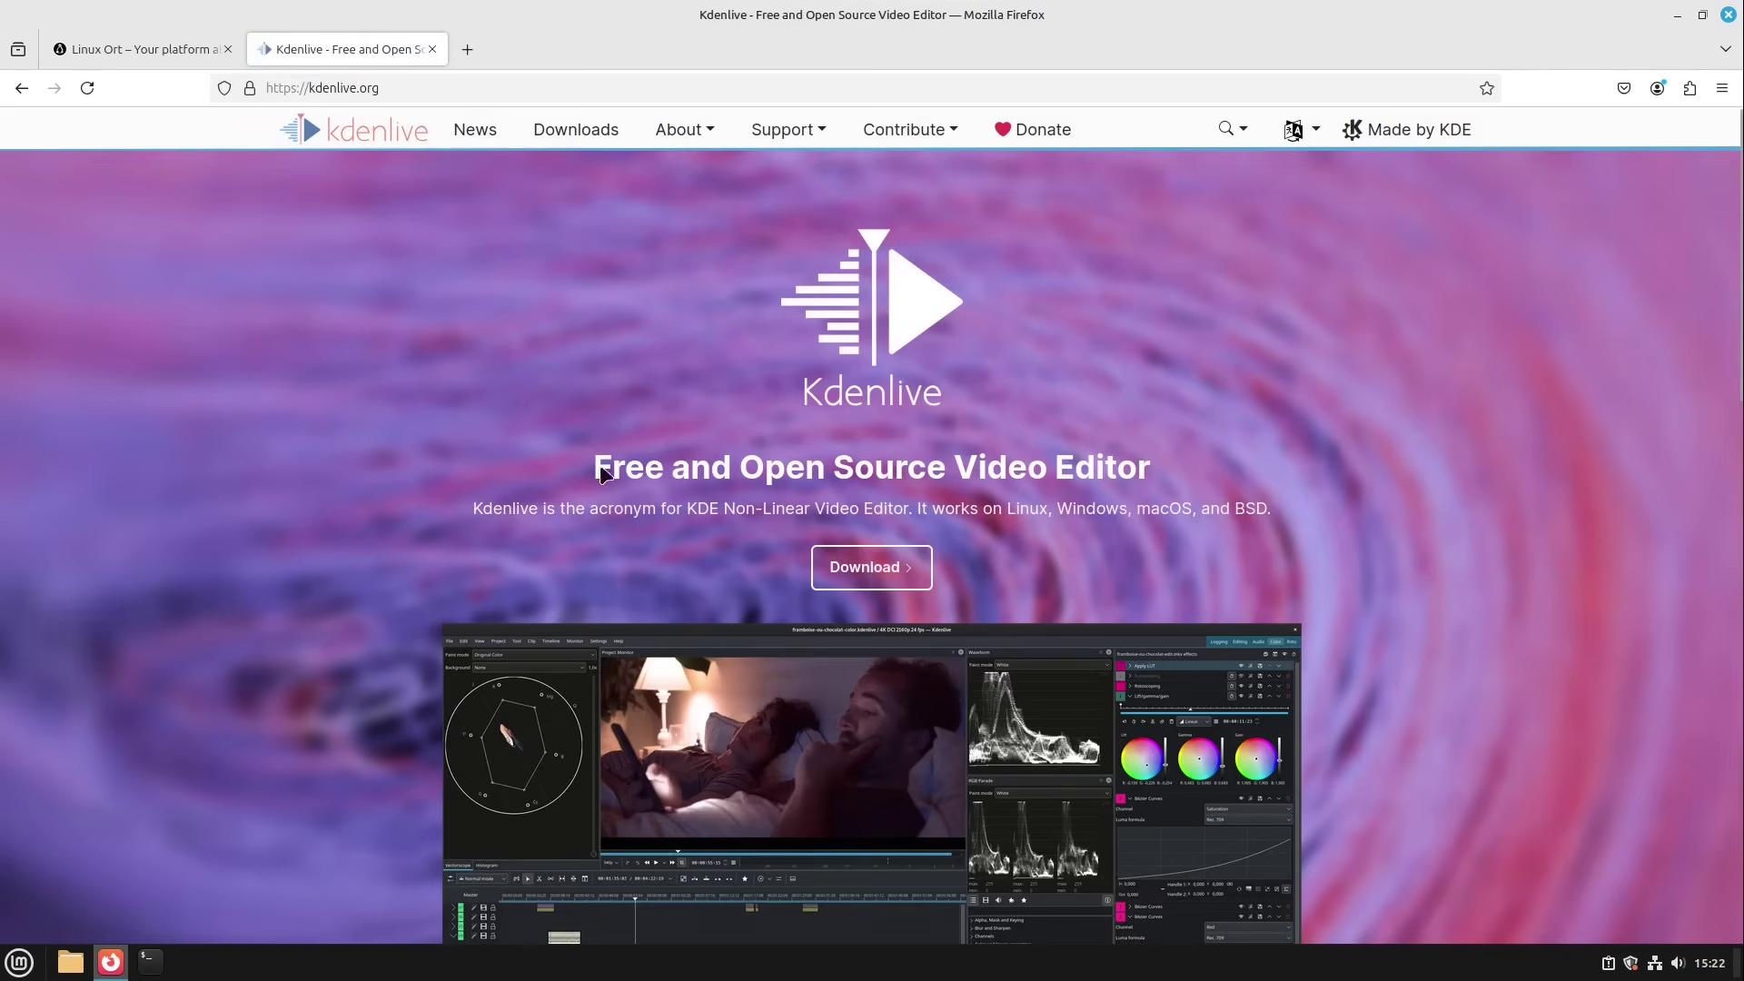
- Download the Kdenlive Linux AppImage from the downloads page and open the finished file
click(889, 572)
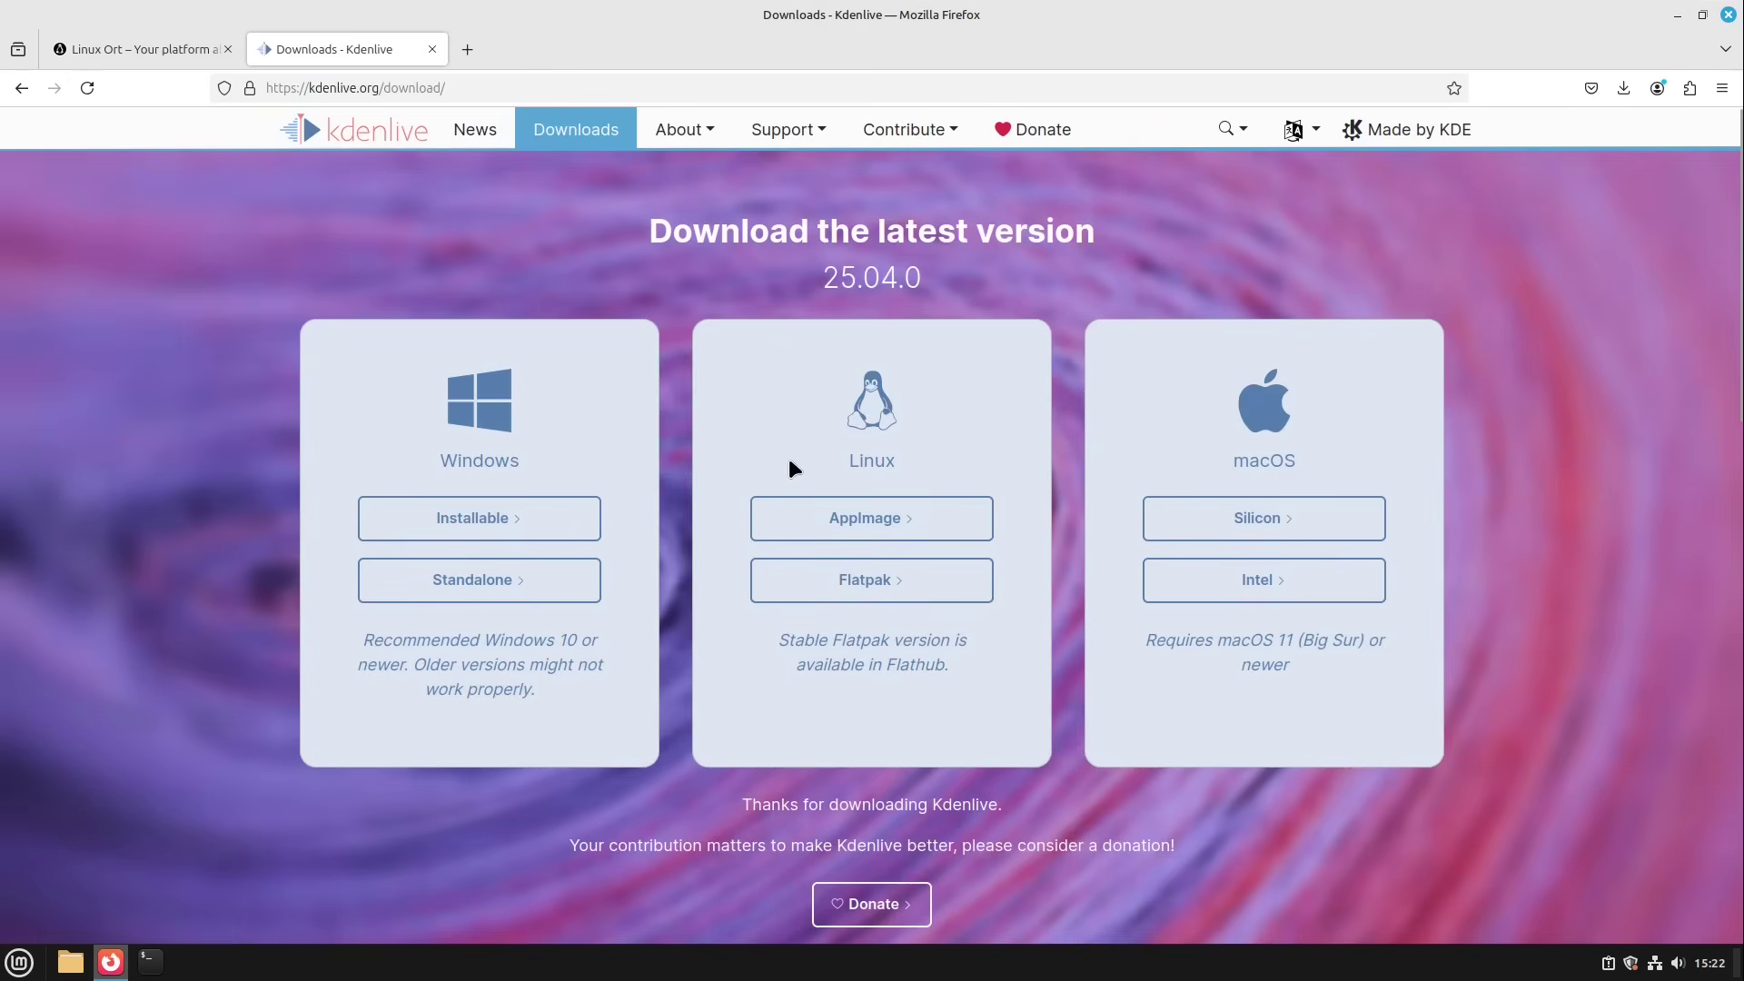
click(809, 512)
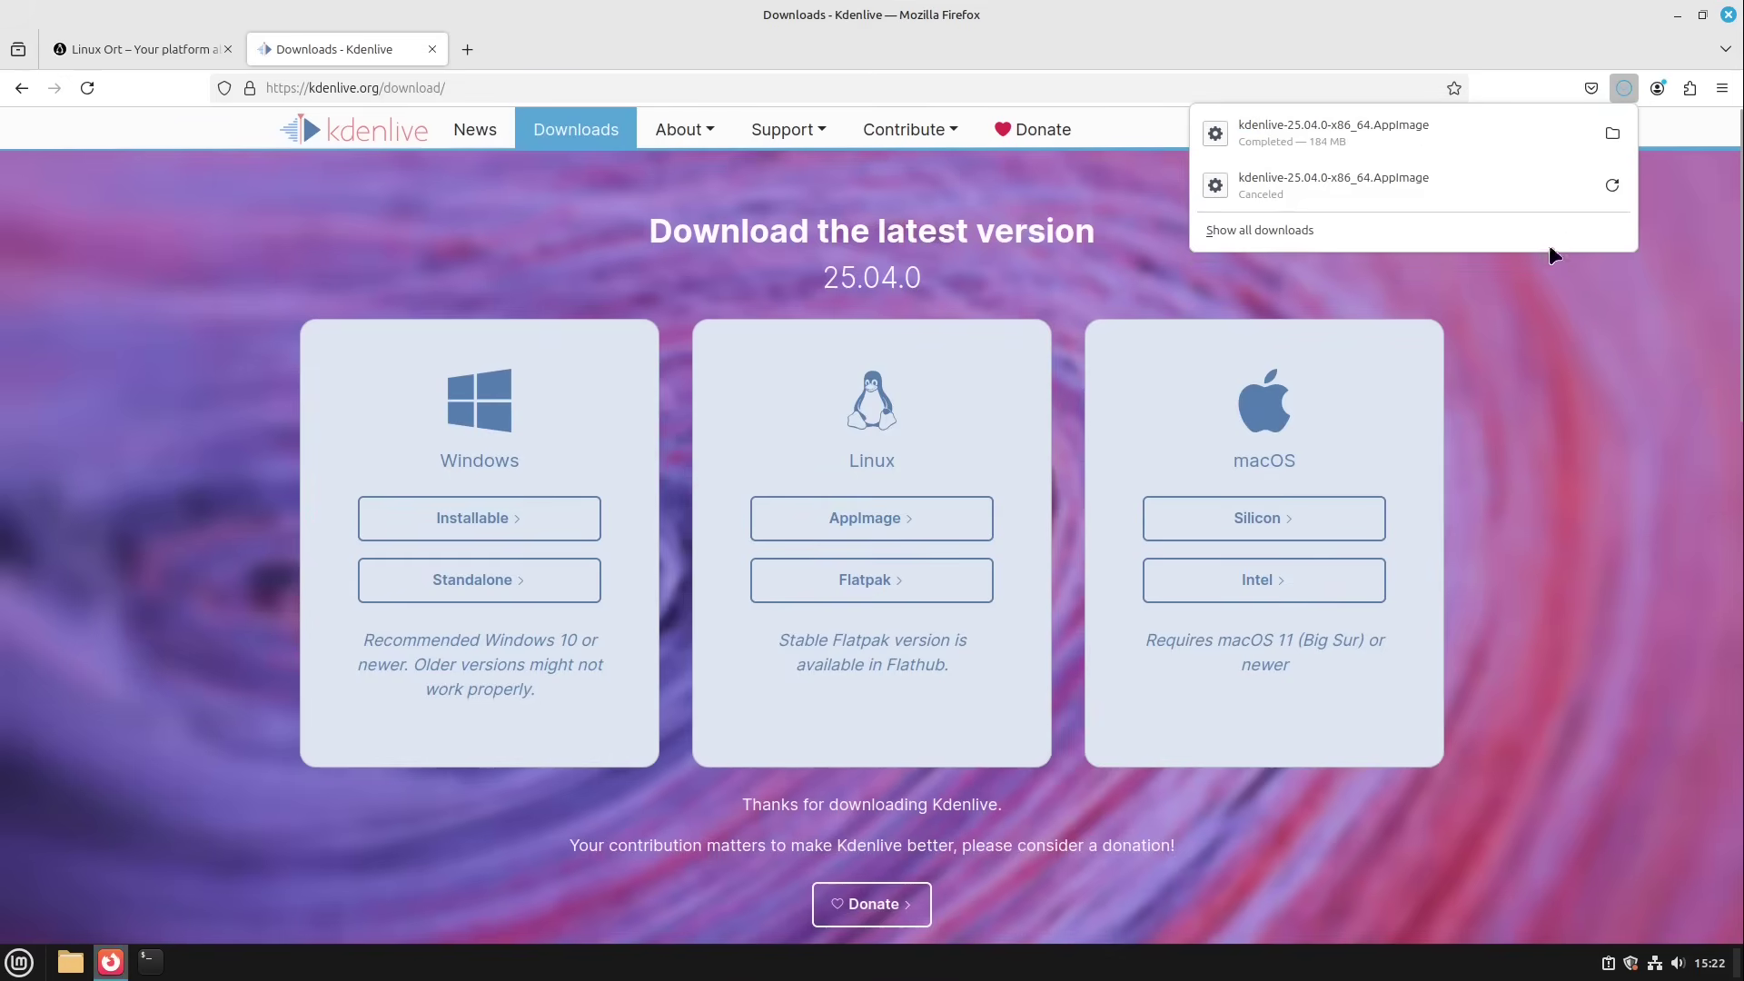
click(1444, 132)
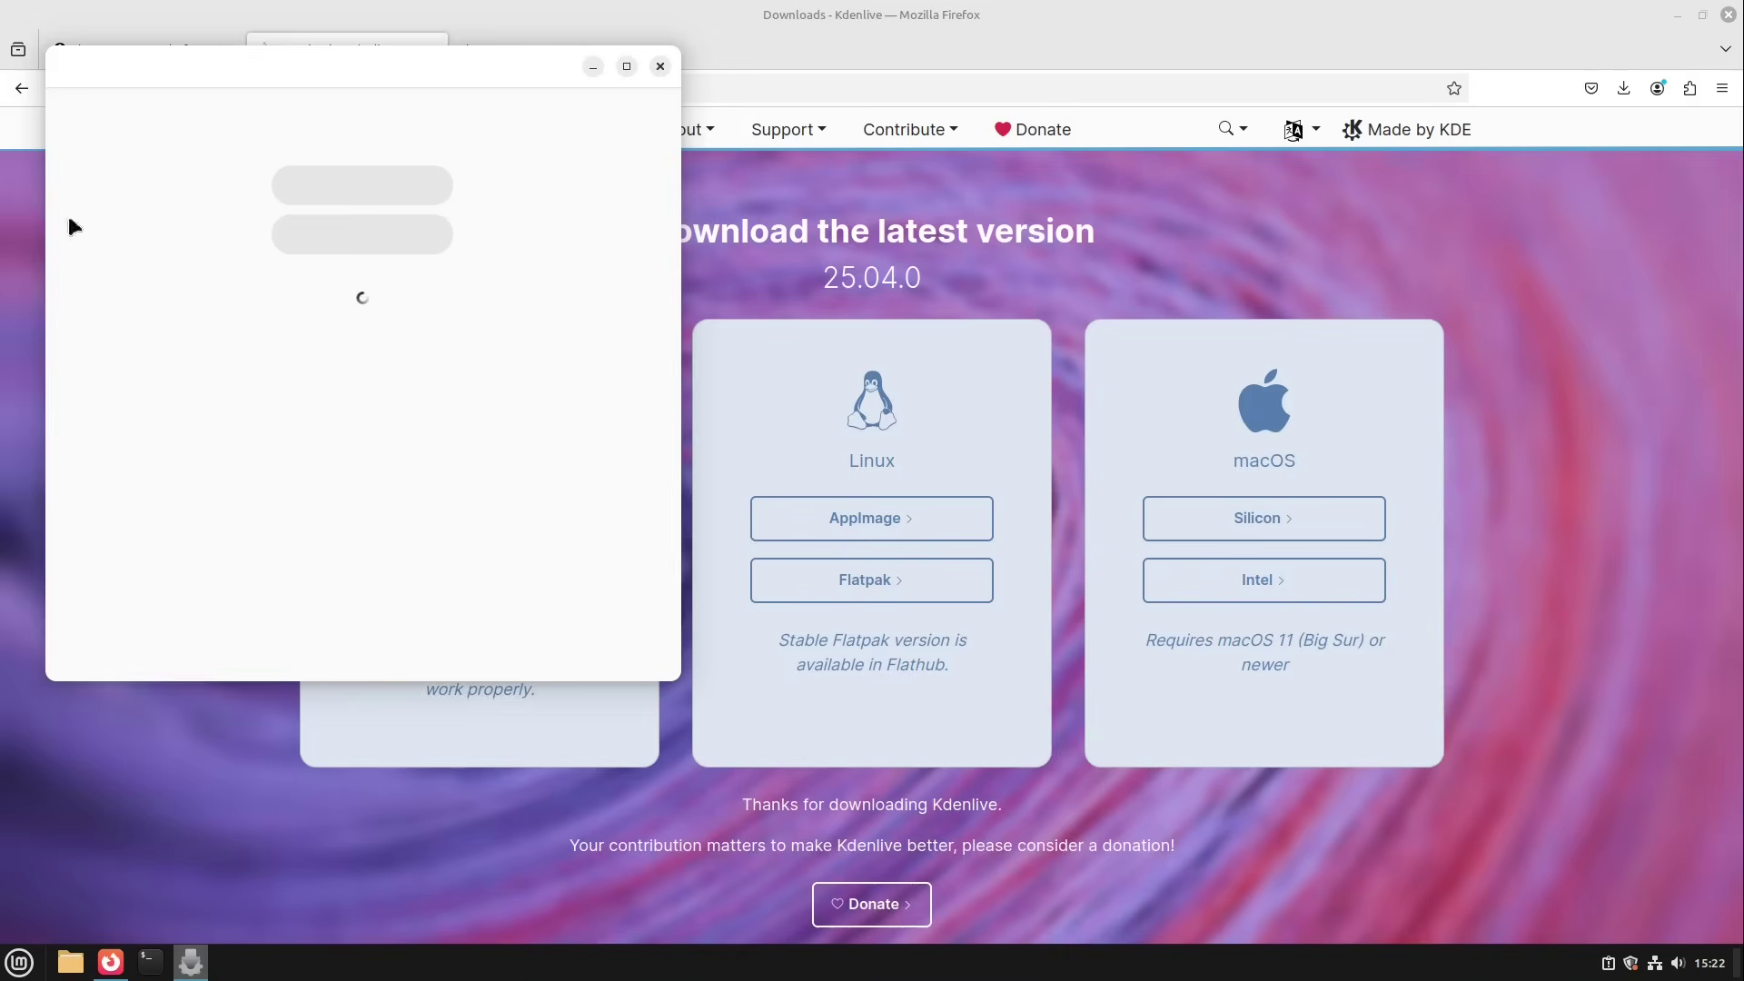
- Unlock the Kdenlive 25.04.0 AppImage in Gear Lever, move it to the app menu, then close Gear Lever
drag(358, 66, 917, 250)
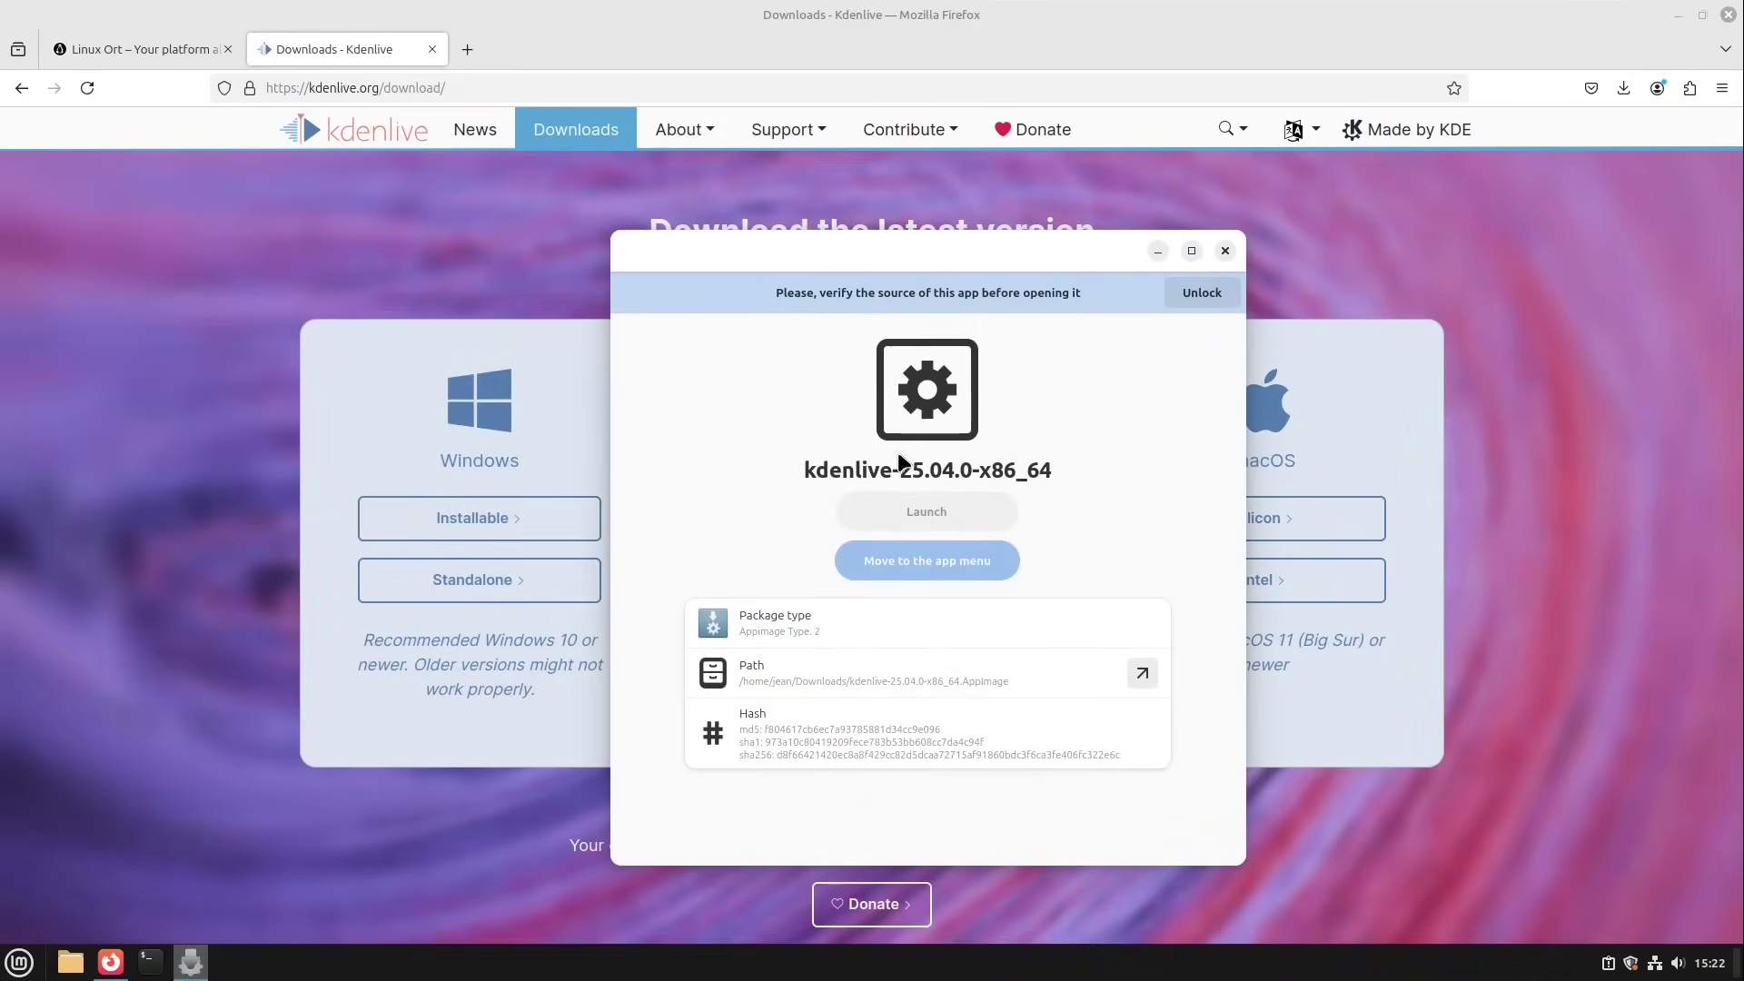
click(1213, 296)
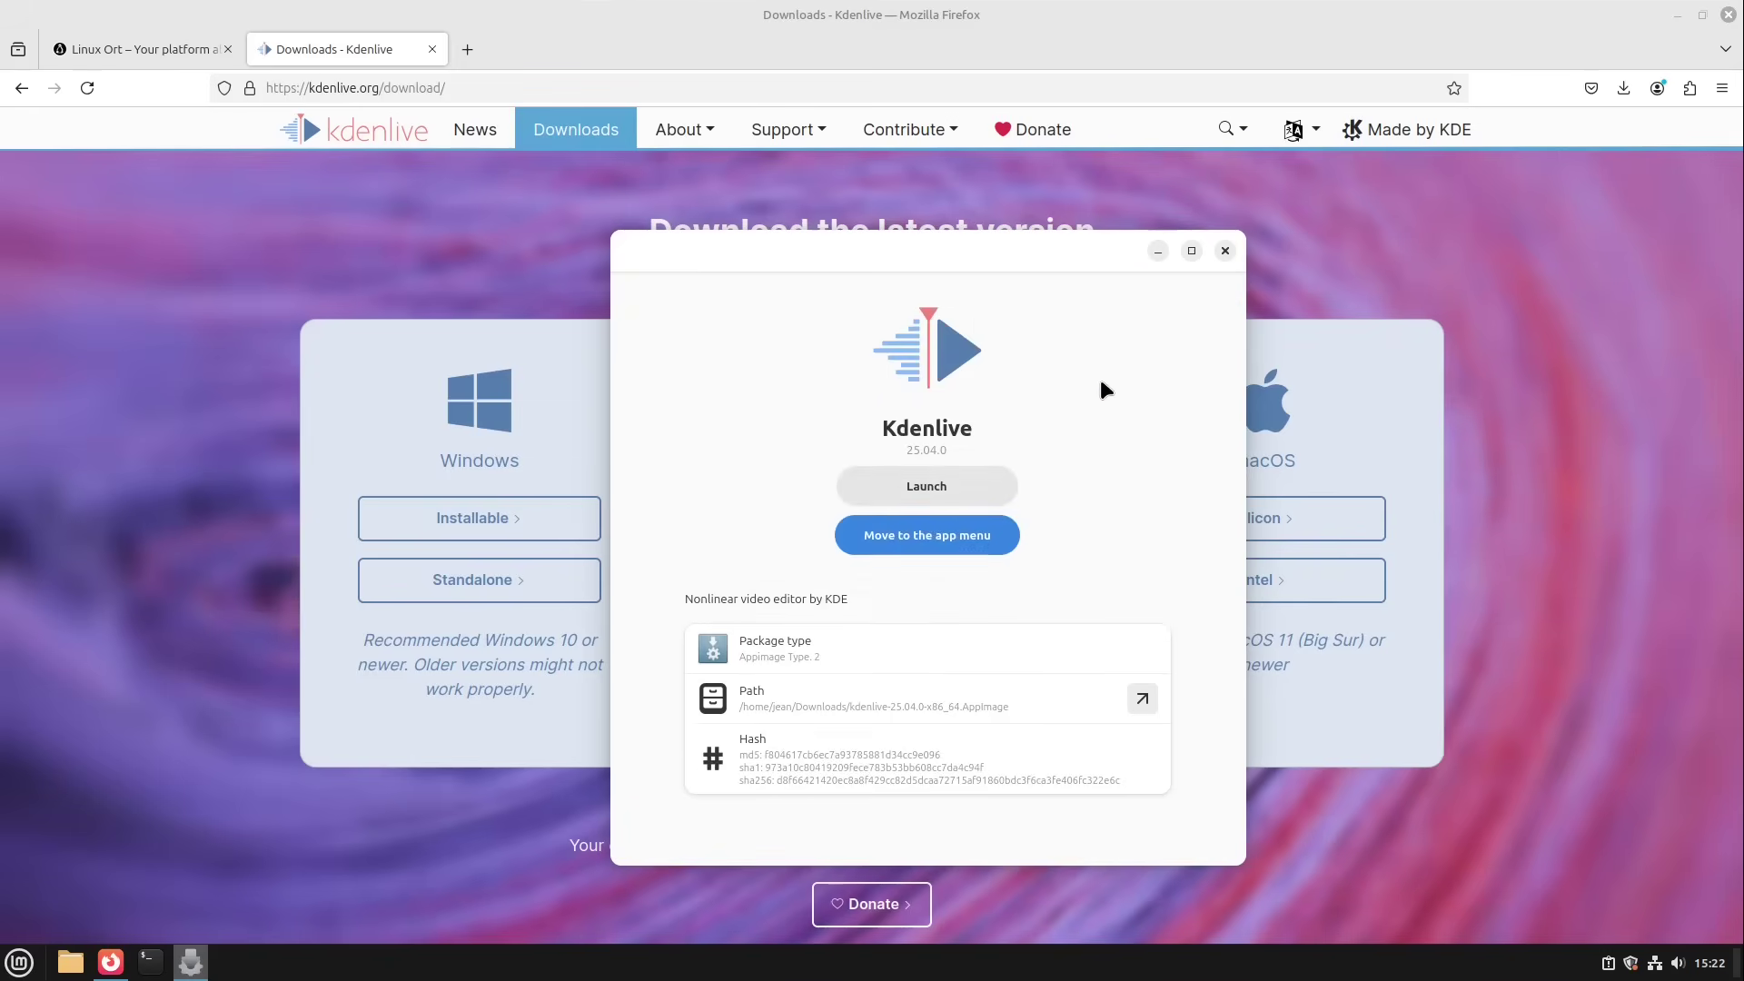
click(922, 537)
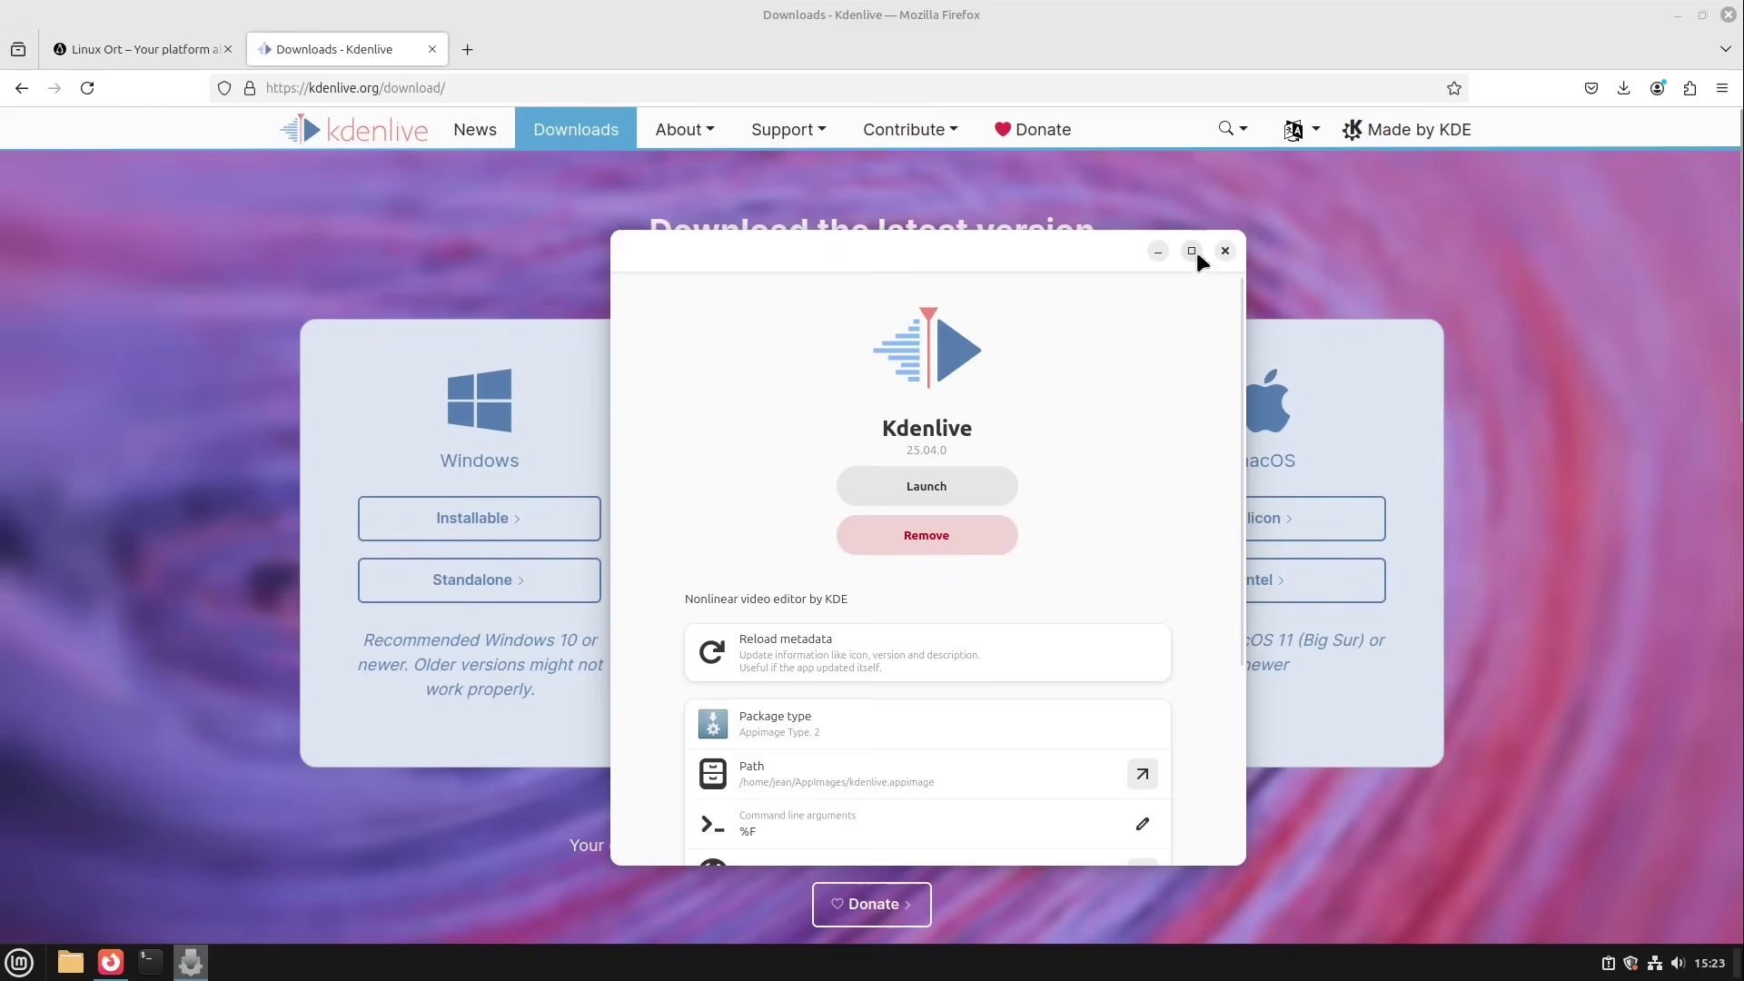
click(1223, 252)
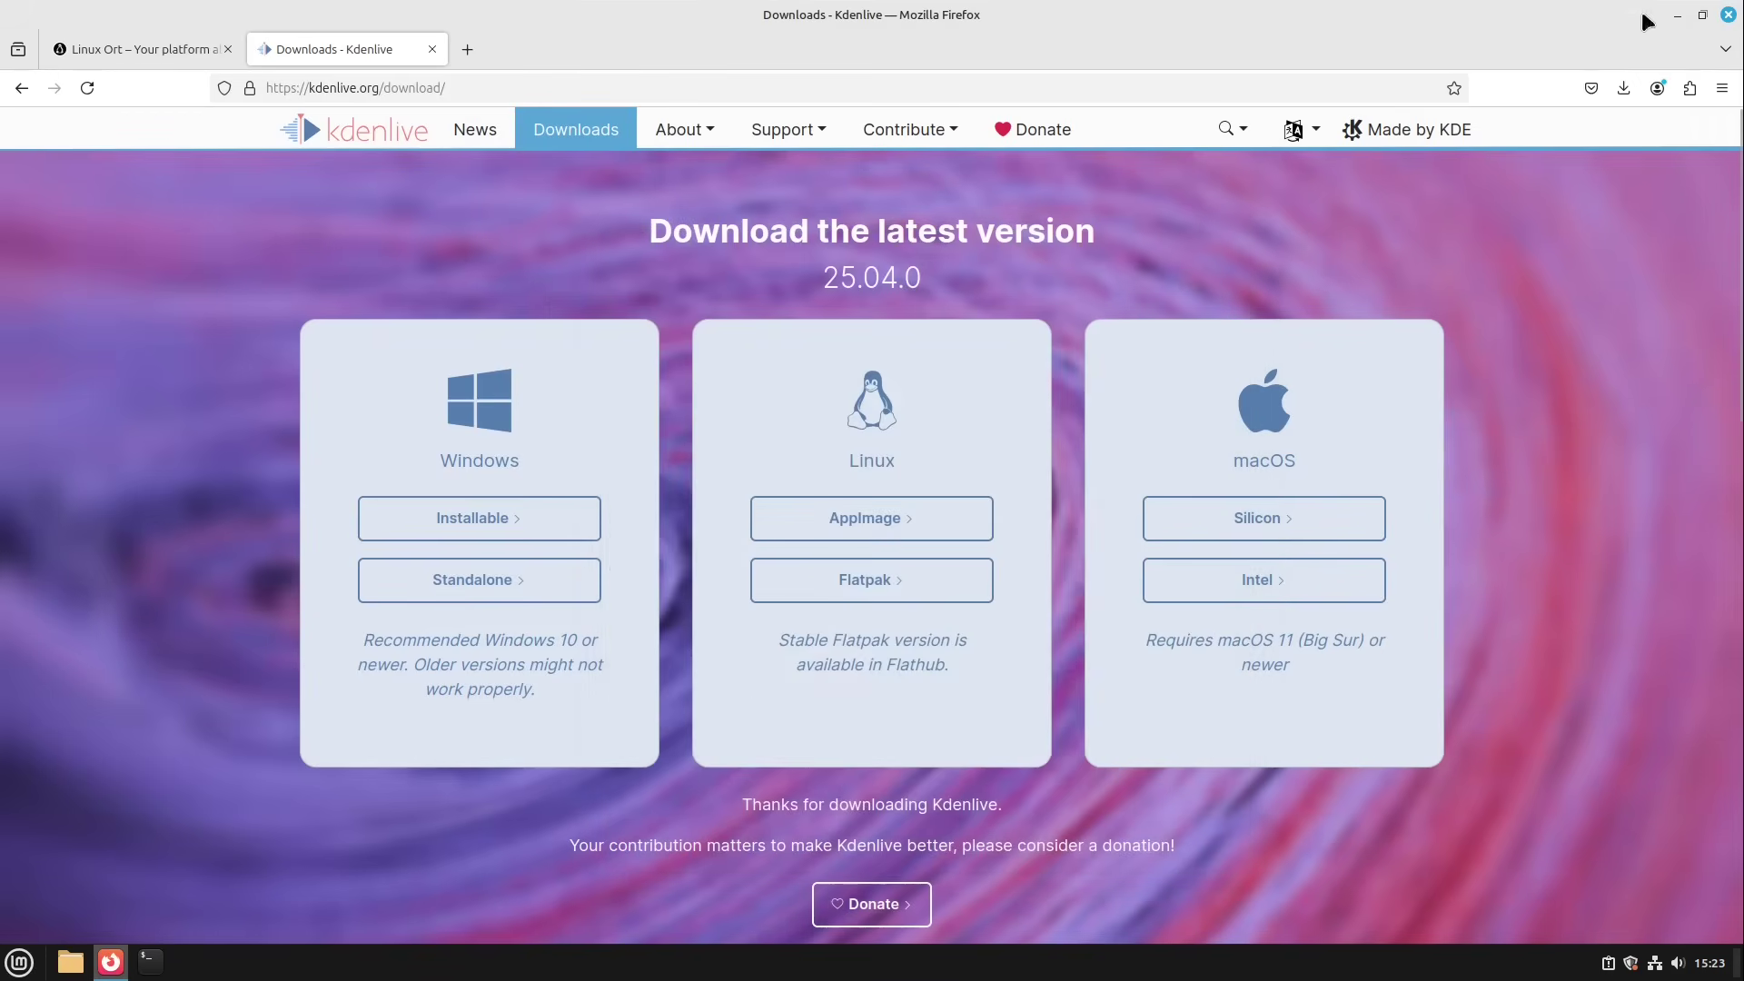
- Minimize Firefox, launch Kdenlive by searching 'Kden' in the menu, then close it
click(1681, 14)
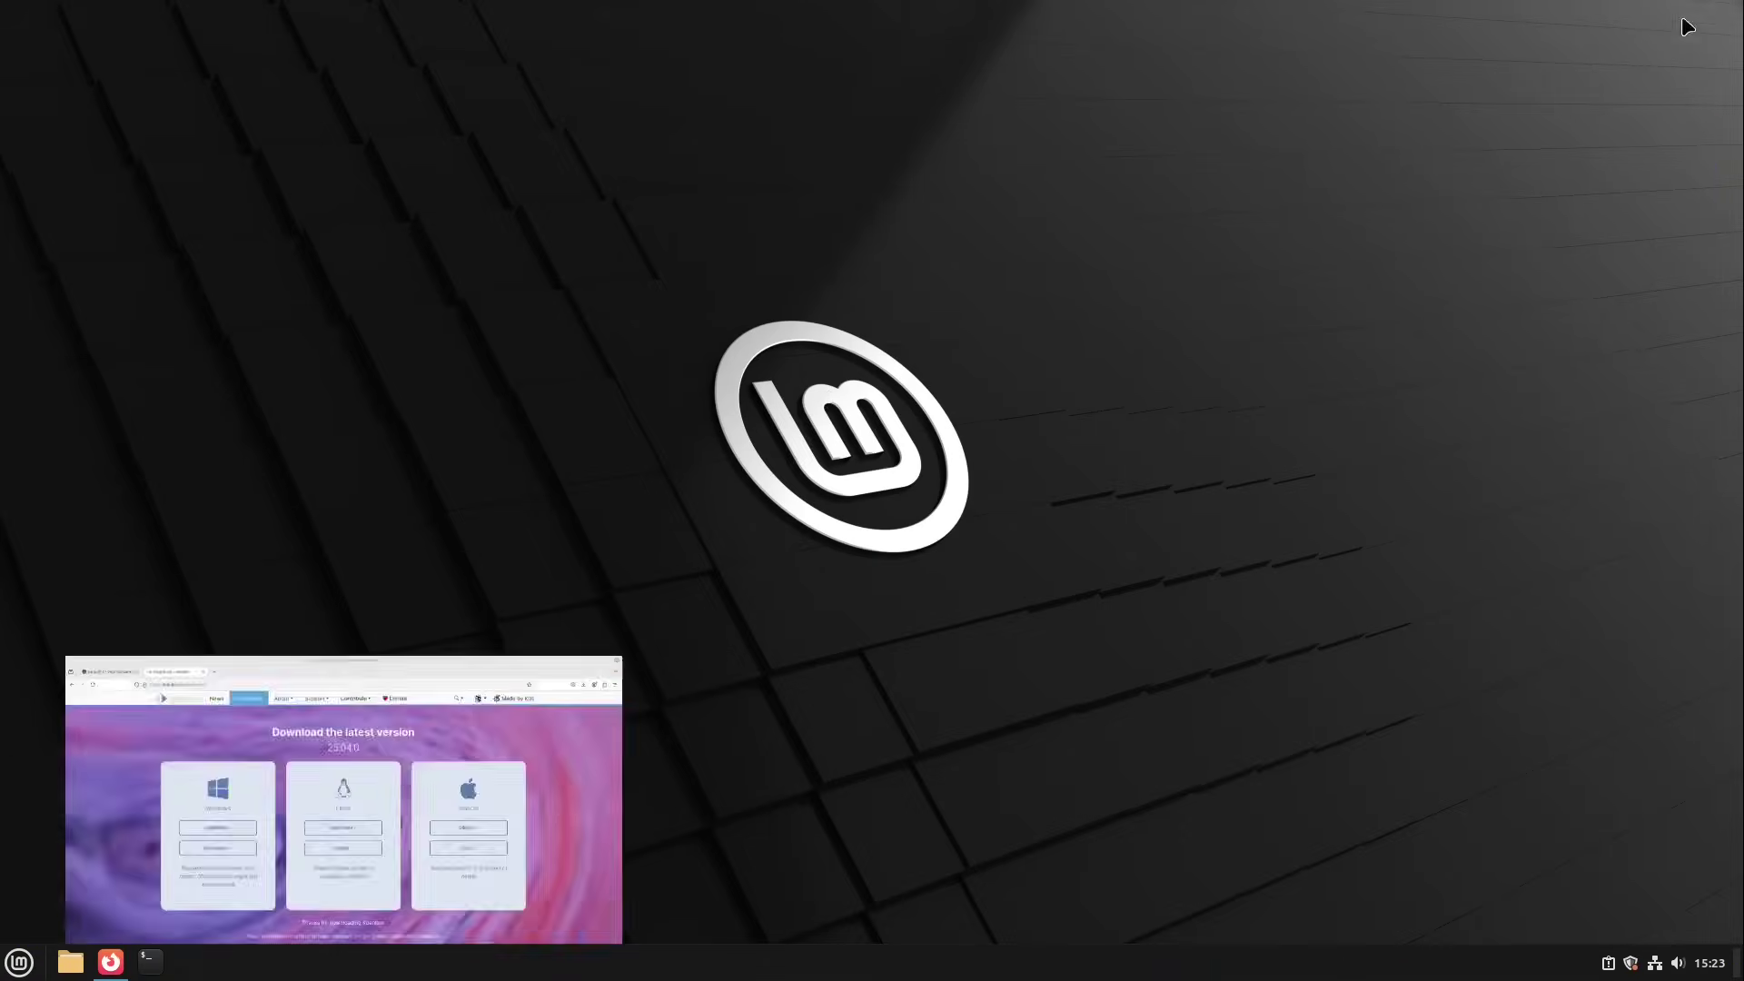
click(27, 972)
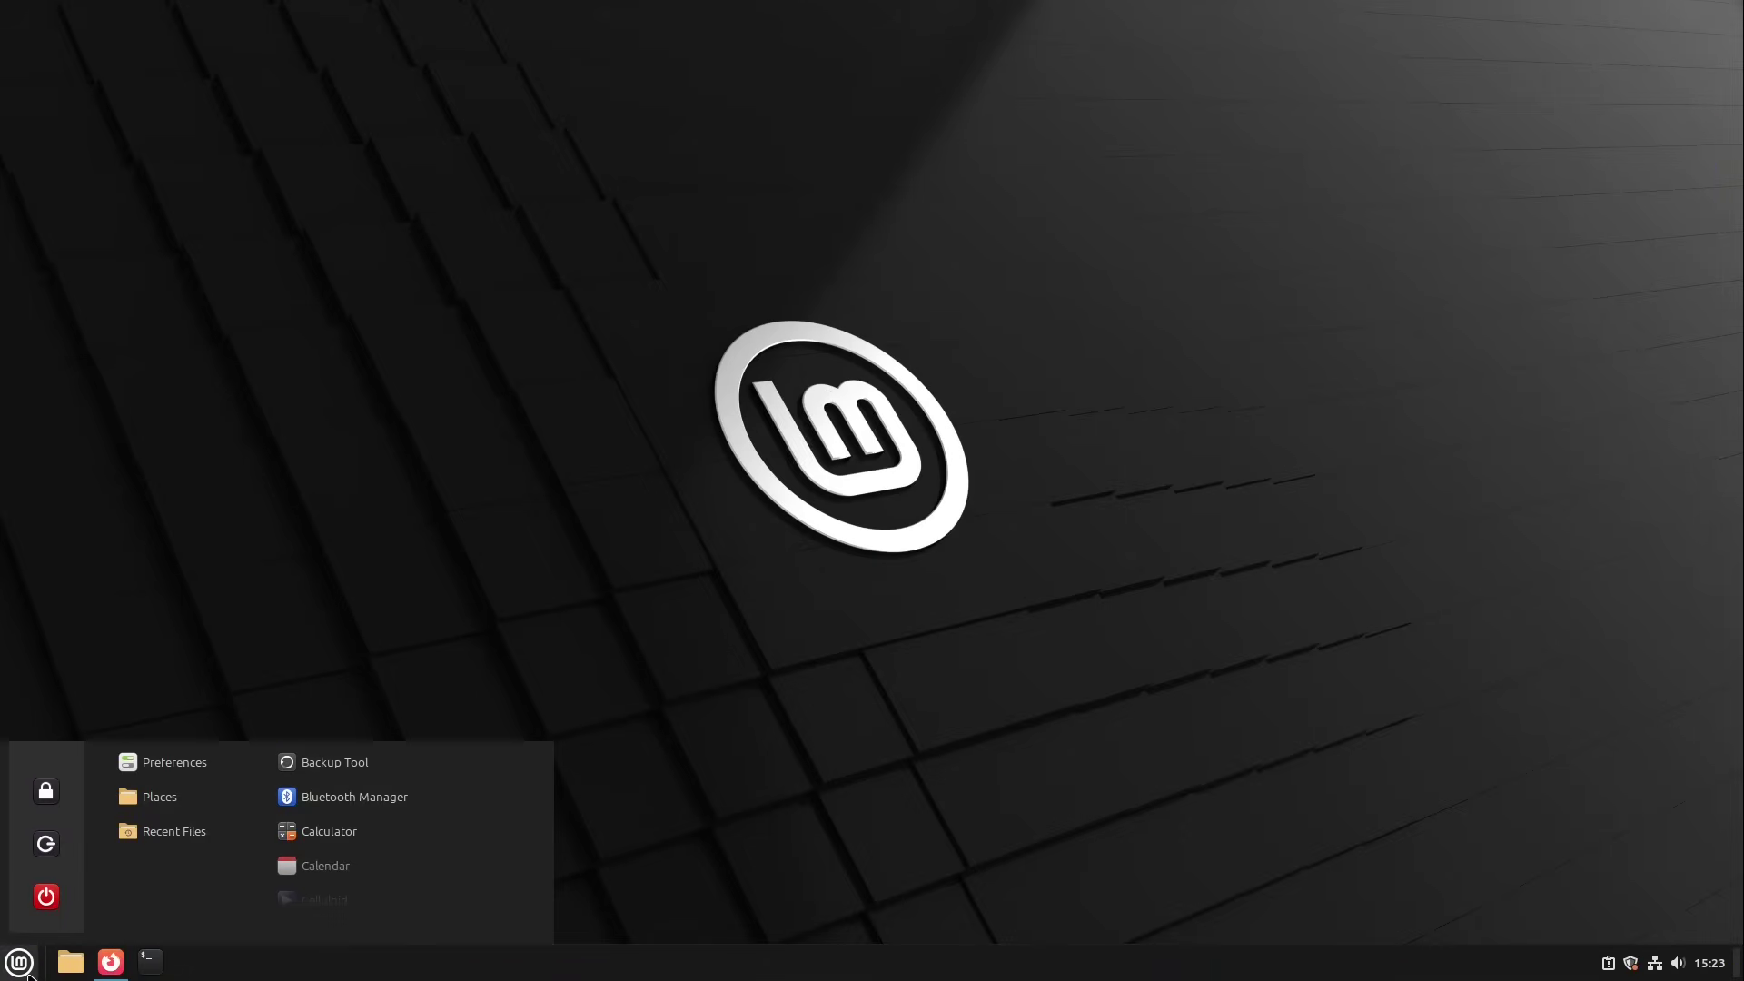
text(Kden)
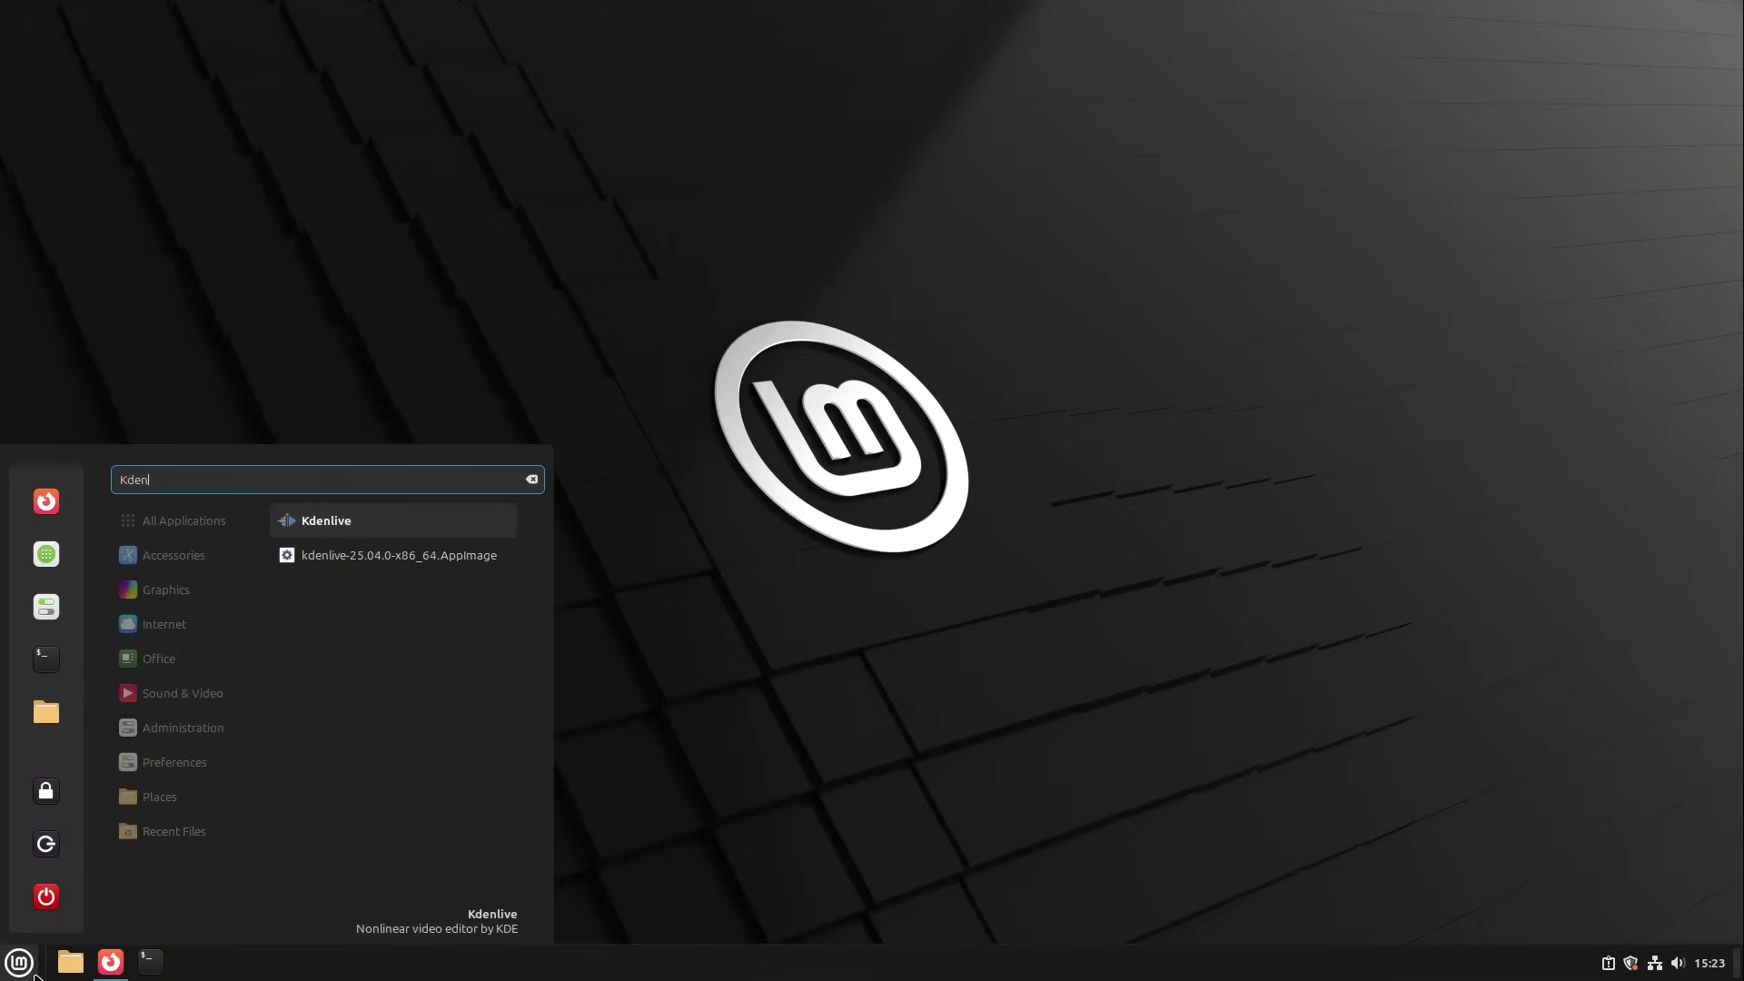
click(368, 518)
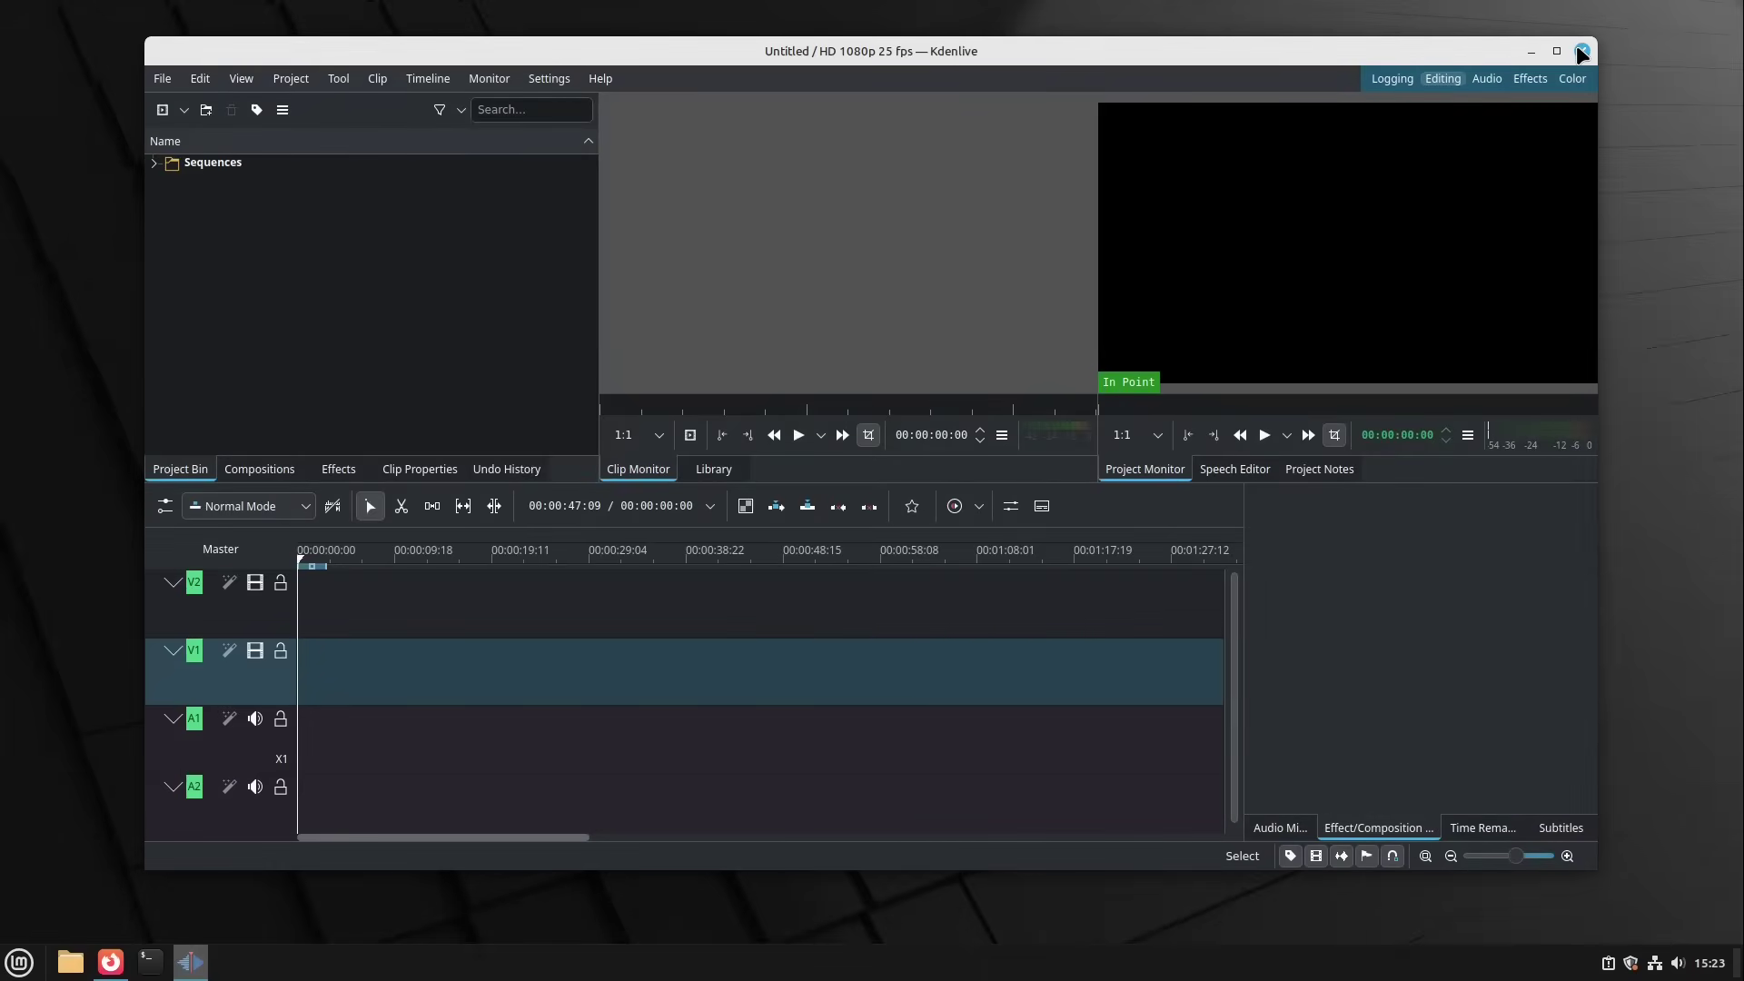
click(1581, 52)
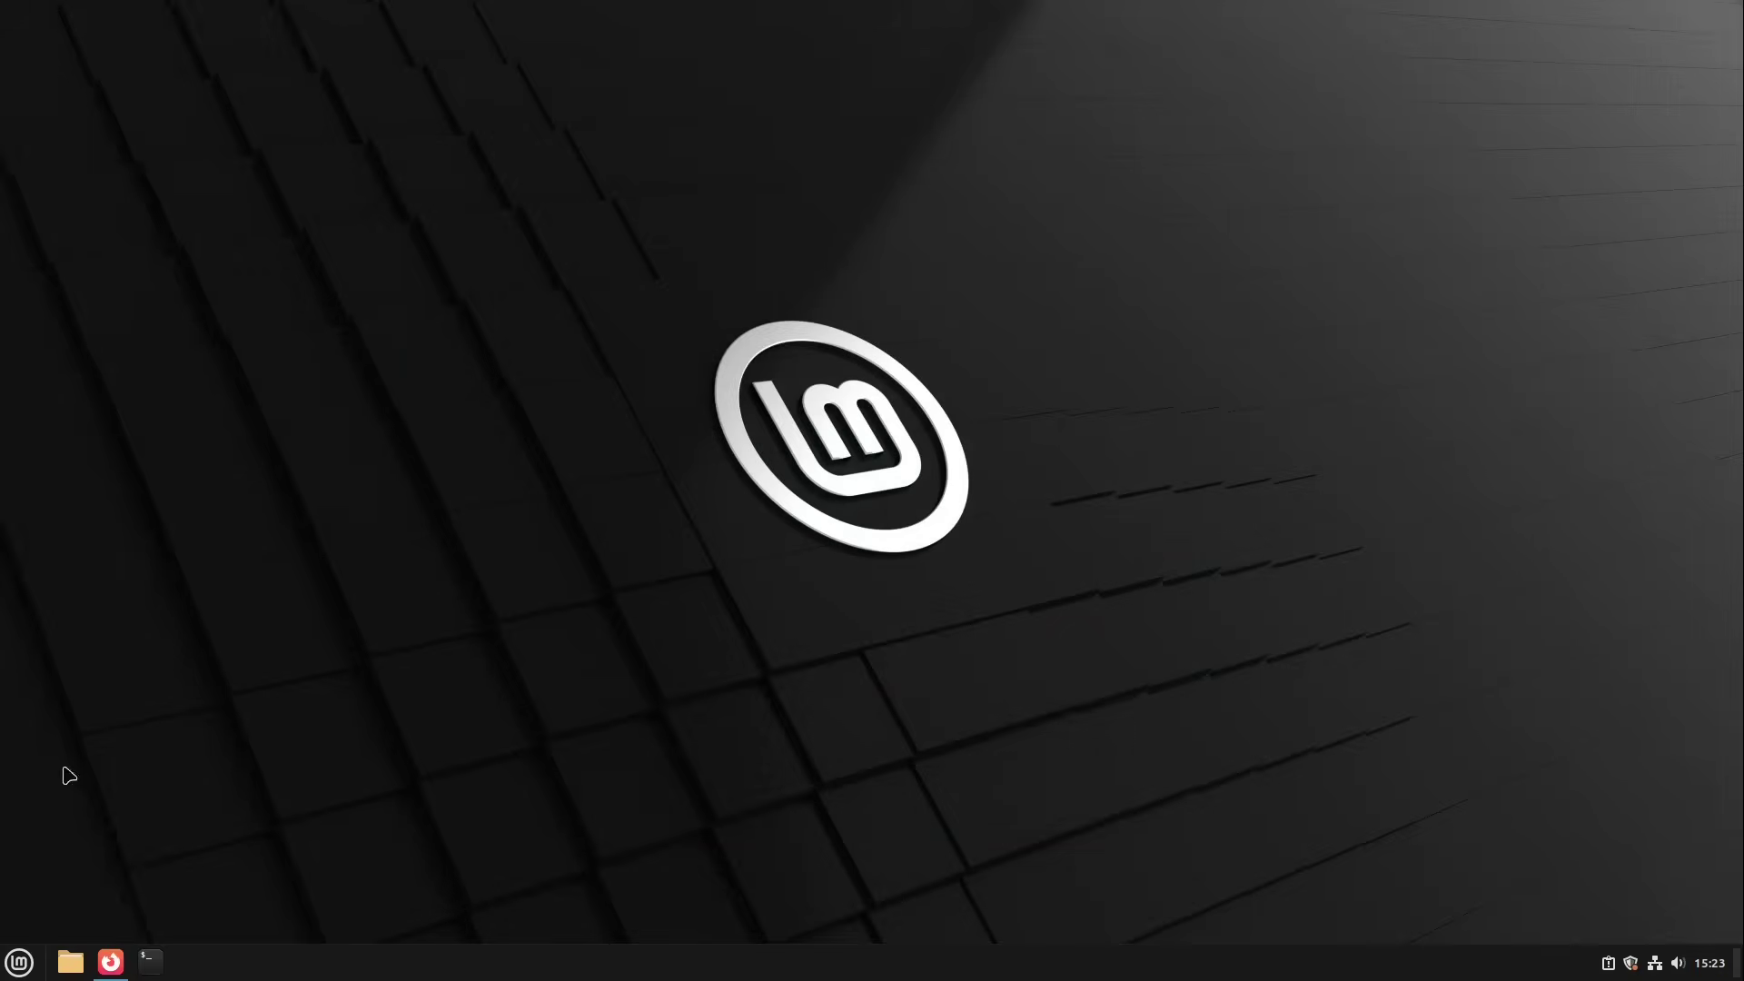
- Open the Home folder in the Files file manager
click(3, 957)
mouse_move(228, 762)
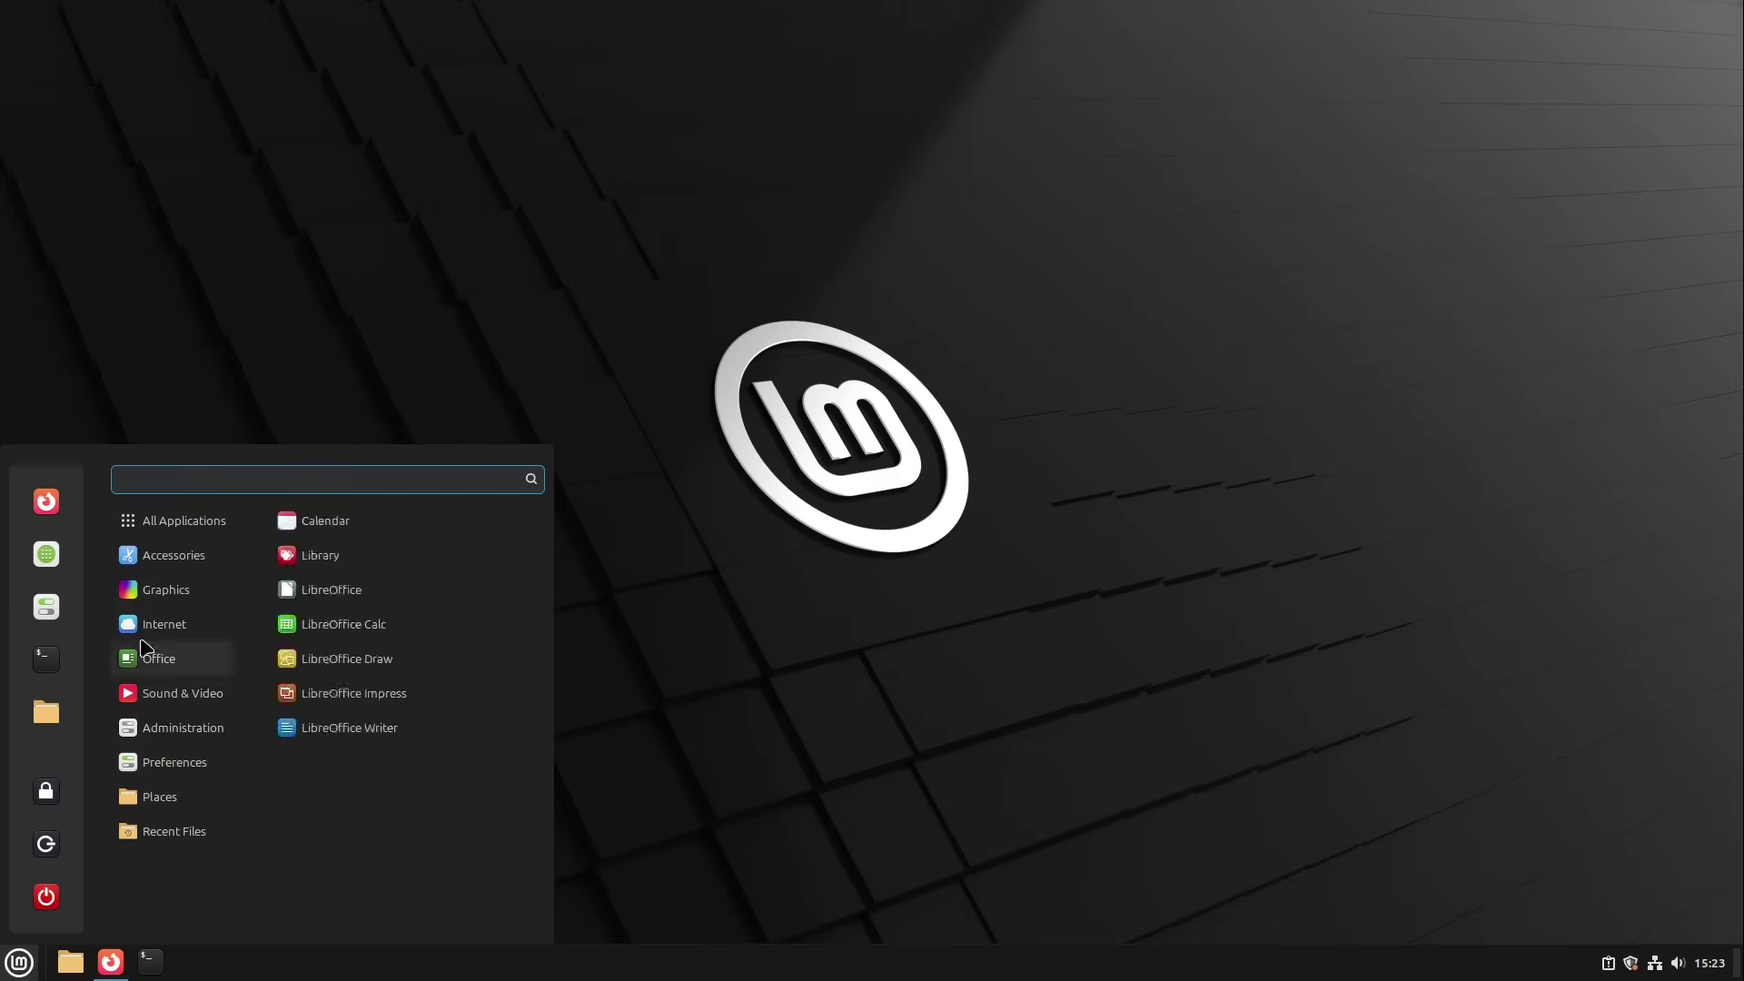
mouse_move(141, 570)
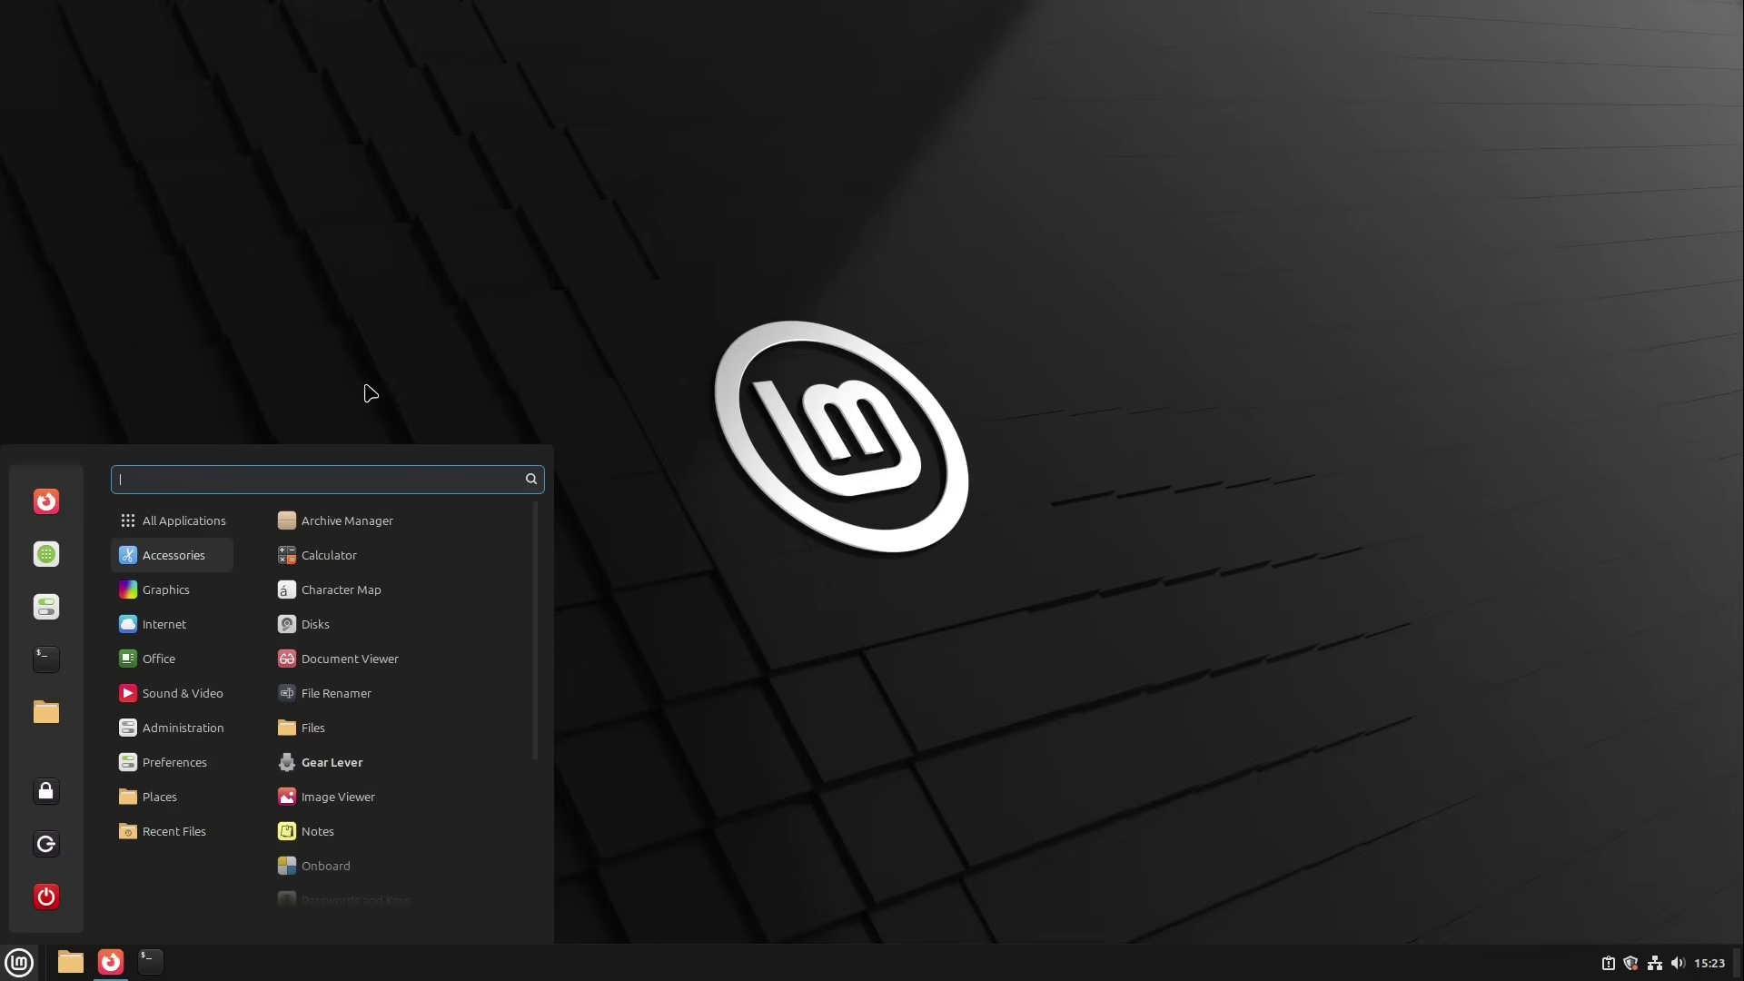
click(73, 970)
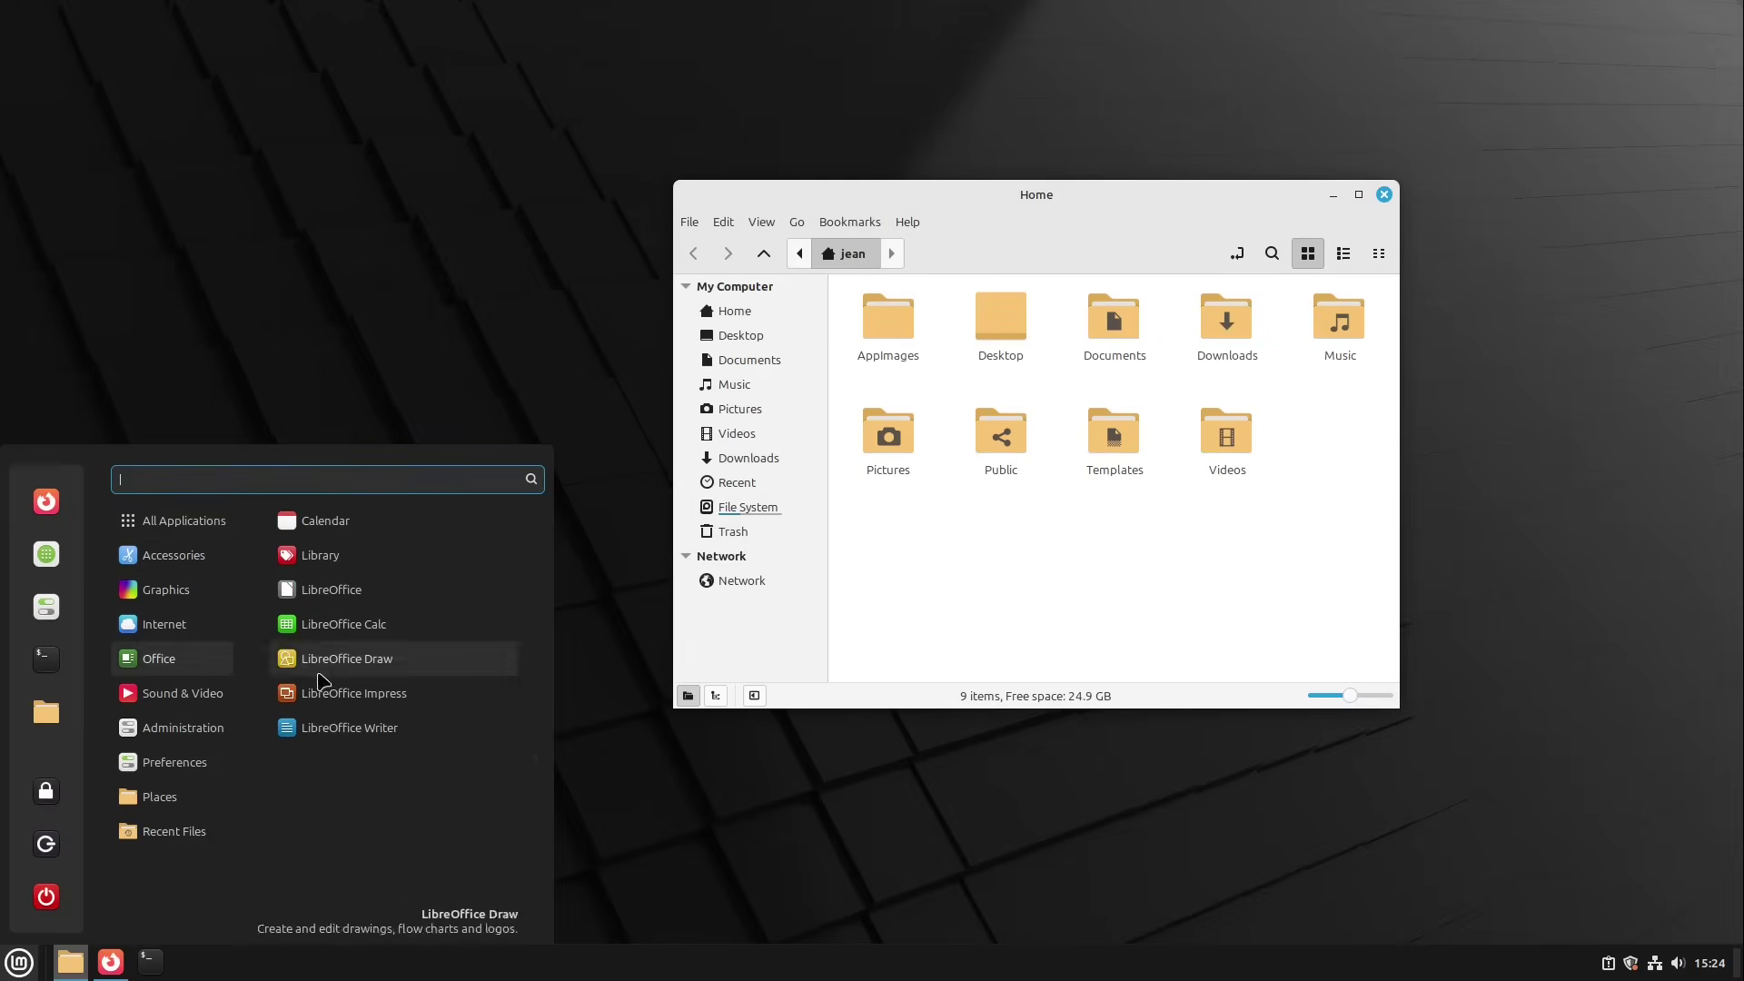
- Launch LibreOffice Writer and set the icon theme to Colibre under Options > LibreOffice > View
click(349, 727)
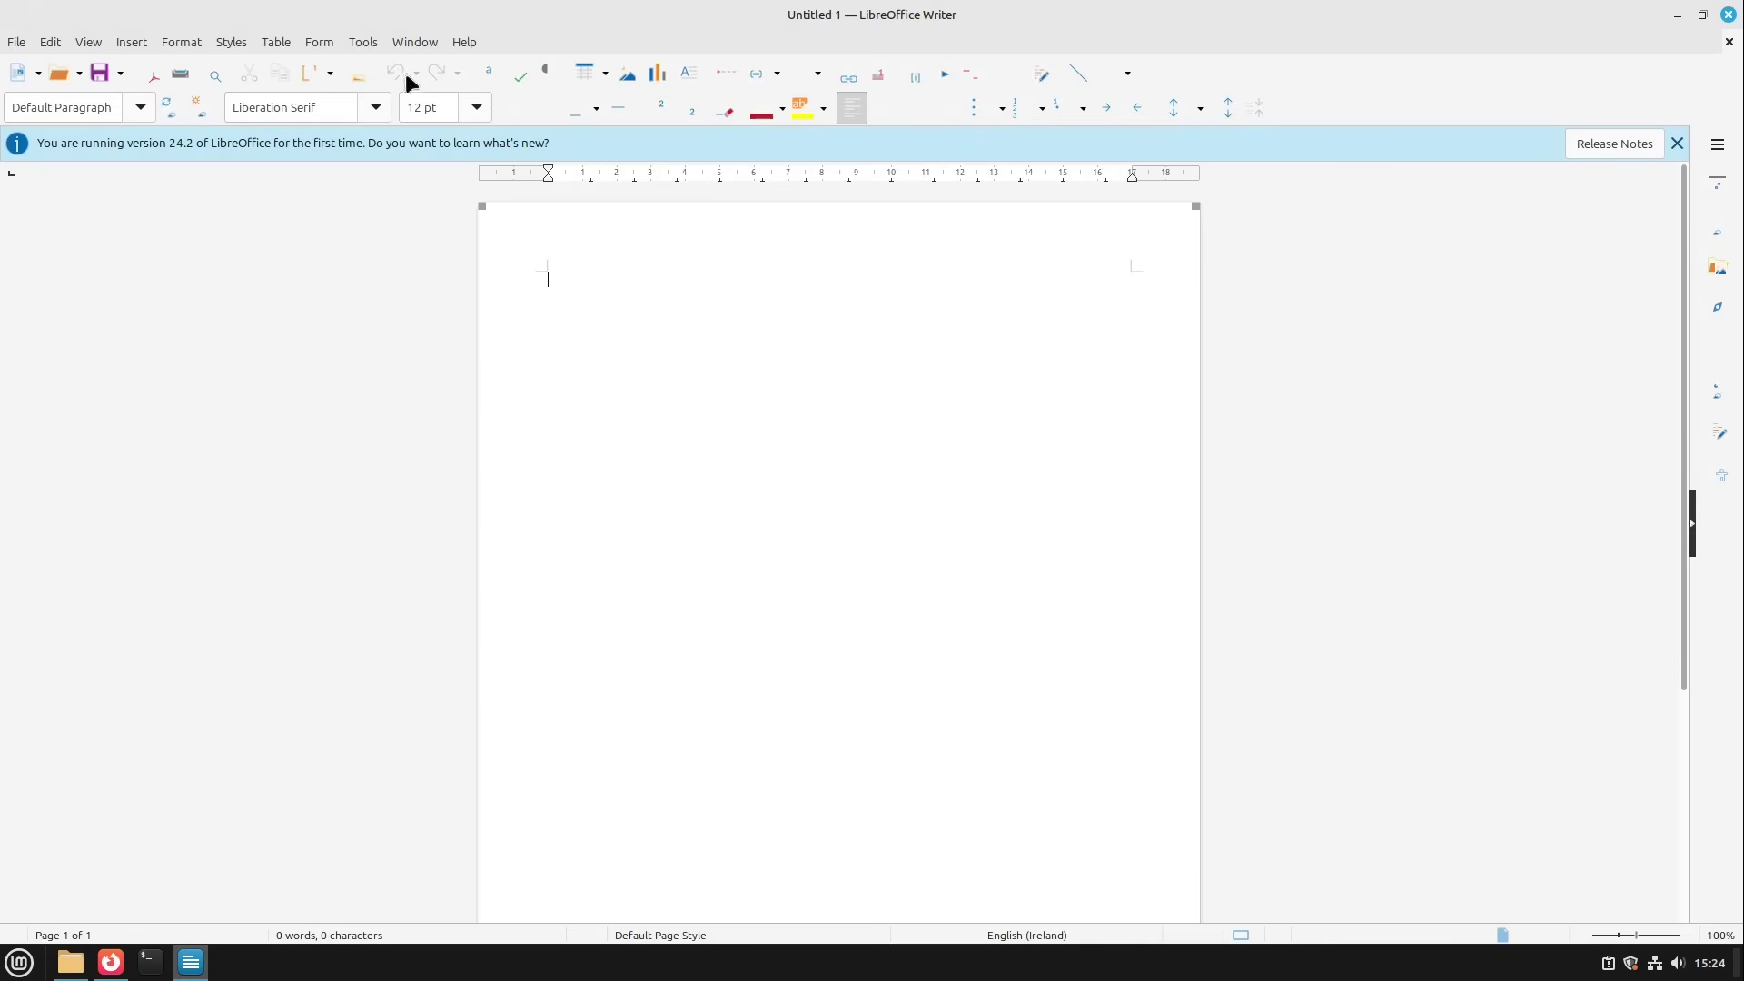
click(367, 43)
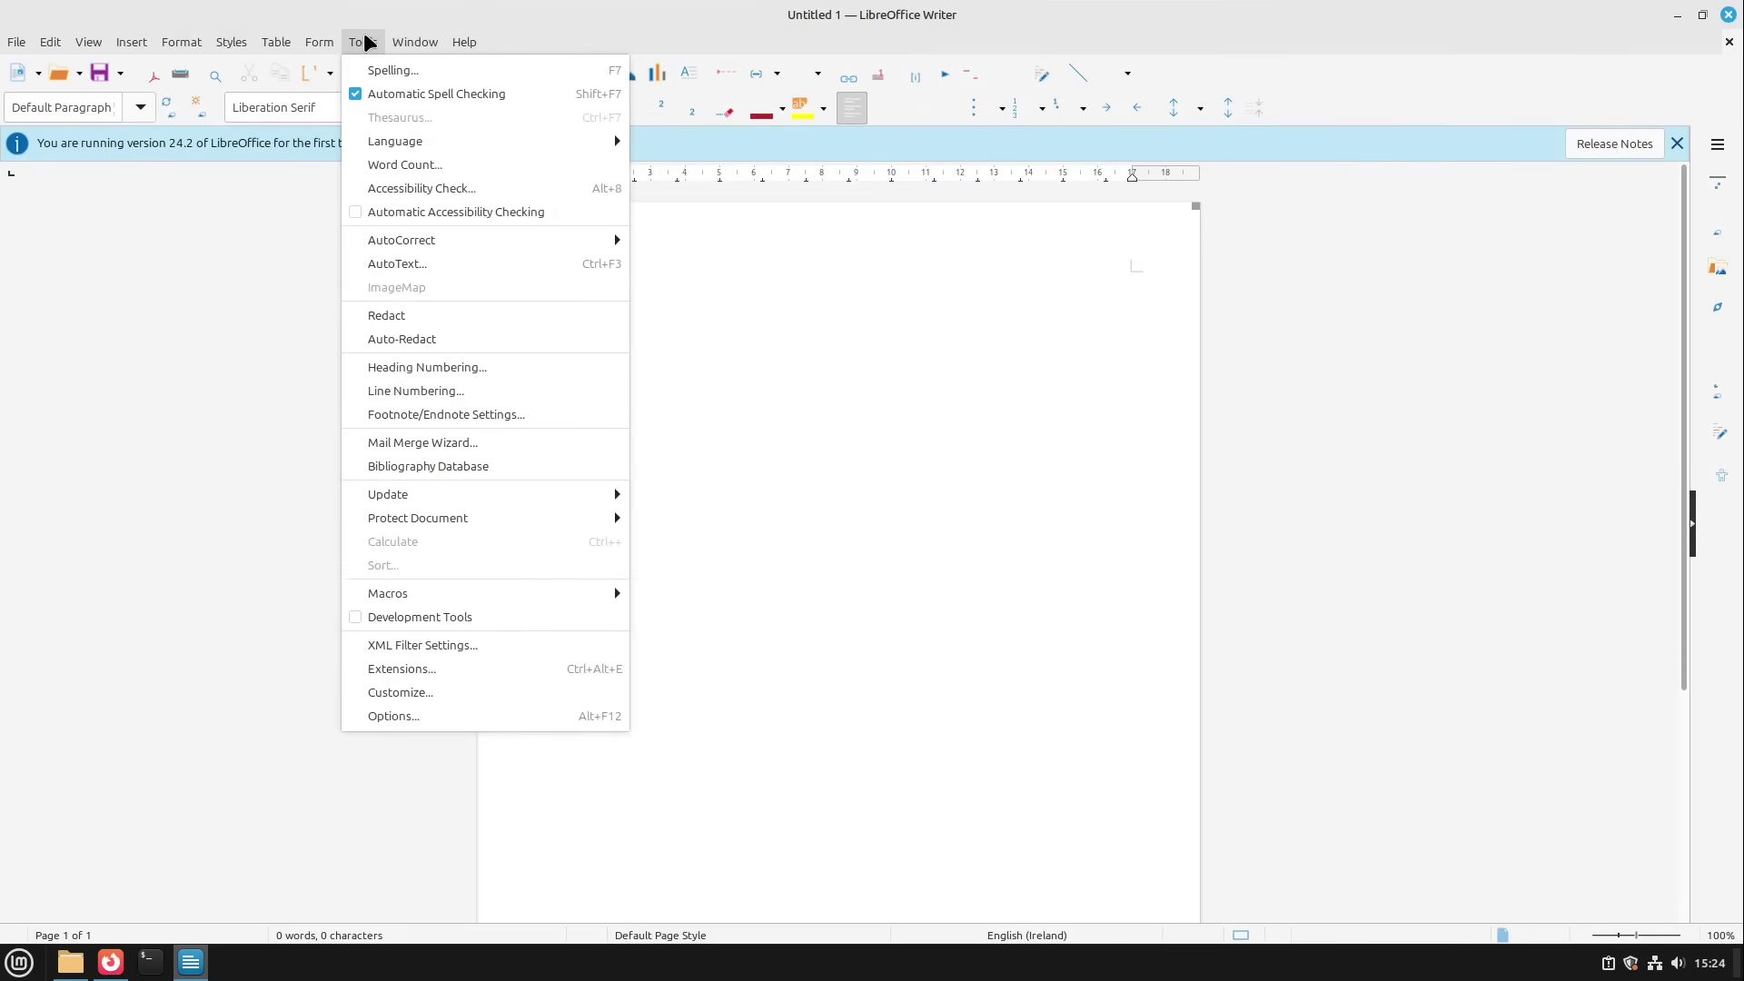
click(443, 716)
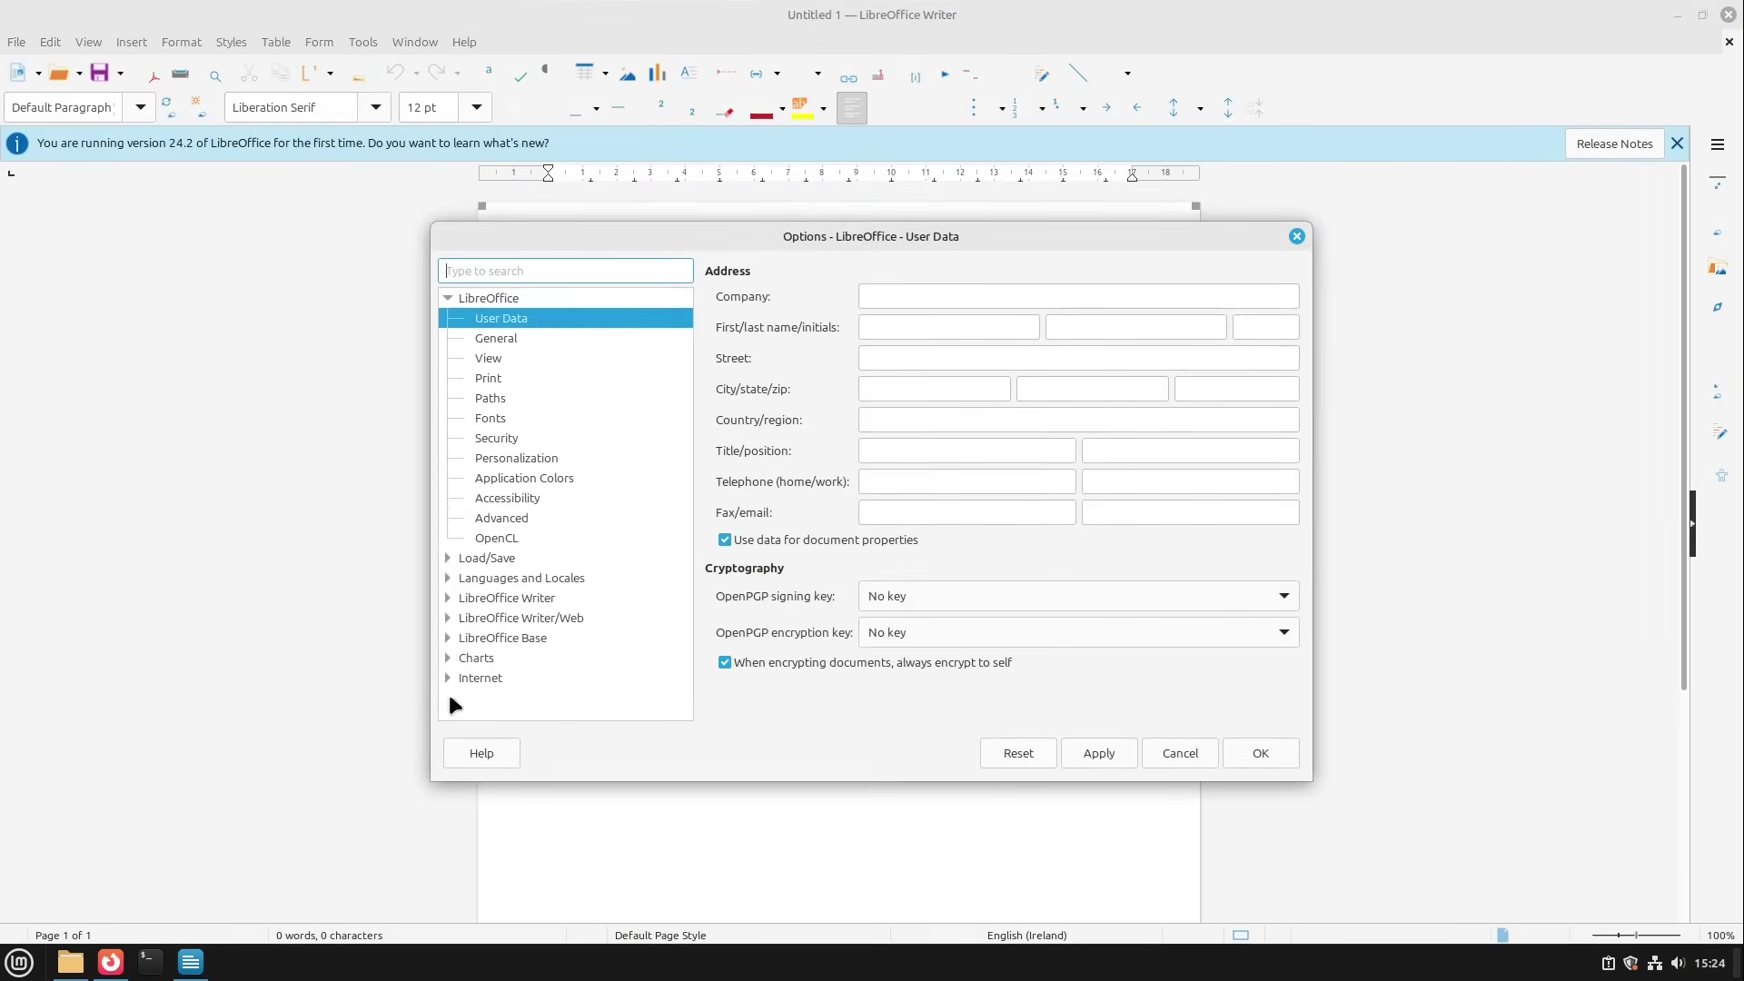
click(490, 358)
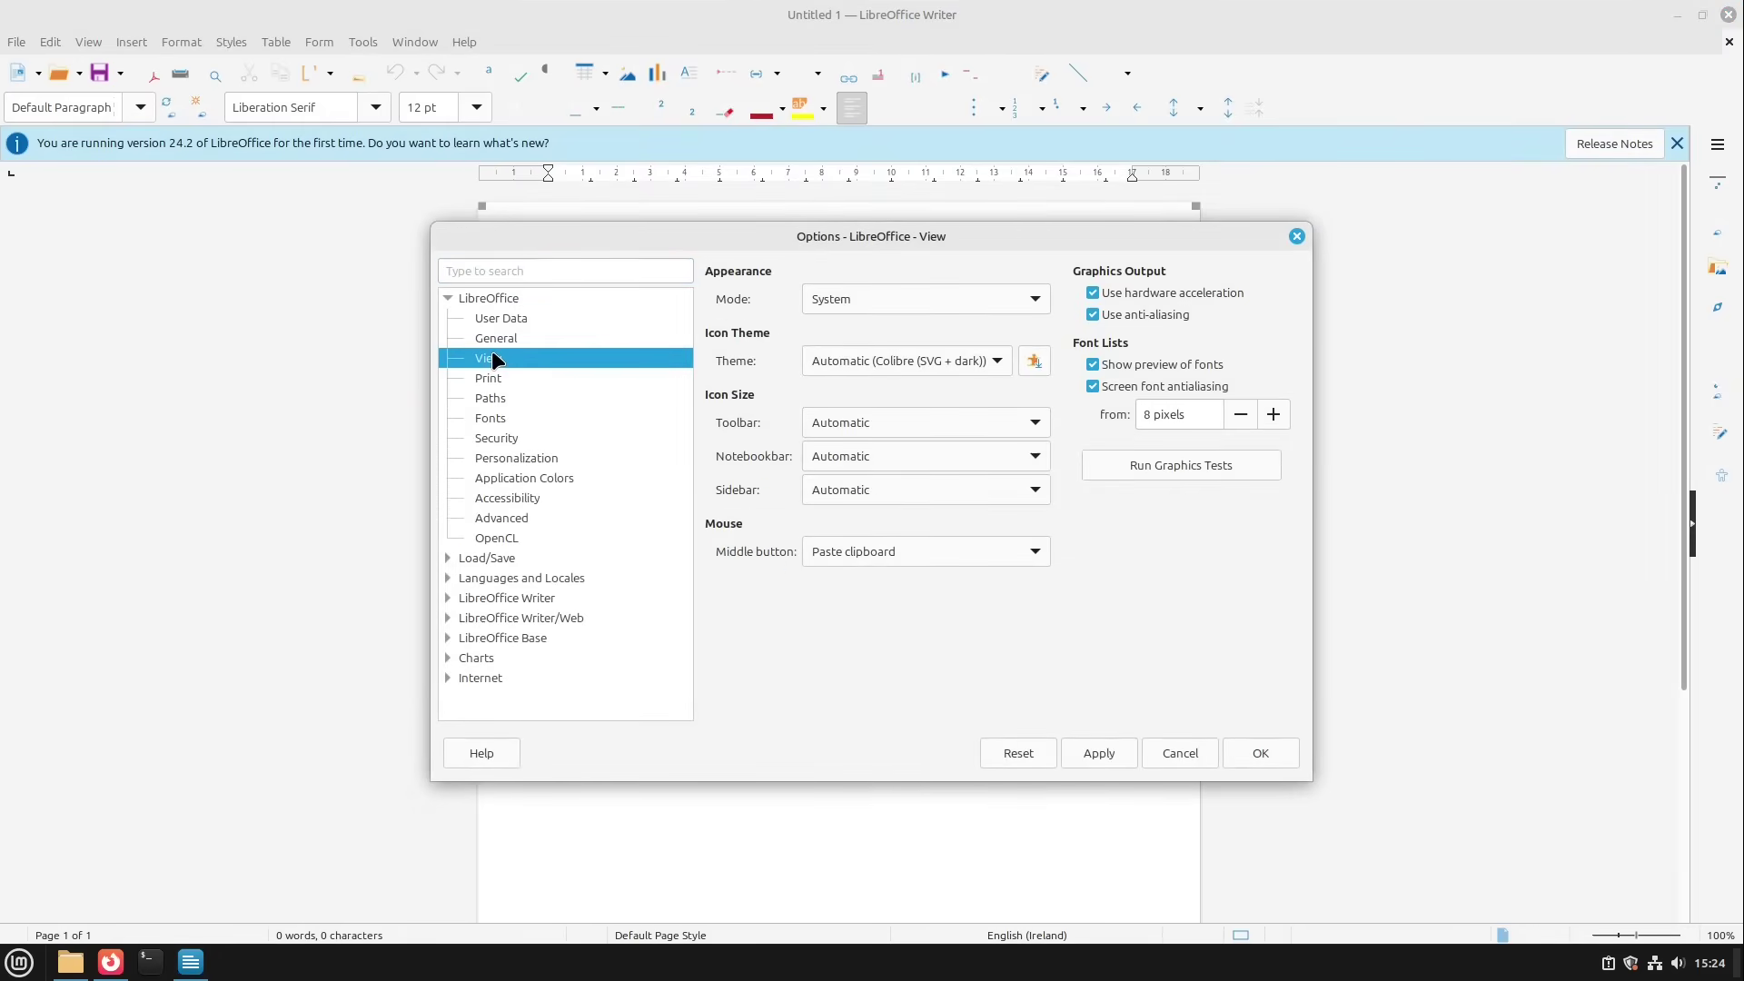
click(924, 361)
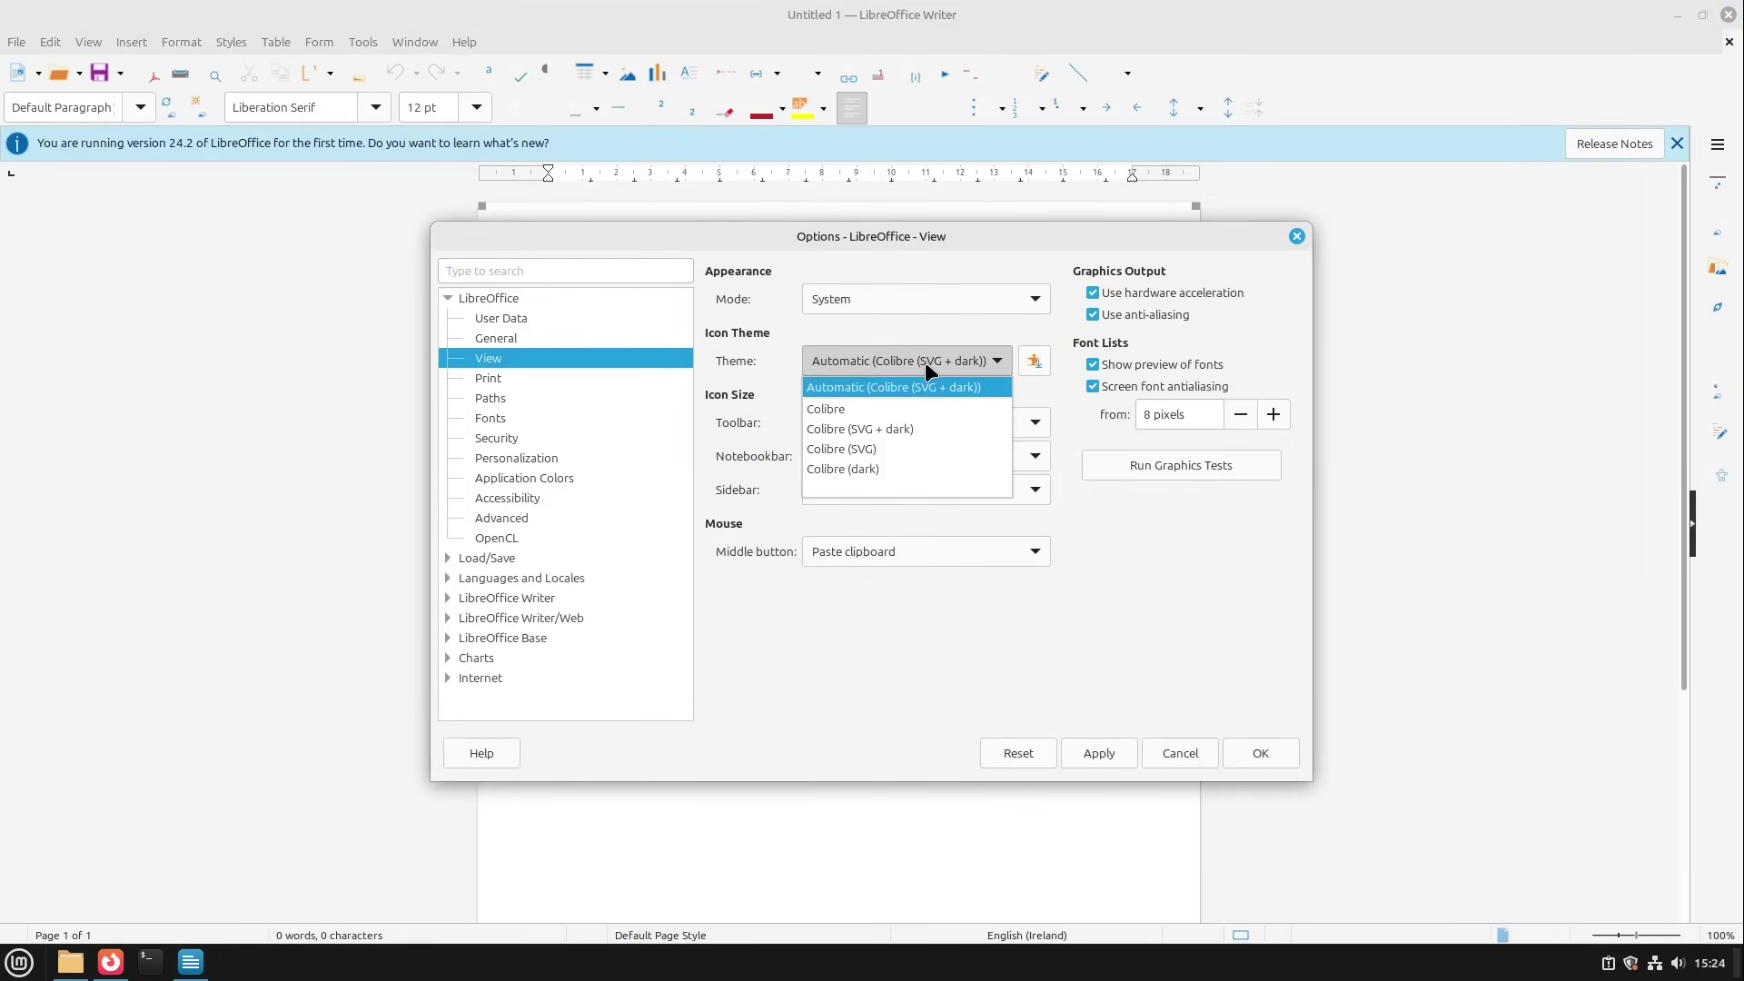
click(859, 411)
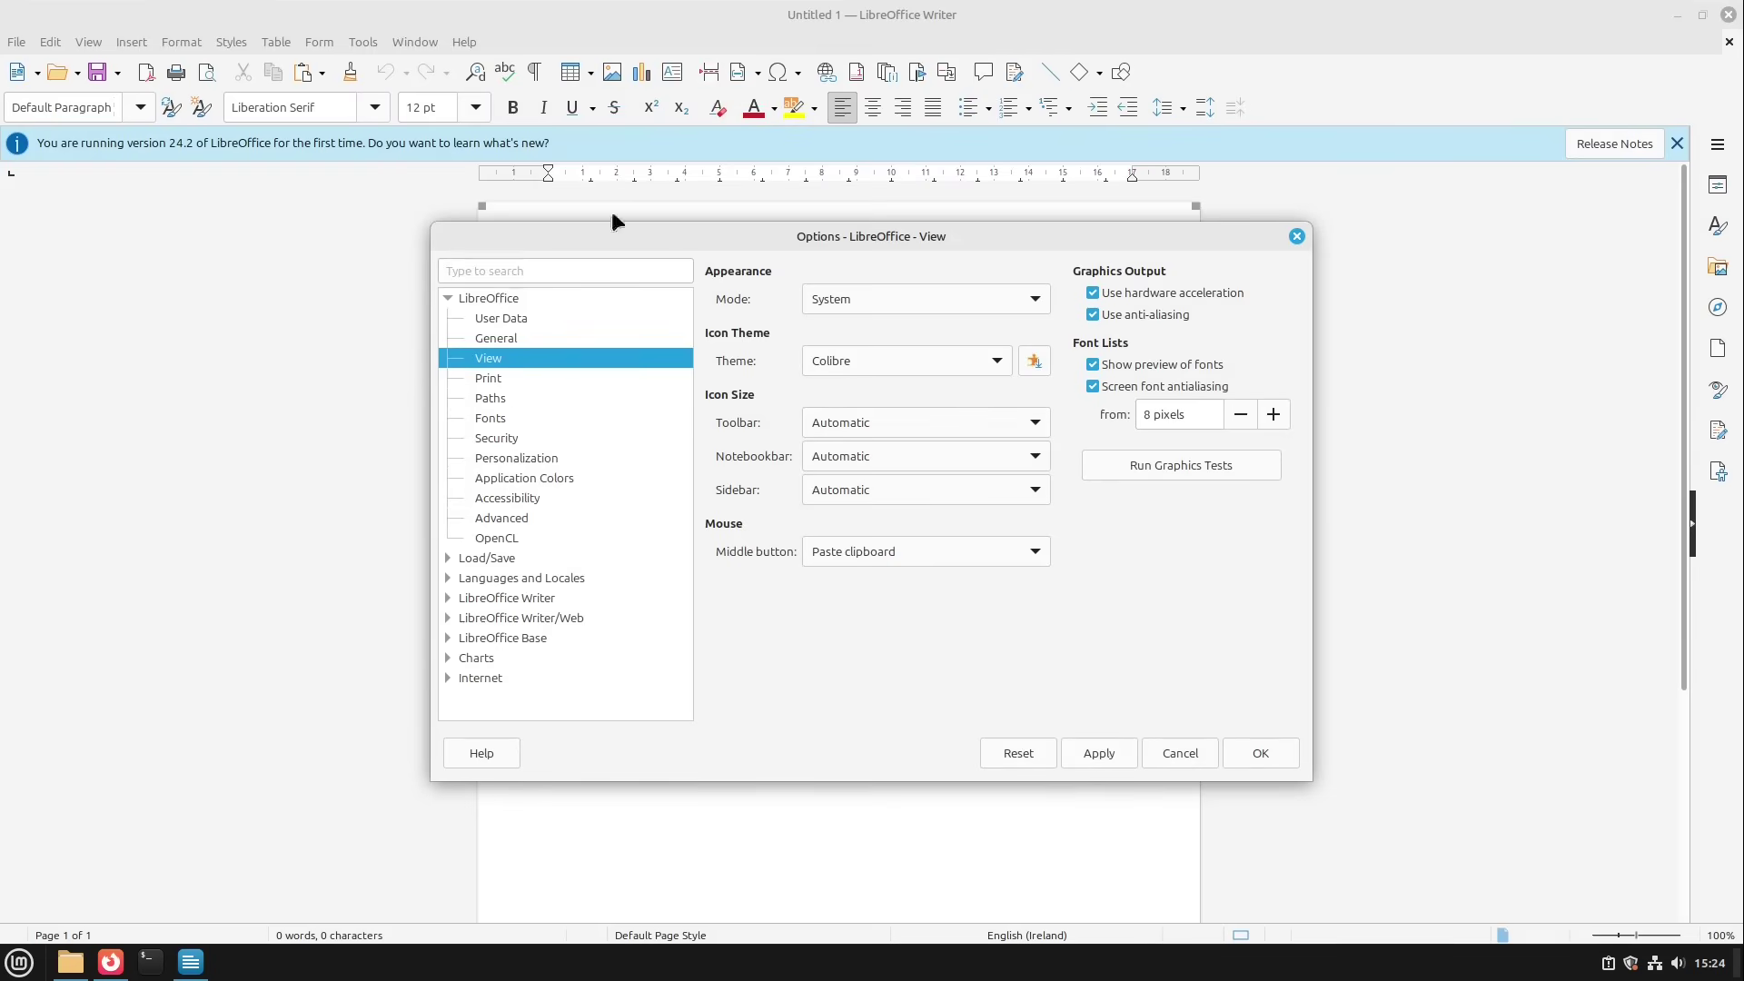
click(1258, 755)
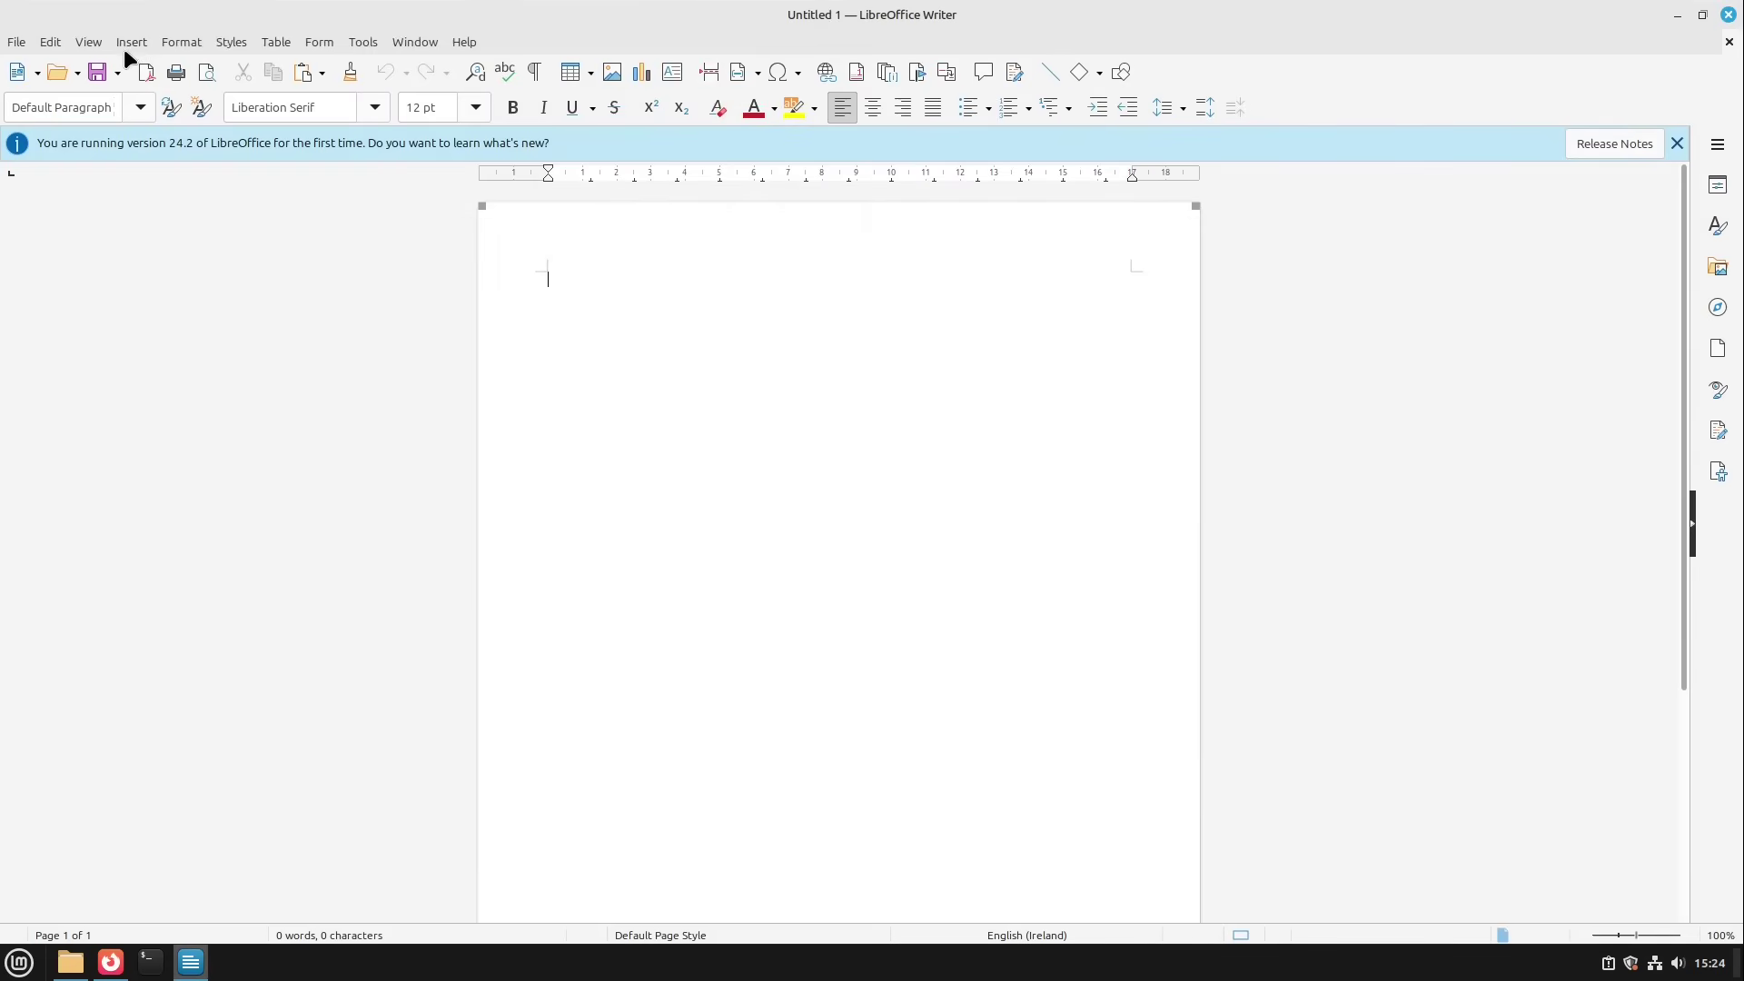
- Set the user interface to Tabbed and apply it to all LibreOffice programs
click(91, 43)
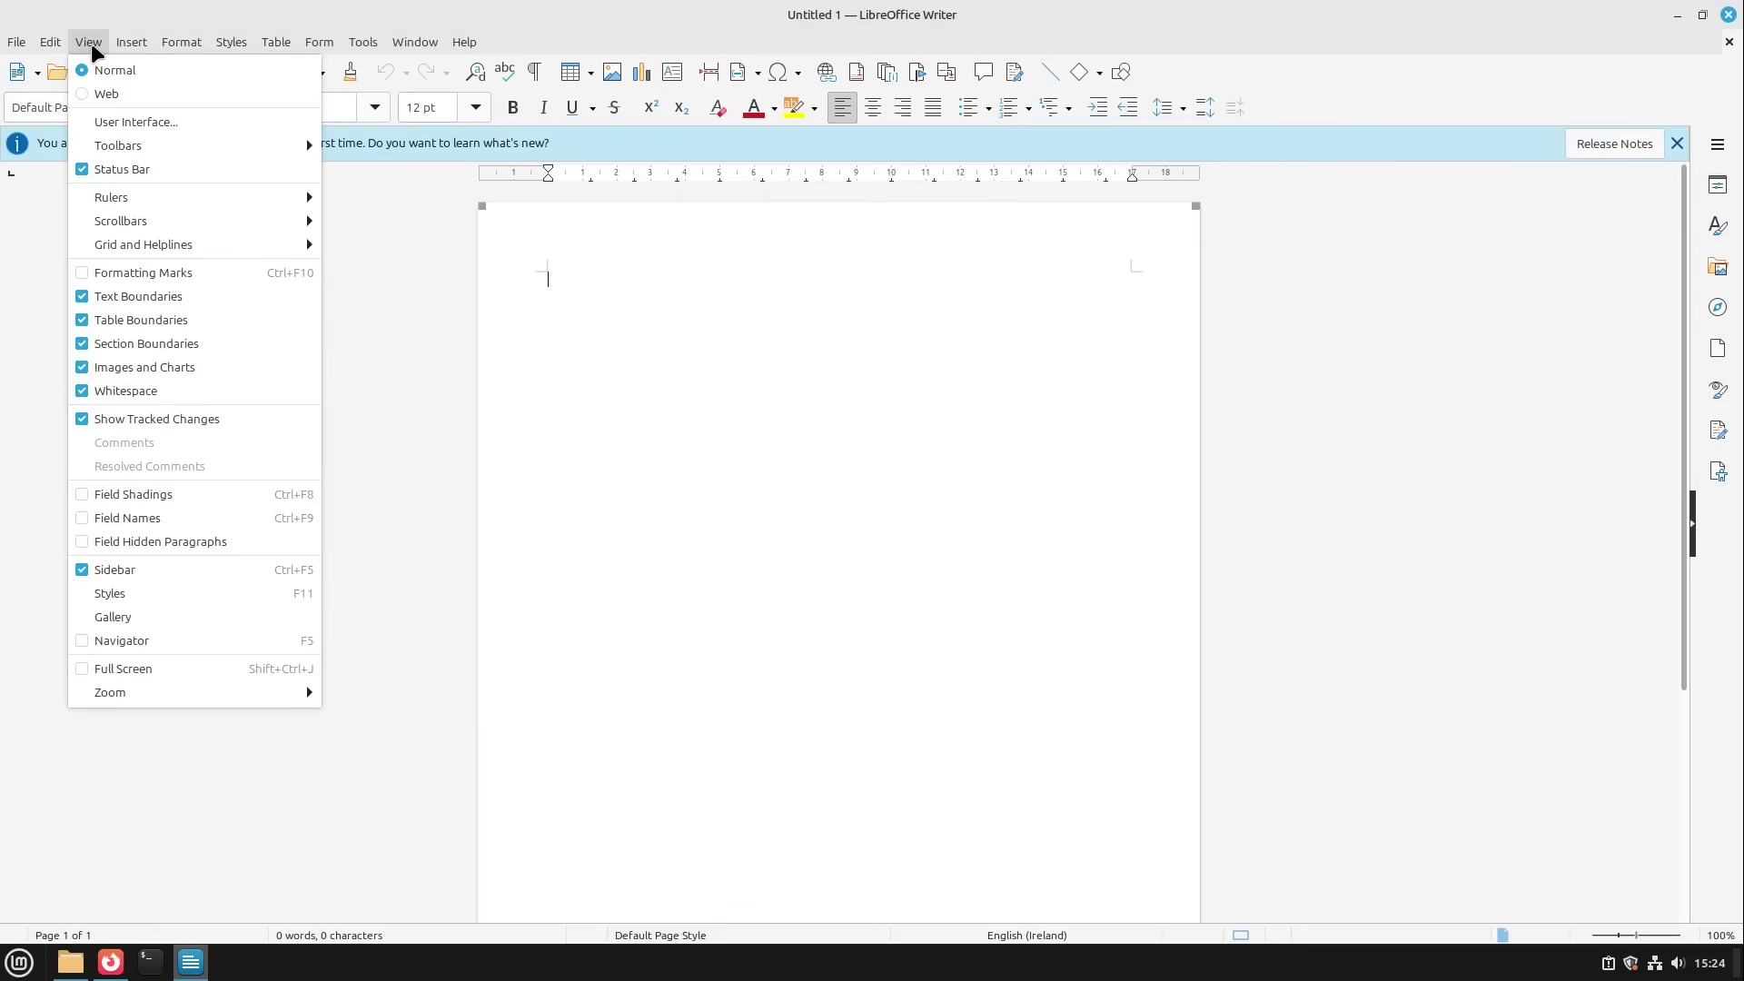
click(162, 128)
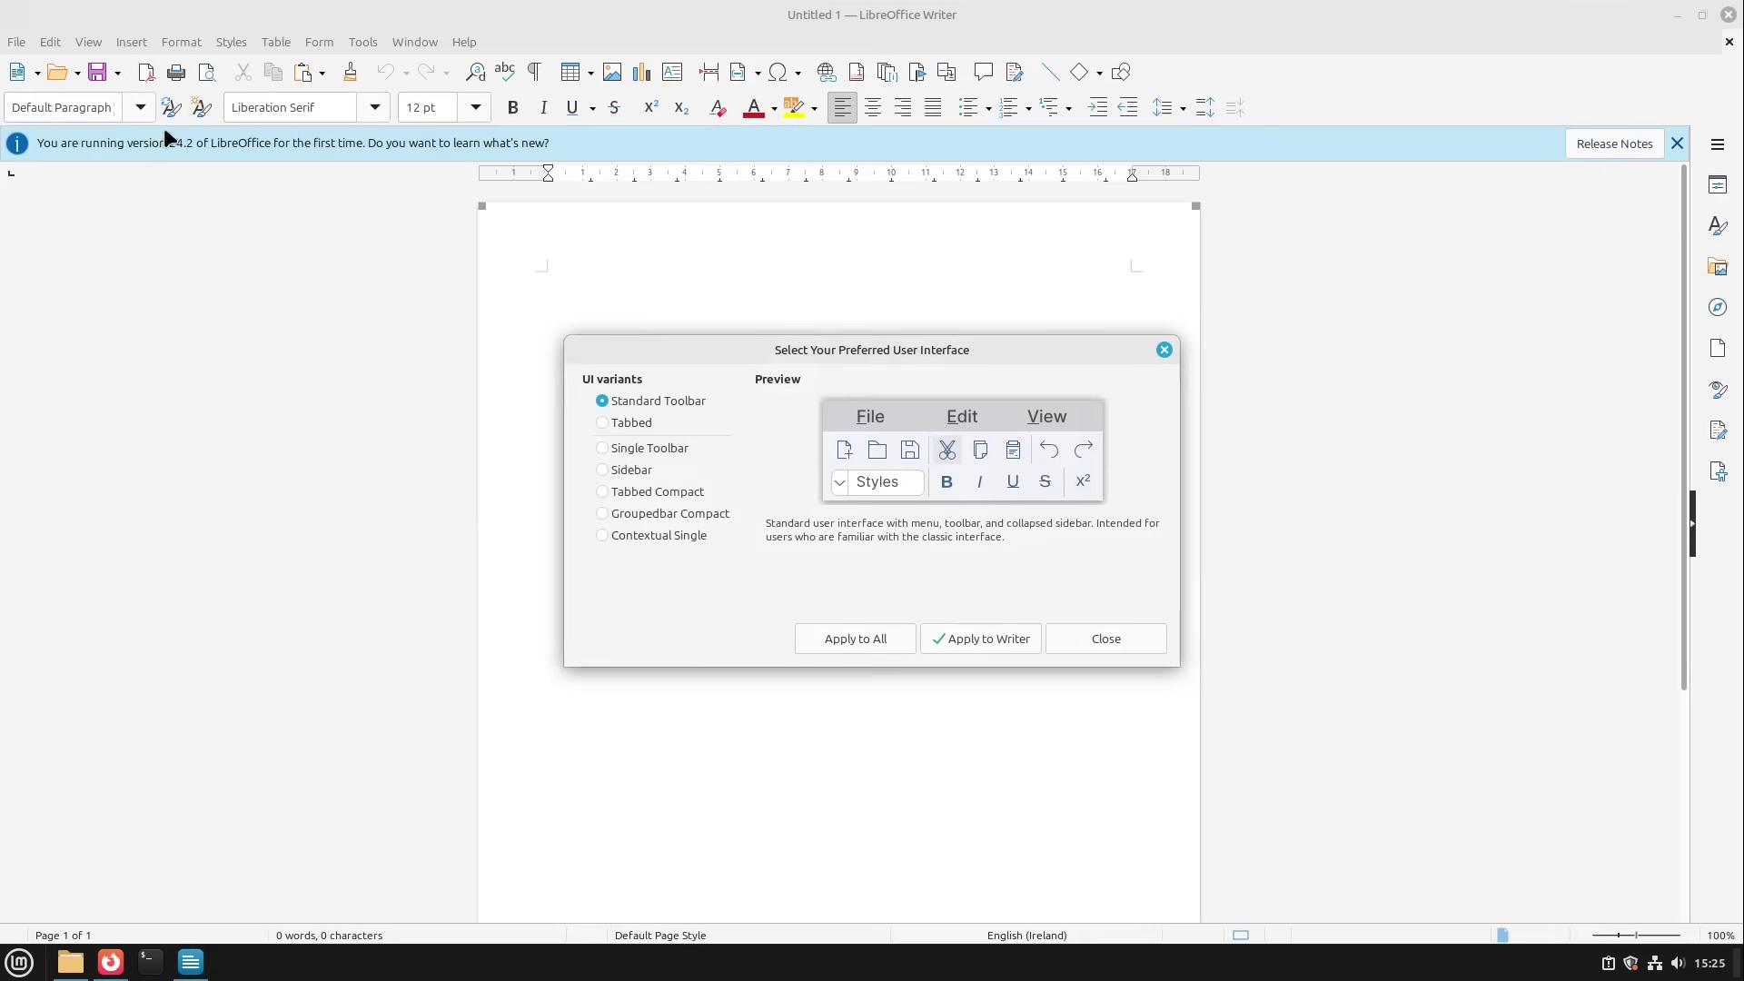
click(623, 422)
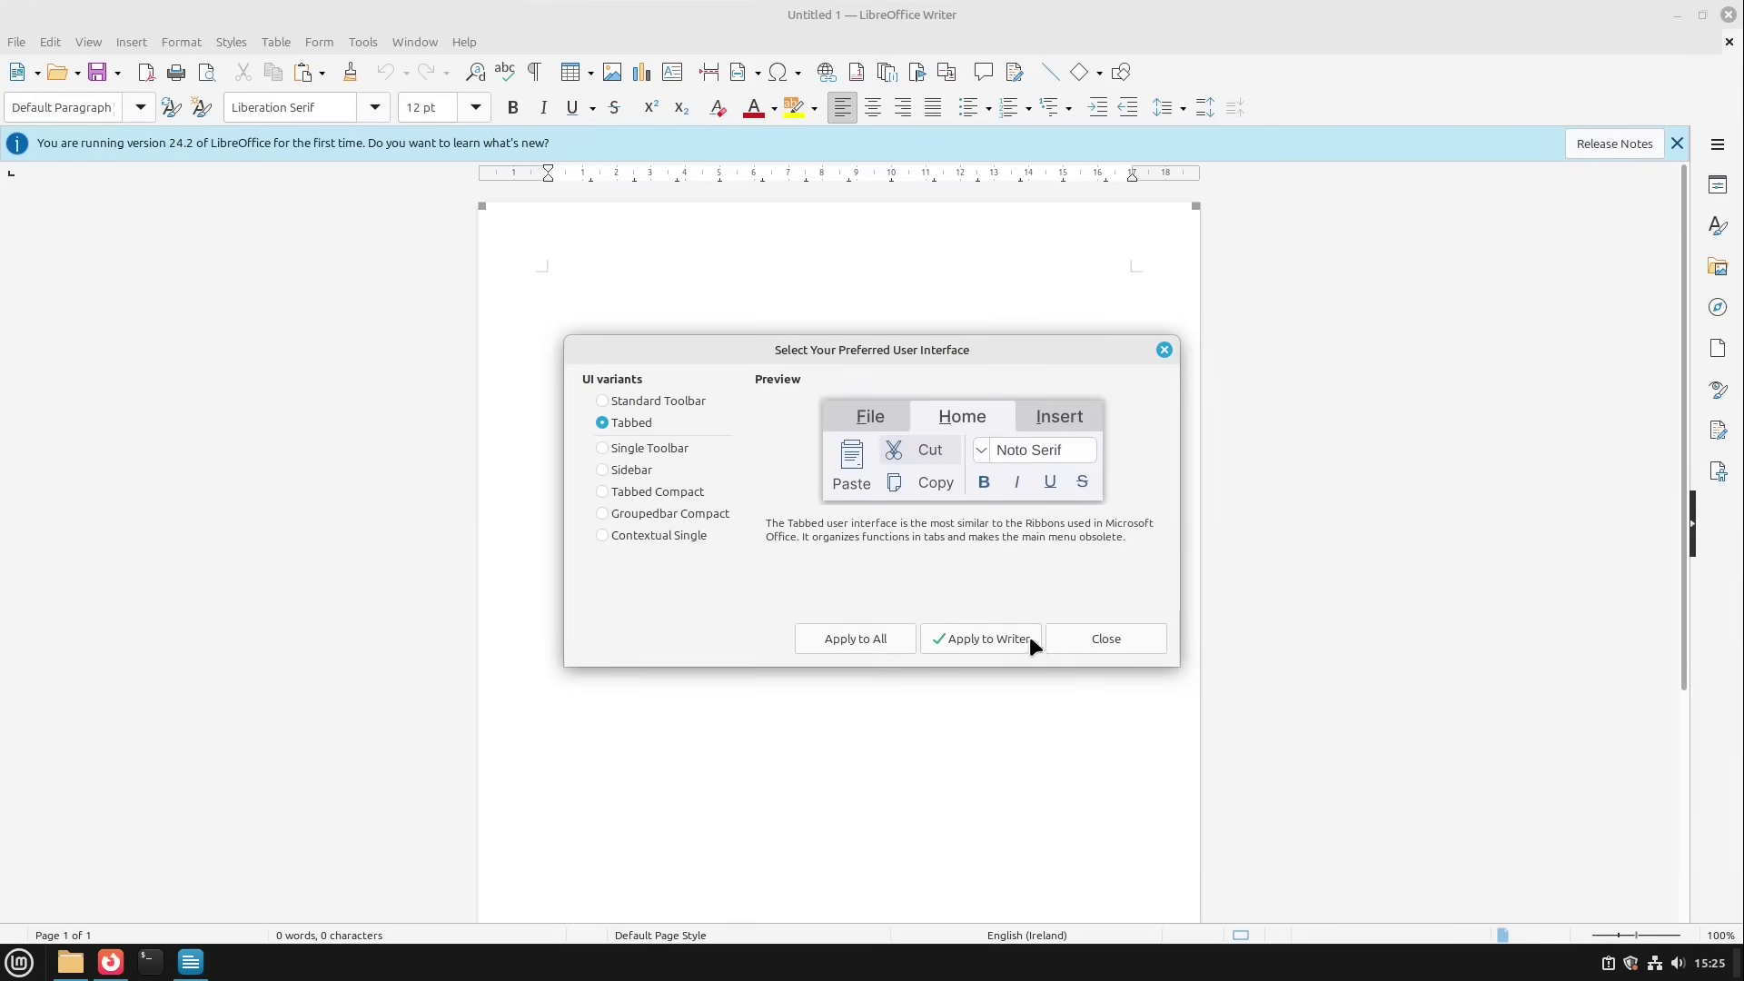
click(857, 637)
click(1112, 639)
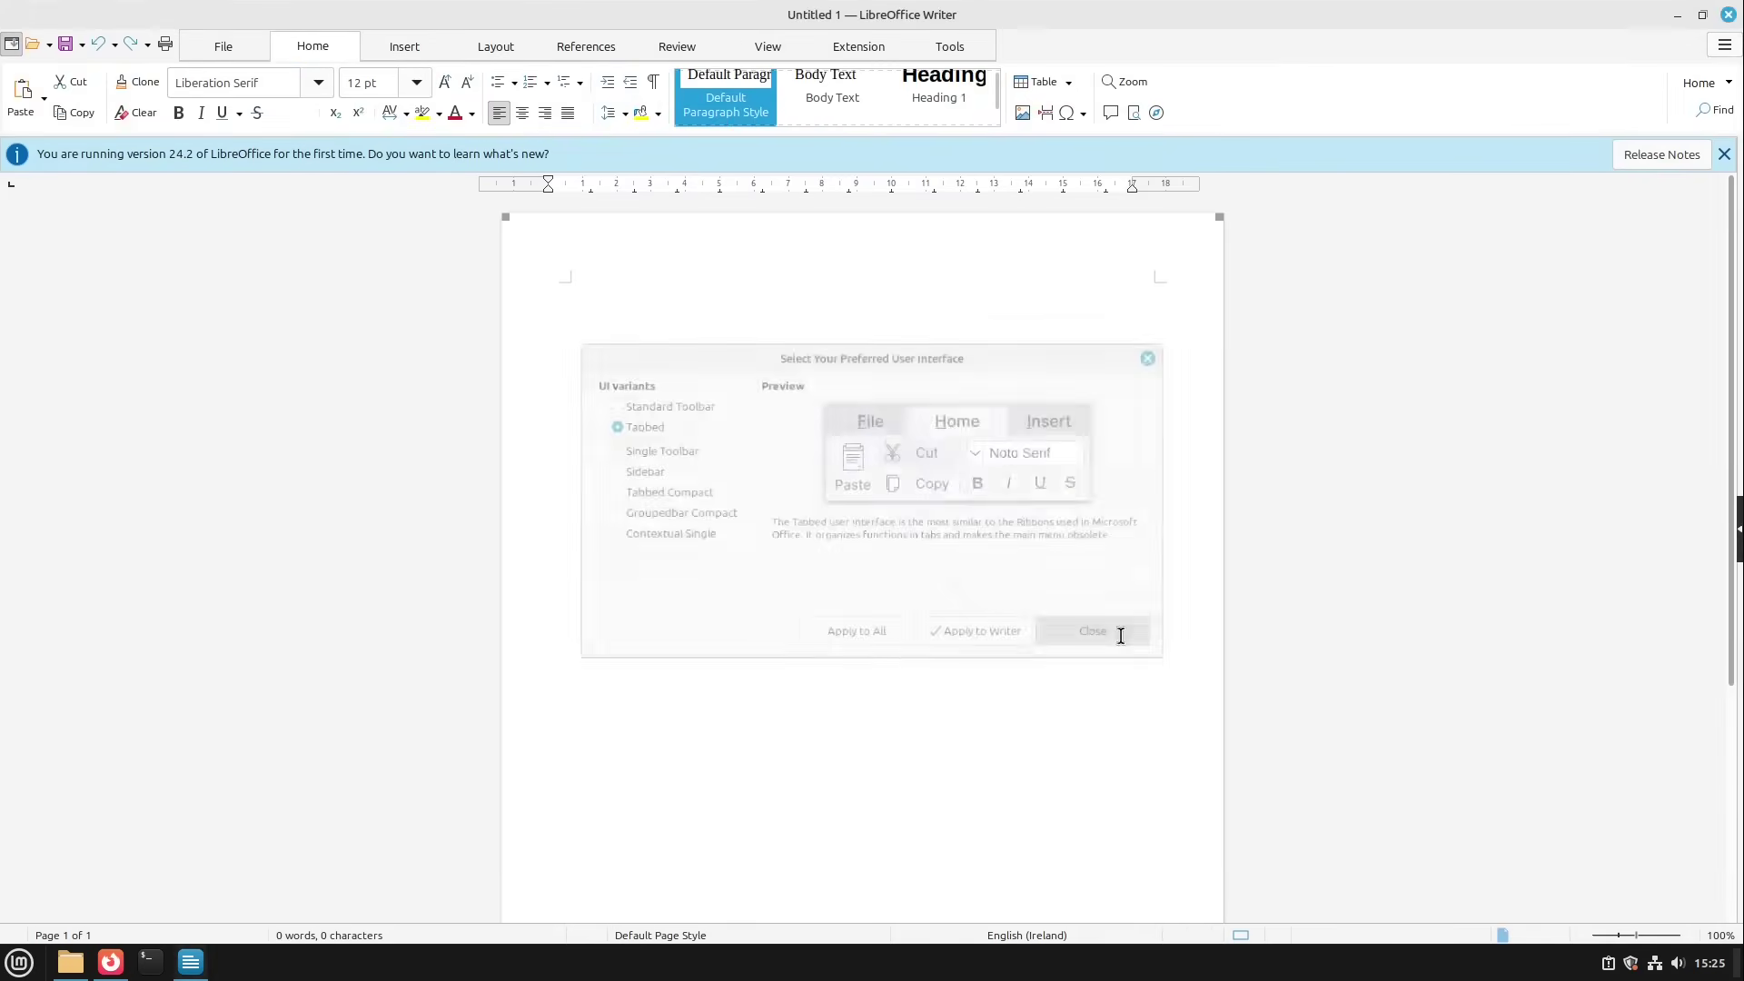
- Browse the Insert, Layout, Home and File ribbon groups, ending back on Home
click(401, 44)
click(489, 44)
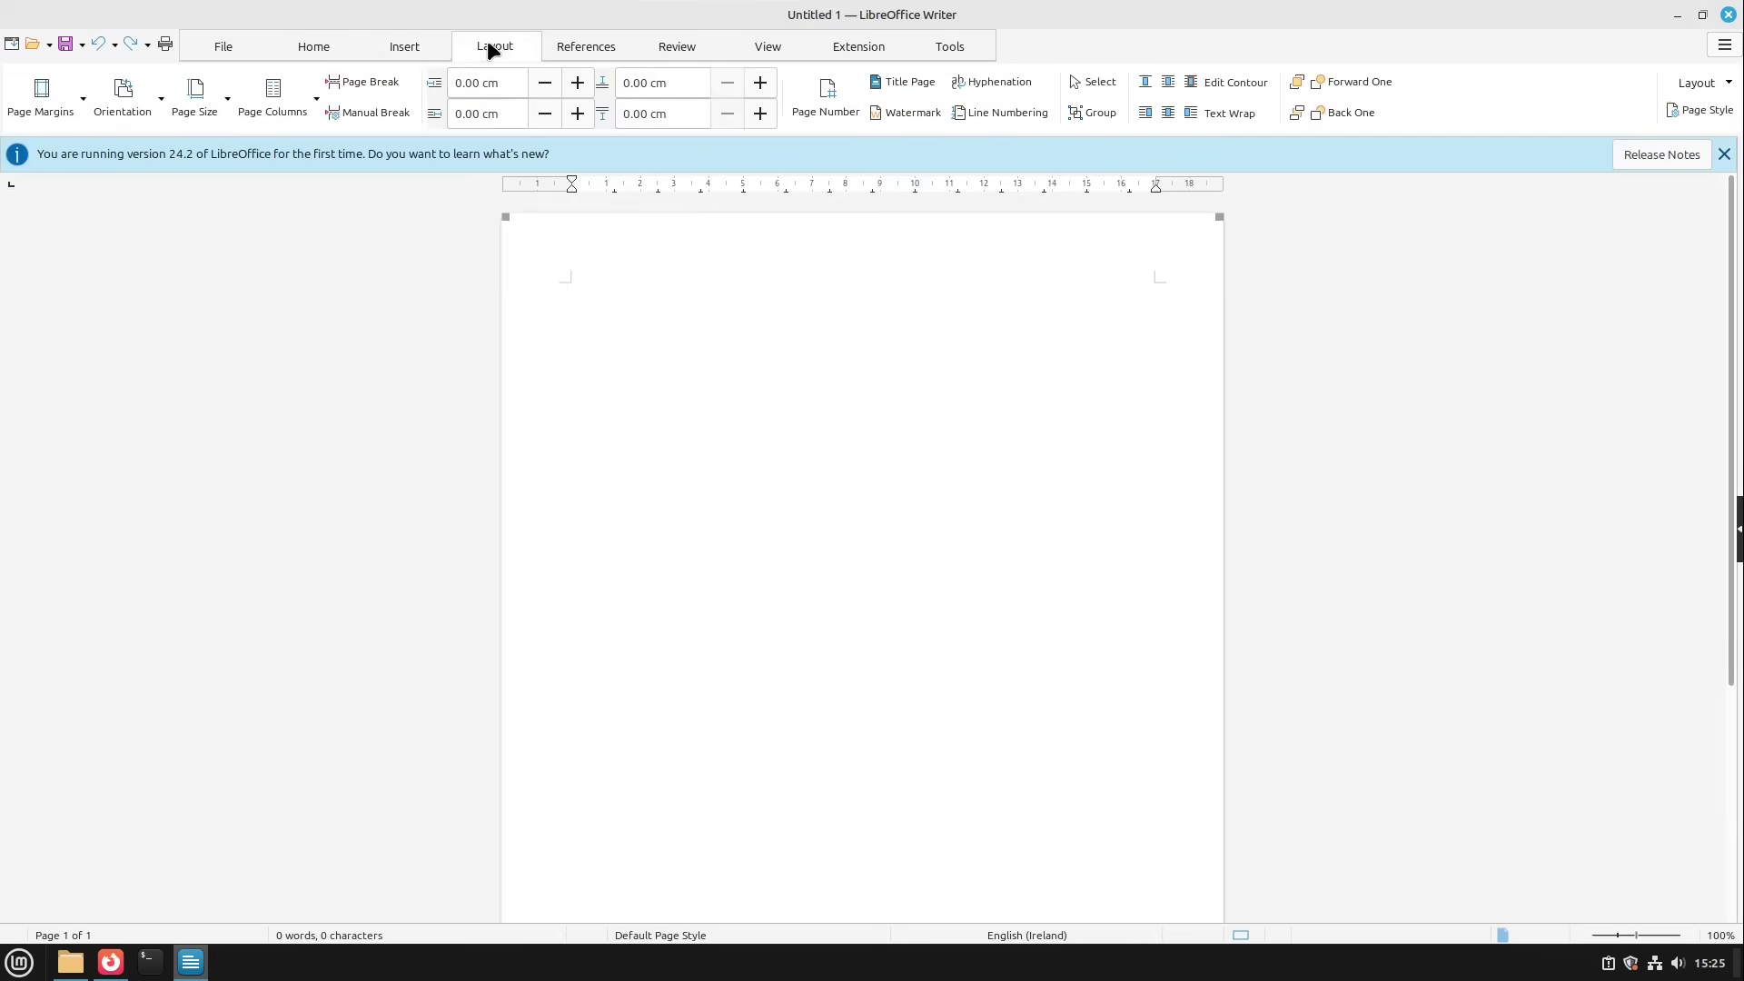
click(411, 40)
click(329, 40)
click(229, 44)
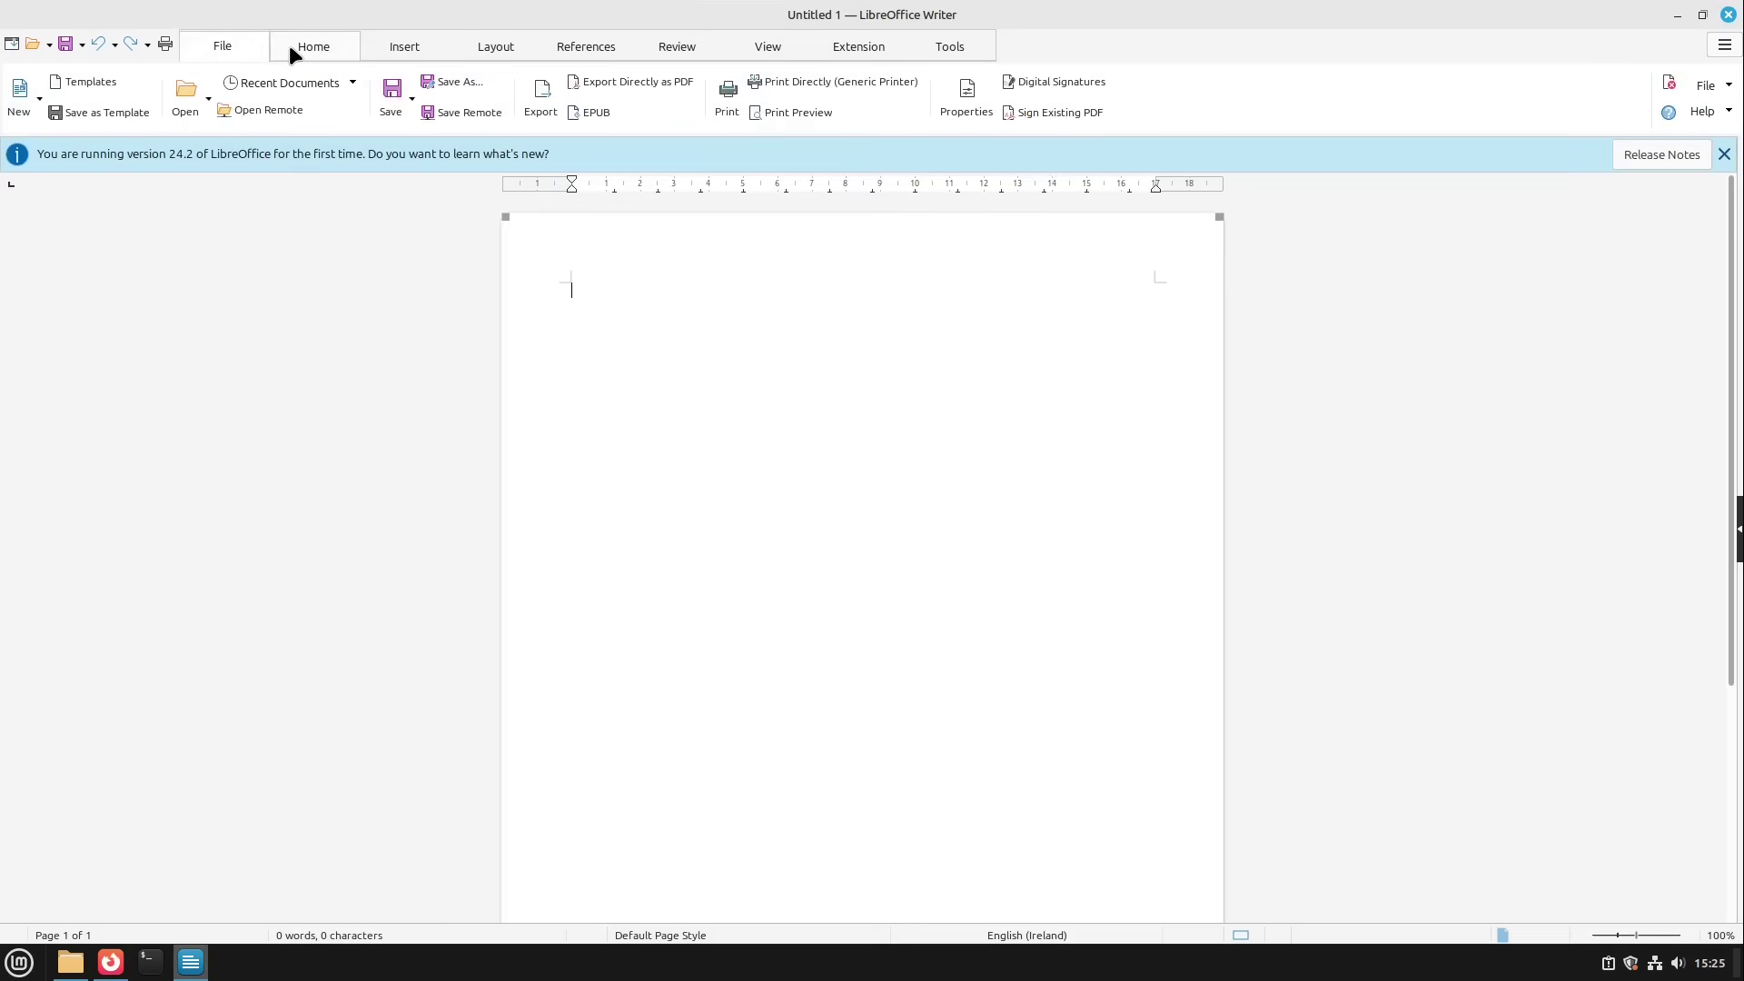
click(300, 47)
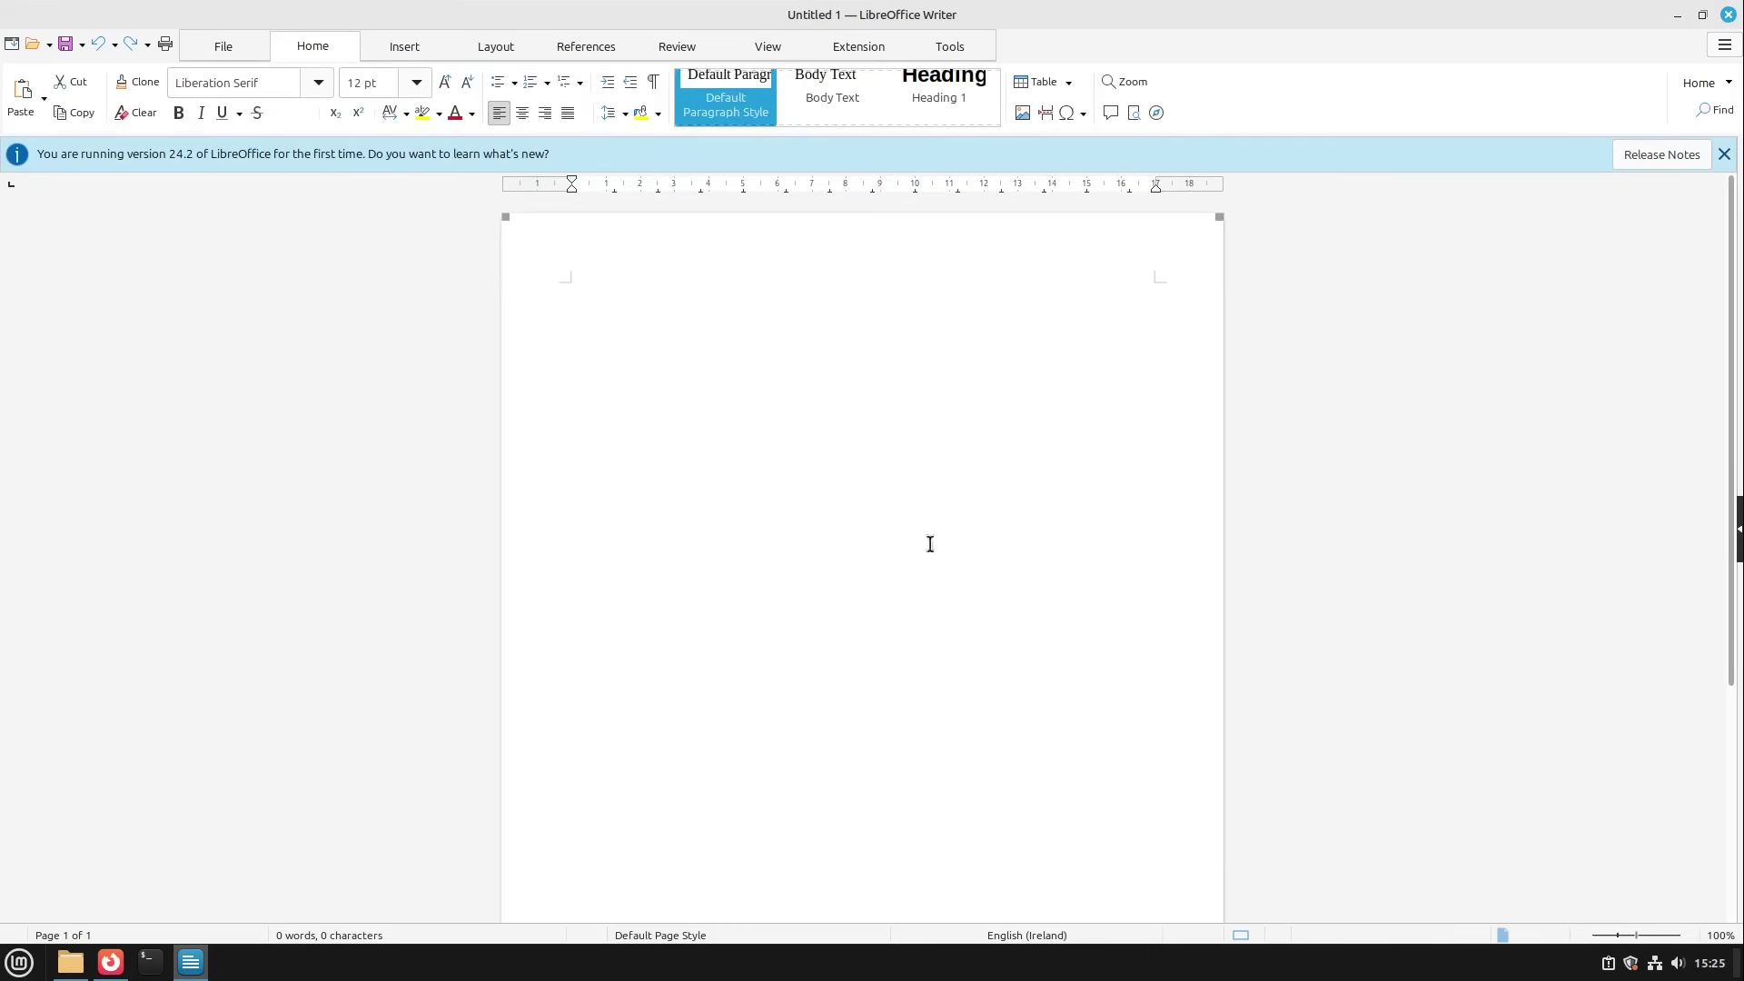
- Close Writer, then in Firefox search 'software' in a new tab and open the SoftMaker Office page
click(1728, 15)
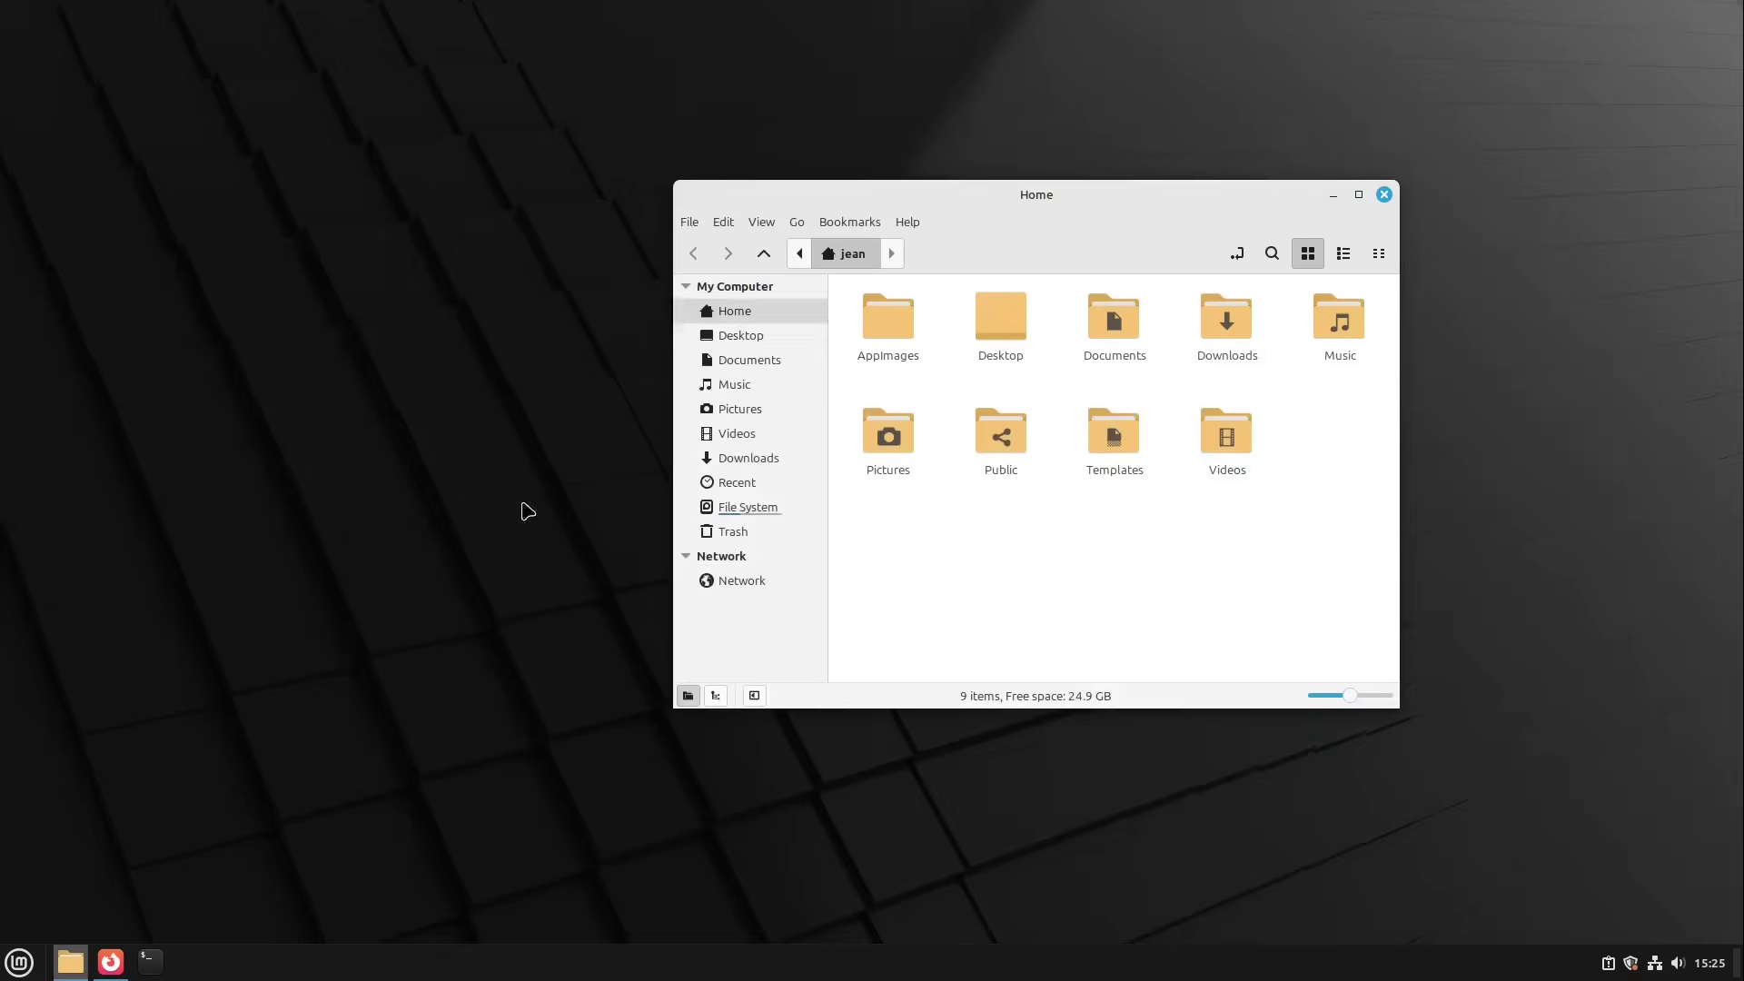
click(118, 969)
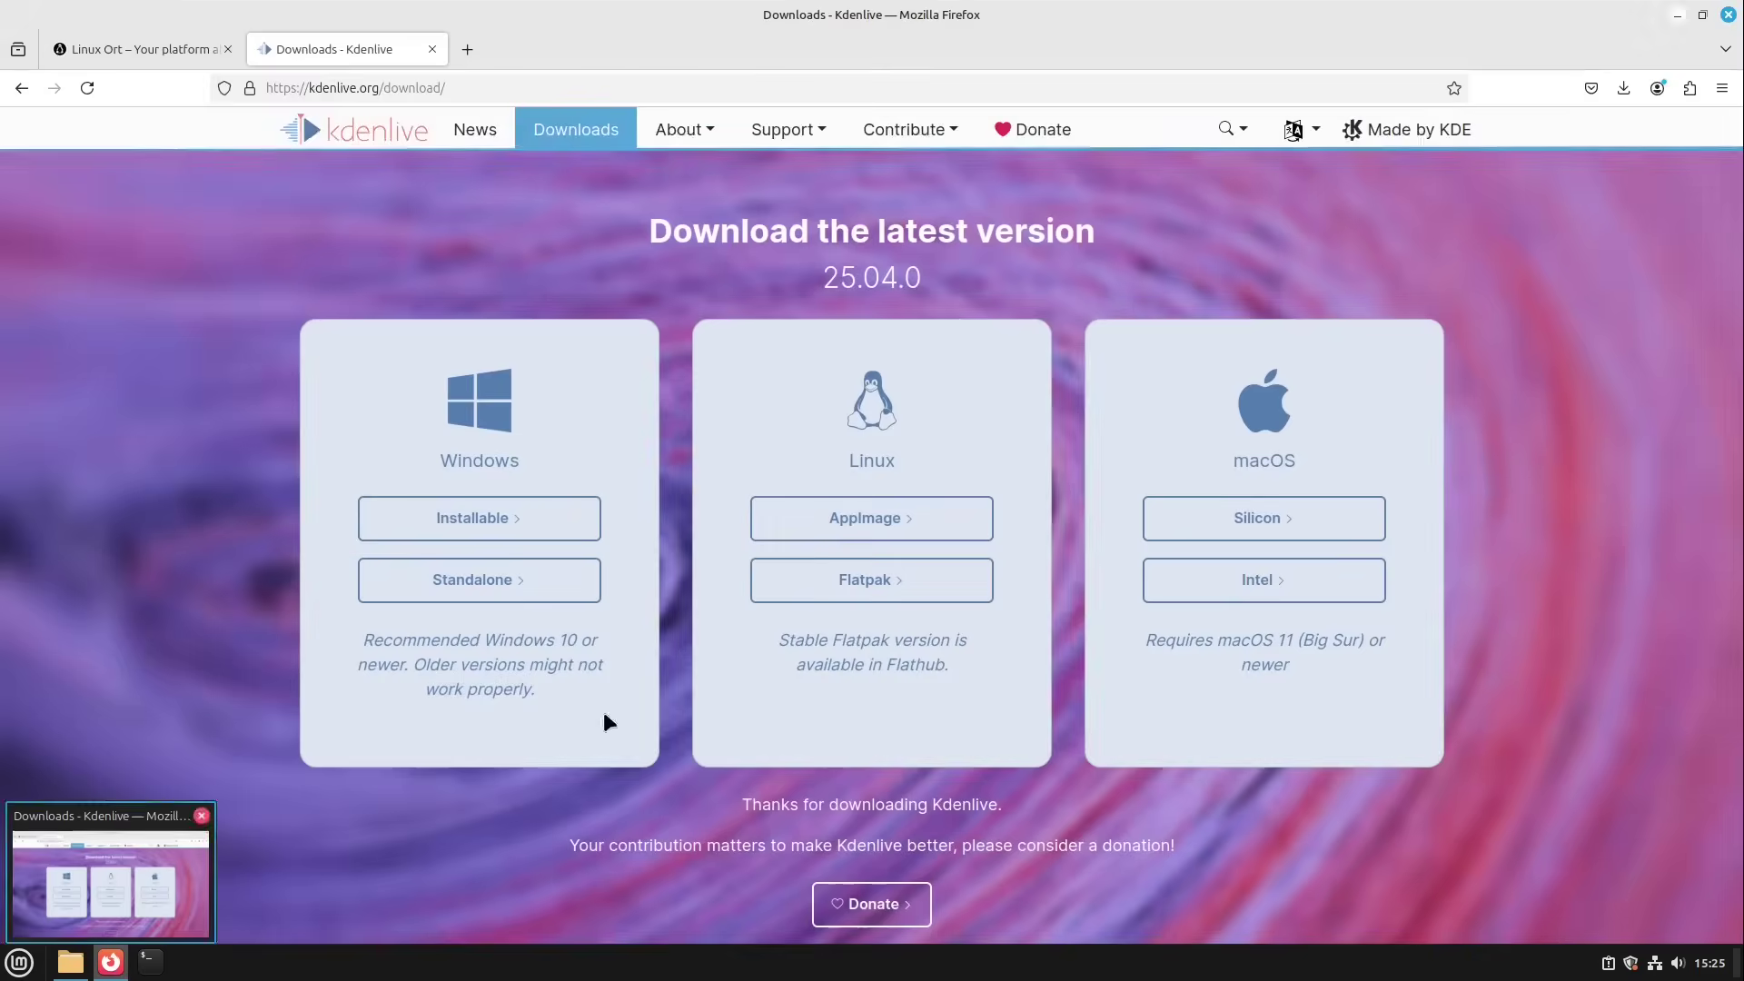
click(470, 46)
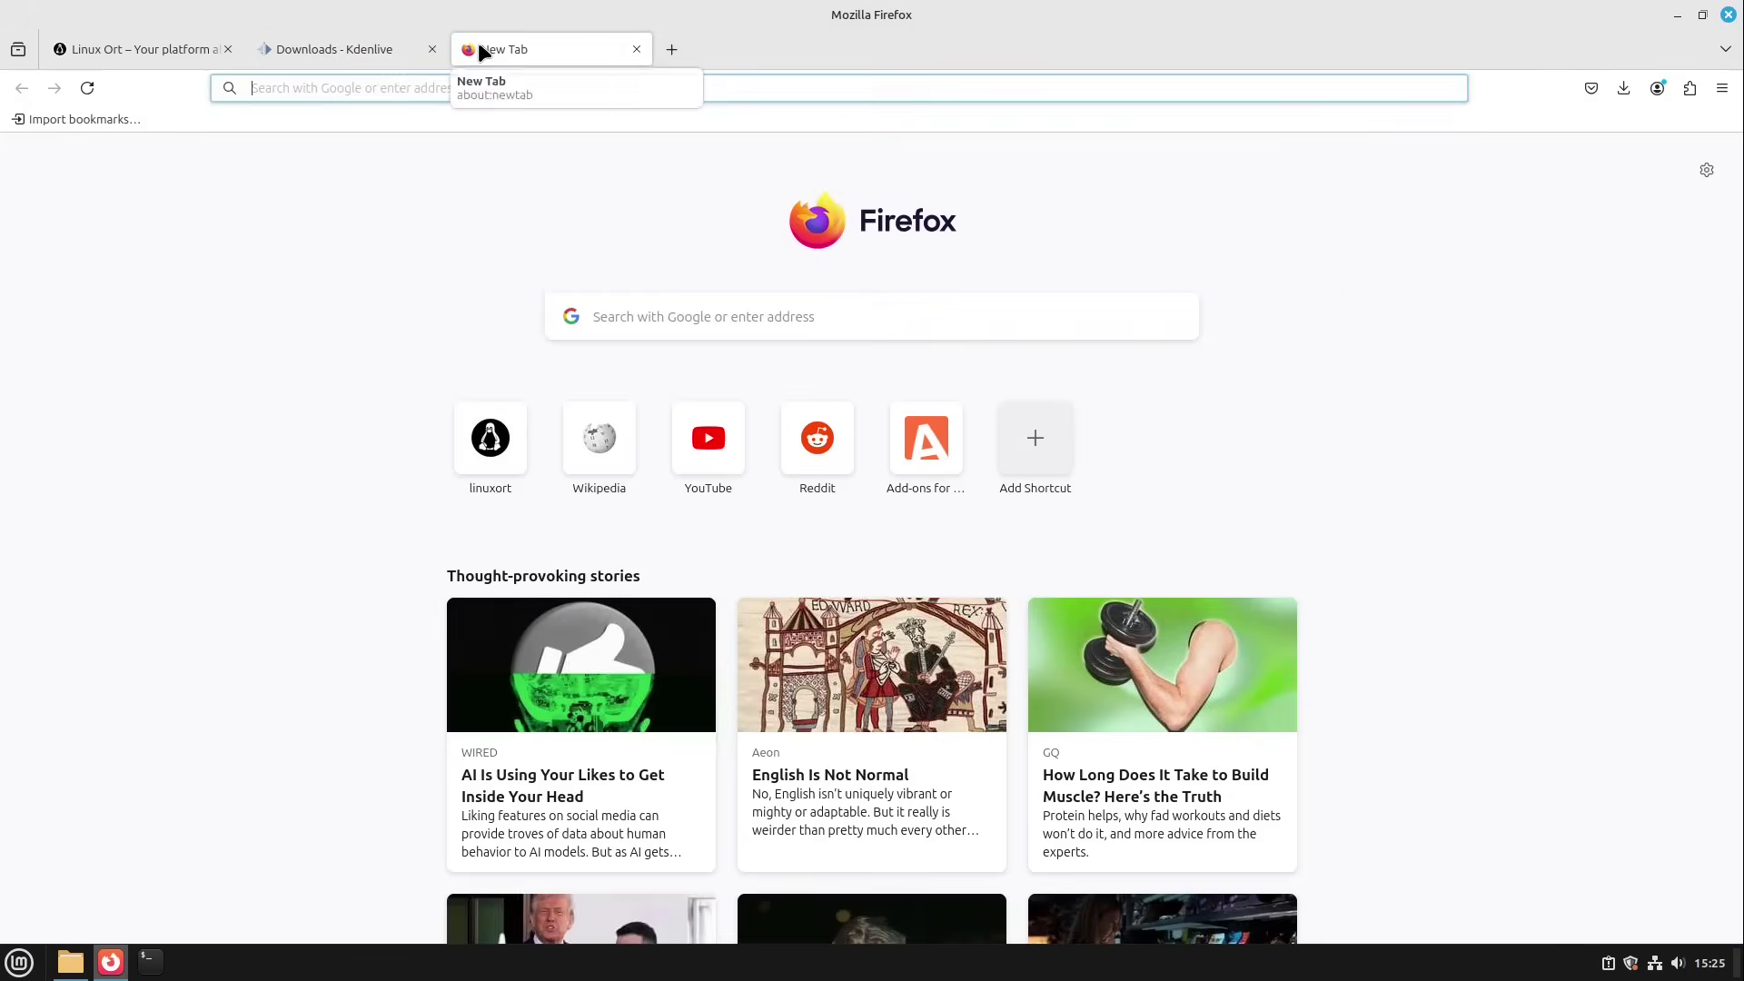
text(softwa)
text(re)
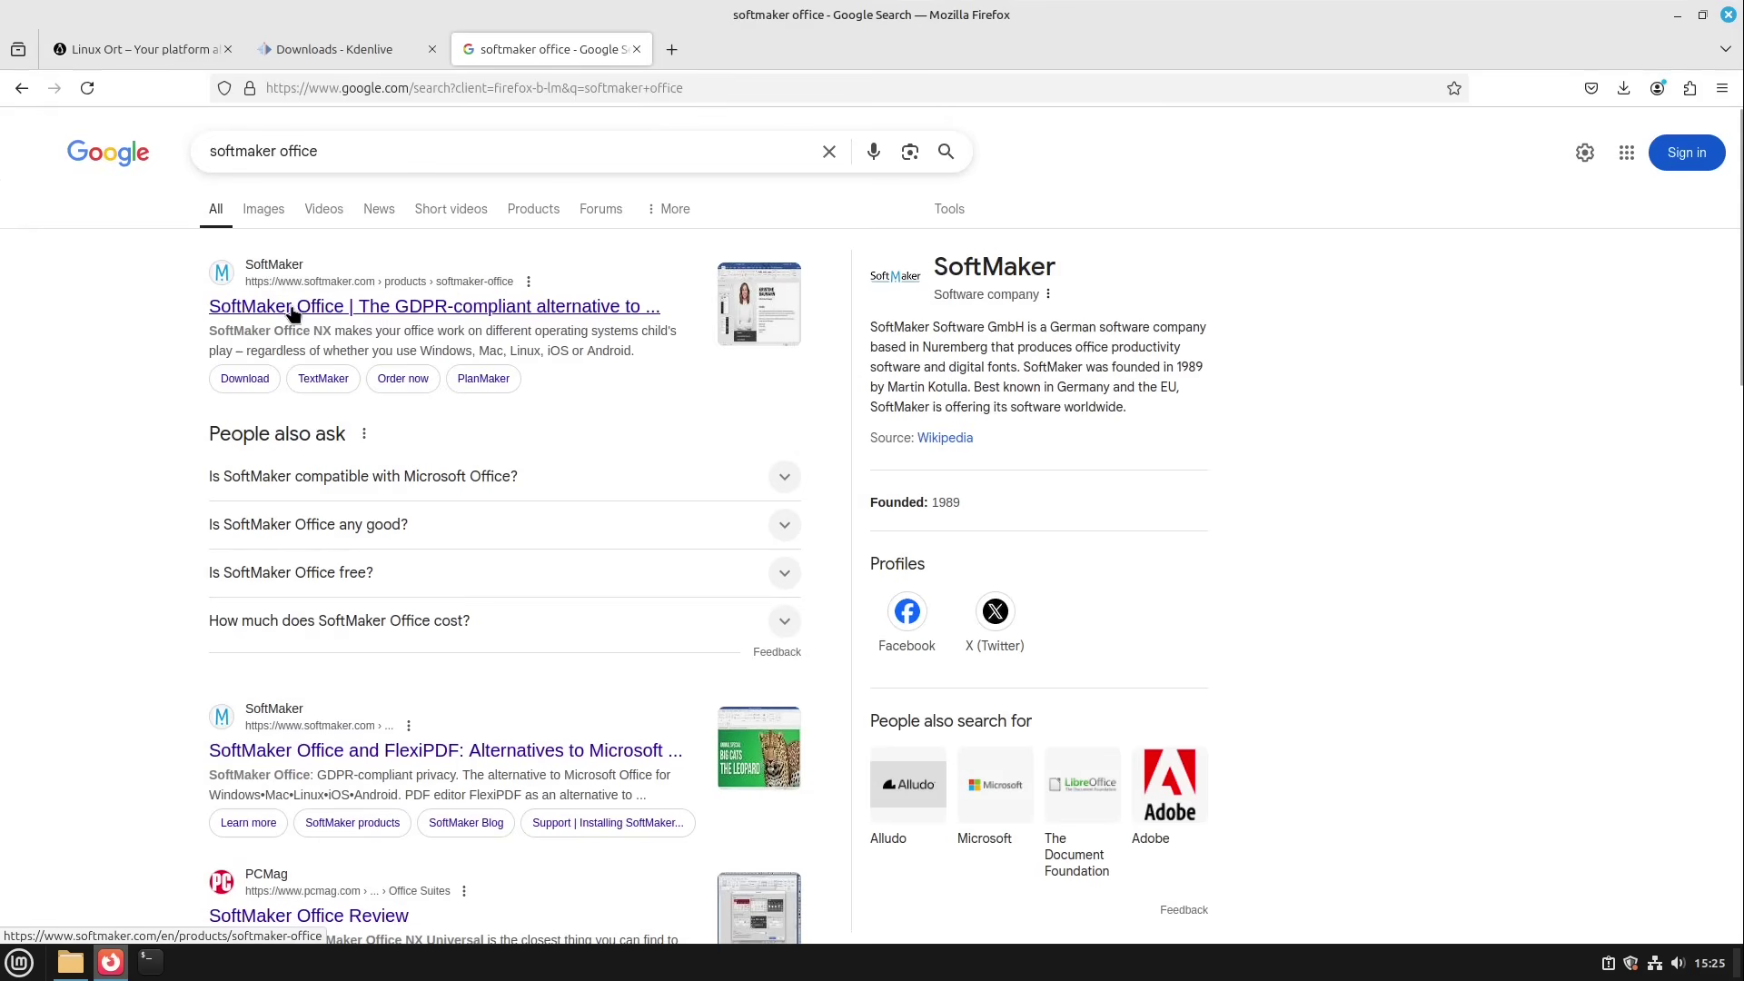
click(292, 313)
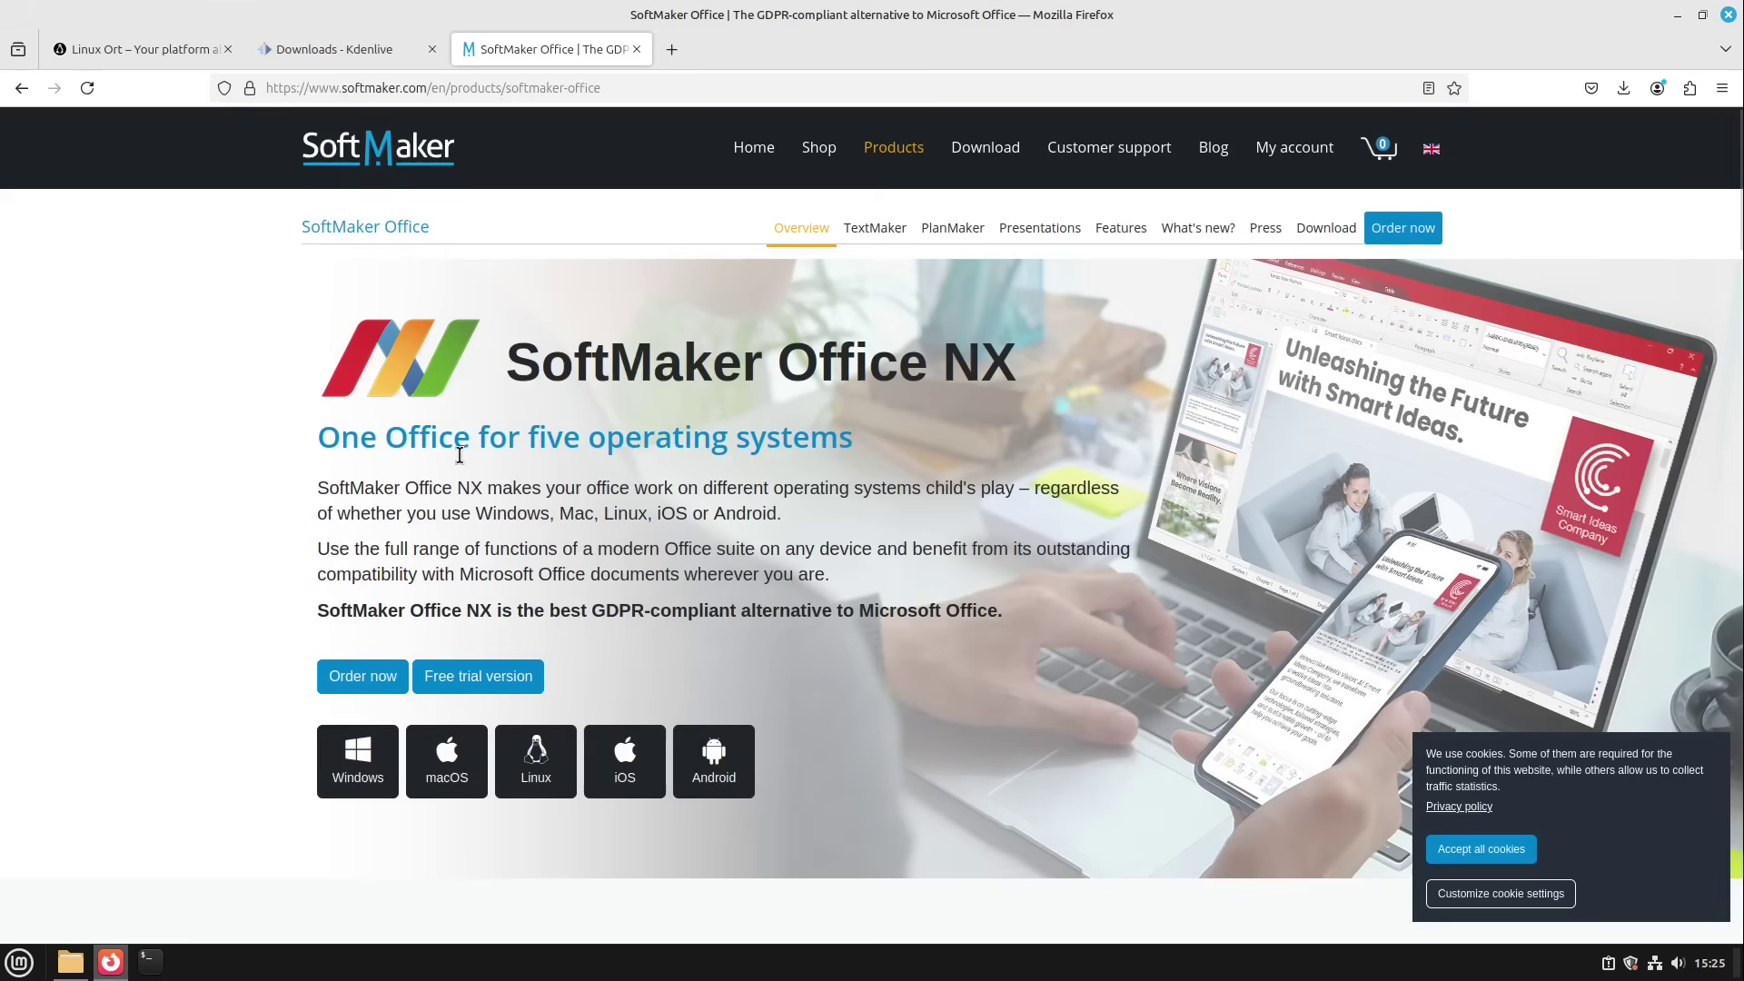
- Load onlyoffice.com in another new Firefox tab
click(673, 55)
text(o)
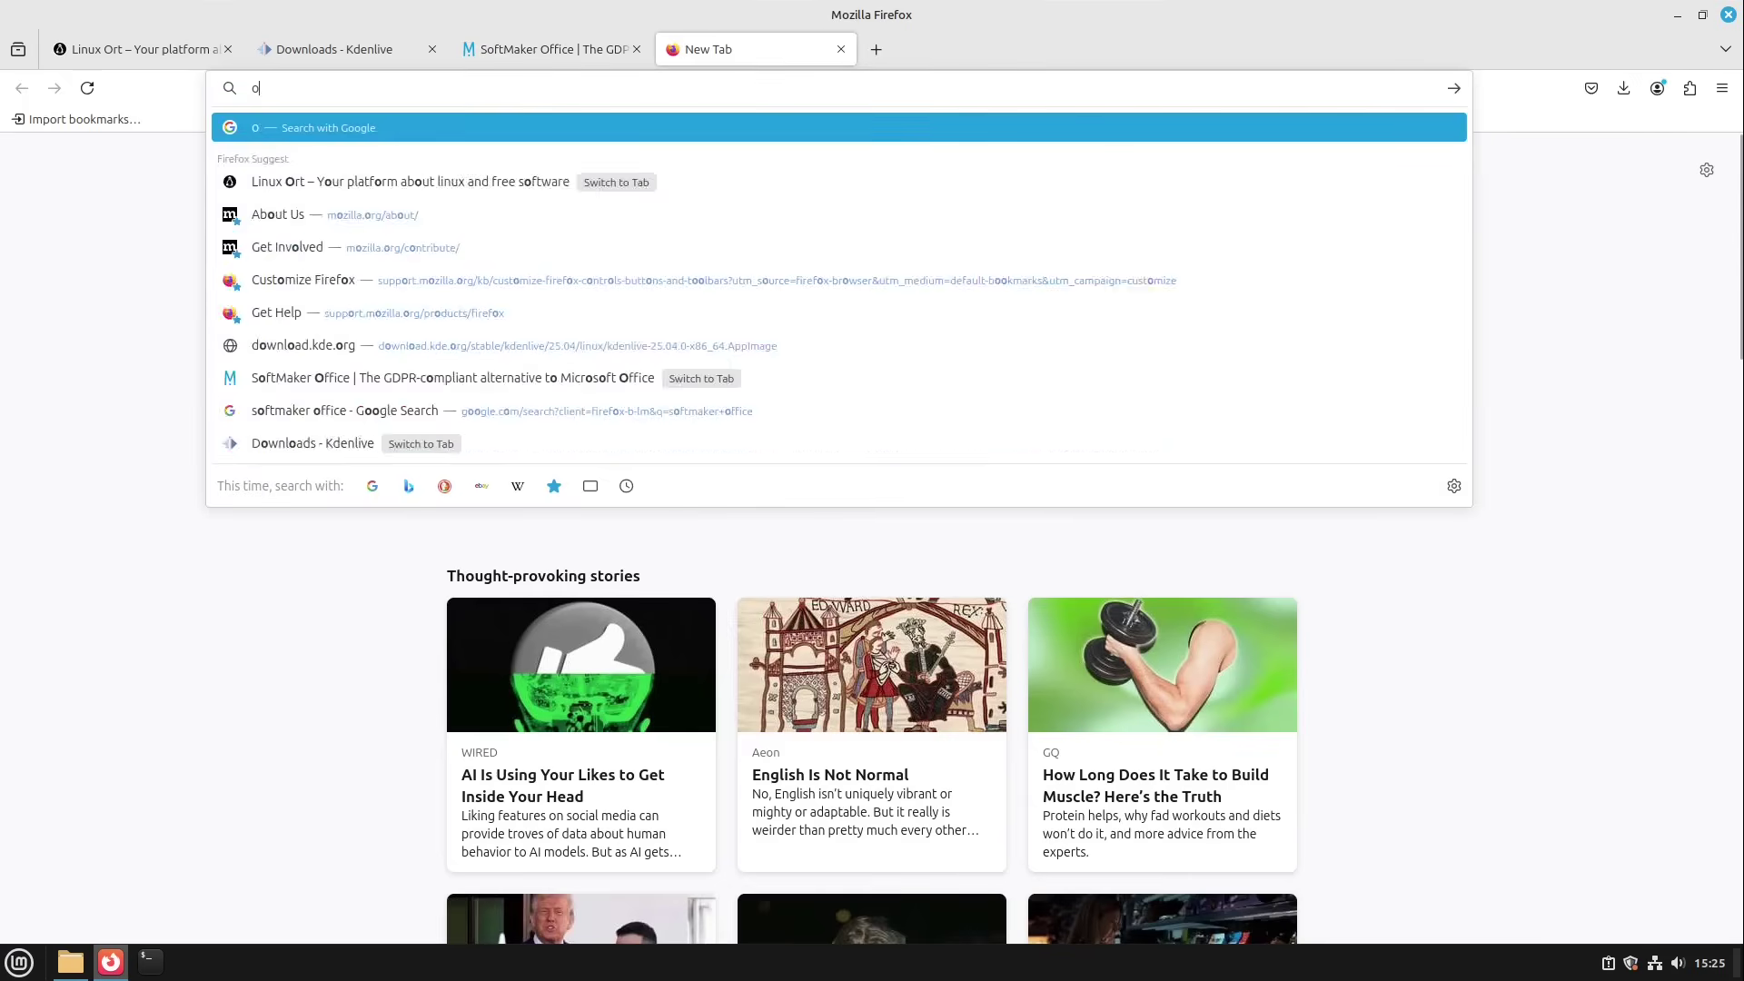
text(nlyoffice.com)
key(Return)
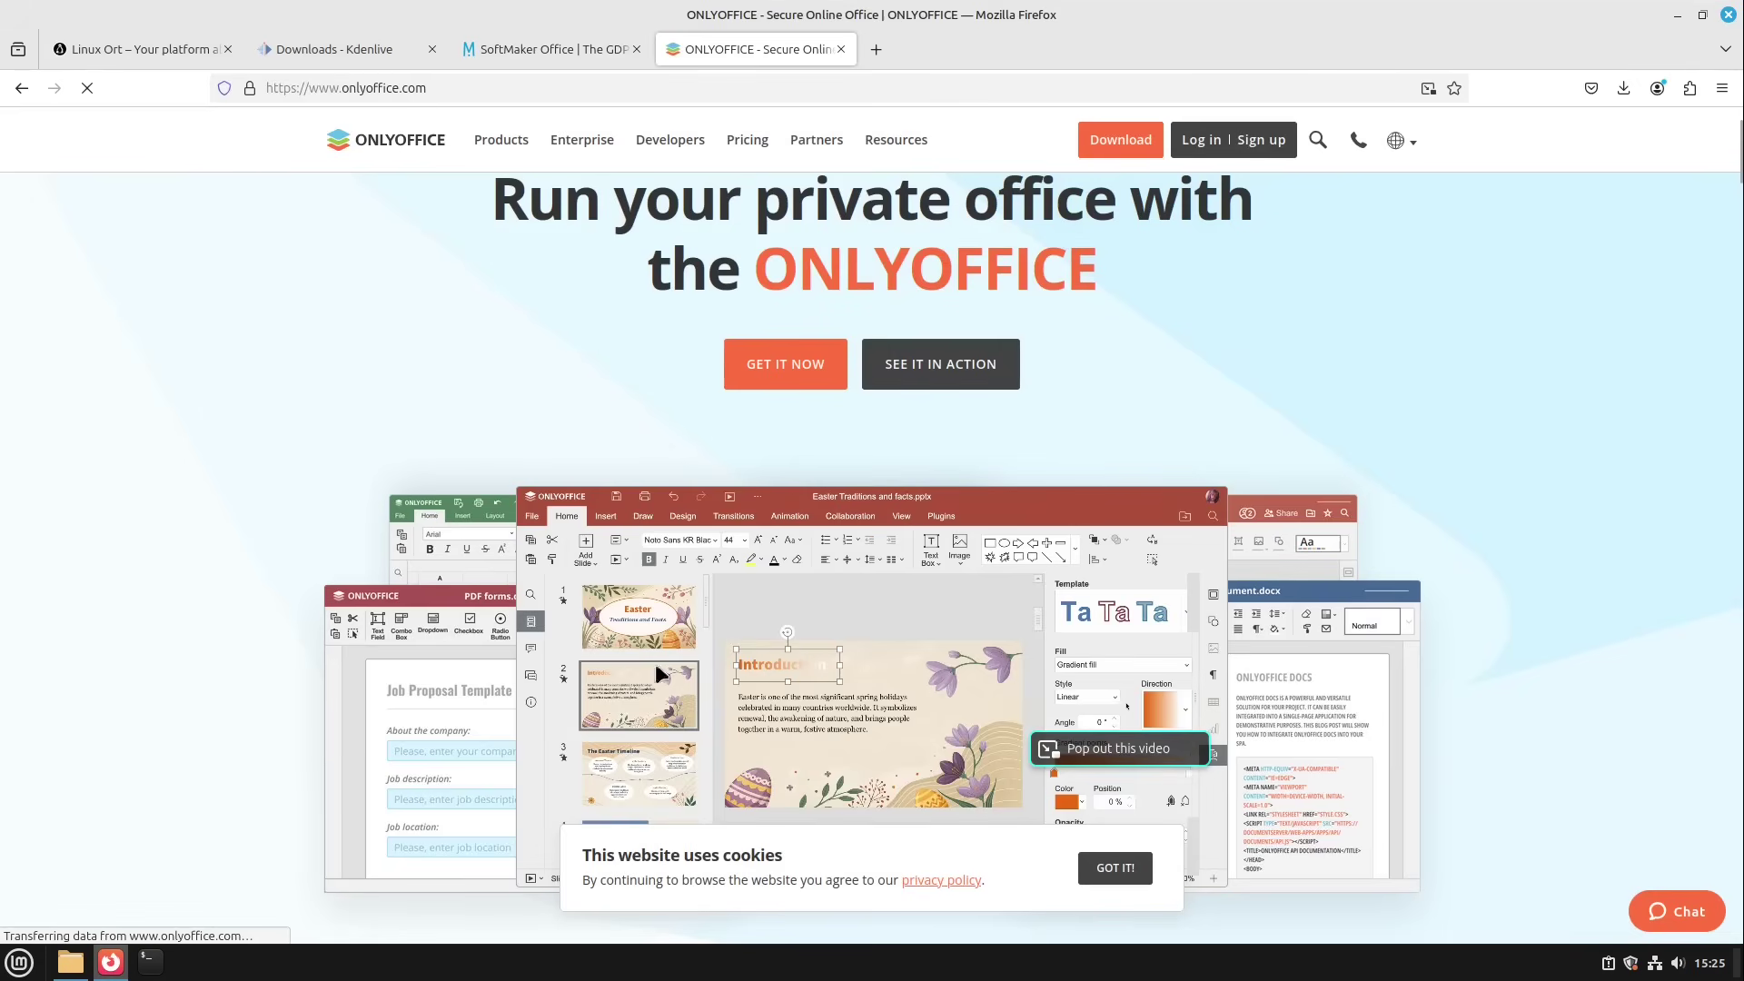
- Close the ONLYOFFICE, SoftMaker Office and Kdenlive tabs, leaving only Linux Ort
middle_click(771, 57)
middle_click(558, 51)
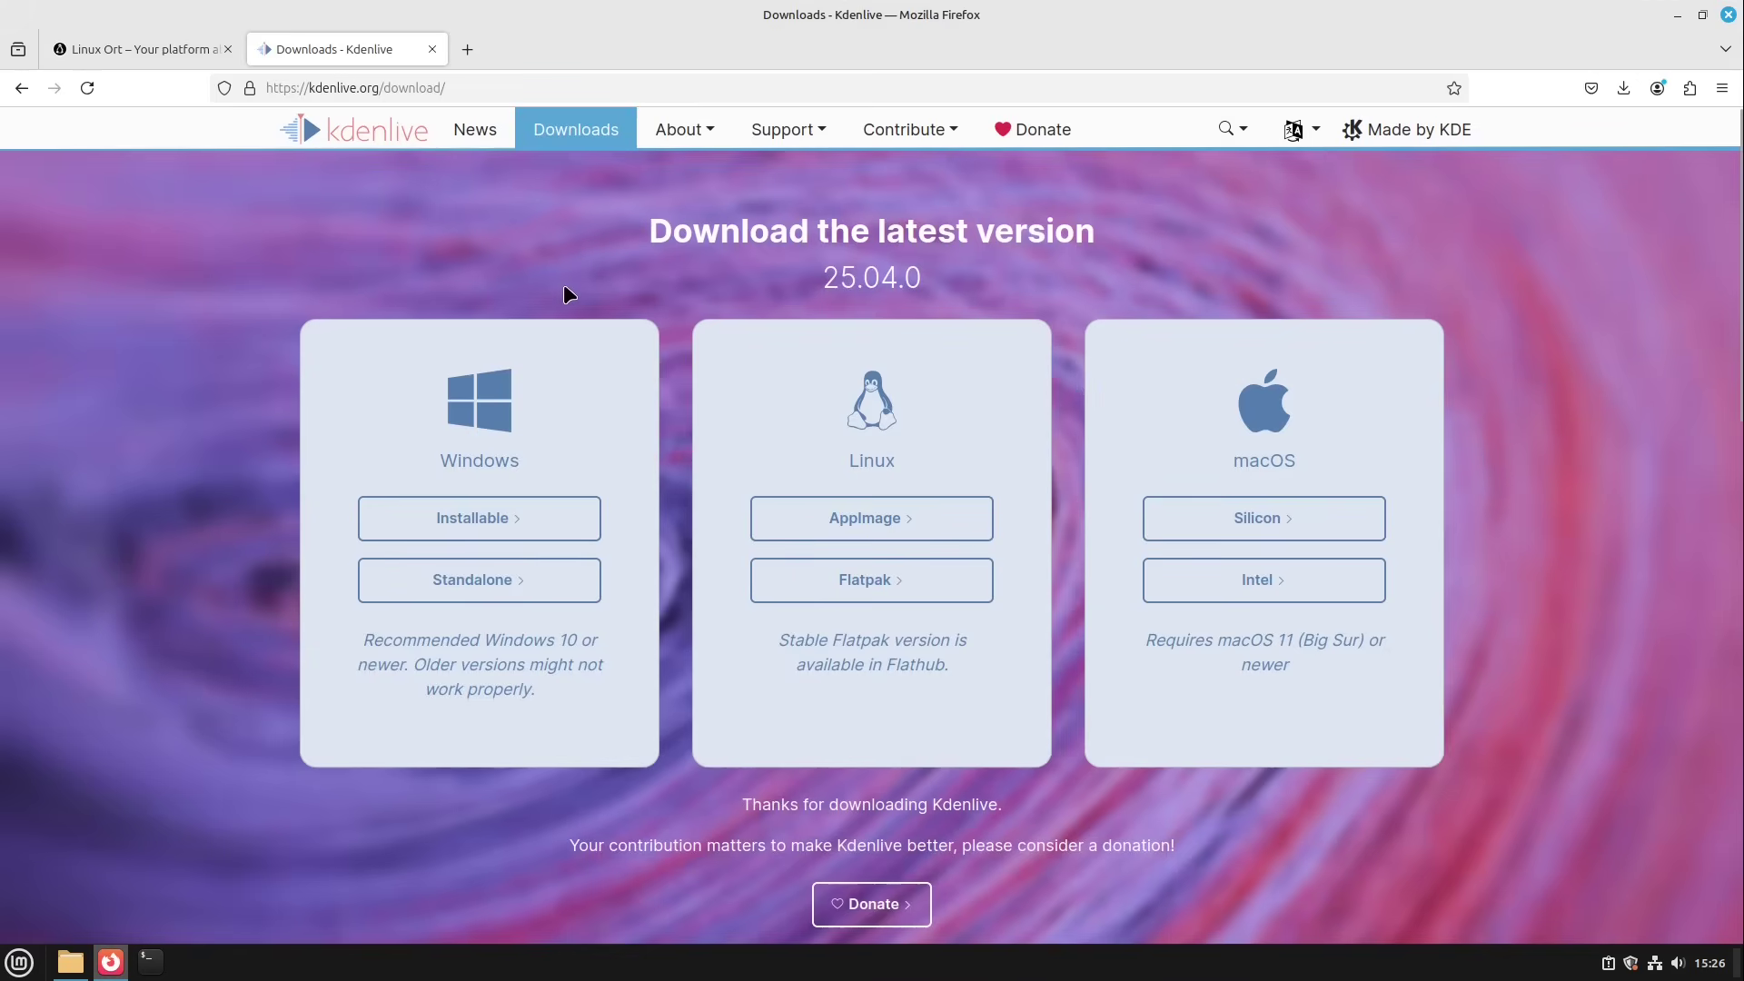
middle_click(401, 56)
key(super)
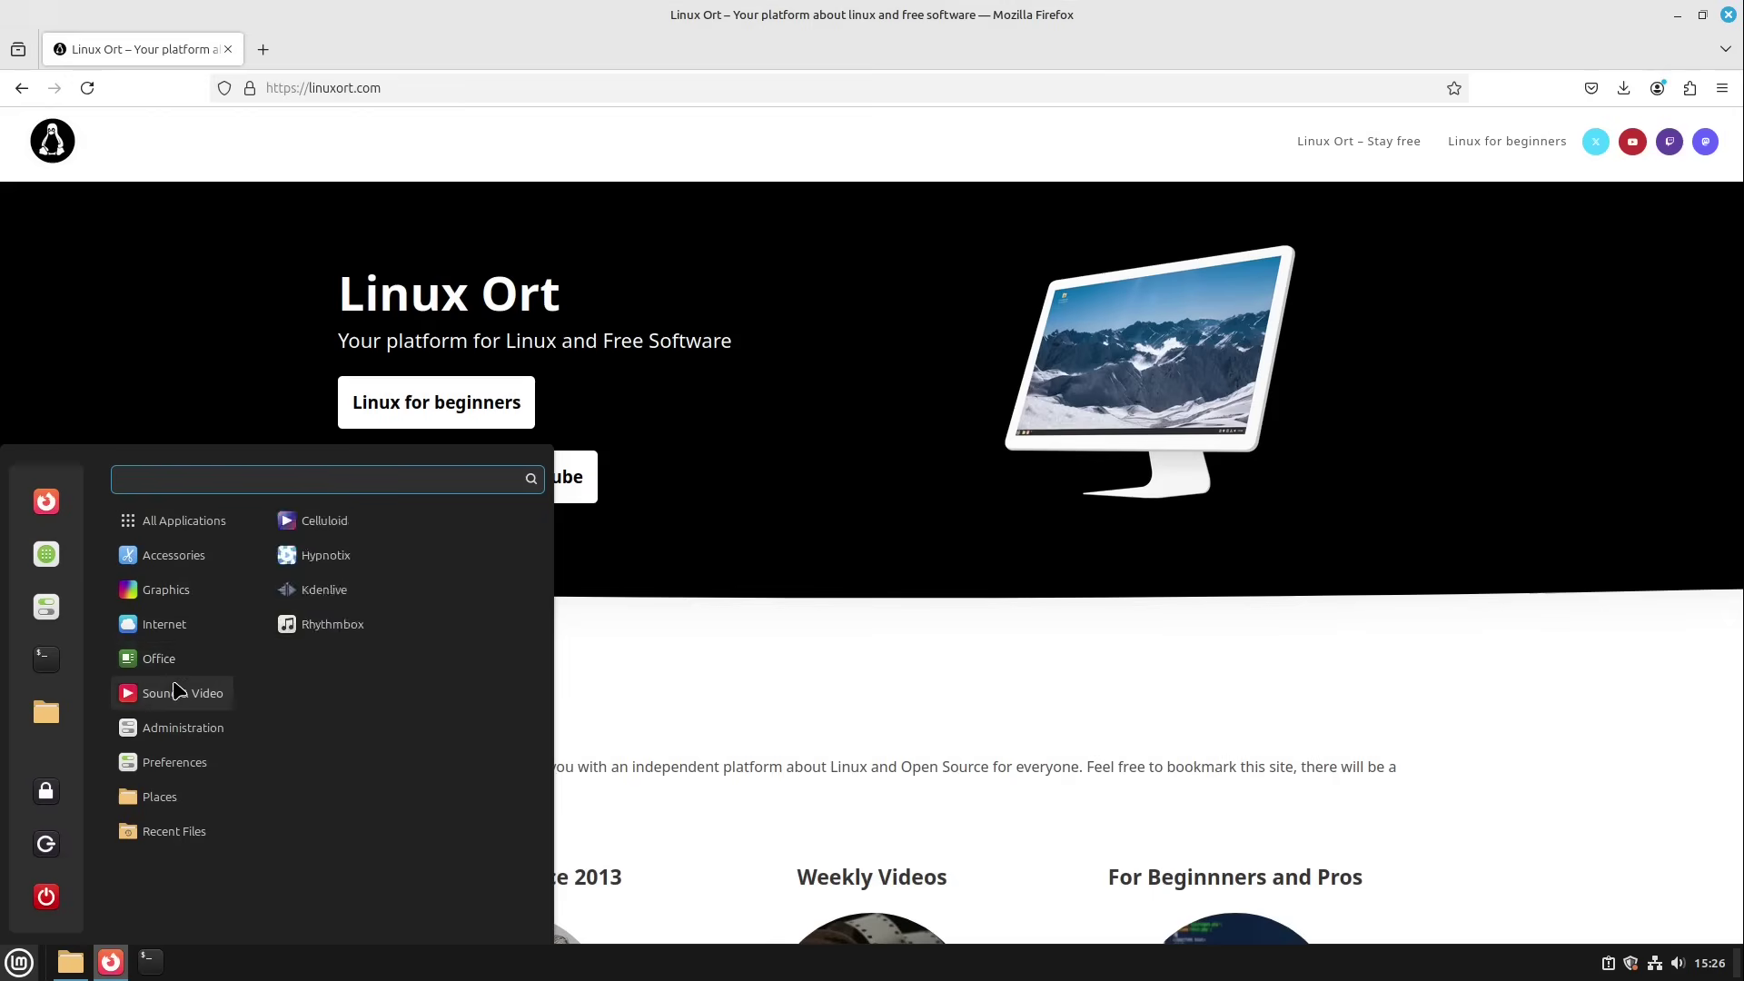
- Launch LibreOffice Writer and restore it from full-screen to a smaller window
mouse_move(173, 659)
click(350, 727)
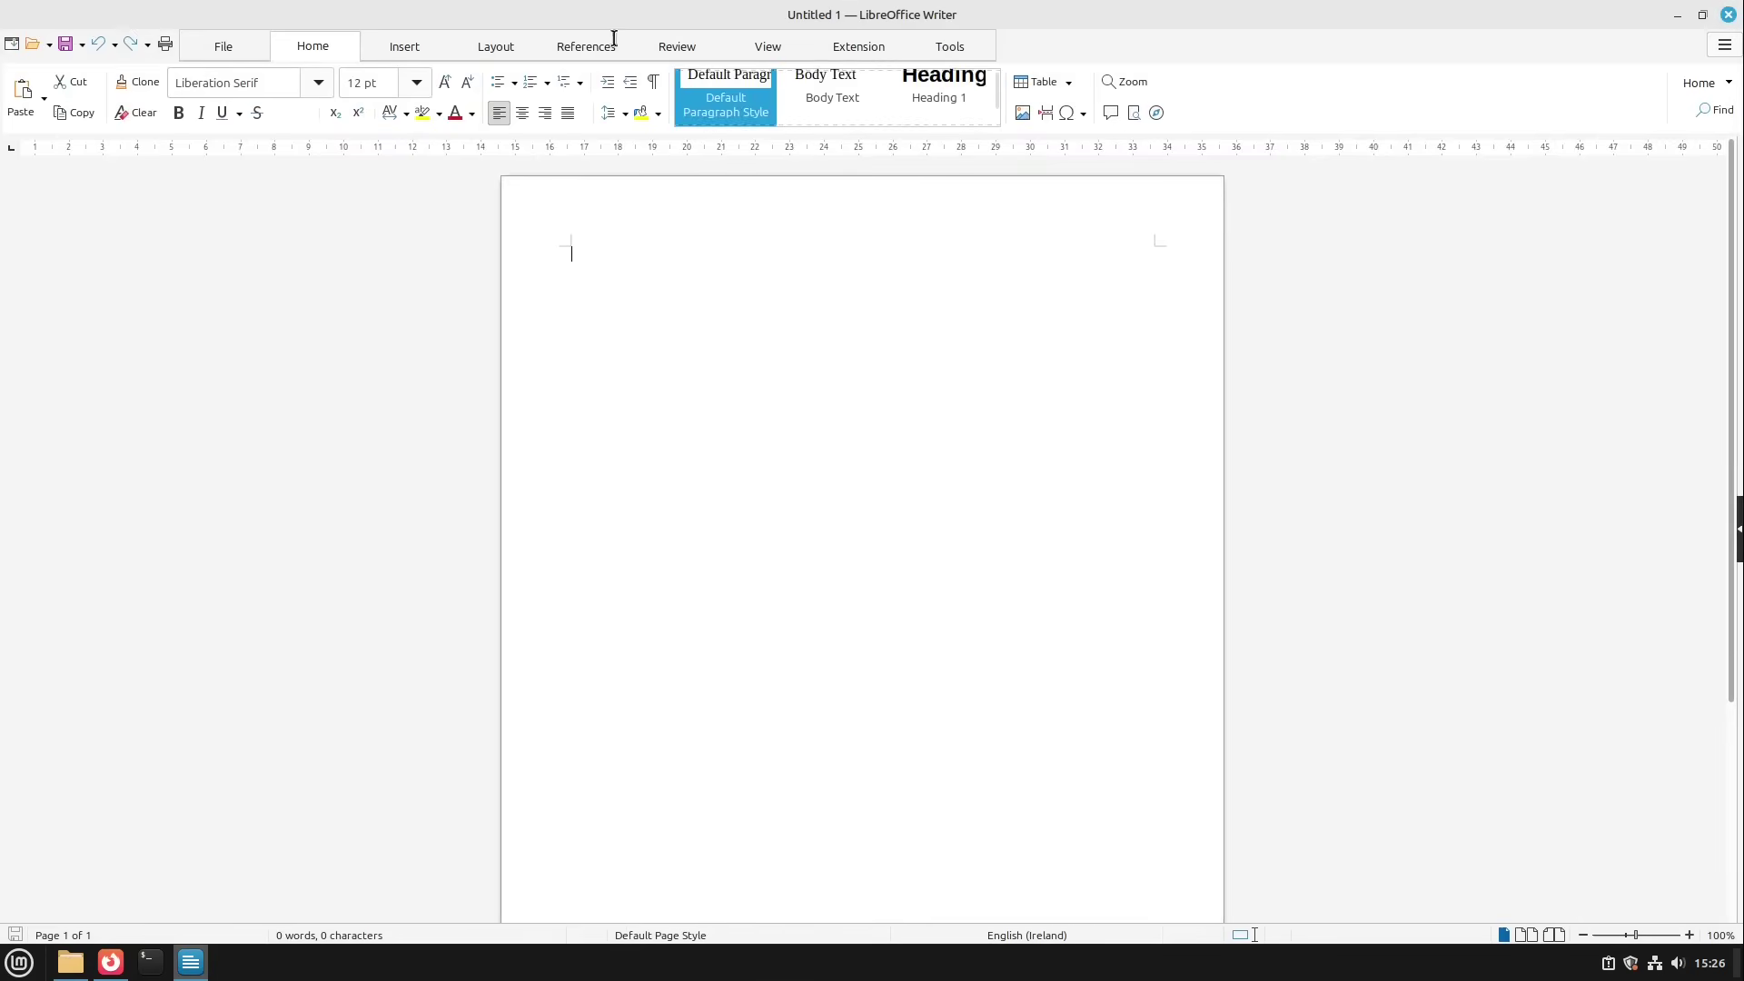
drag(659, 15, 813, 117)
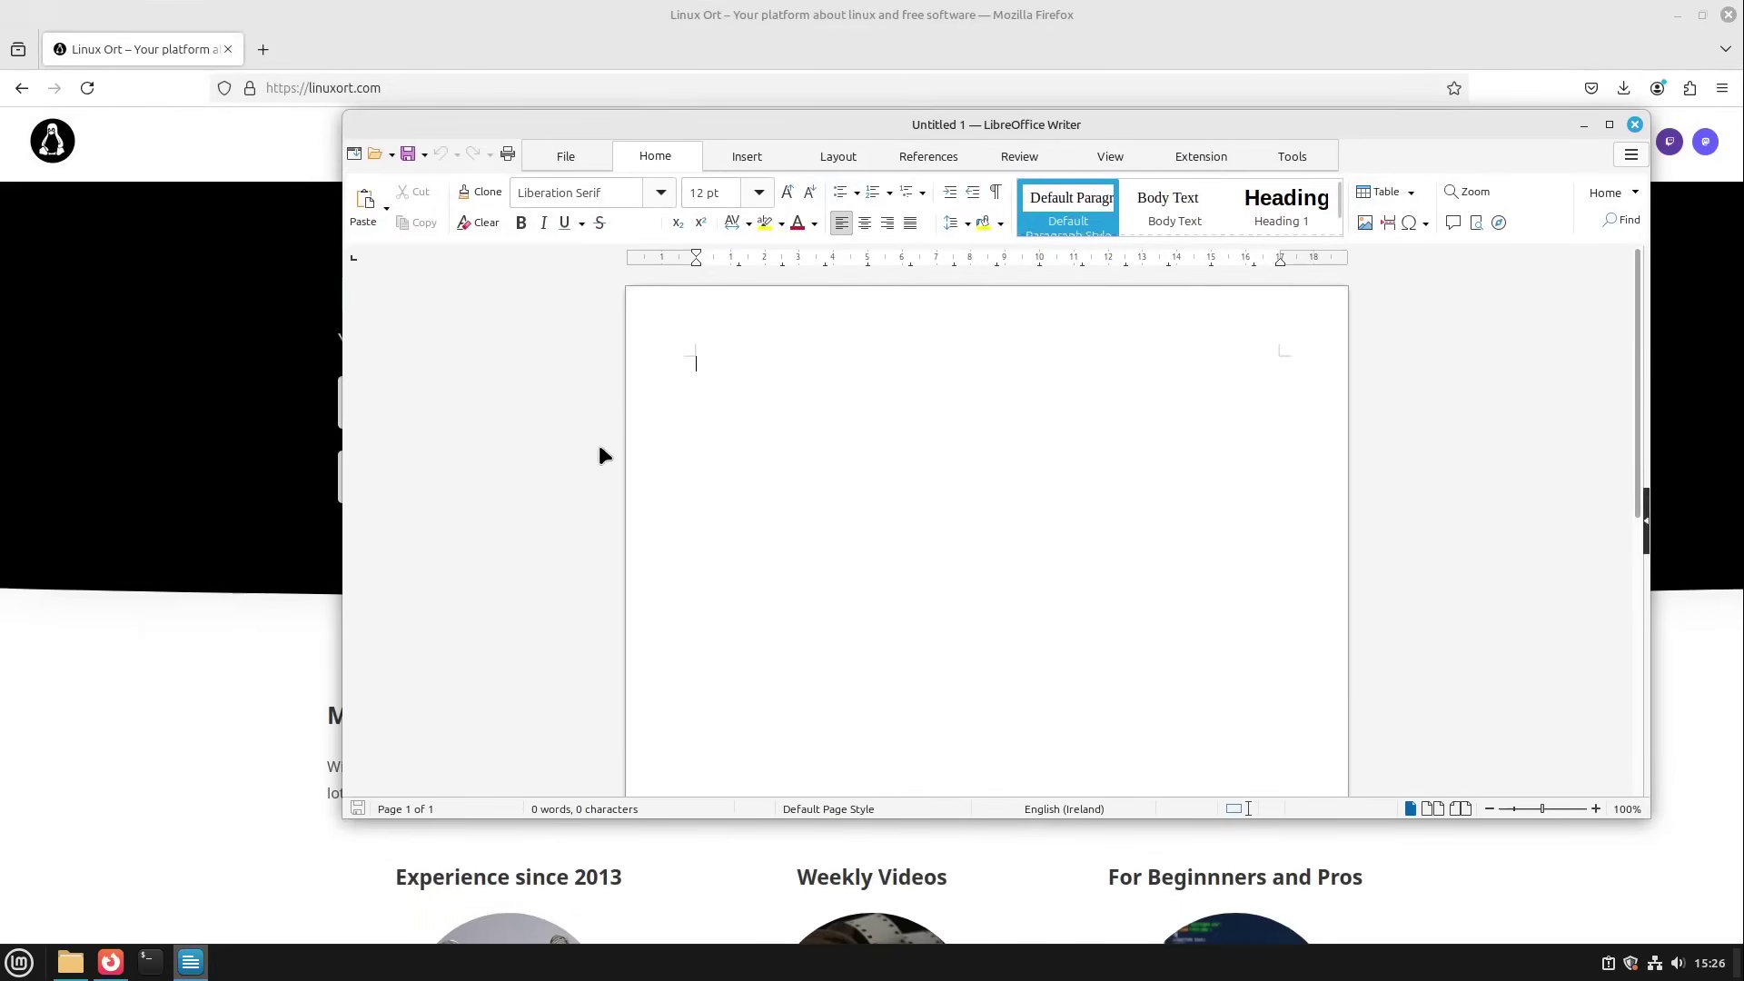
- In Hot Corners, enable the top-left corner with the Show all windows action
click(20, 961)
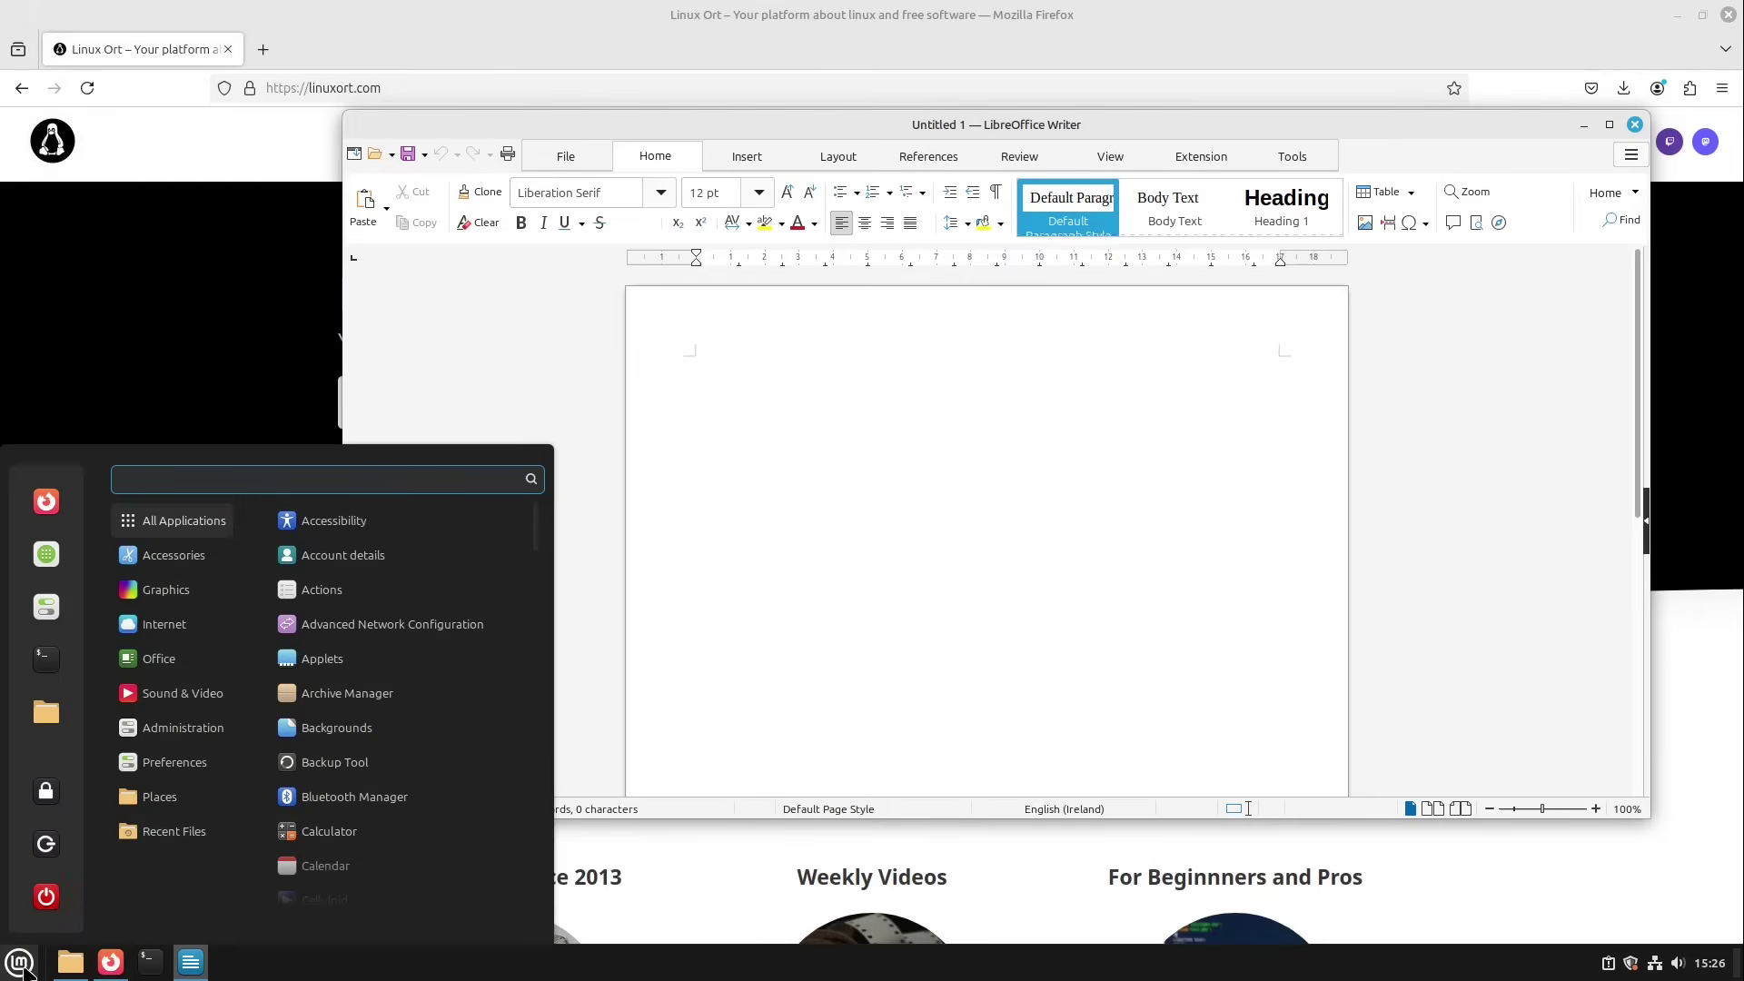
text(hot)
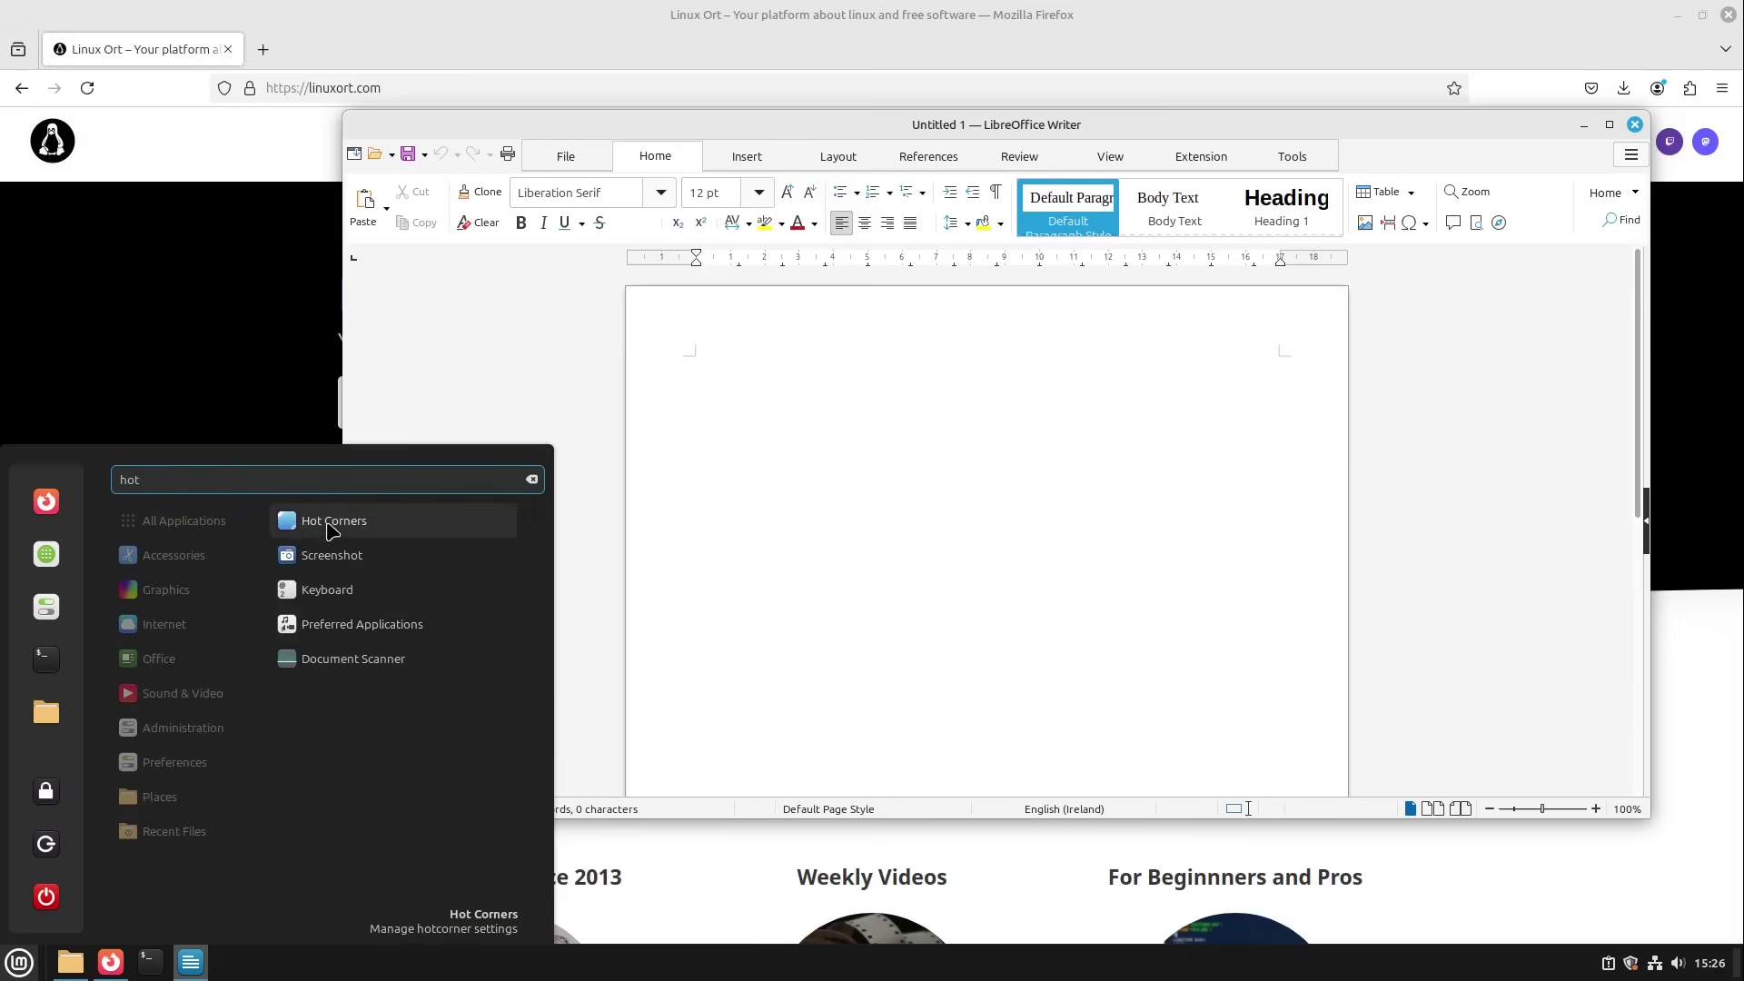
click(333, 525)
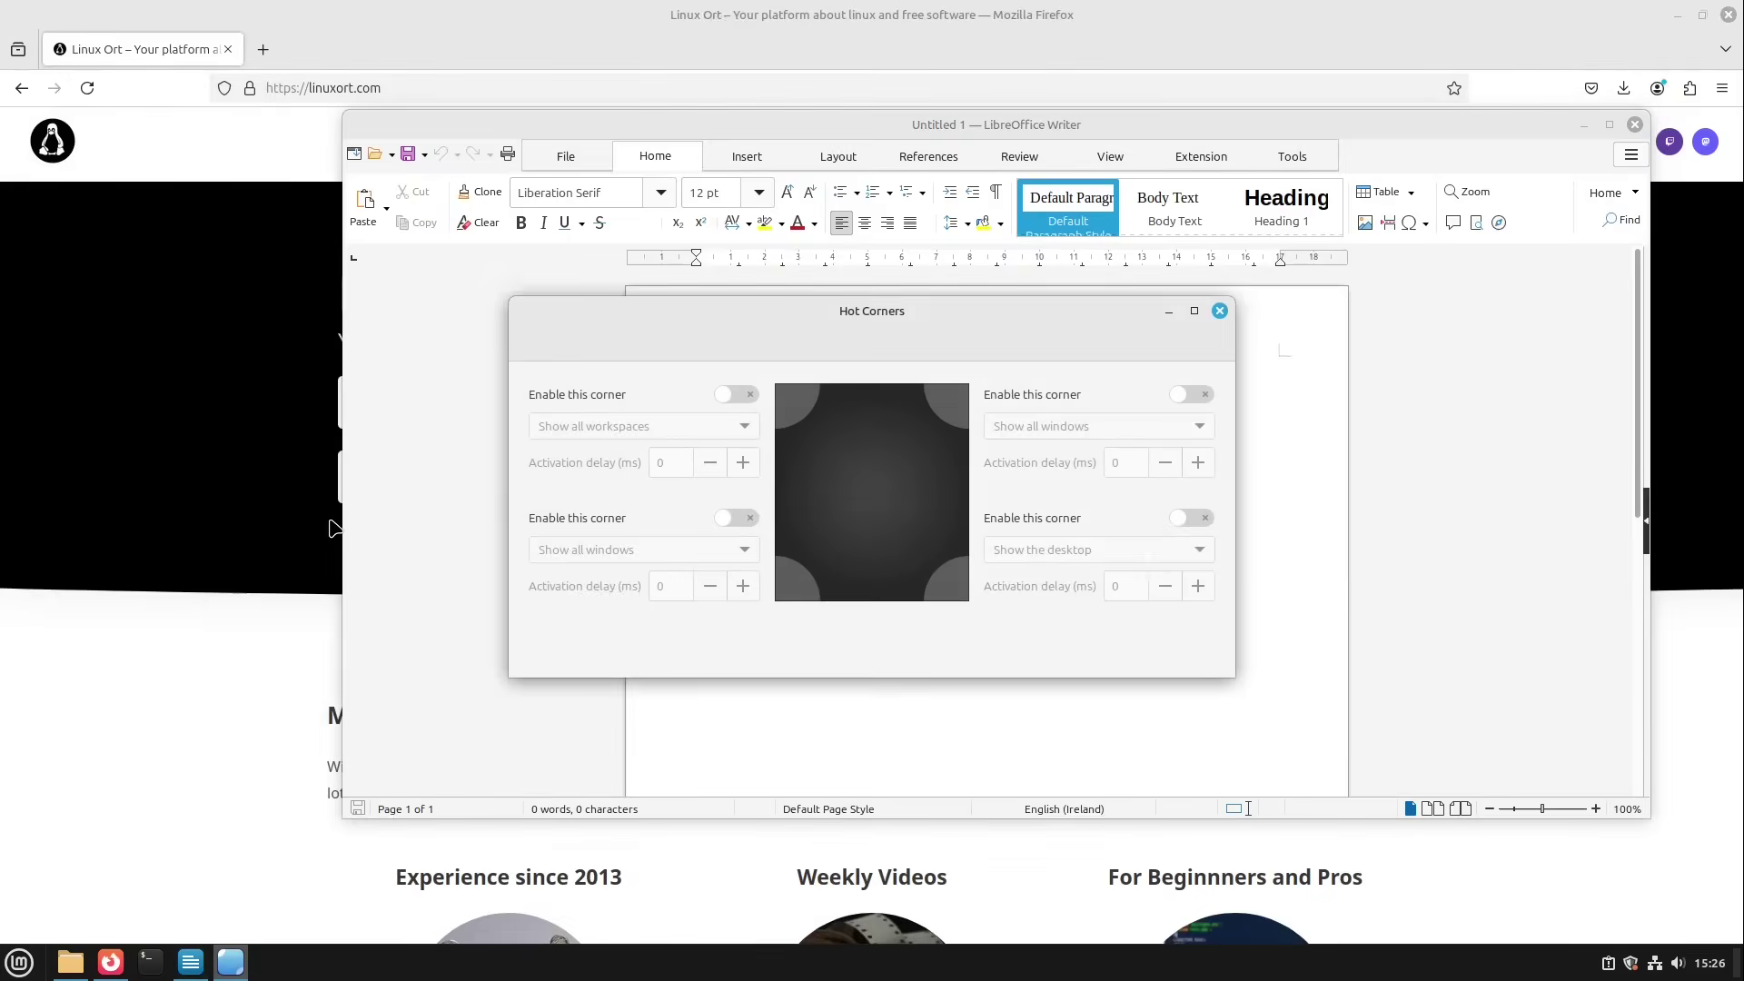
click(738, 389)
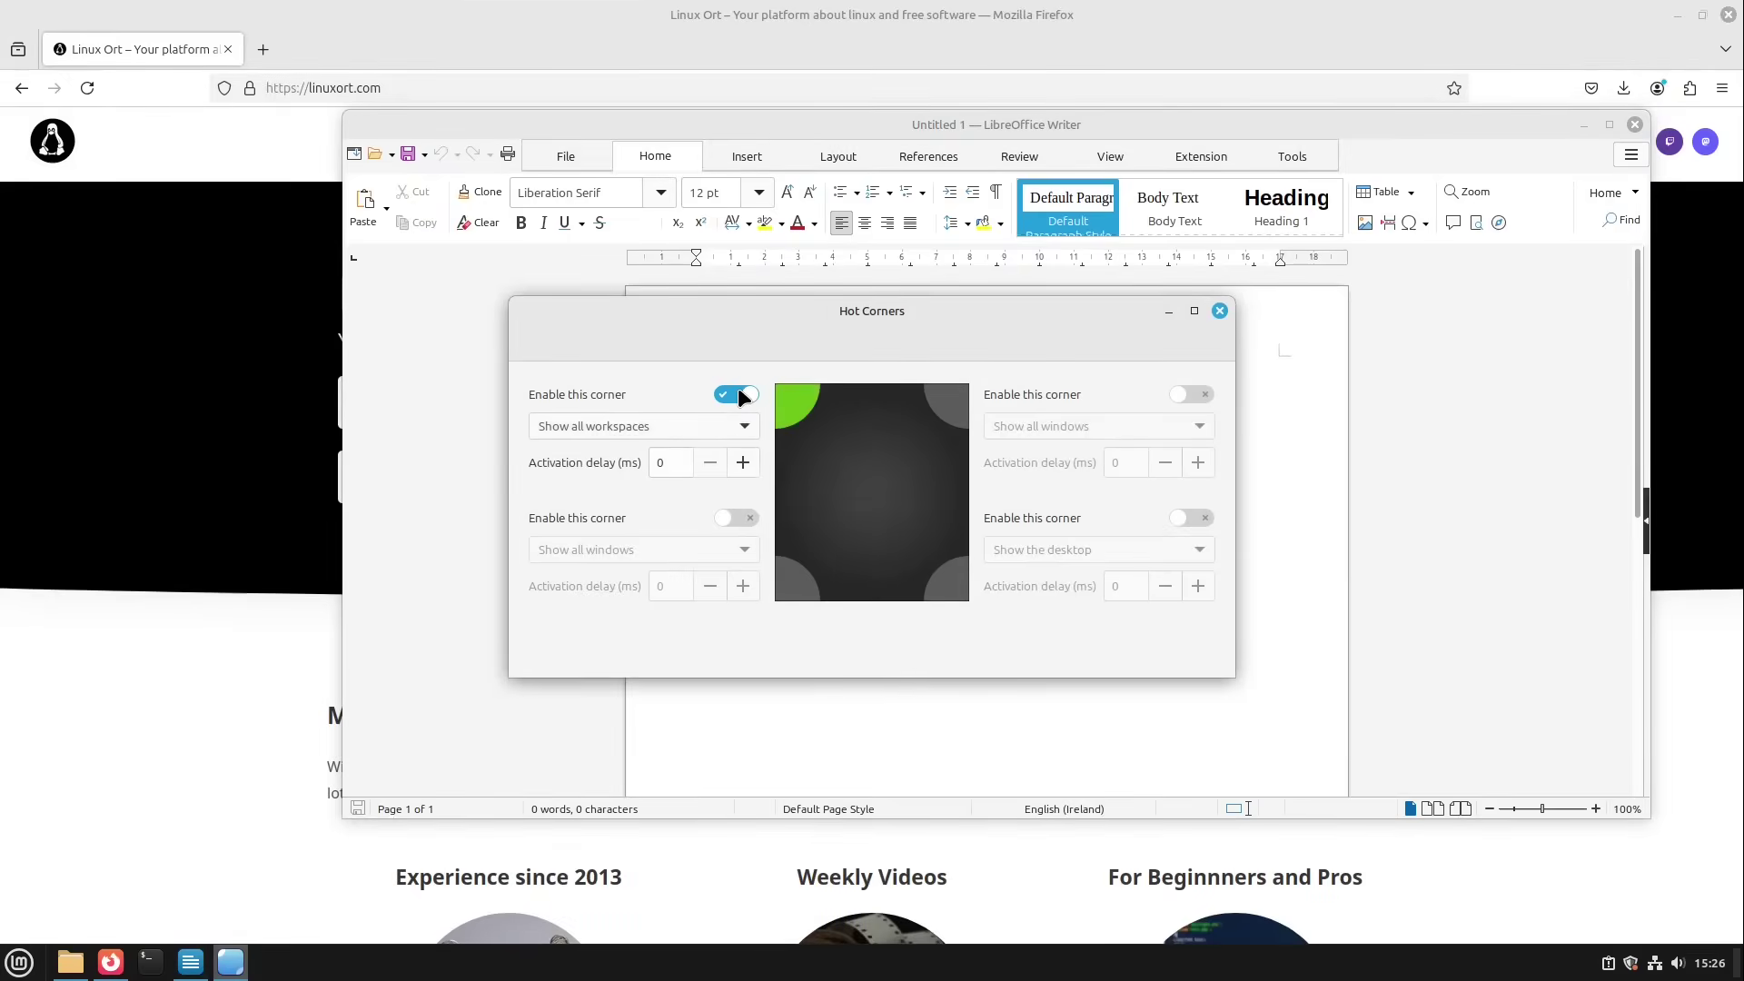
click(700, 437)
click(682, 457)
- Use the top-left corner overview to close Writer and Files, then minimize Firefox
mouse_move(1, 1)
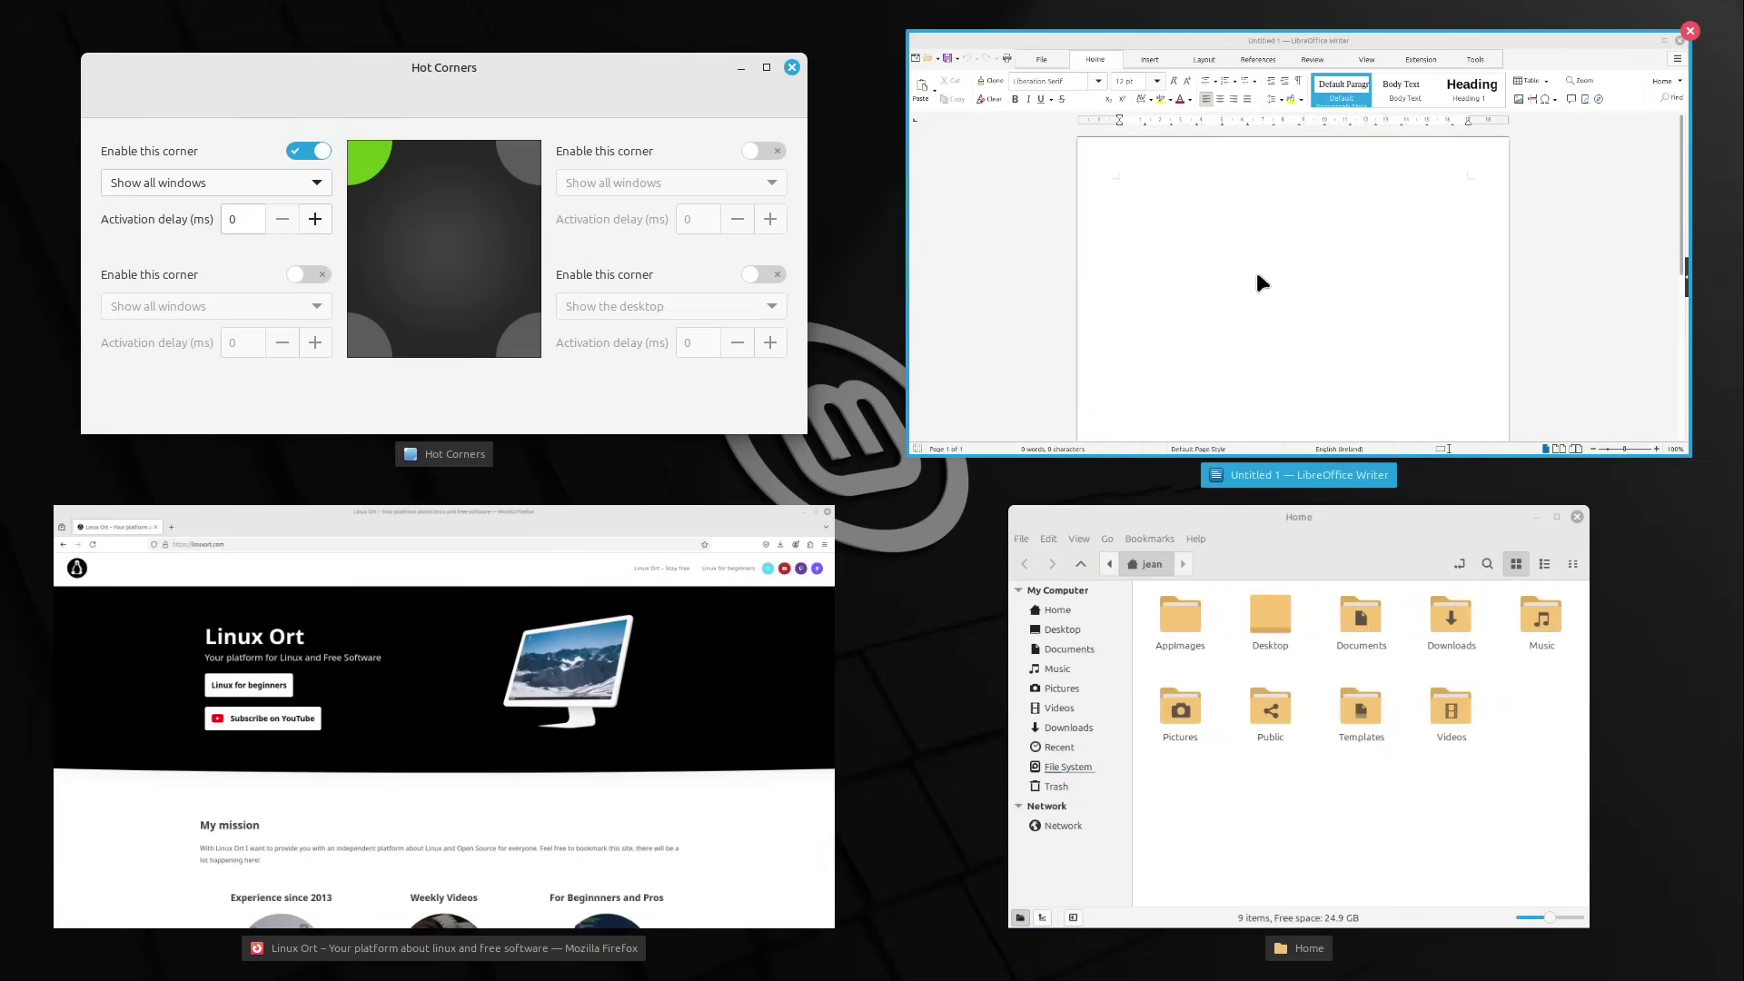
middle_click(1212, 232)
middle_click(814, 766)
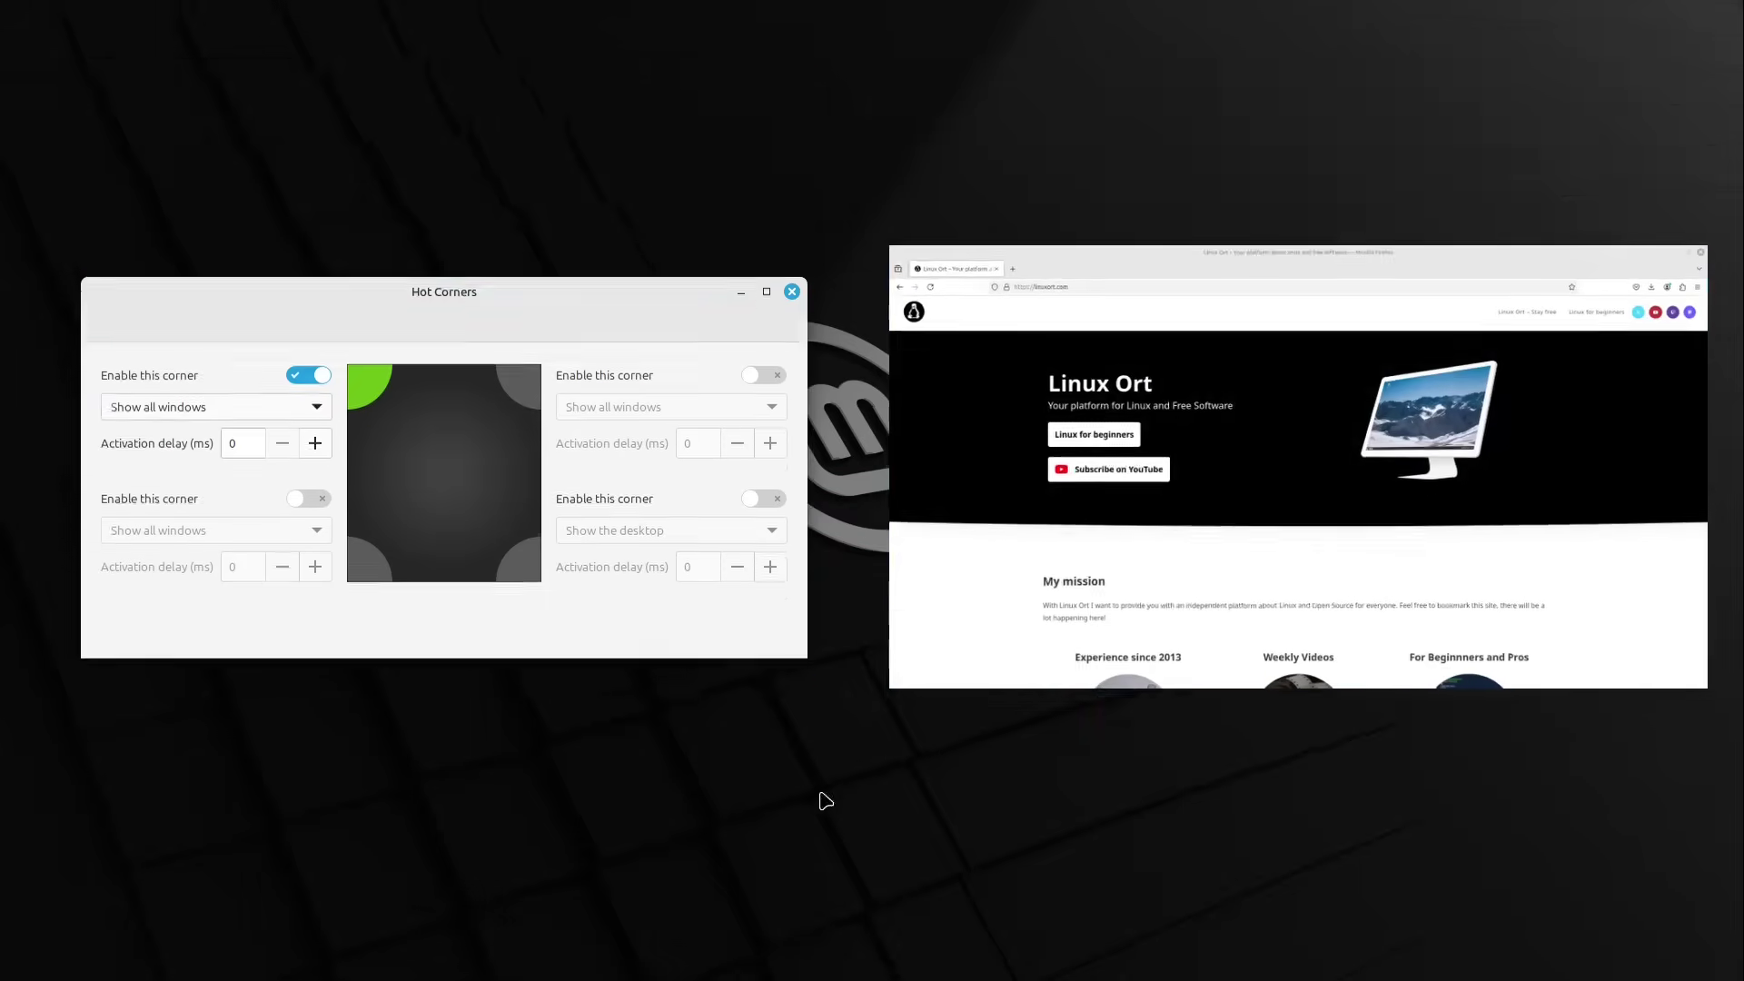
click(1059, 602)
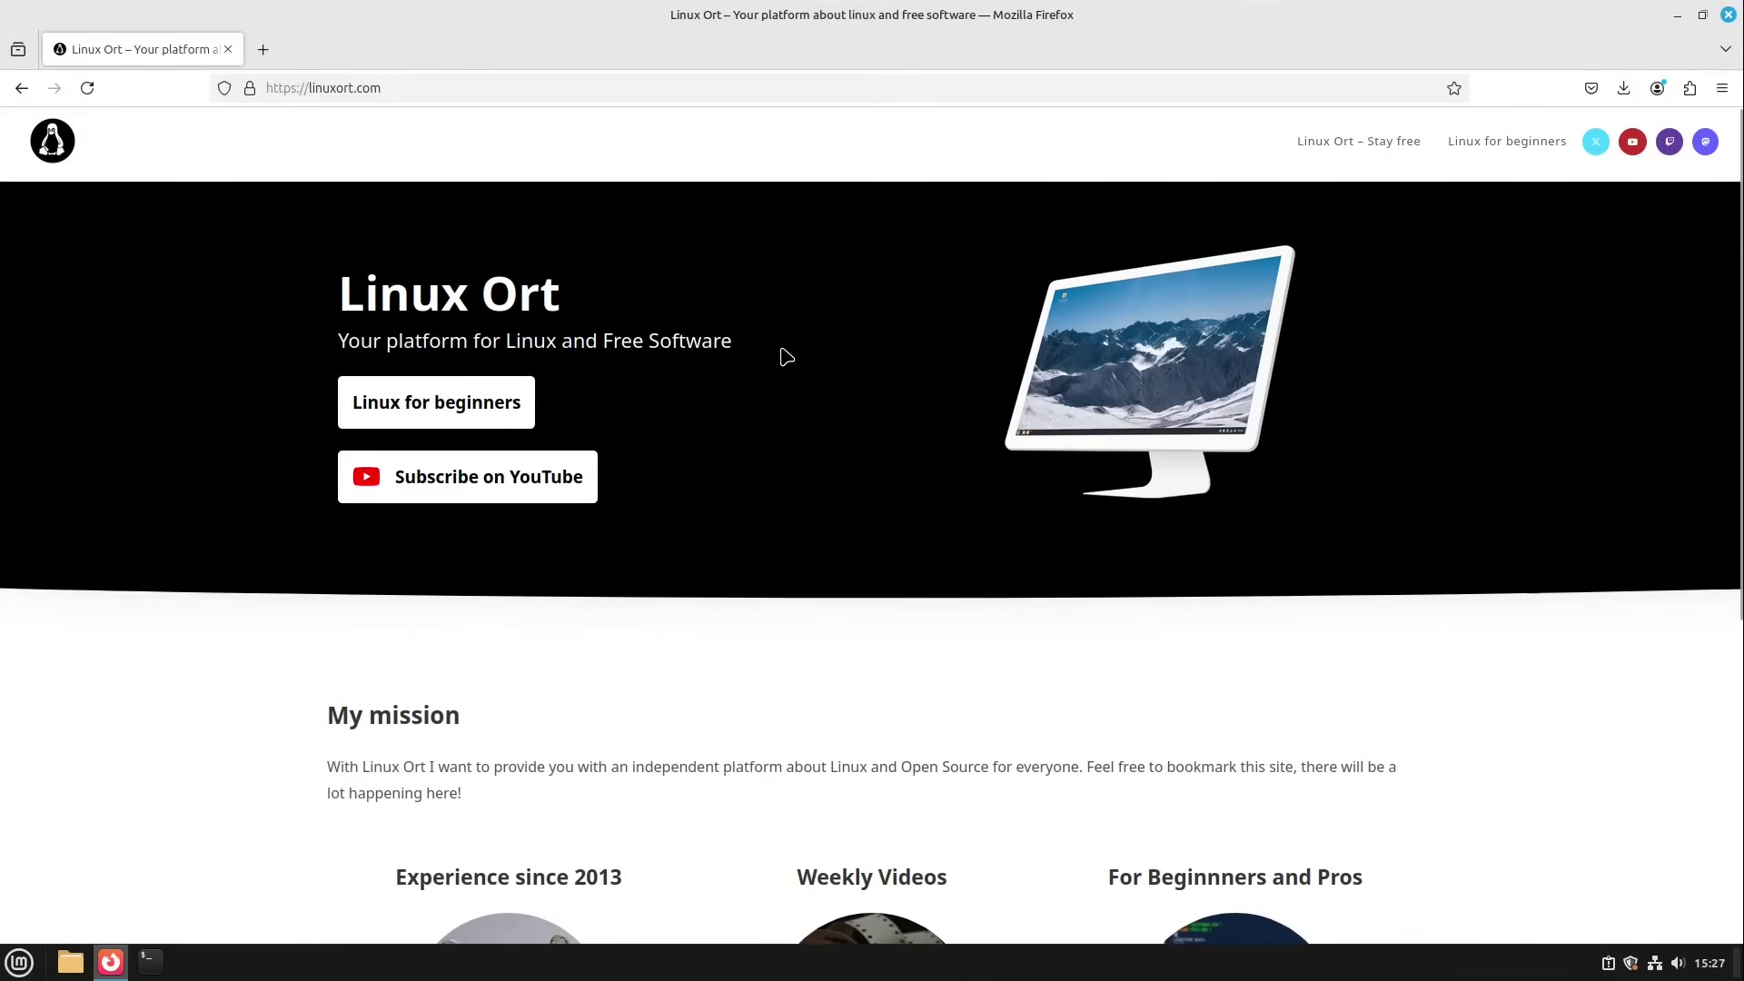
click(1676, 17)
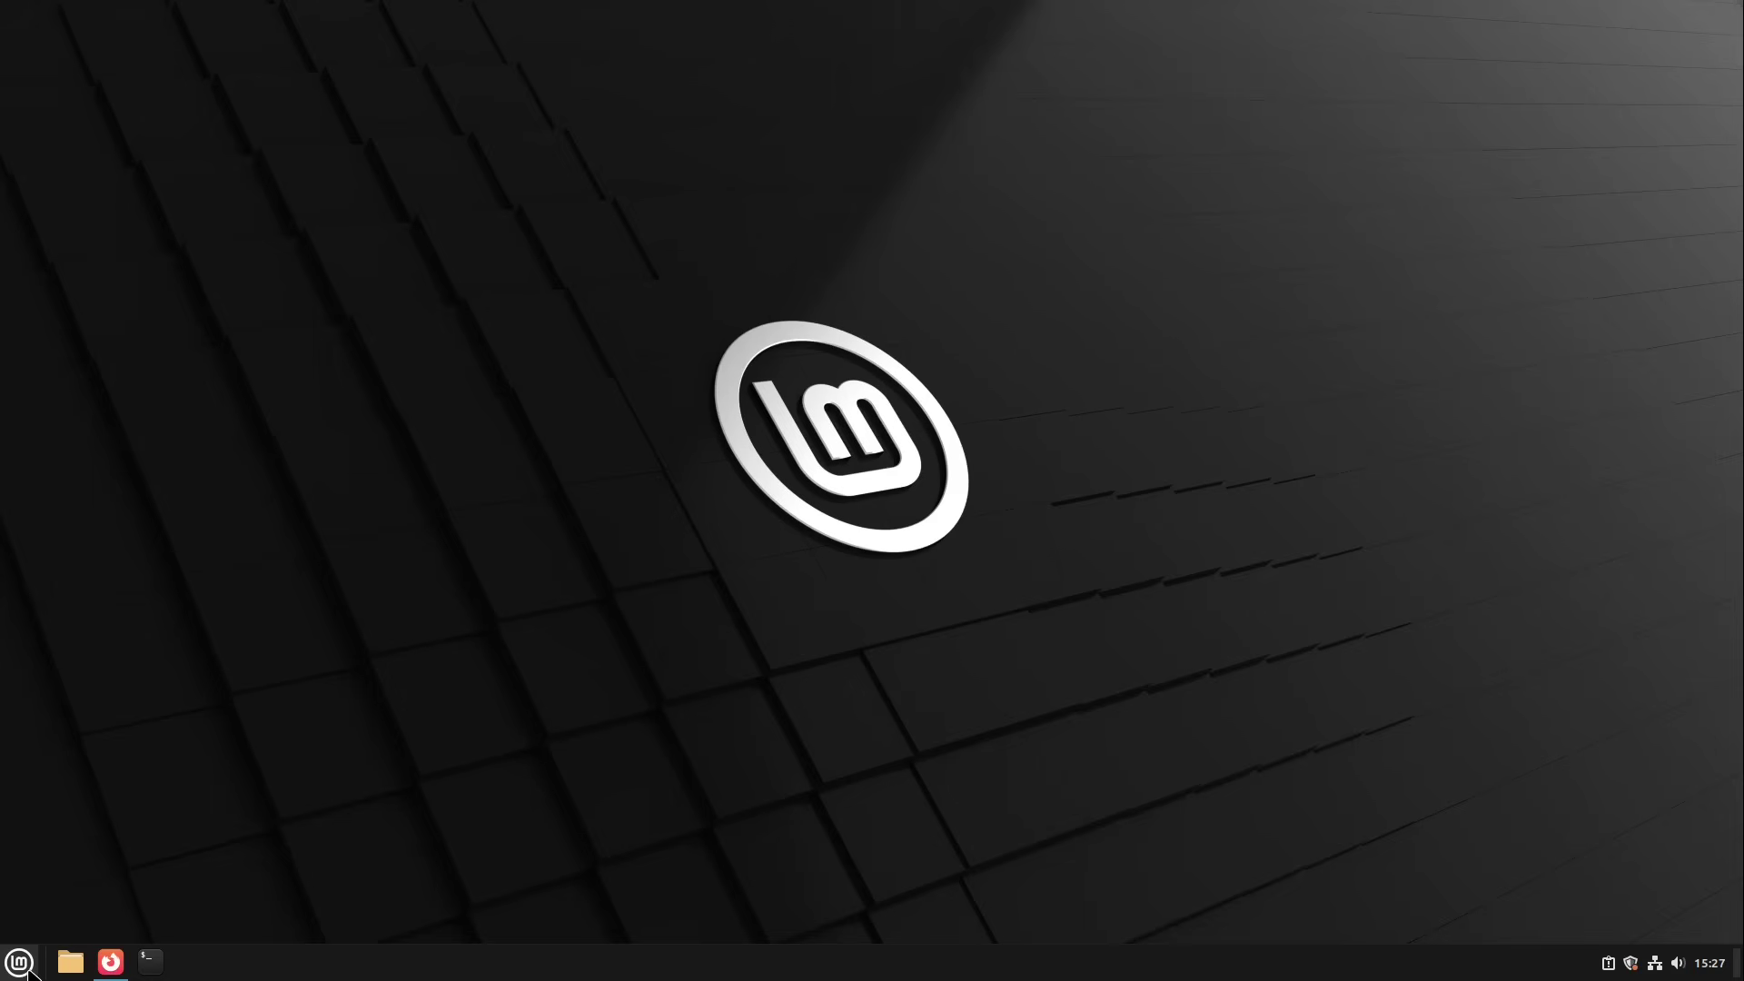
- Open Sound settings from the volume applet, mute the Sounds volume, and close the window
click(1678, 964)
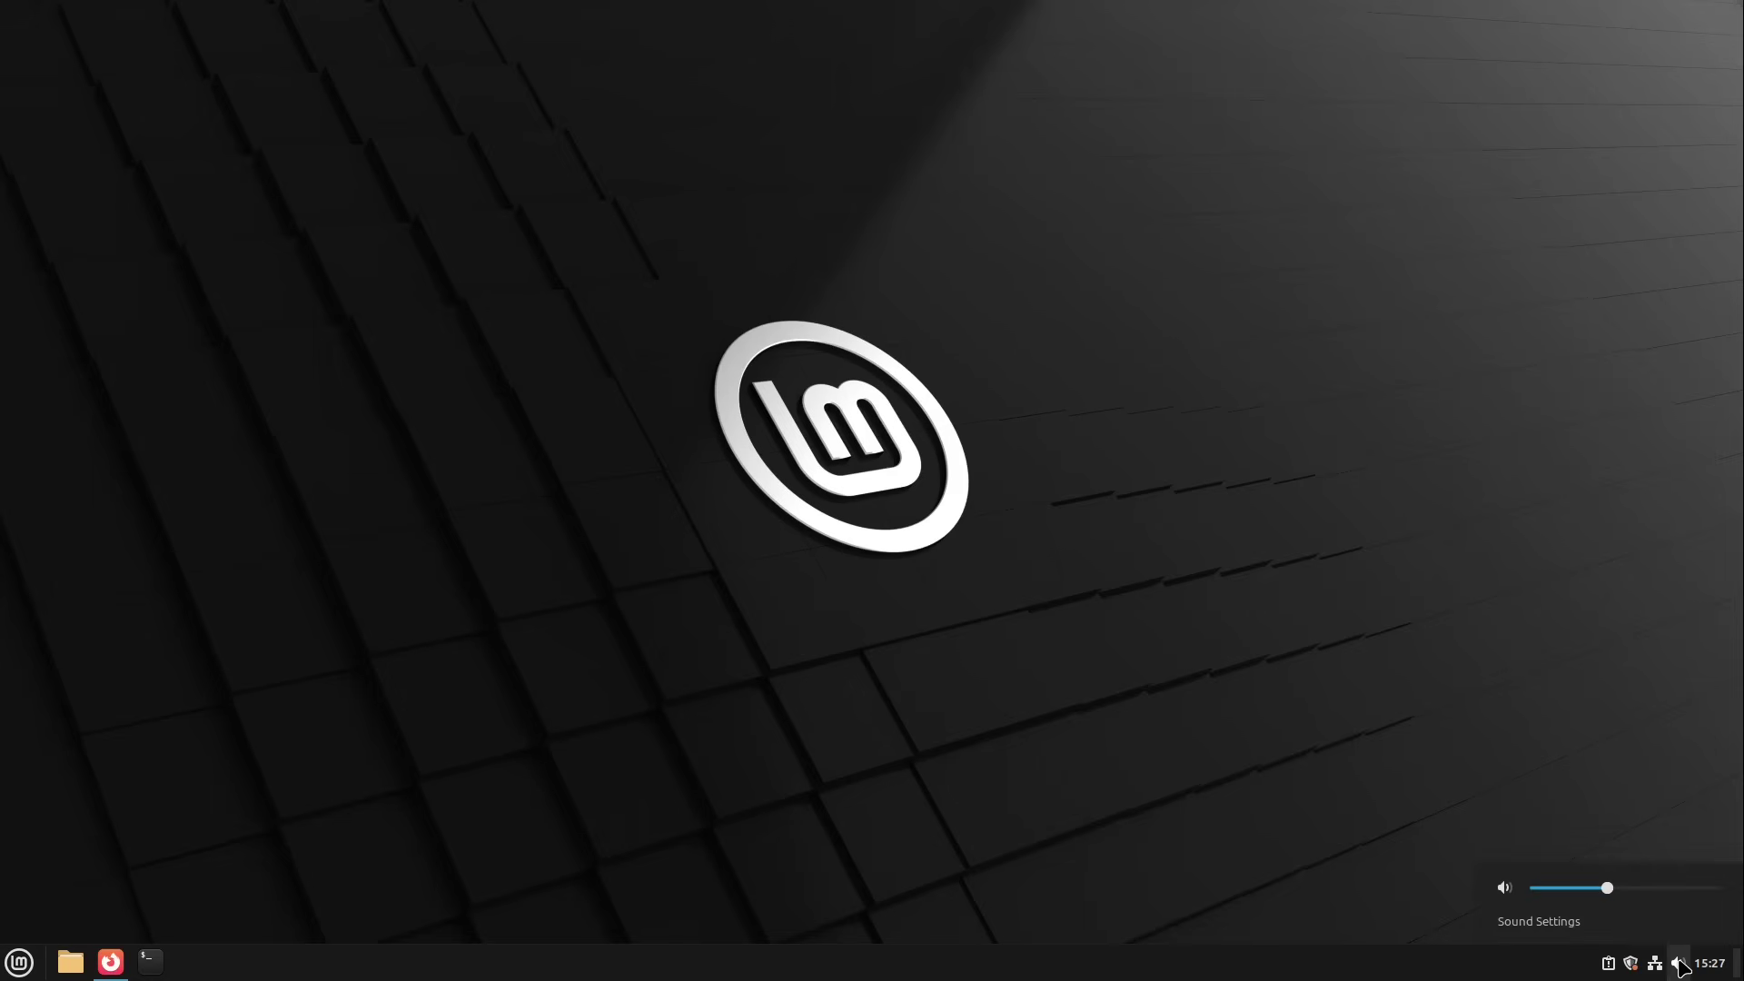
click(1570, 926)
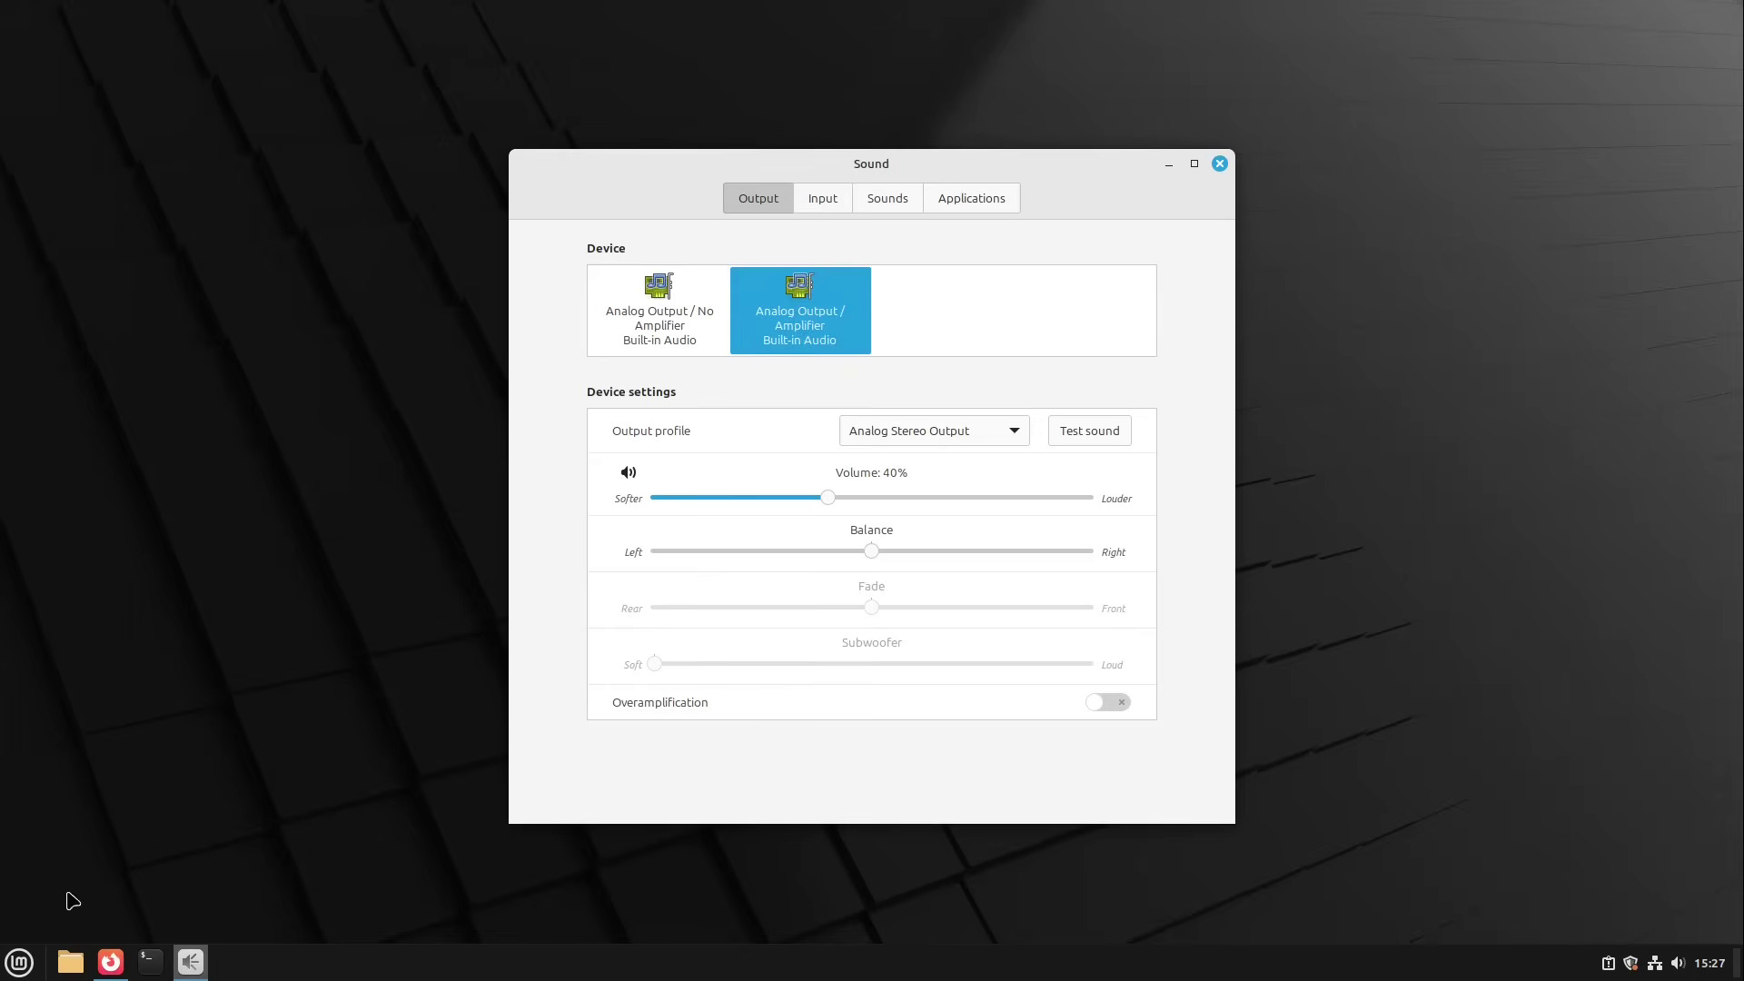
click(19, 962)
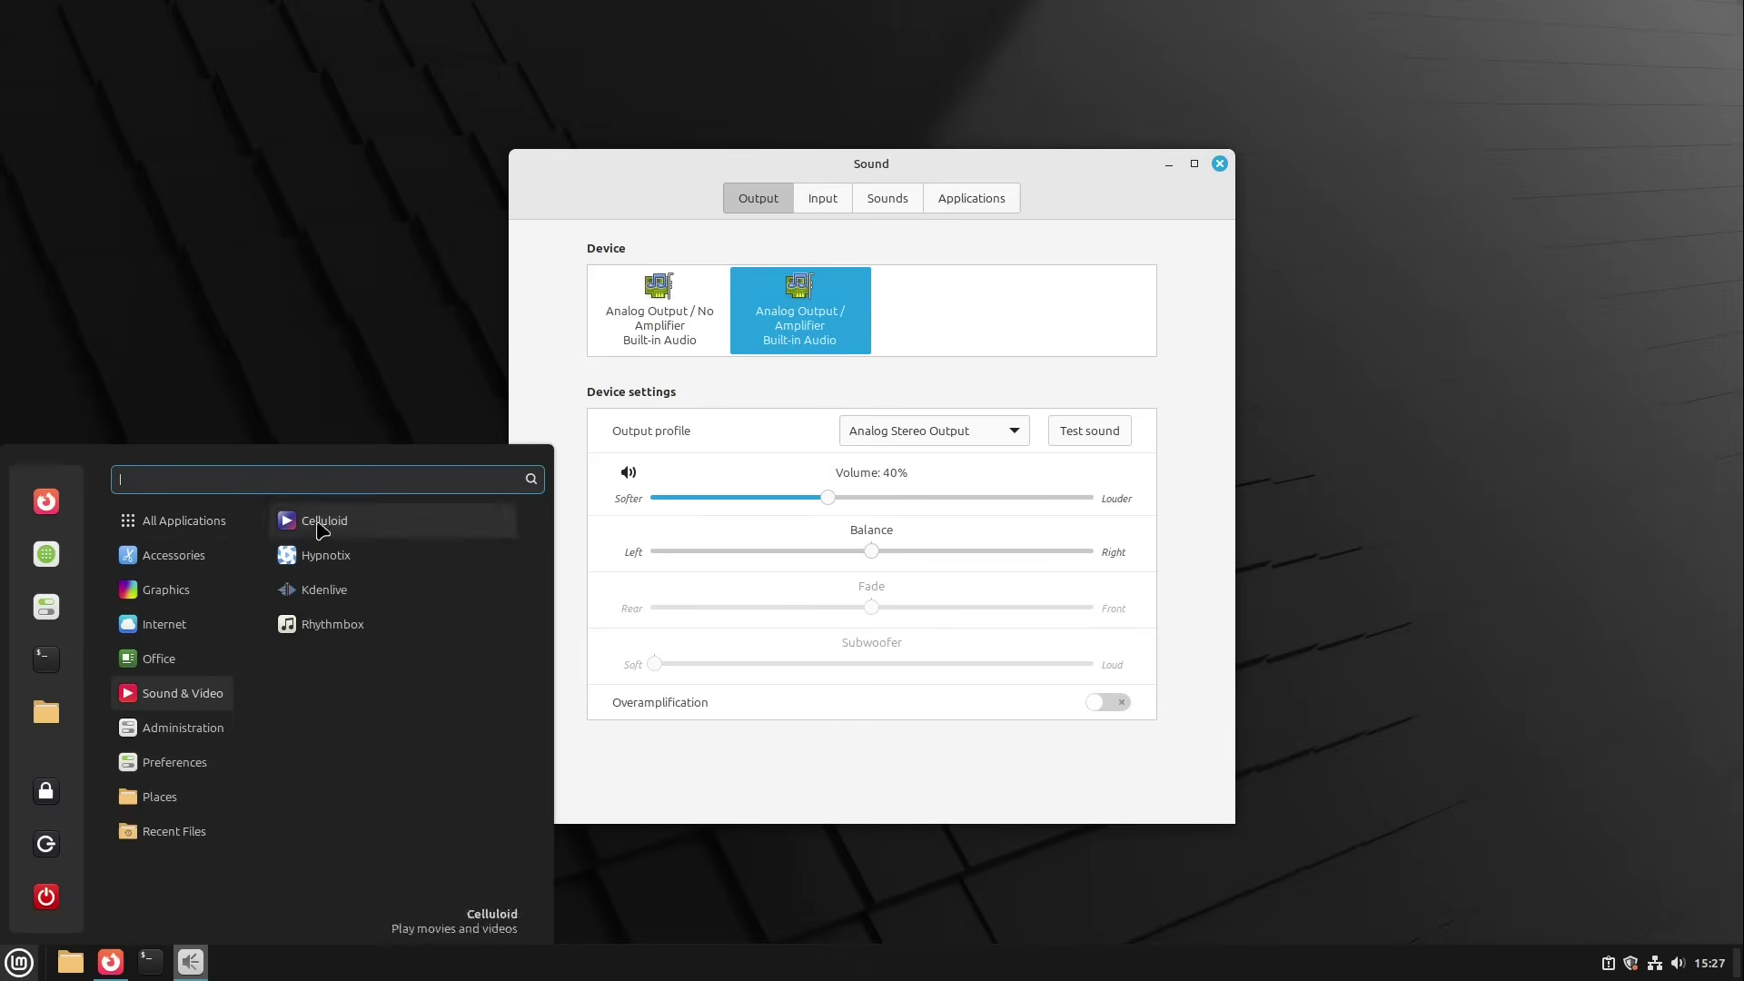
click(319, 269)
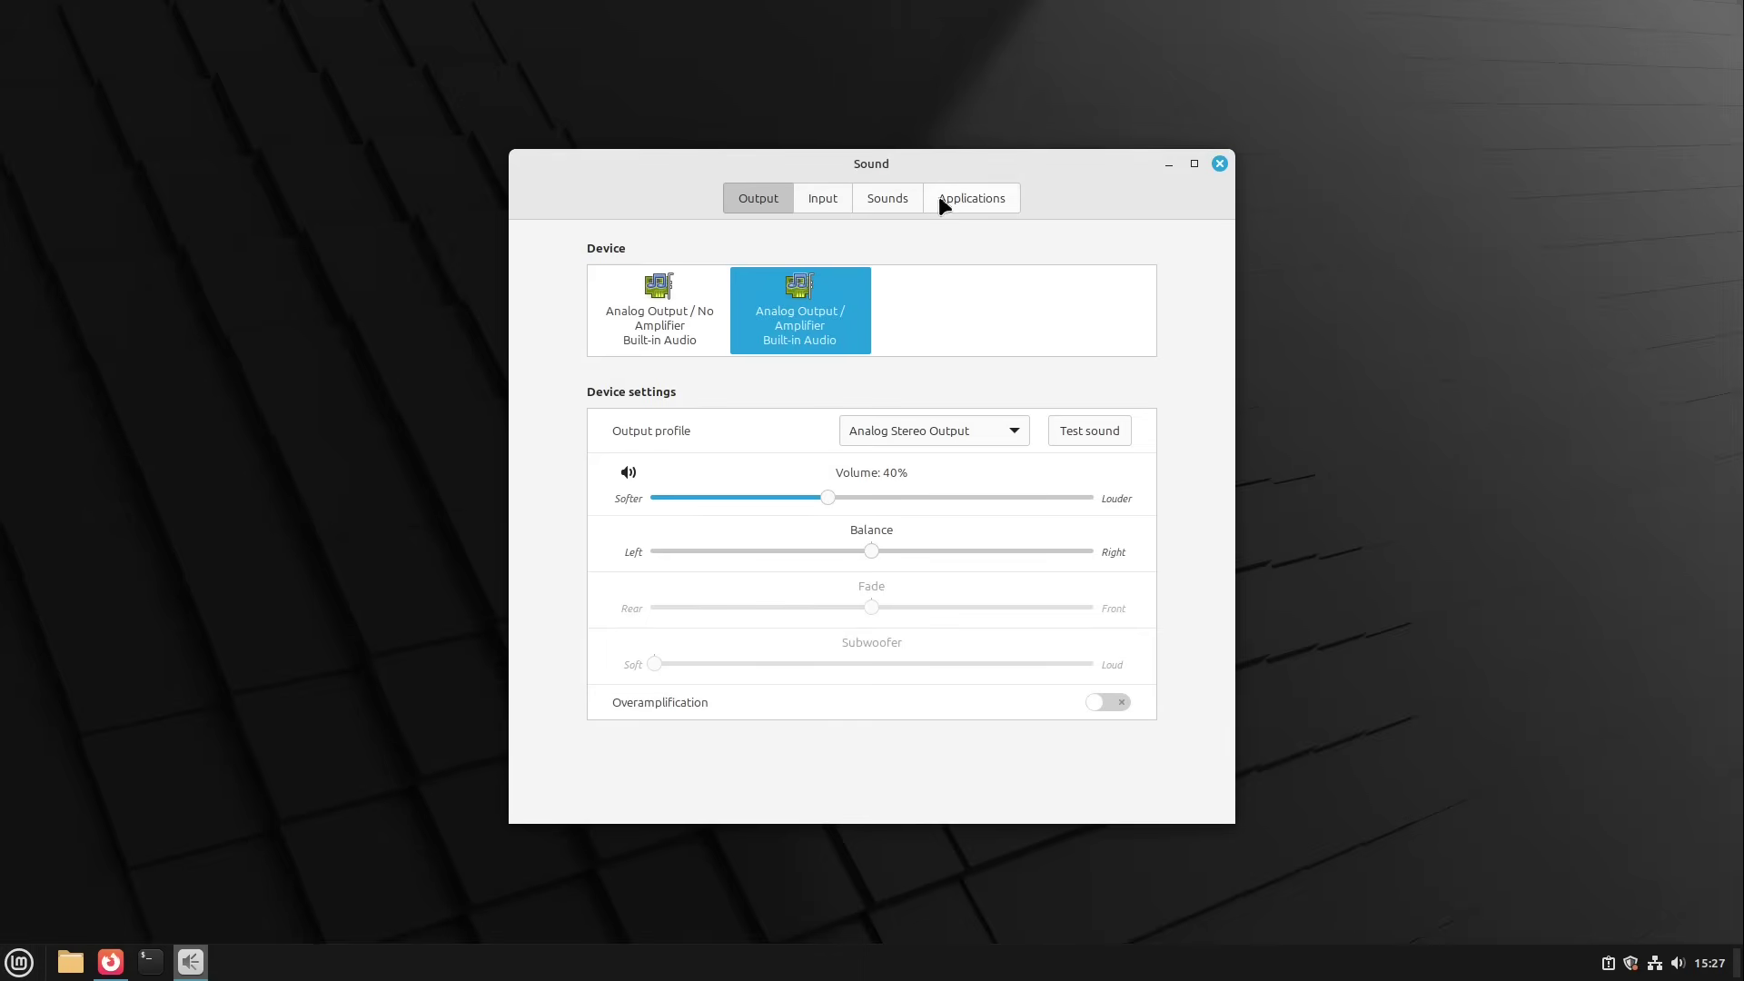
click(910, 200)
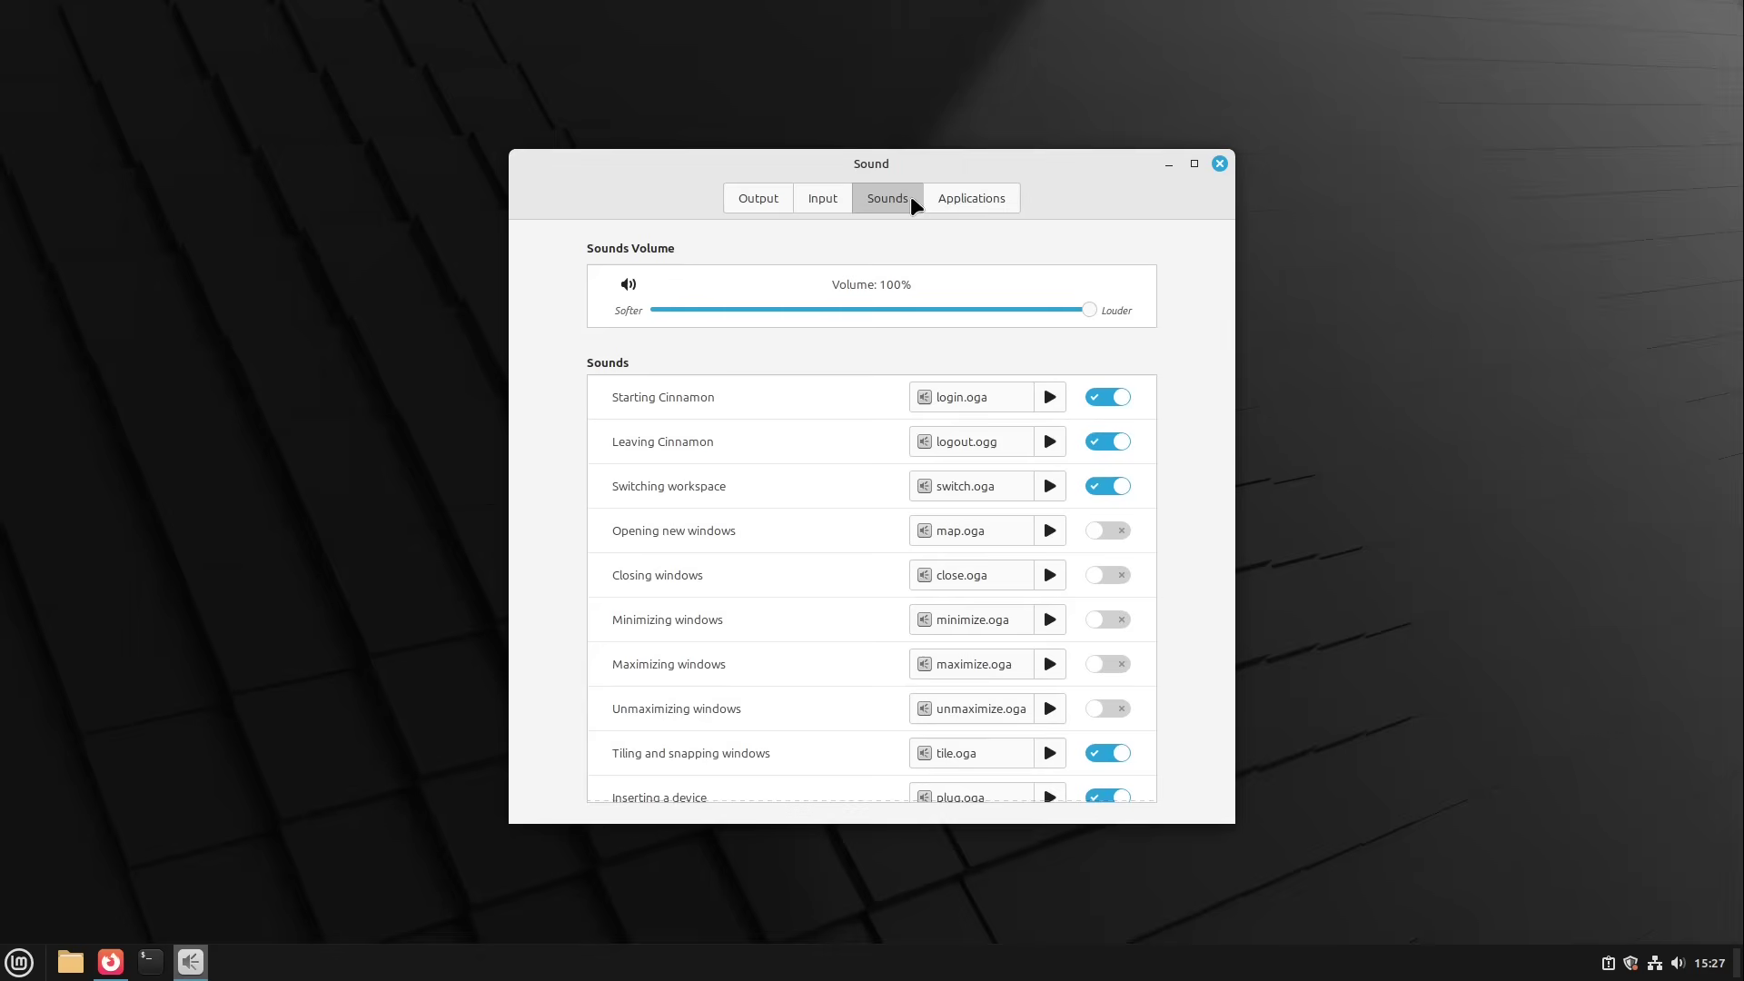
drag(941, 309, 536, 516)
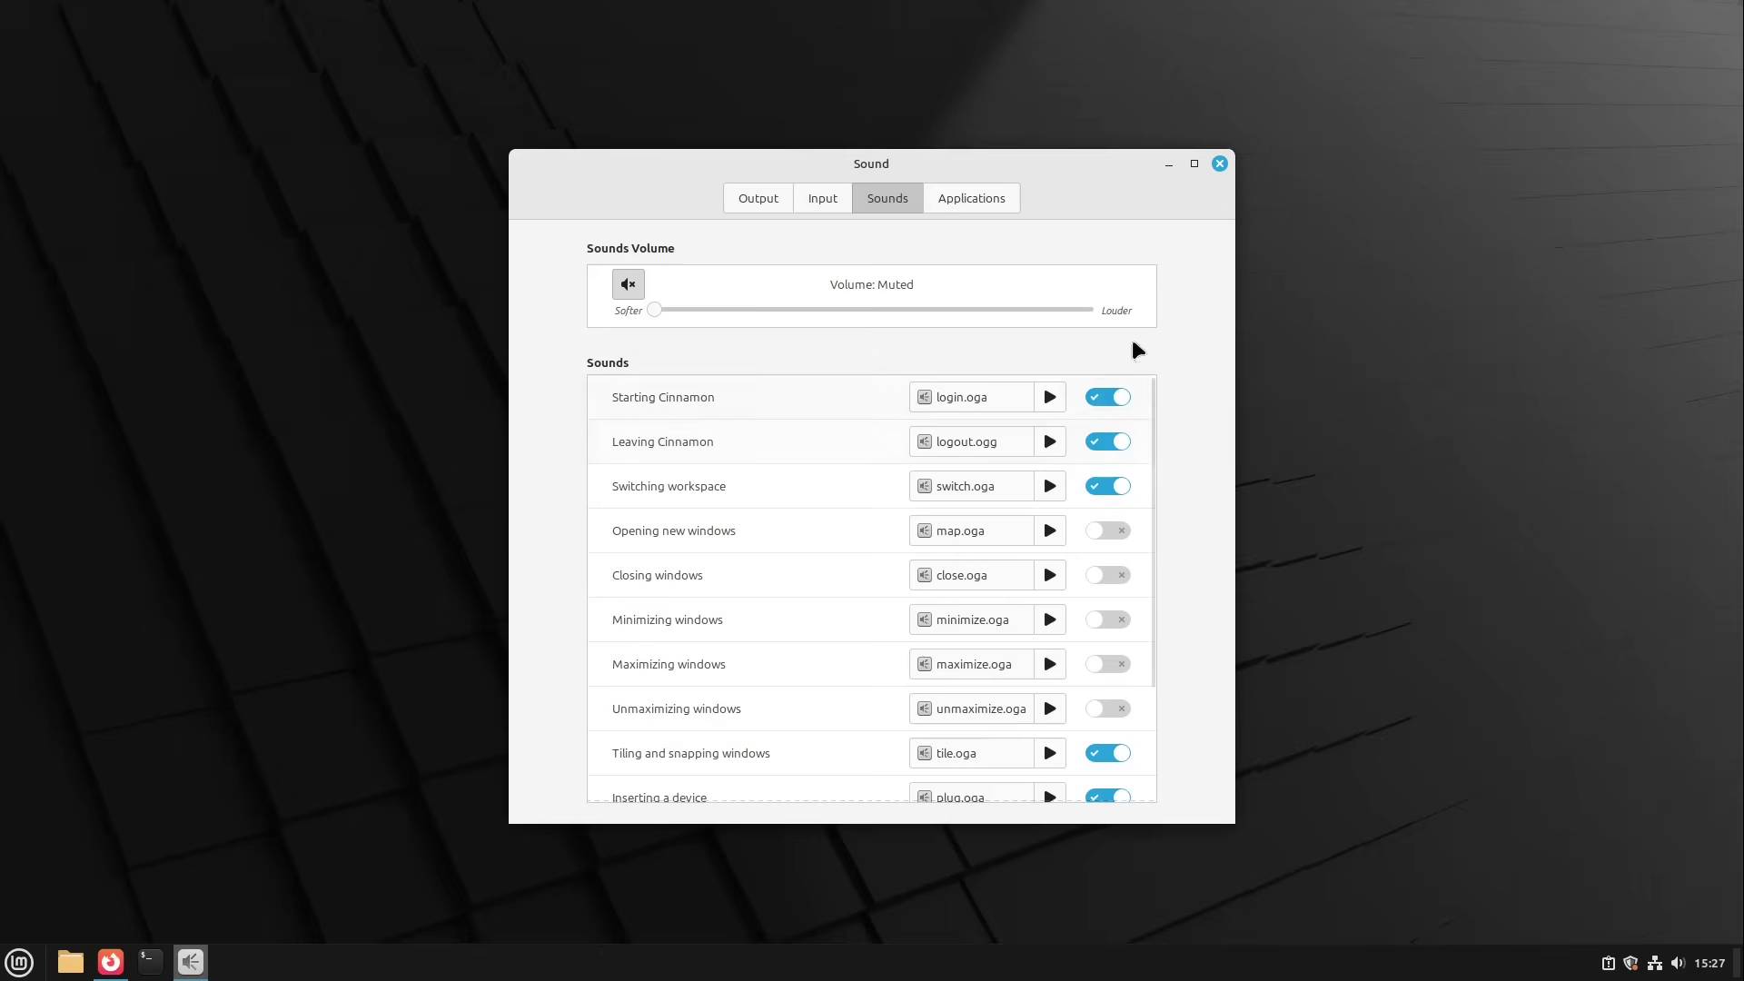
click(1219, 163)
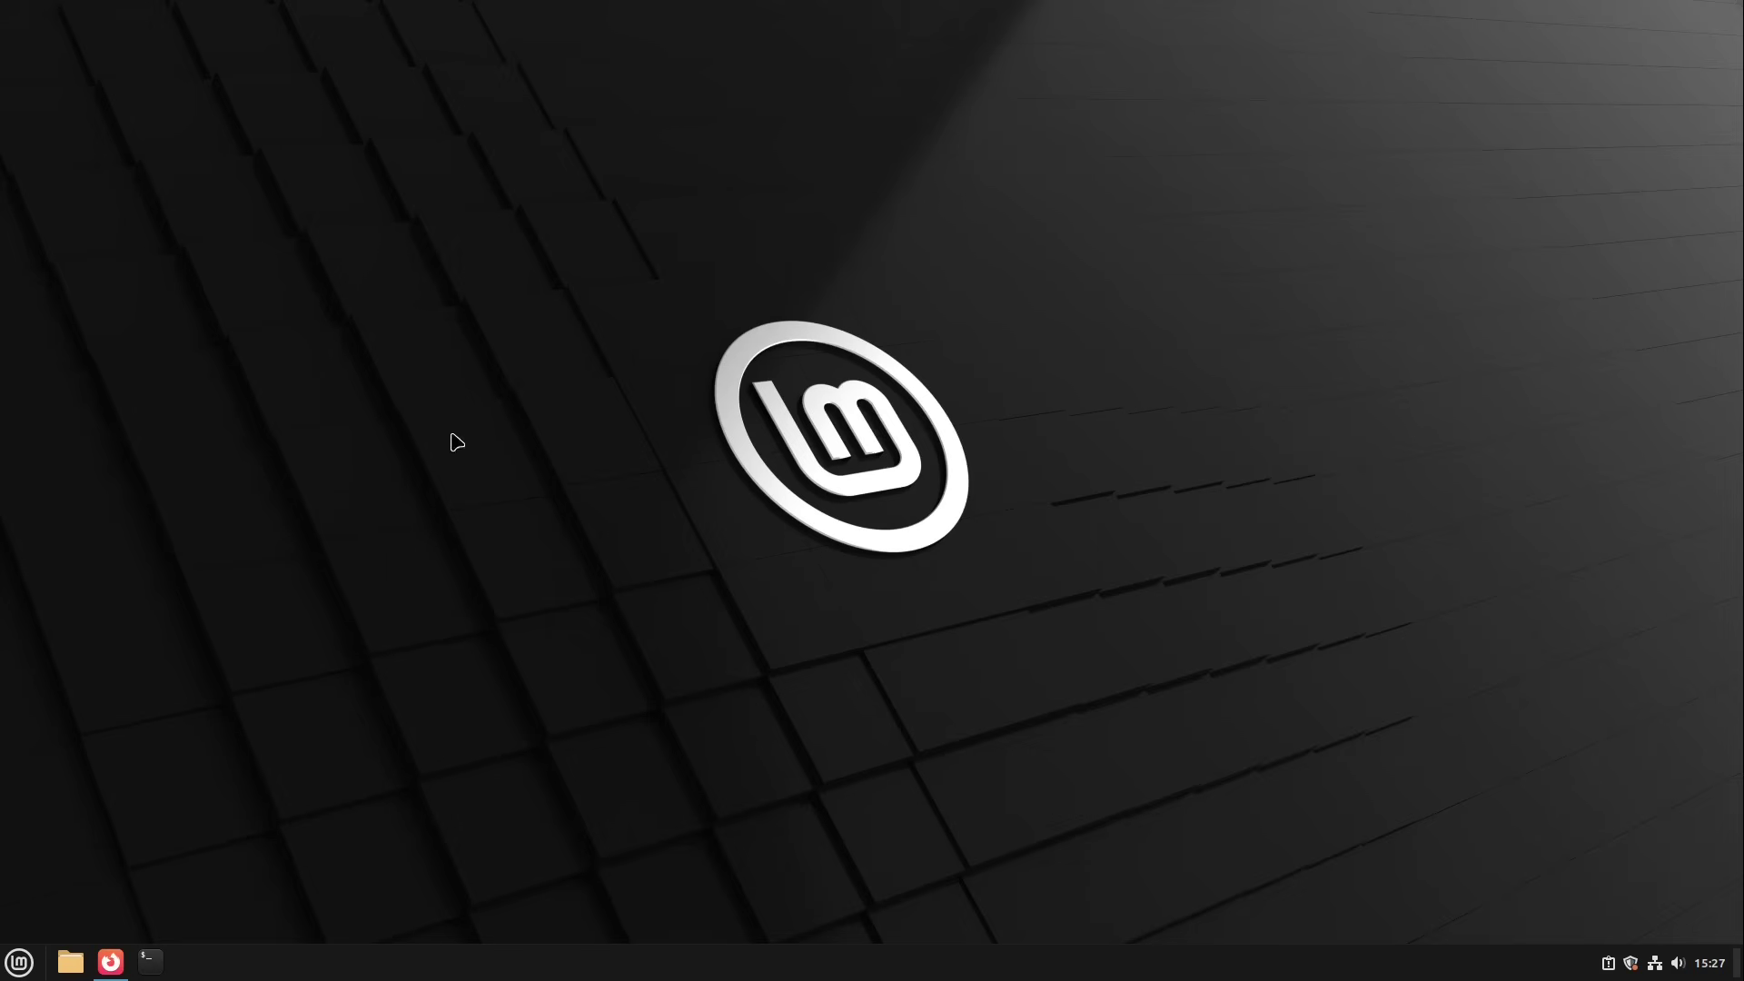
- Set the Wilma collection's Chalet picture as the desktop background, then close Backgrounds
right_click(429, 343)
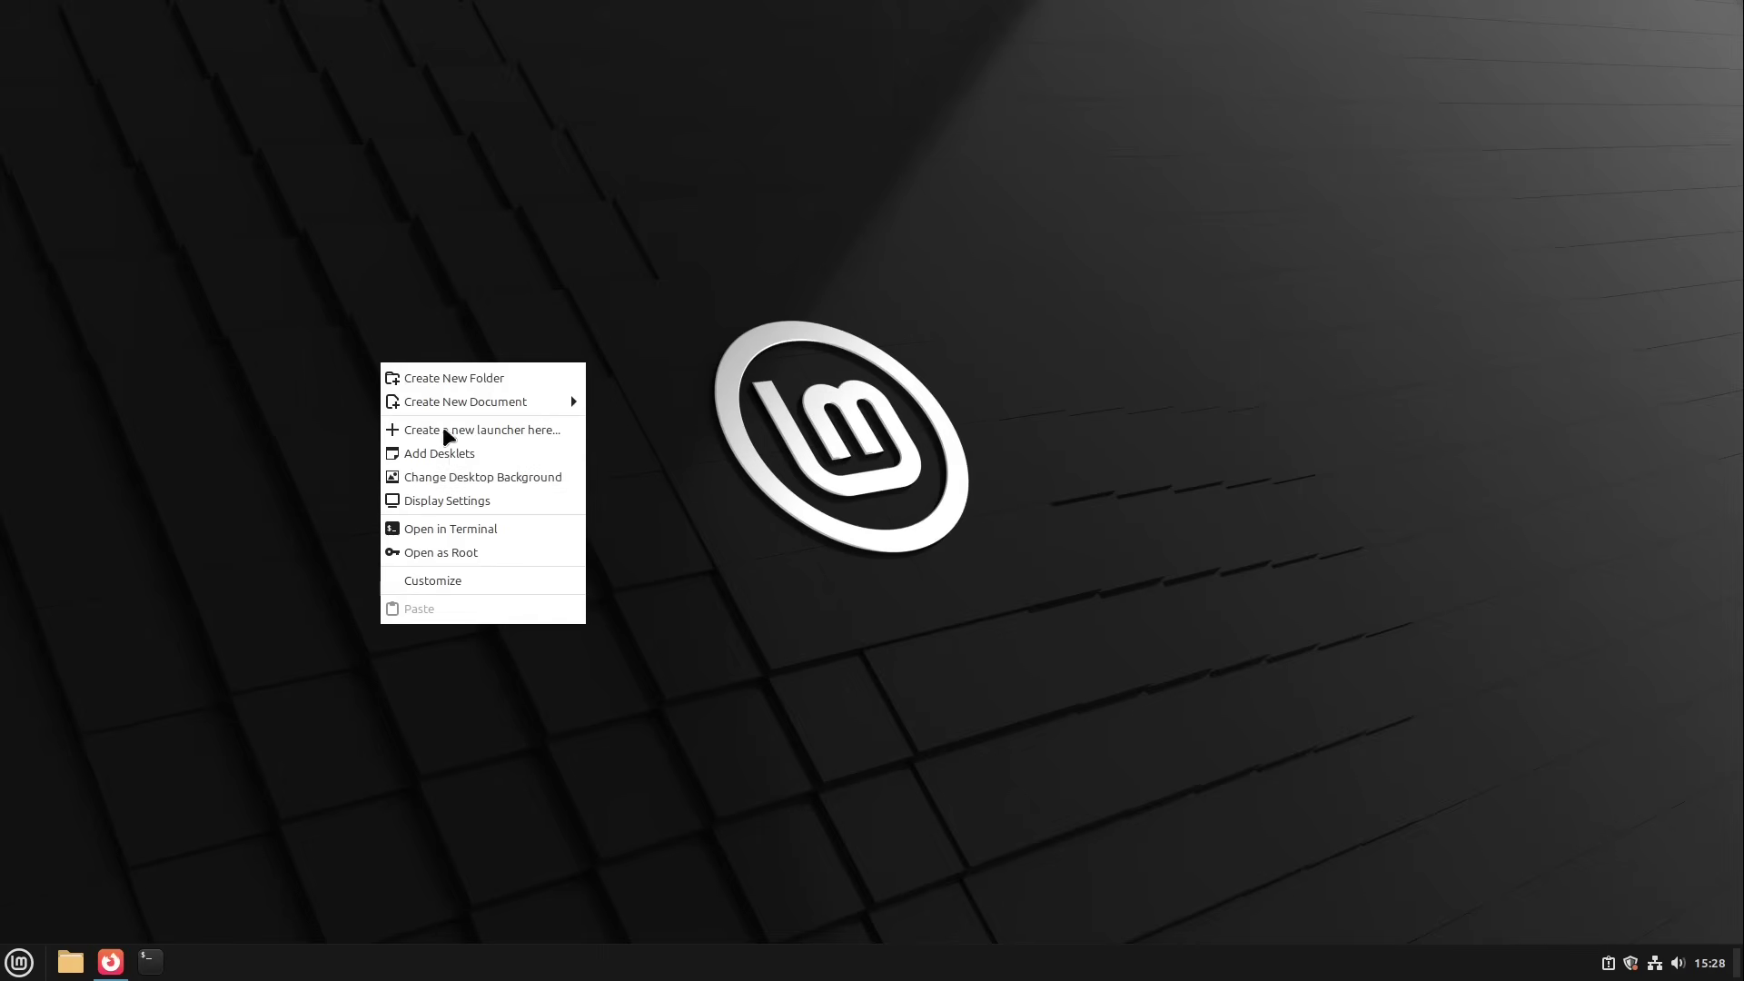
click(451, 479)
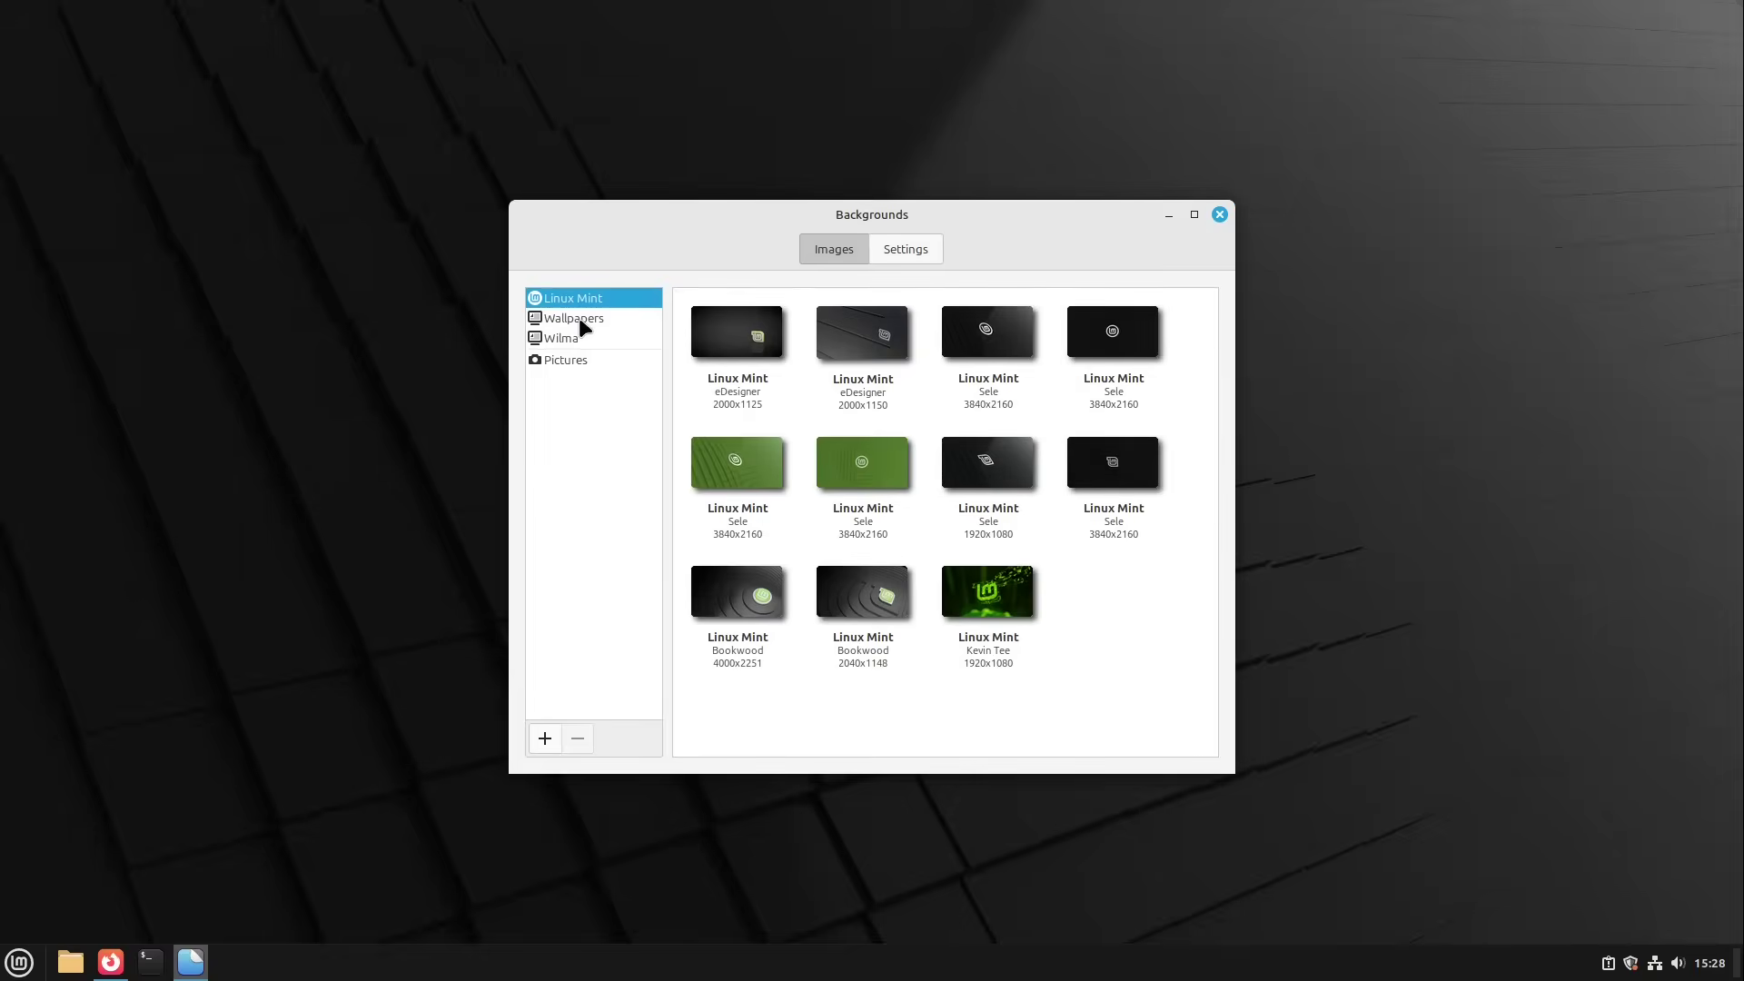
click(557, 340)
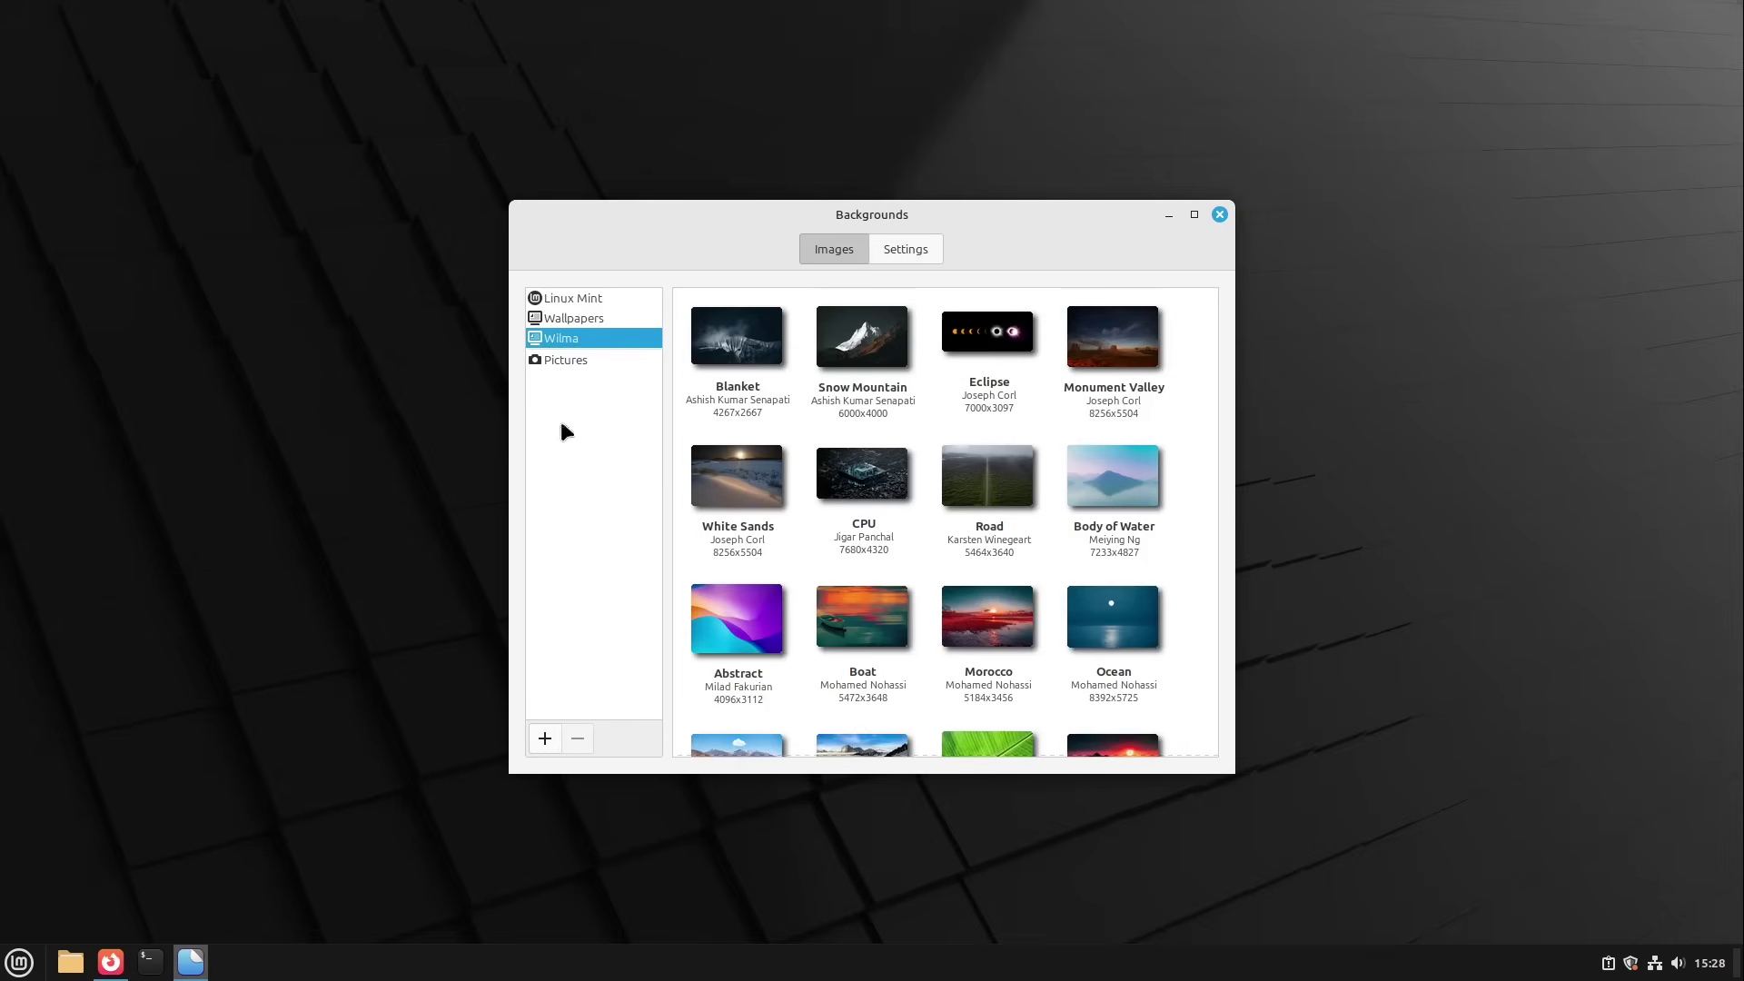
scroll(1066, 491, down, 5)
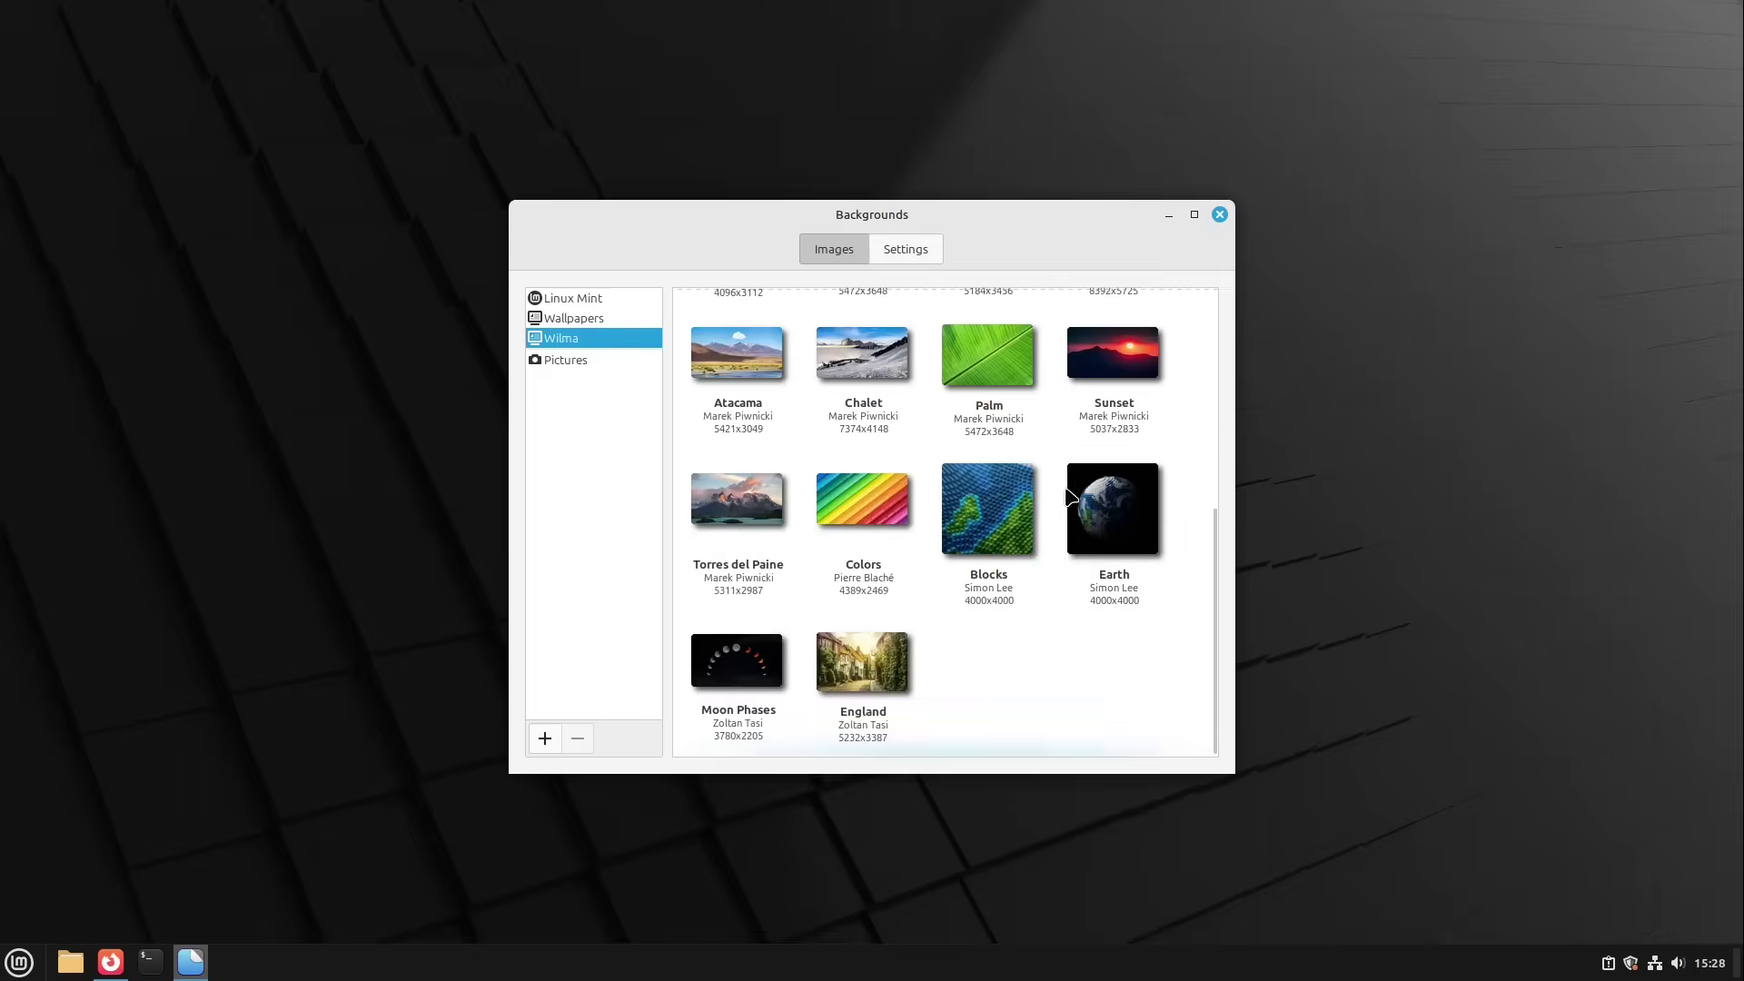
scroll(1066, 490, up, 5)
click(561, 318)
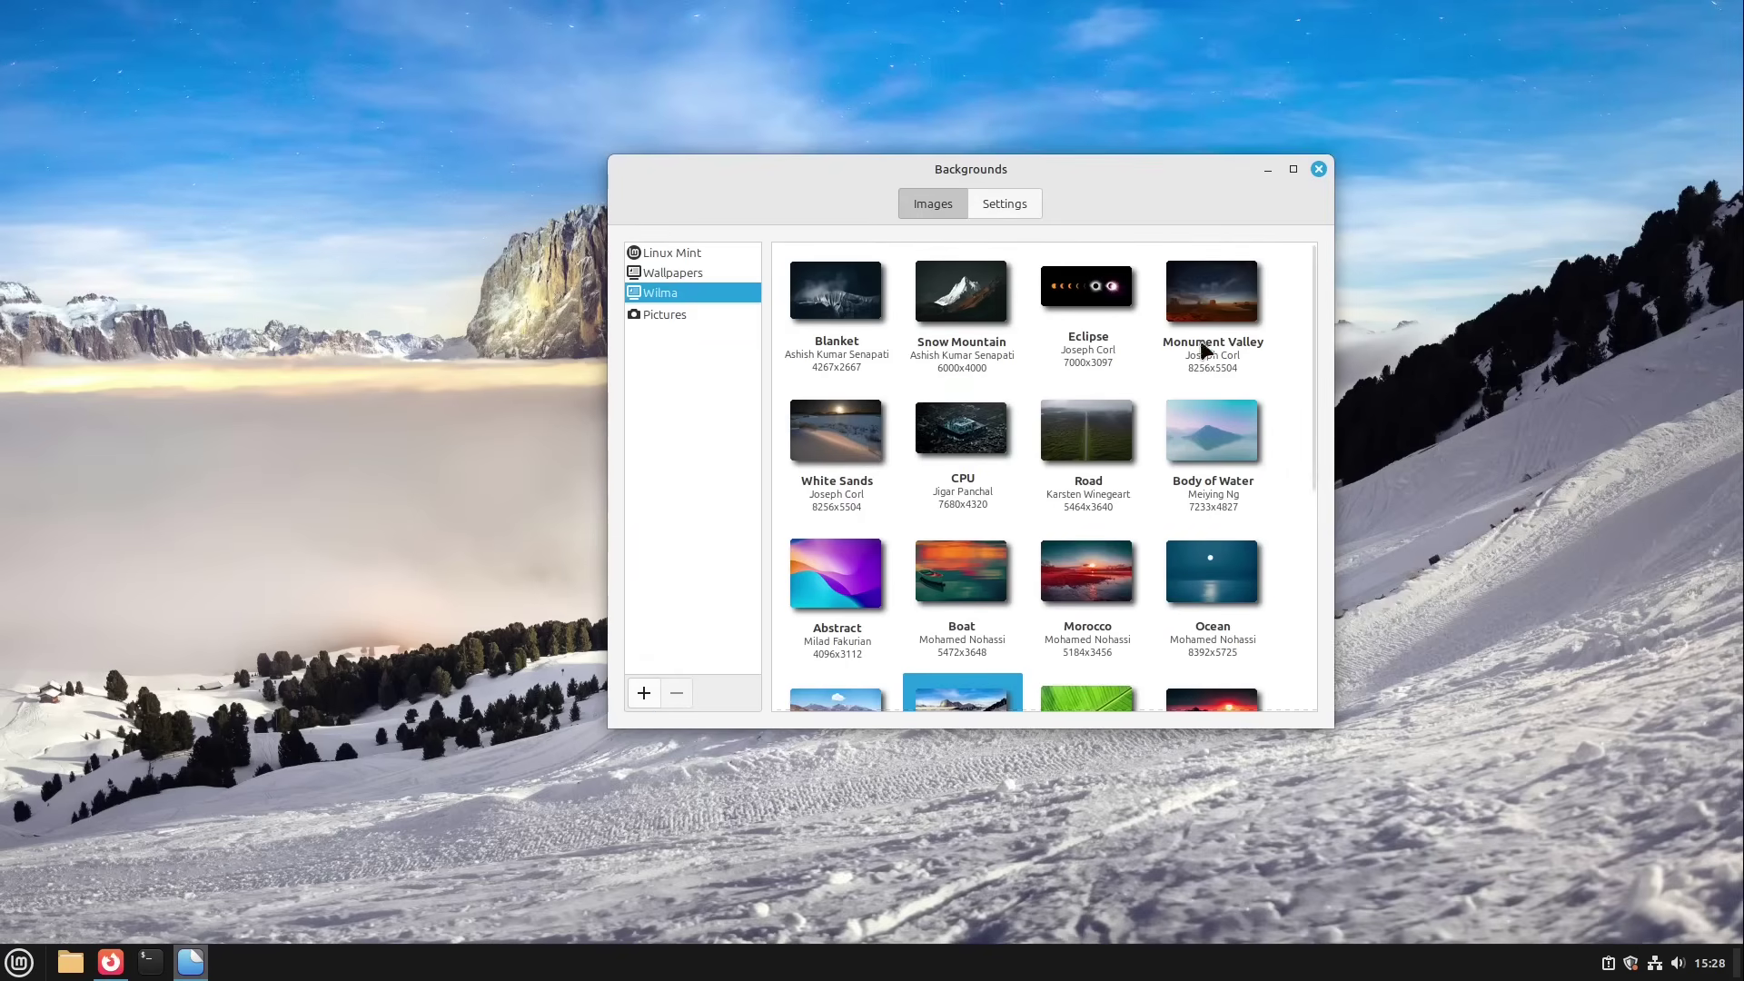
click(1317, 170)
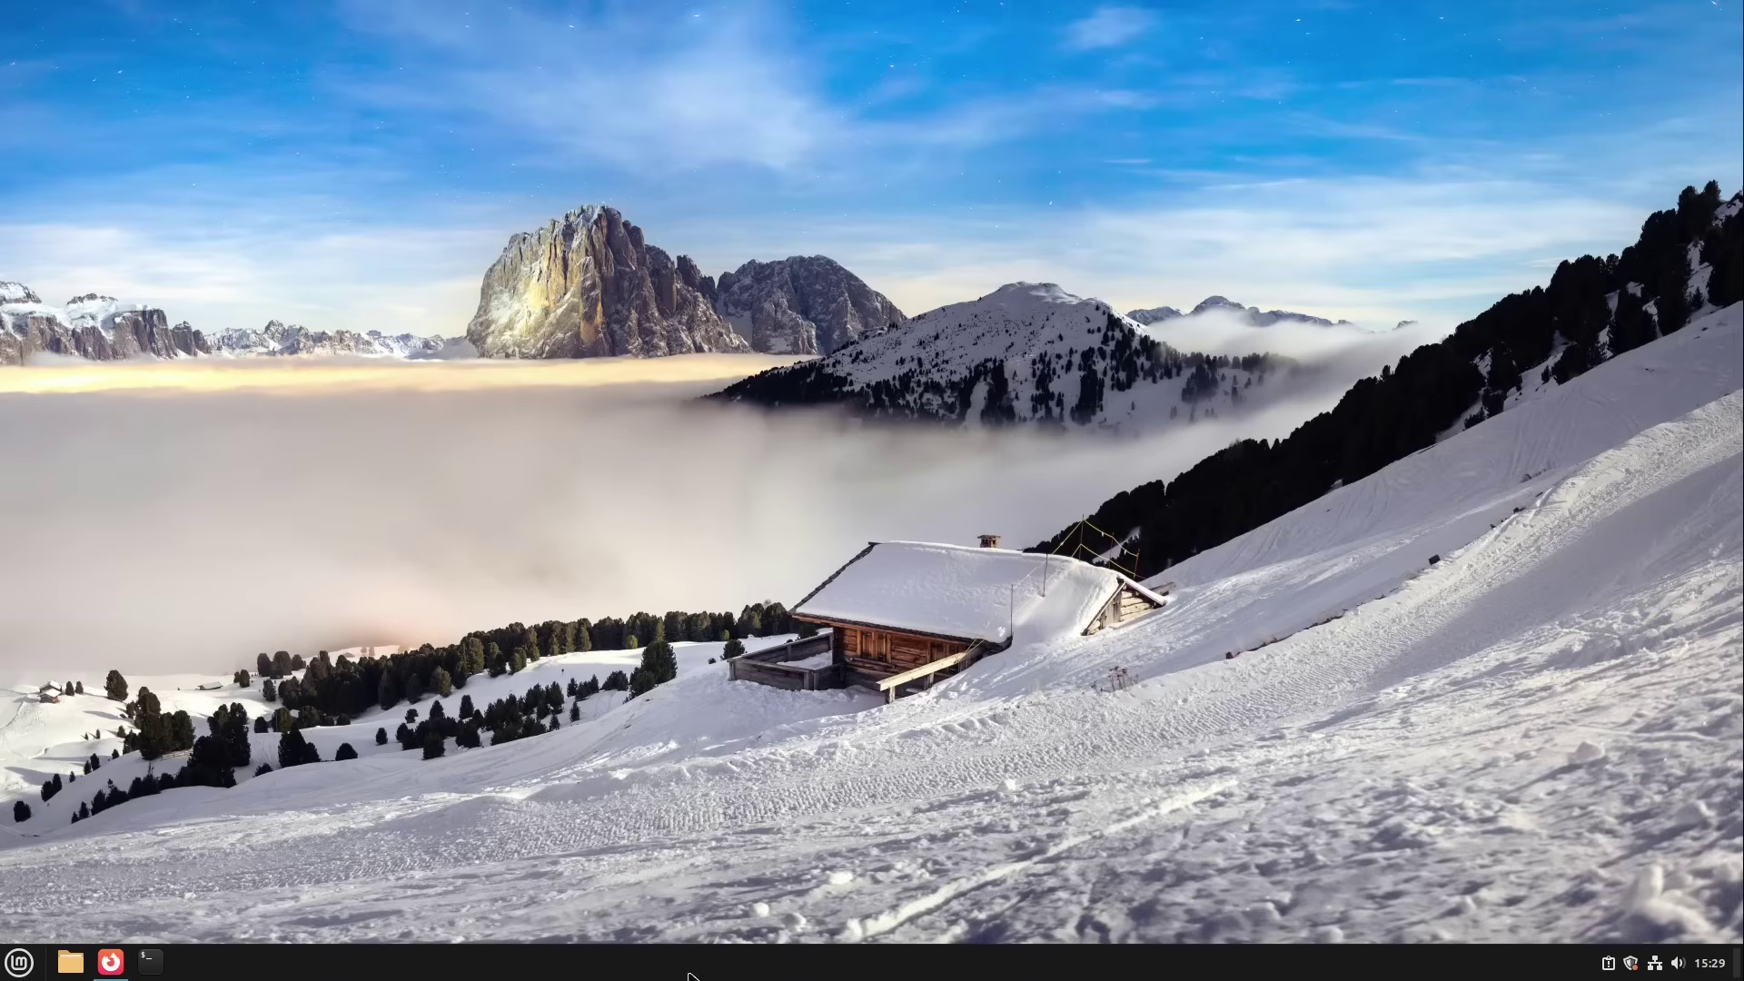
- Download the Weather applet from the Download tab of the panel's Applets settings
right_click(977, 966)
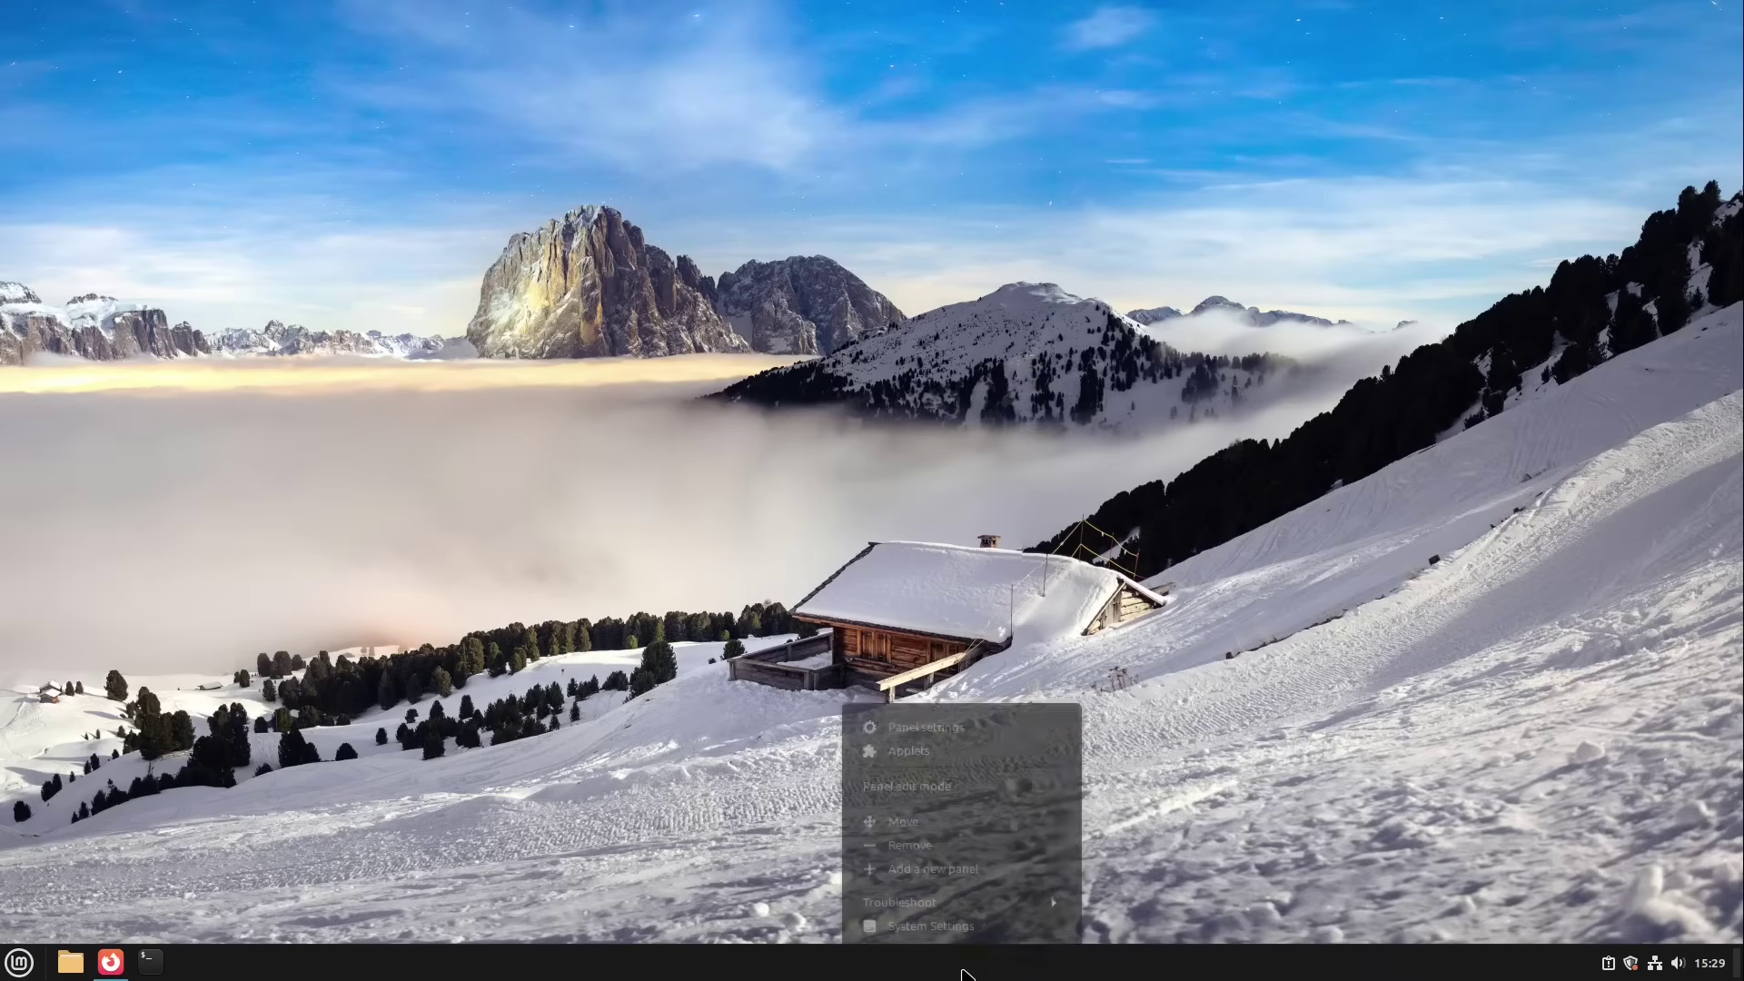
click(958, 750)
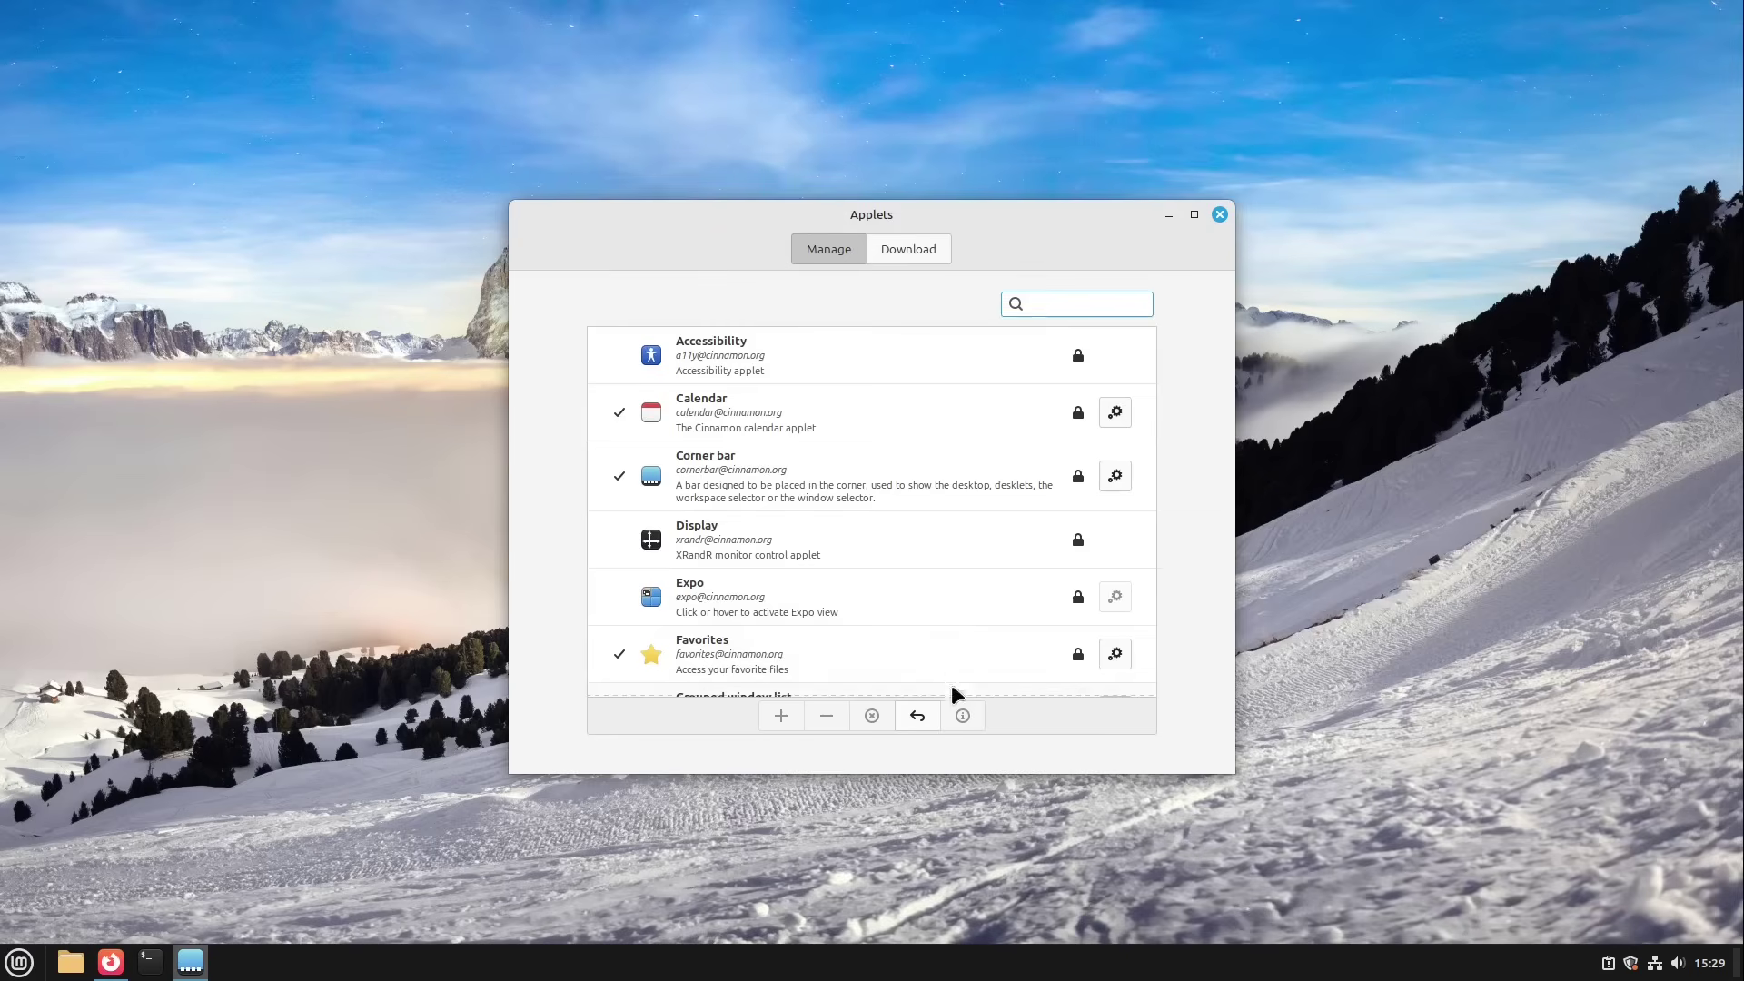
click(911, 245)
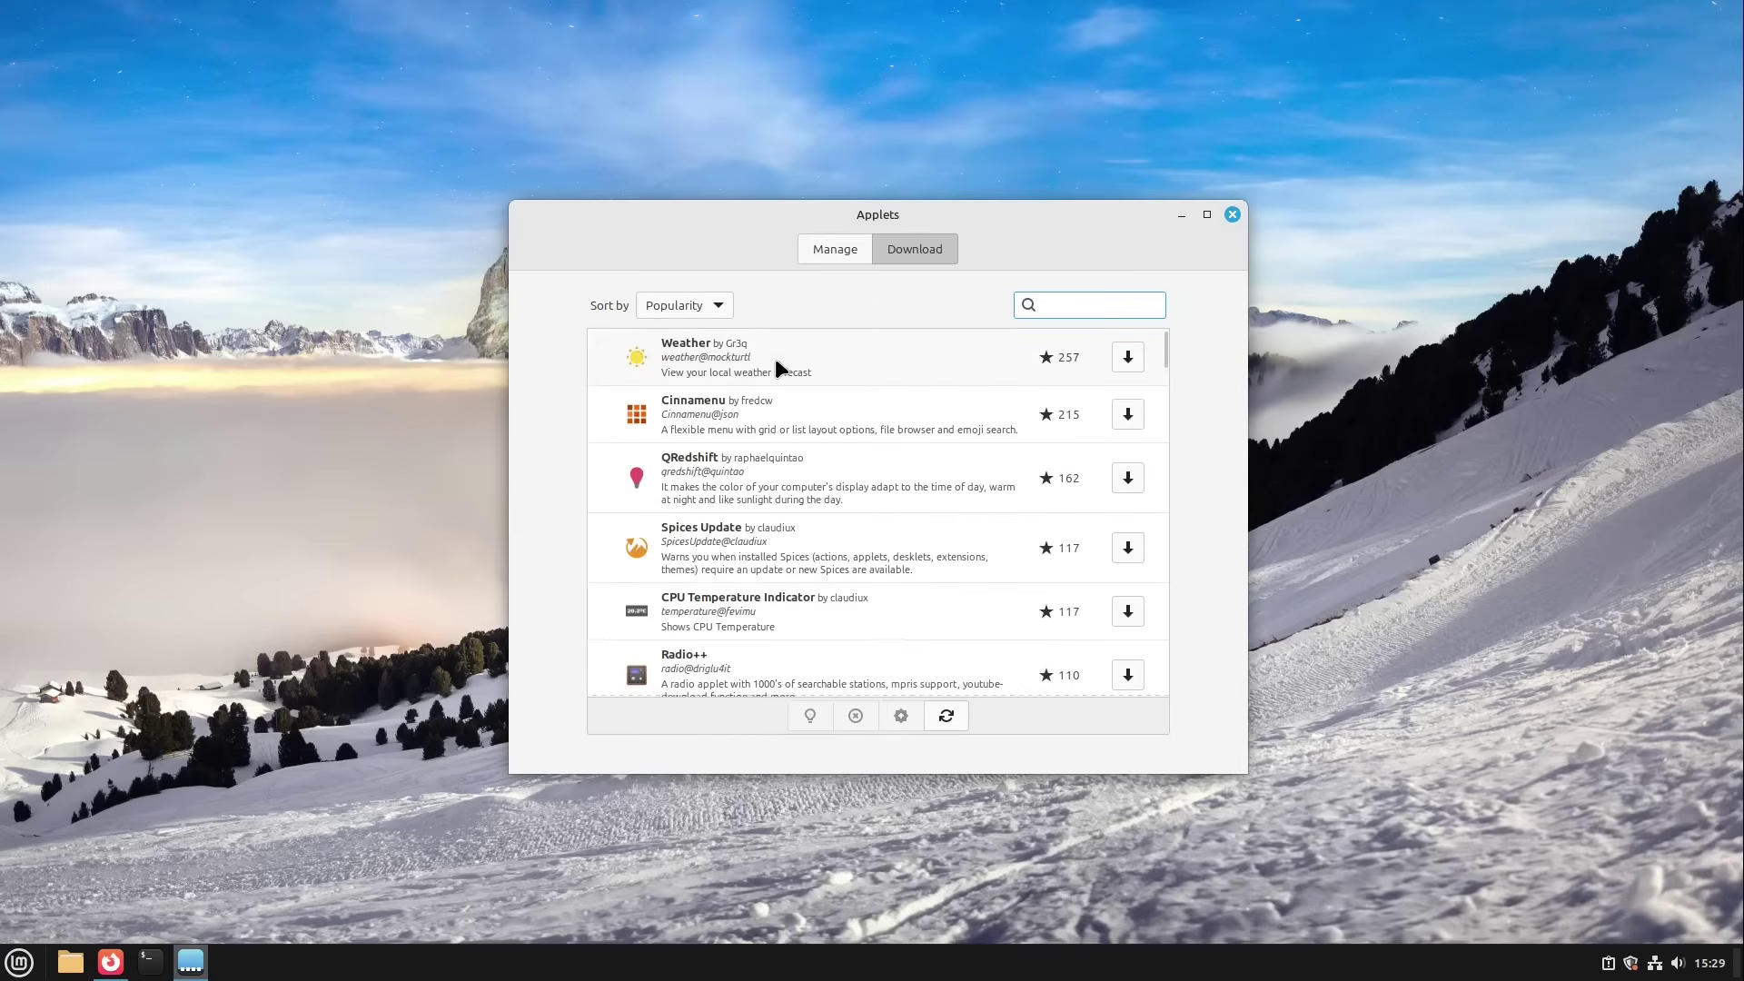
click(1130, 359)
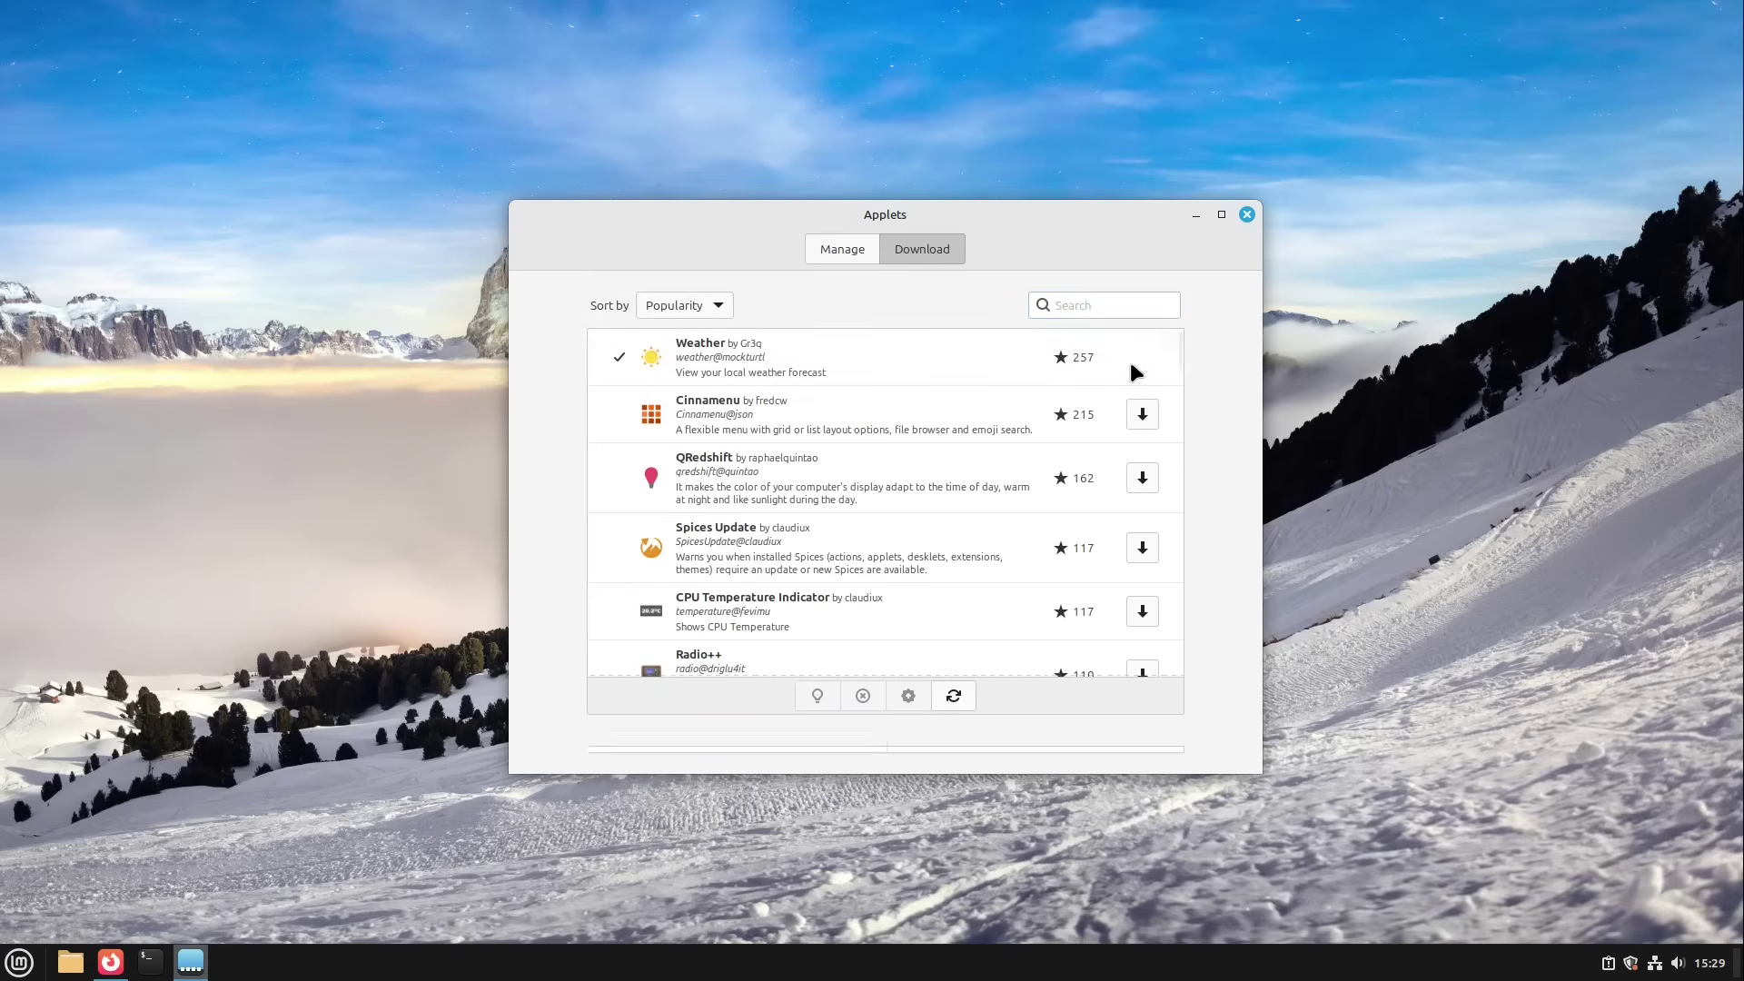
- Add the Weather applet to the panel, where it shows 15 °C, and close Applets
click(842, 247)
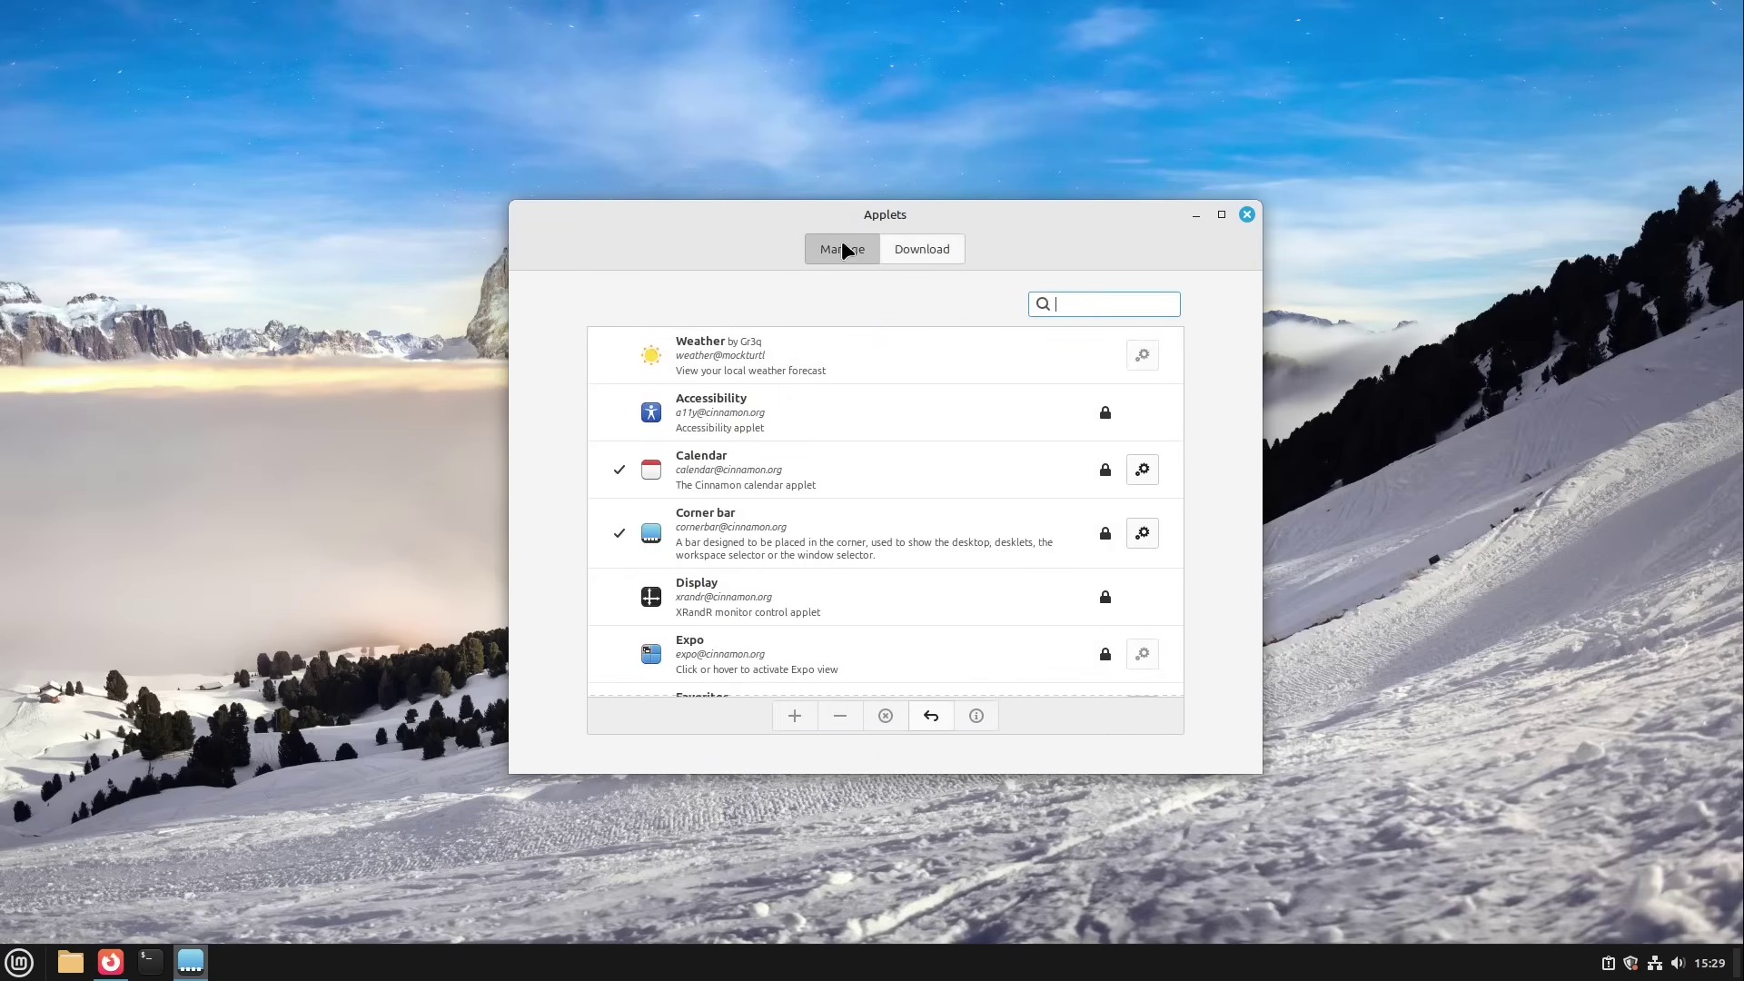
click(853, 360)
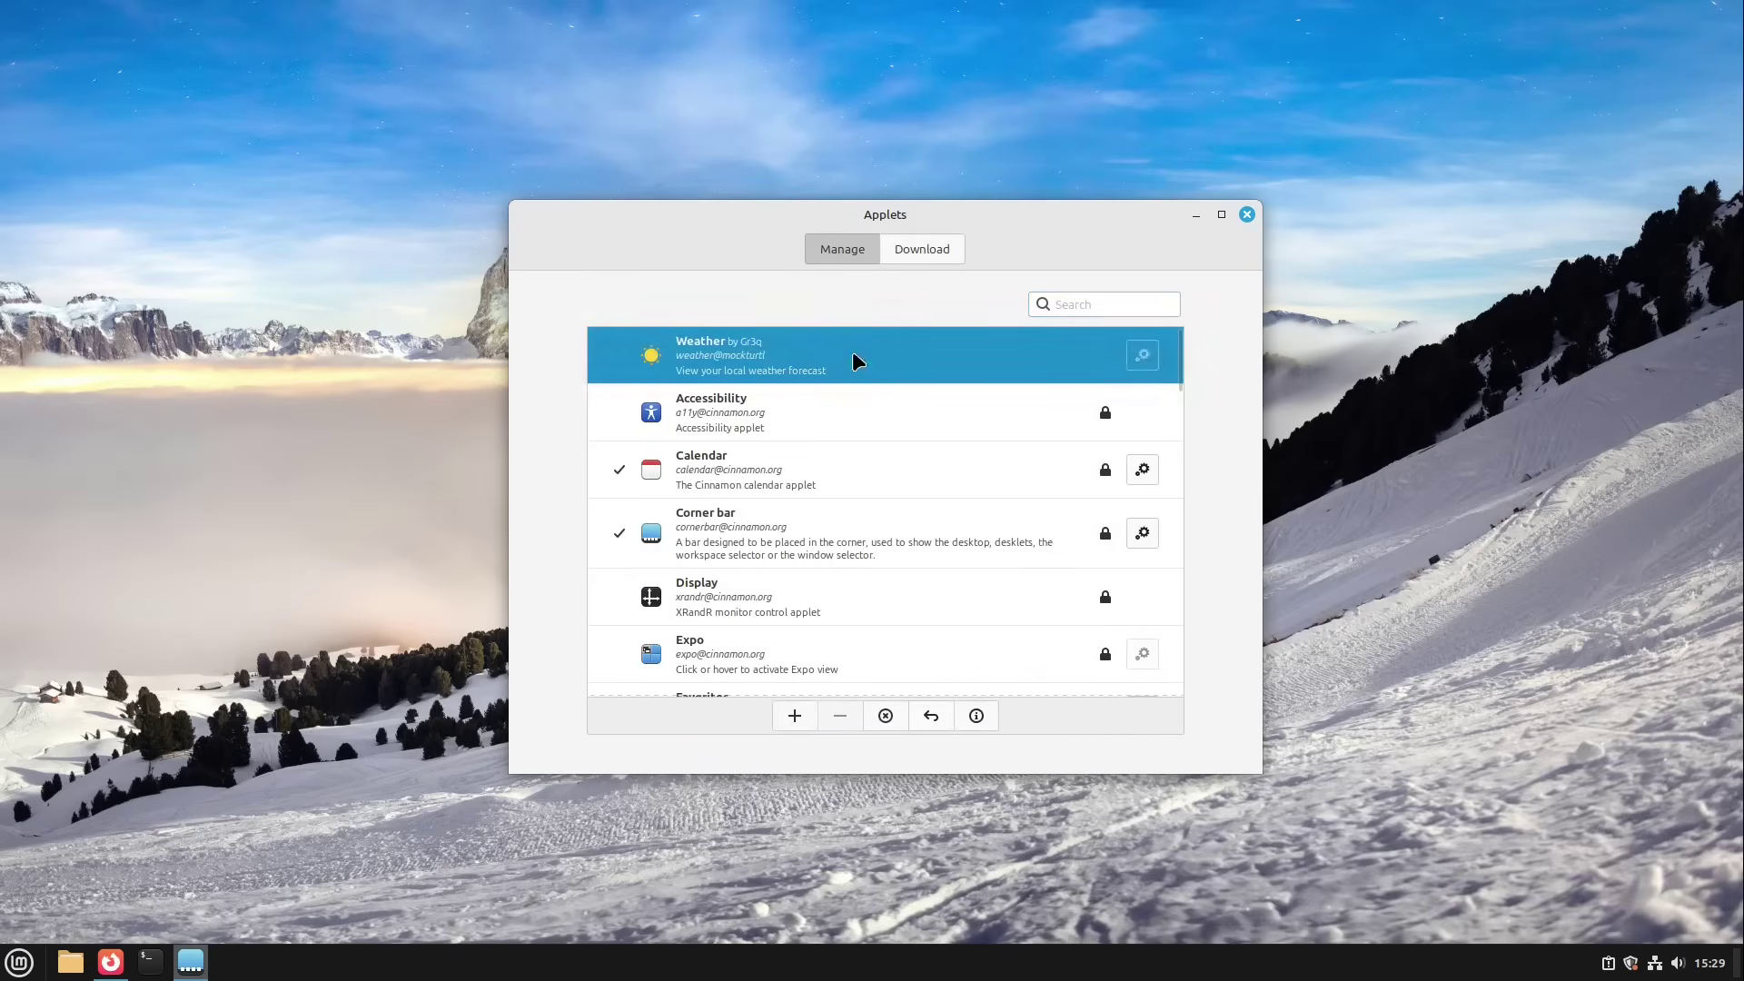
click(795, 716)
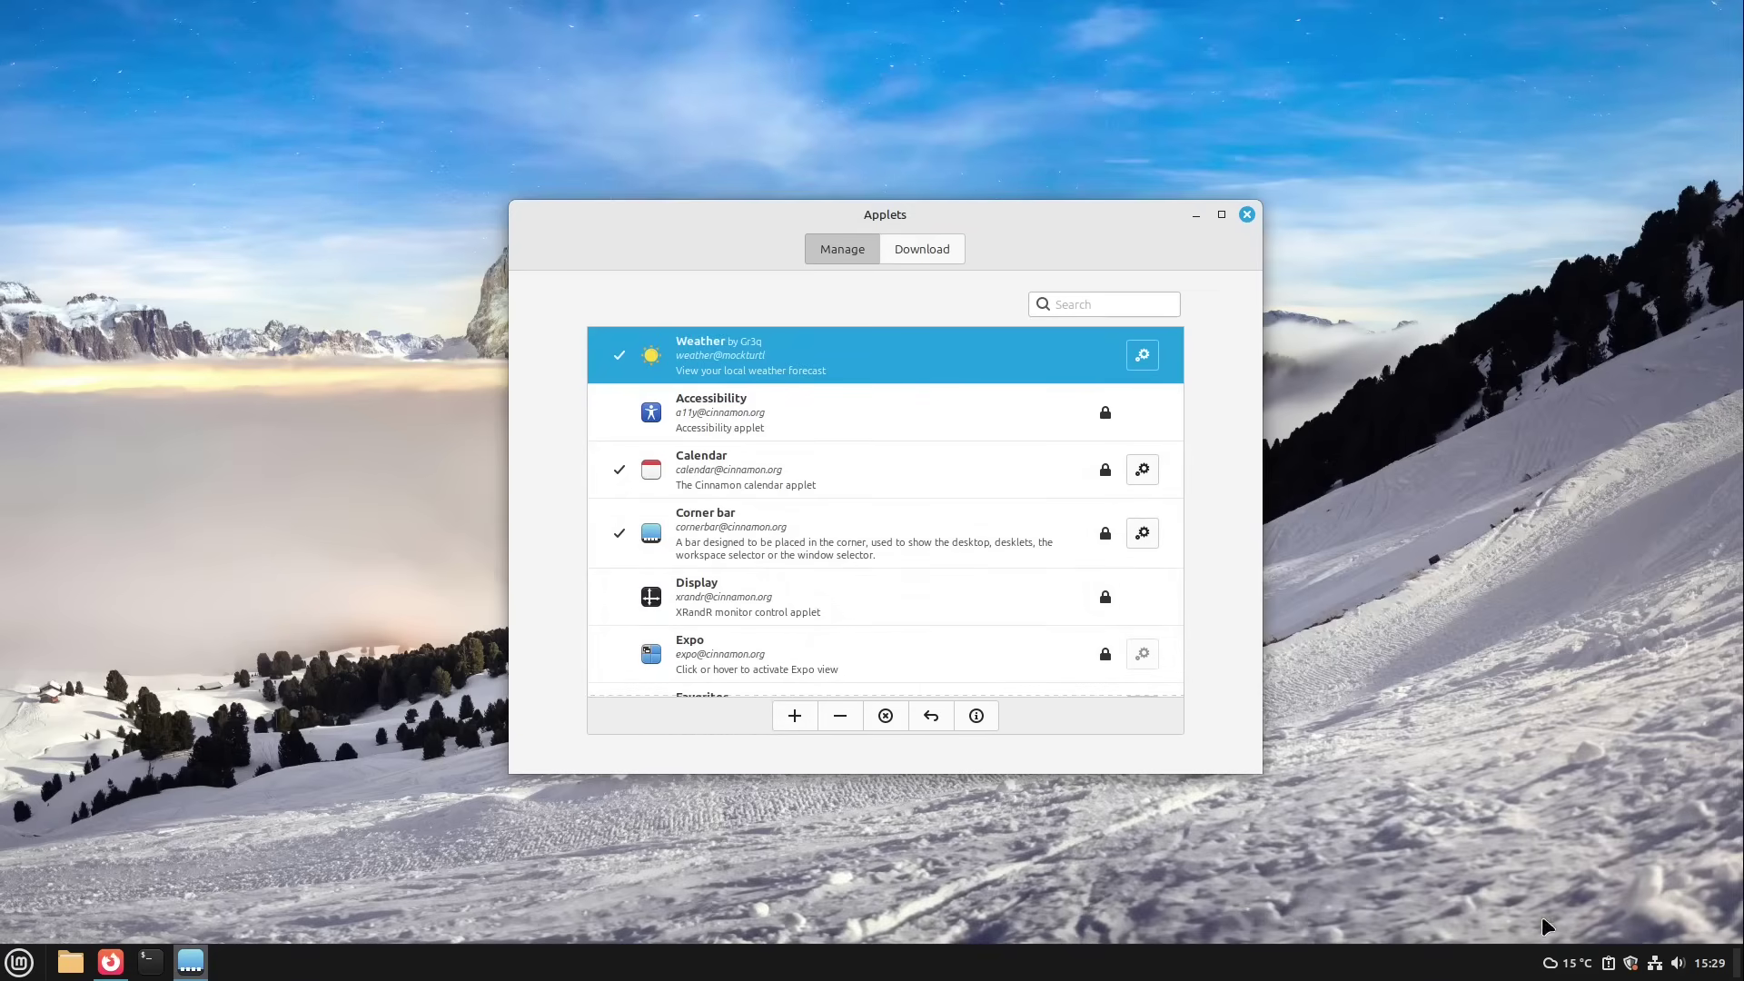
mouse_move(1564, 969)
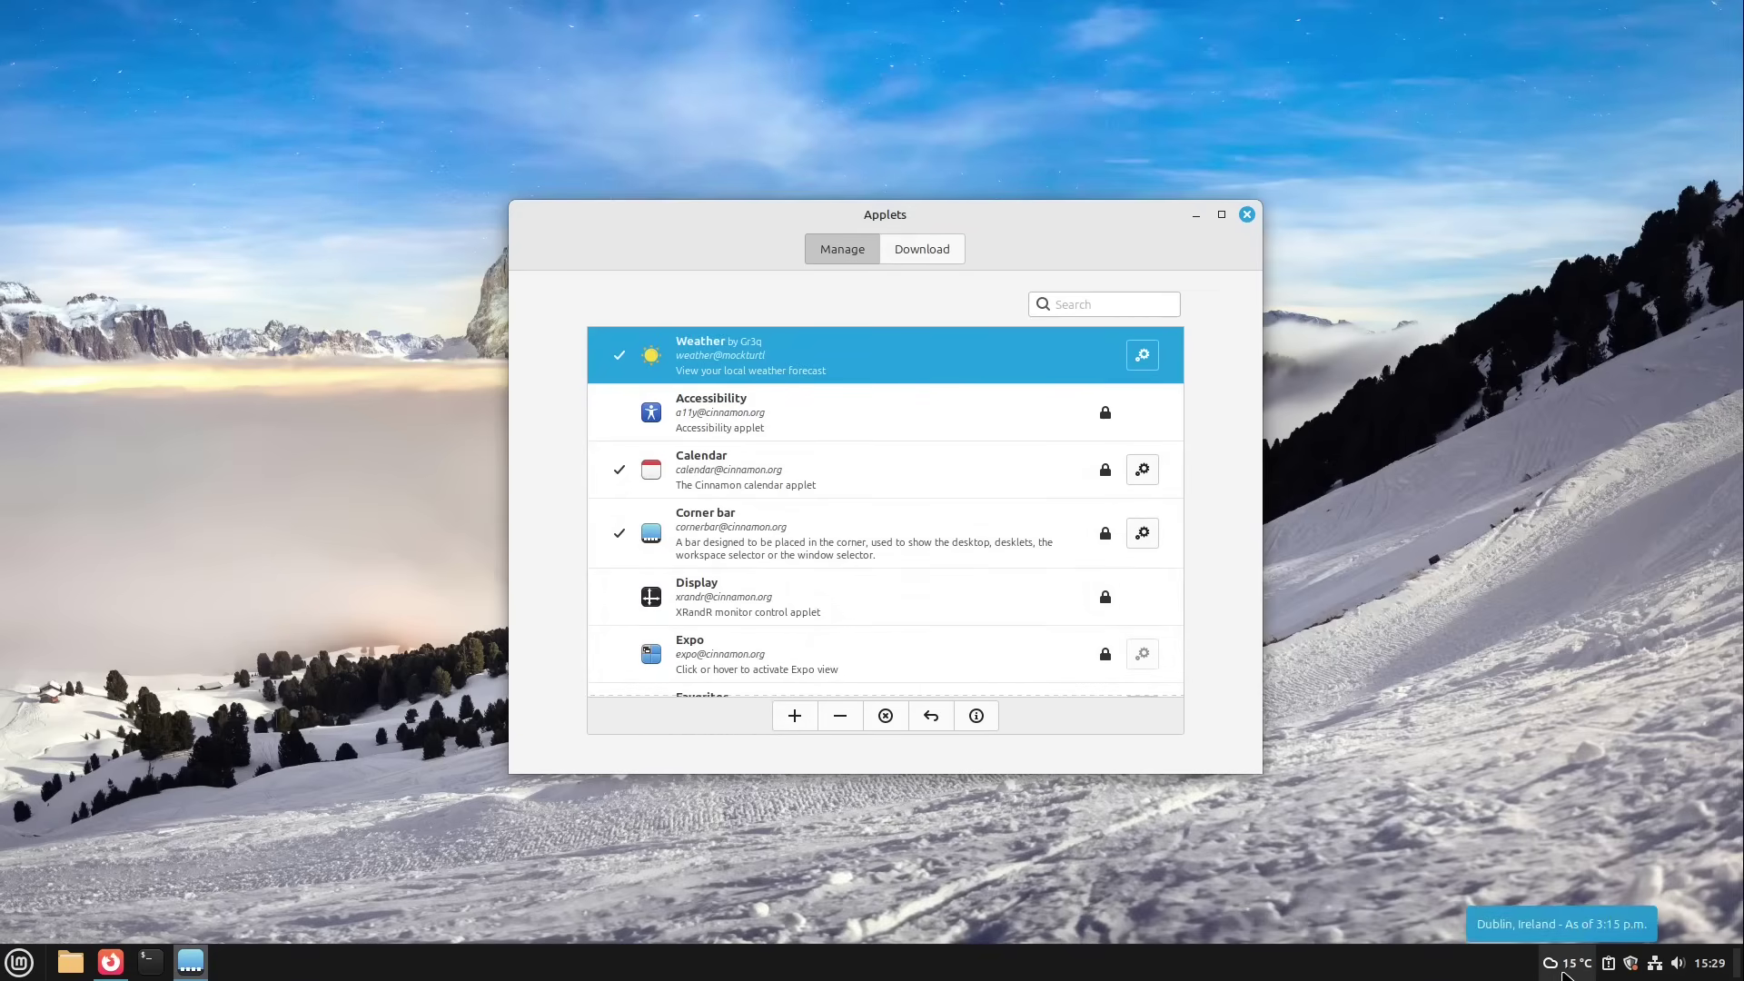
click(1246, 215)
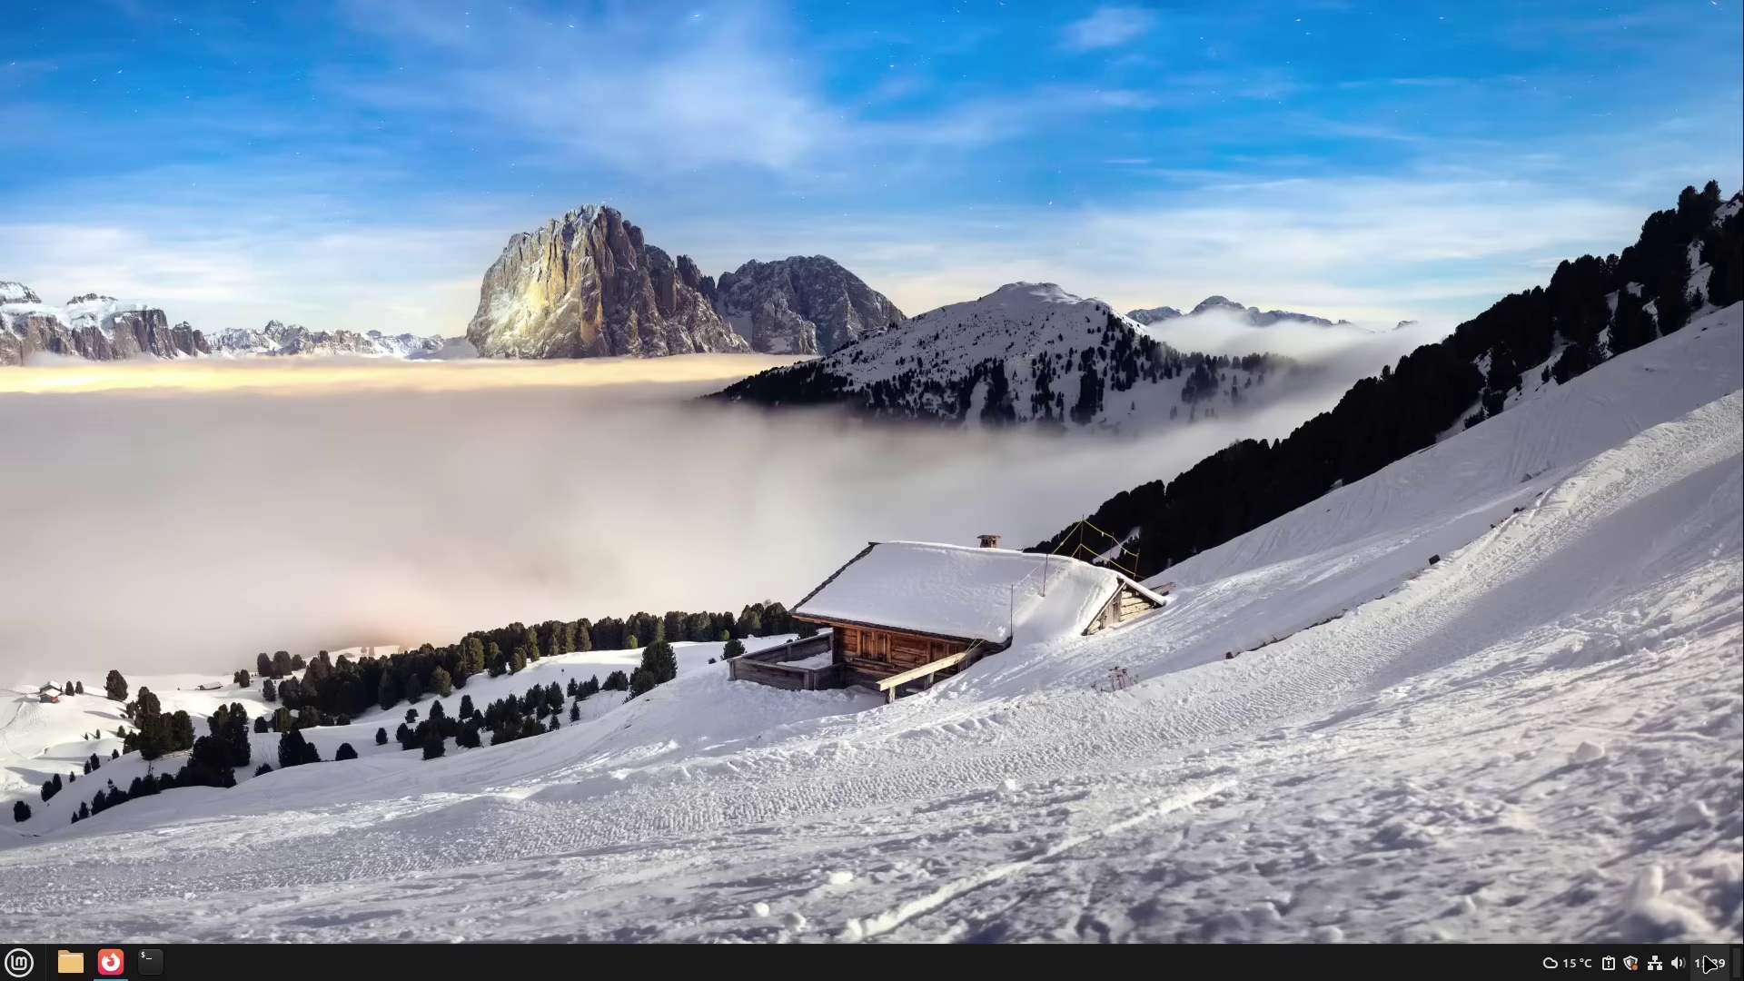
- Turn on Display the date so the panel clock reads Thursday May 1, 15:30
mouse_move(1707, 962)
click(1711, 964)
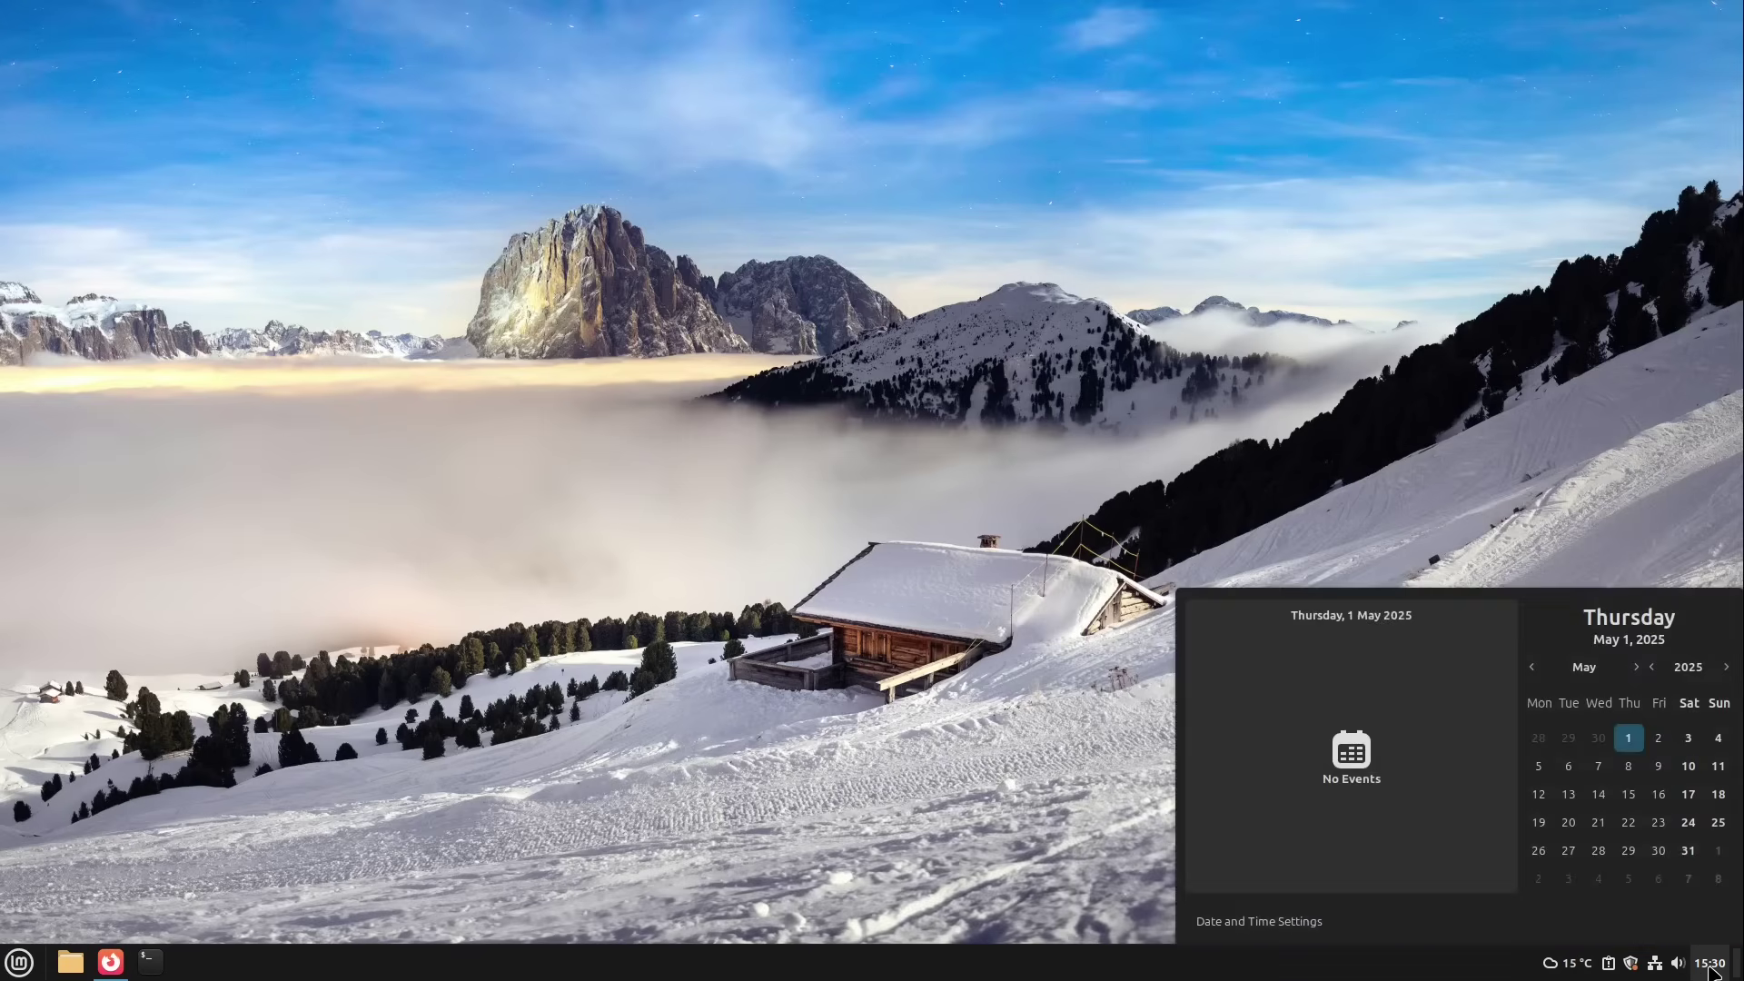
click(1253, 922)
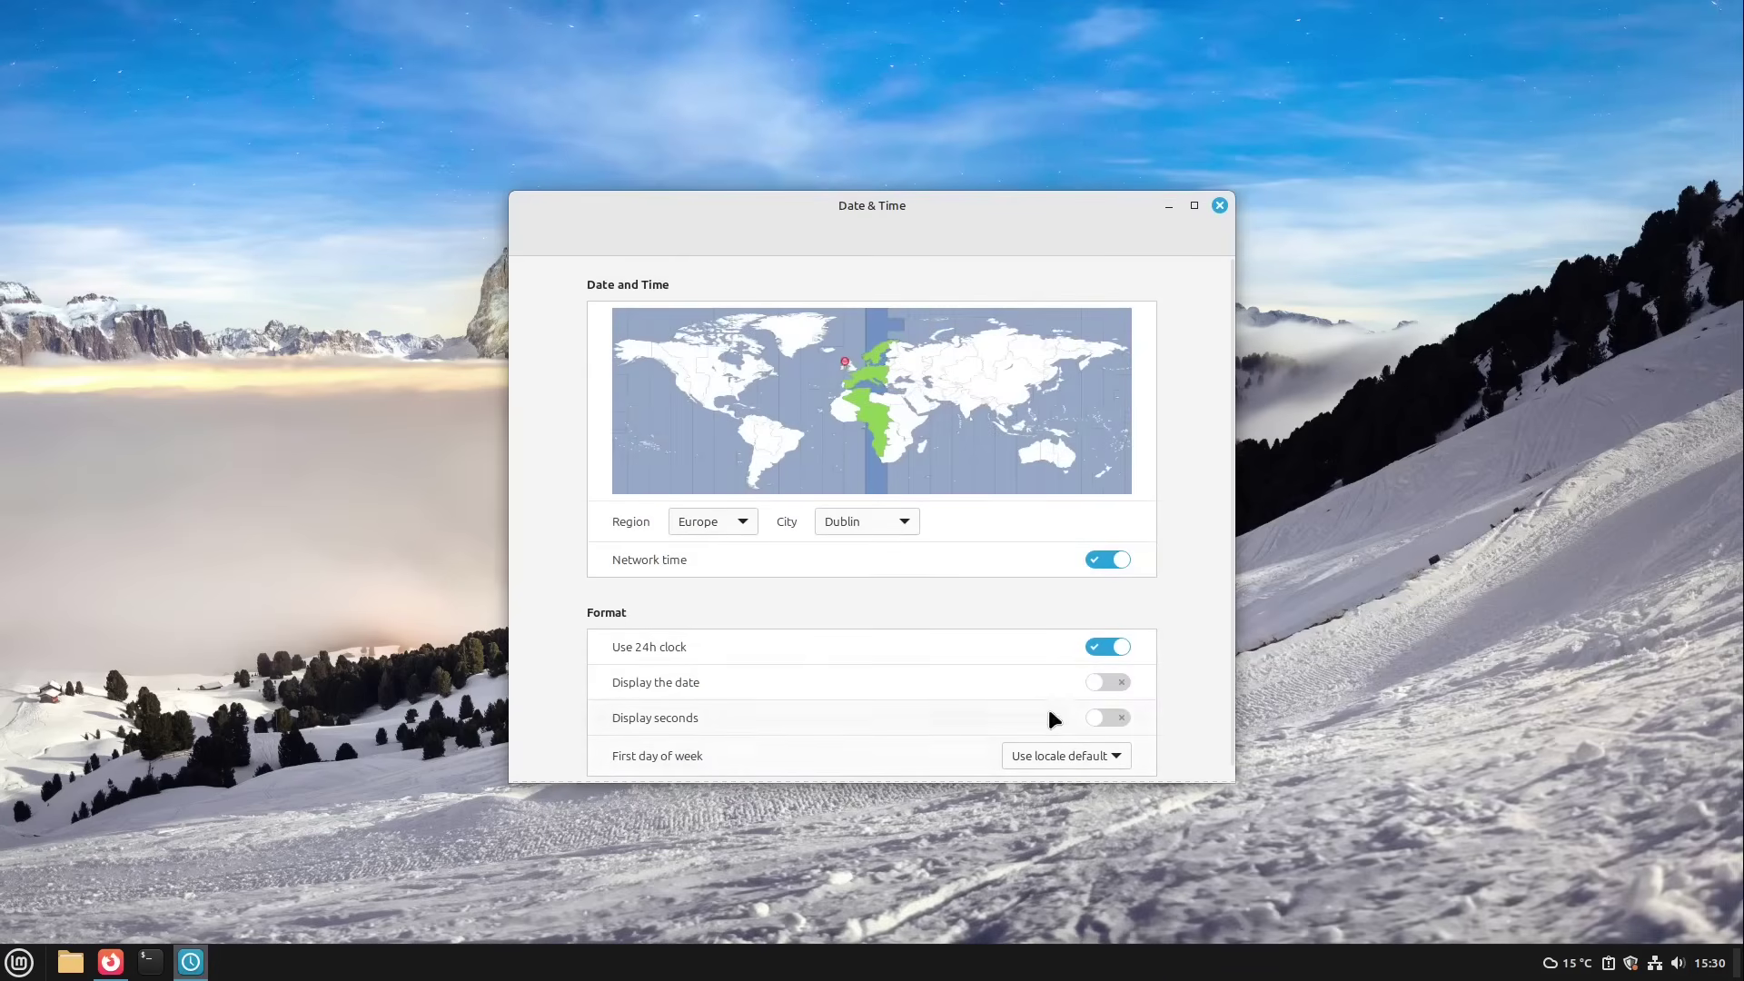
click(1099, 683)
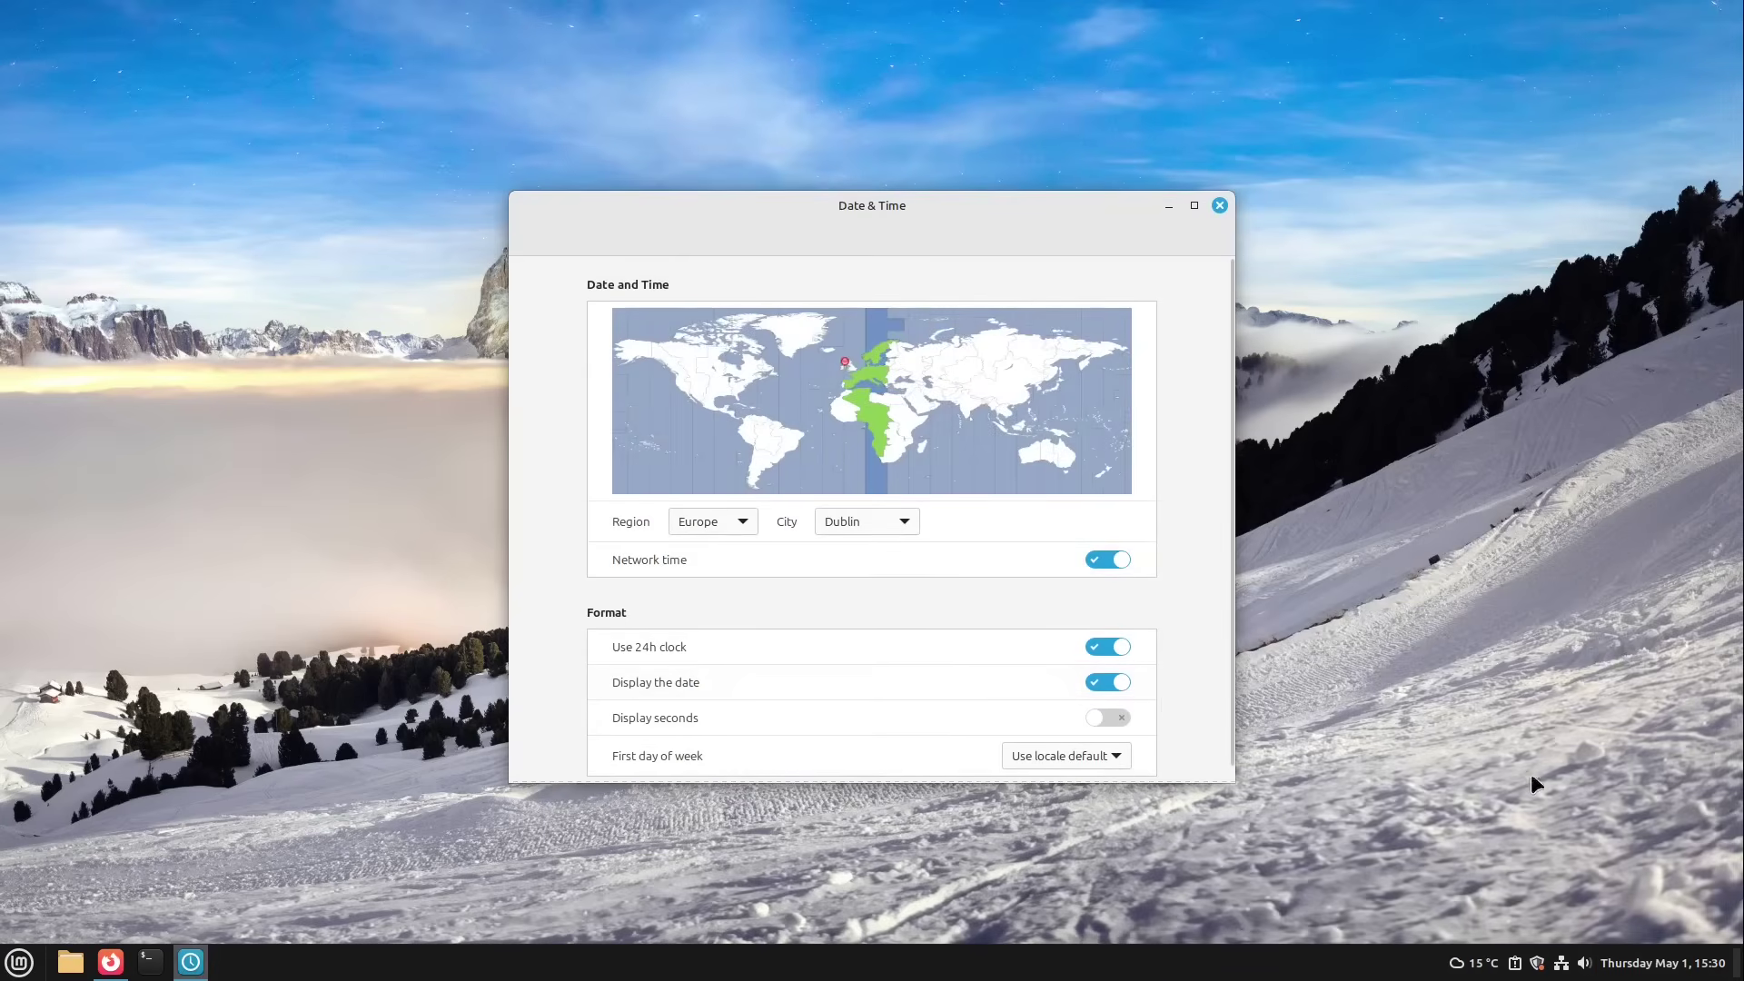
click(1219, 207)
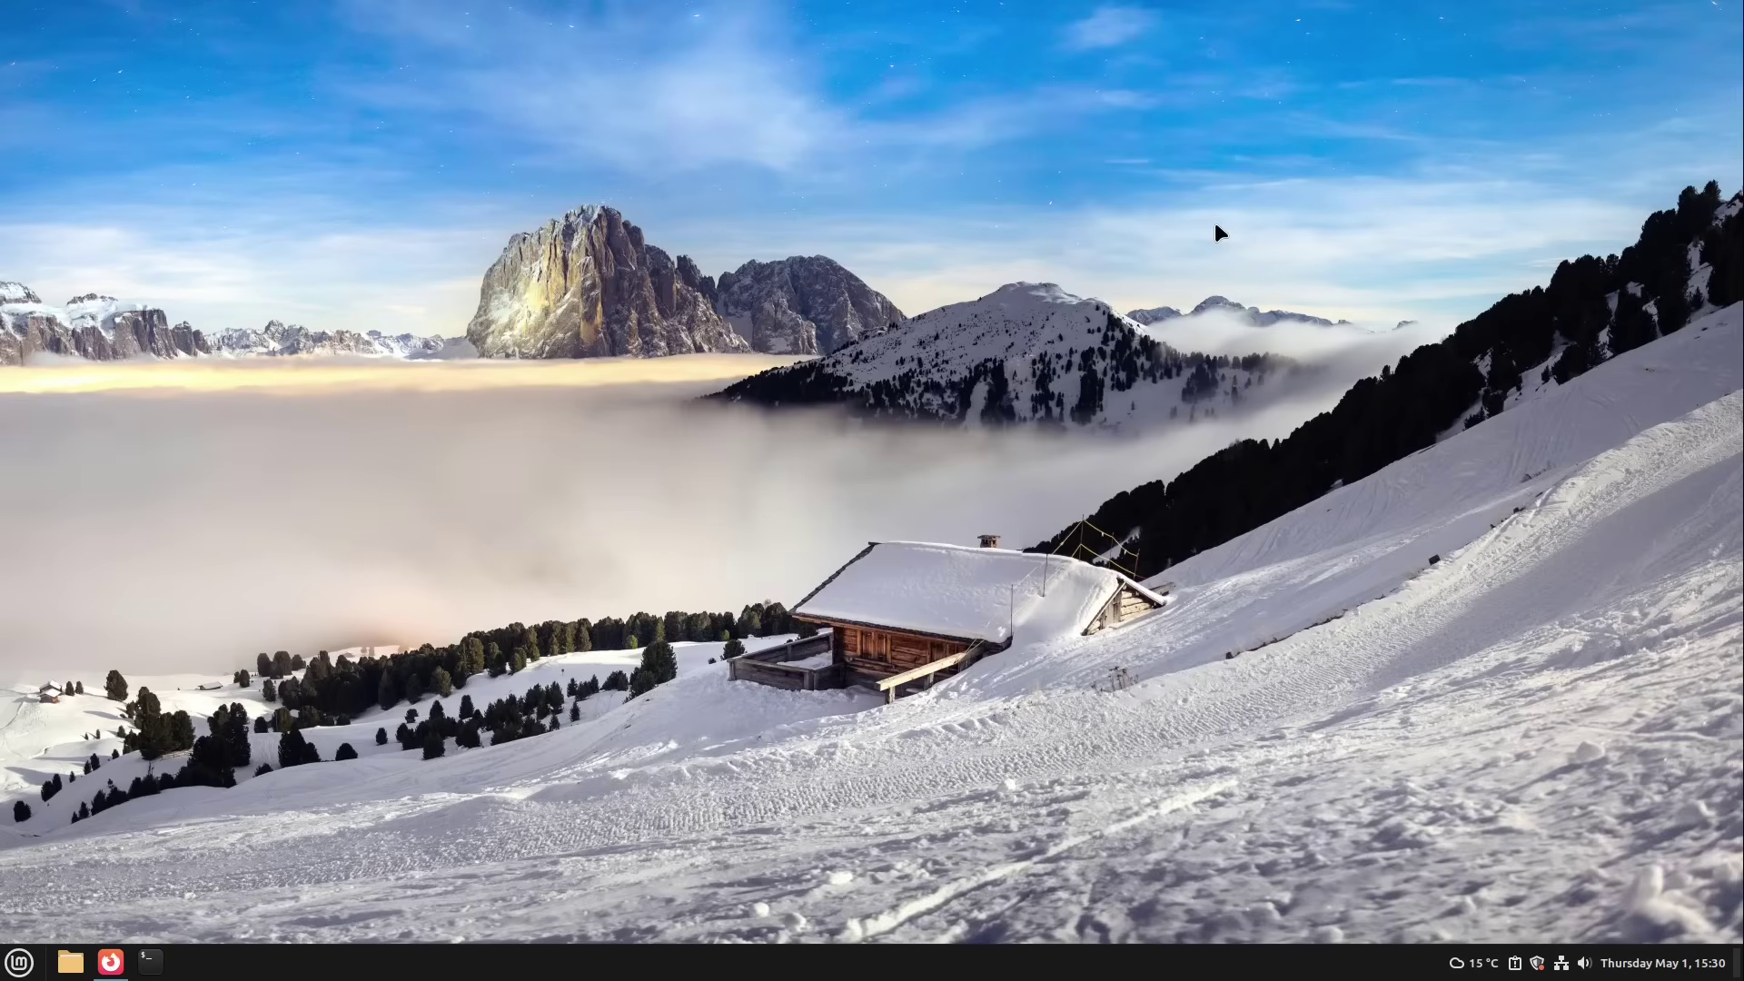
- Open the pending System Reports from the tray icon, dismissing the application menu
click(1514, 964)
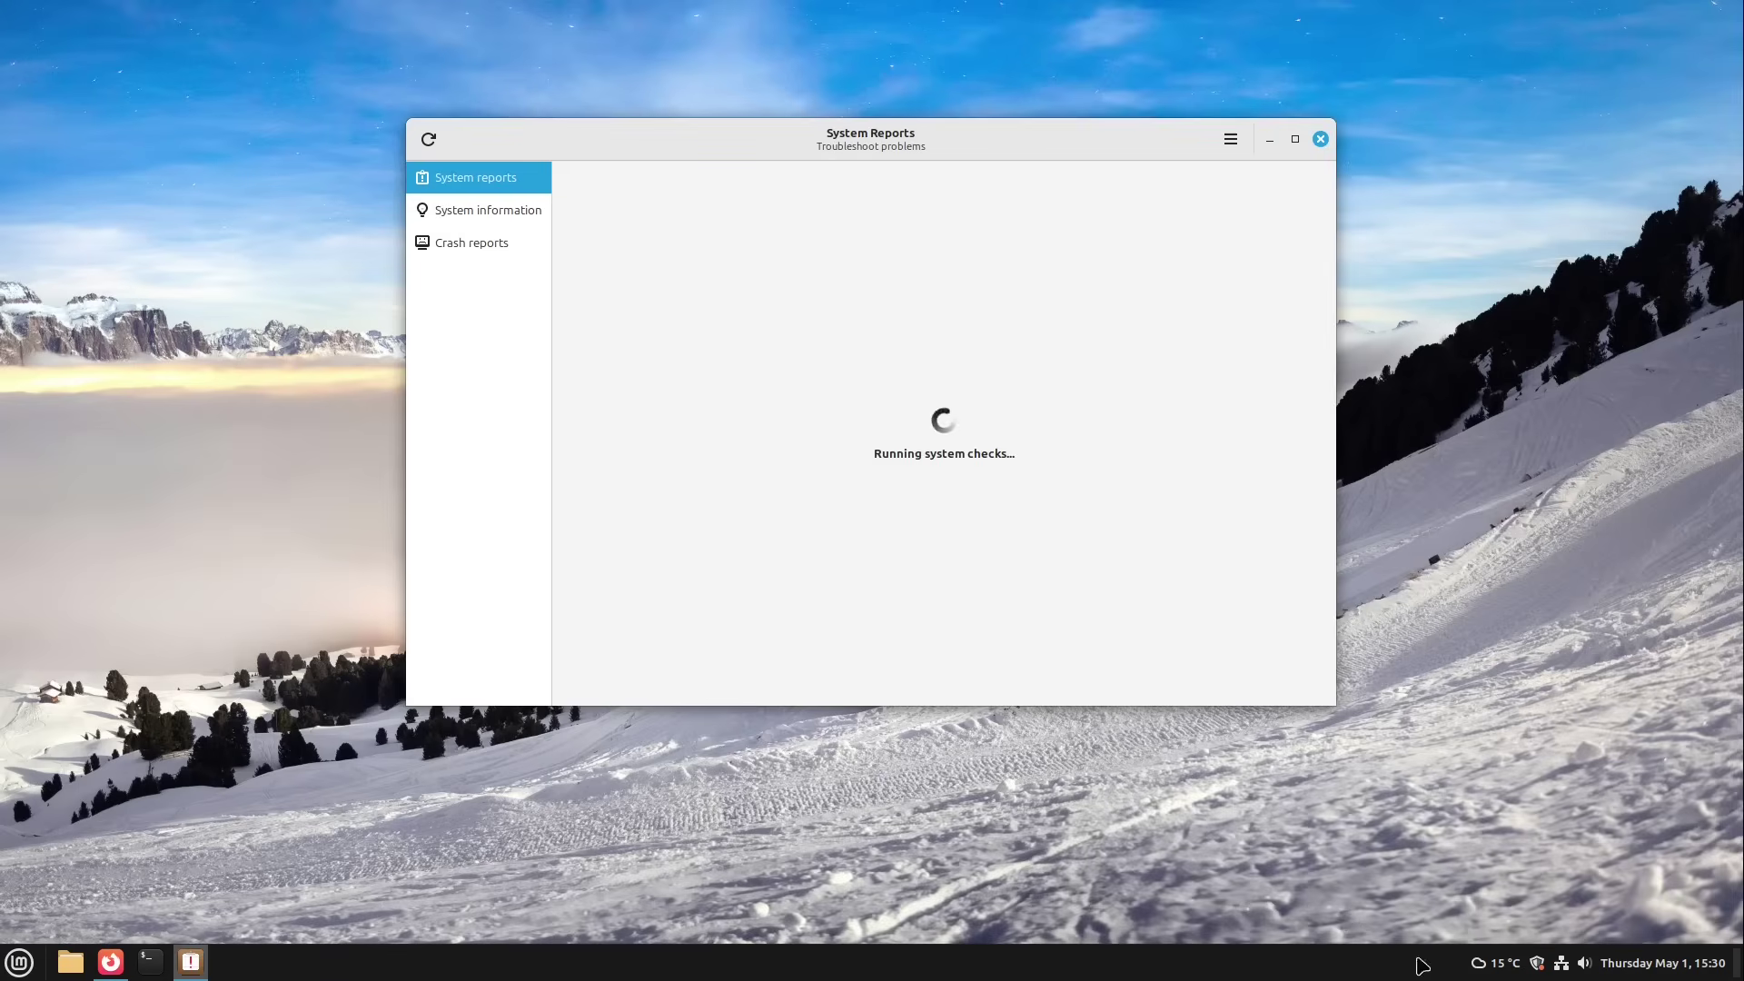
click(19, 961)
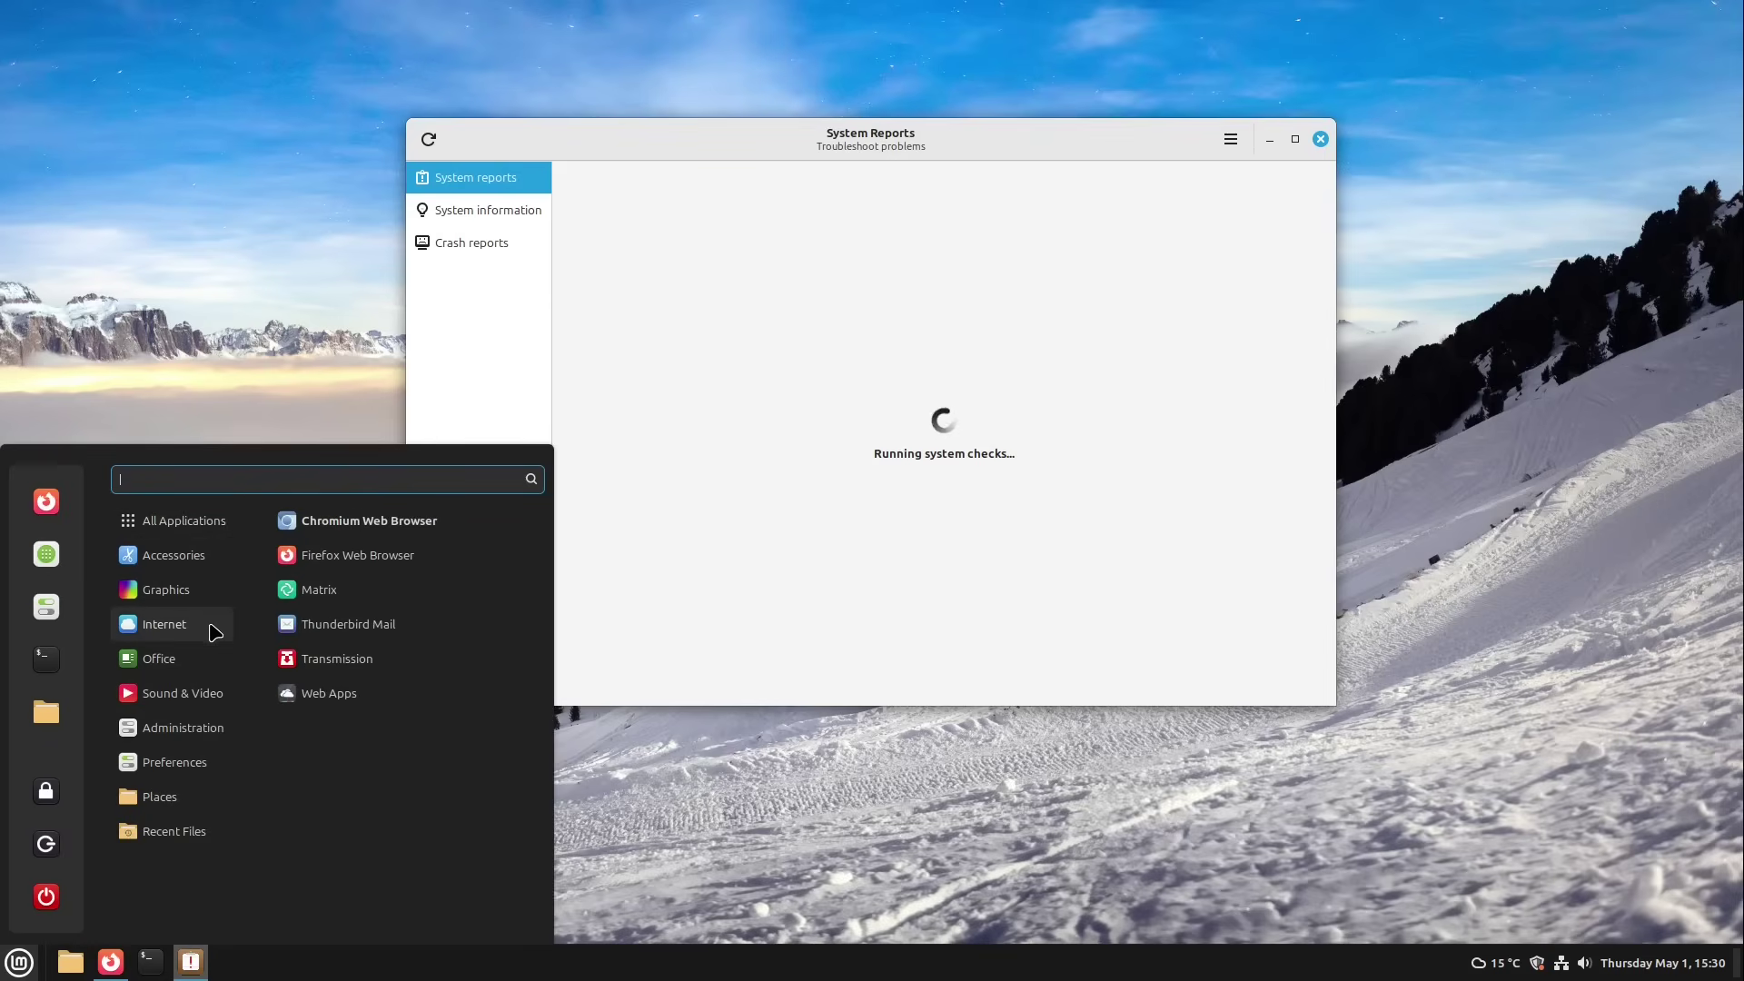
click(707, 287)
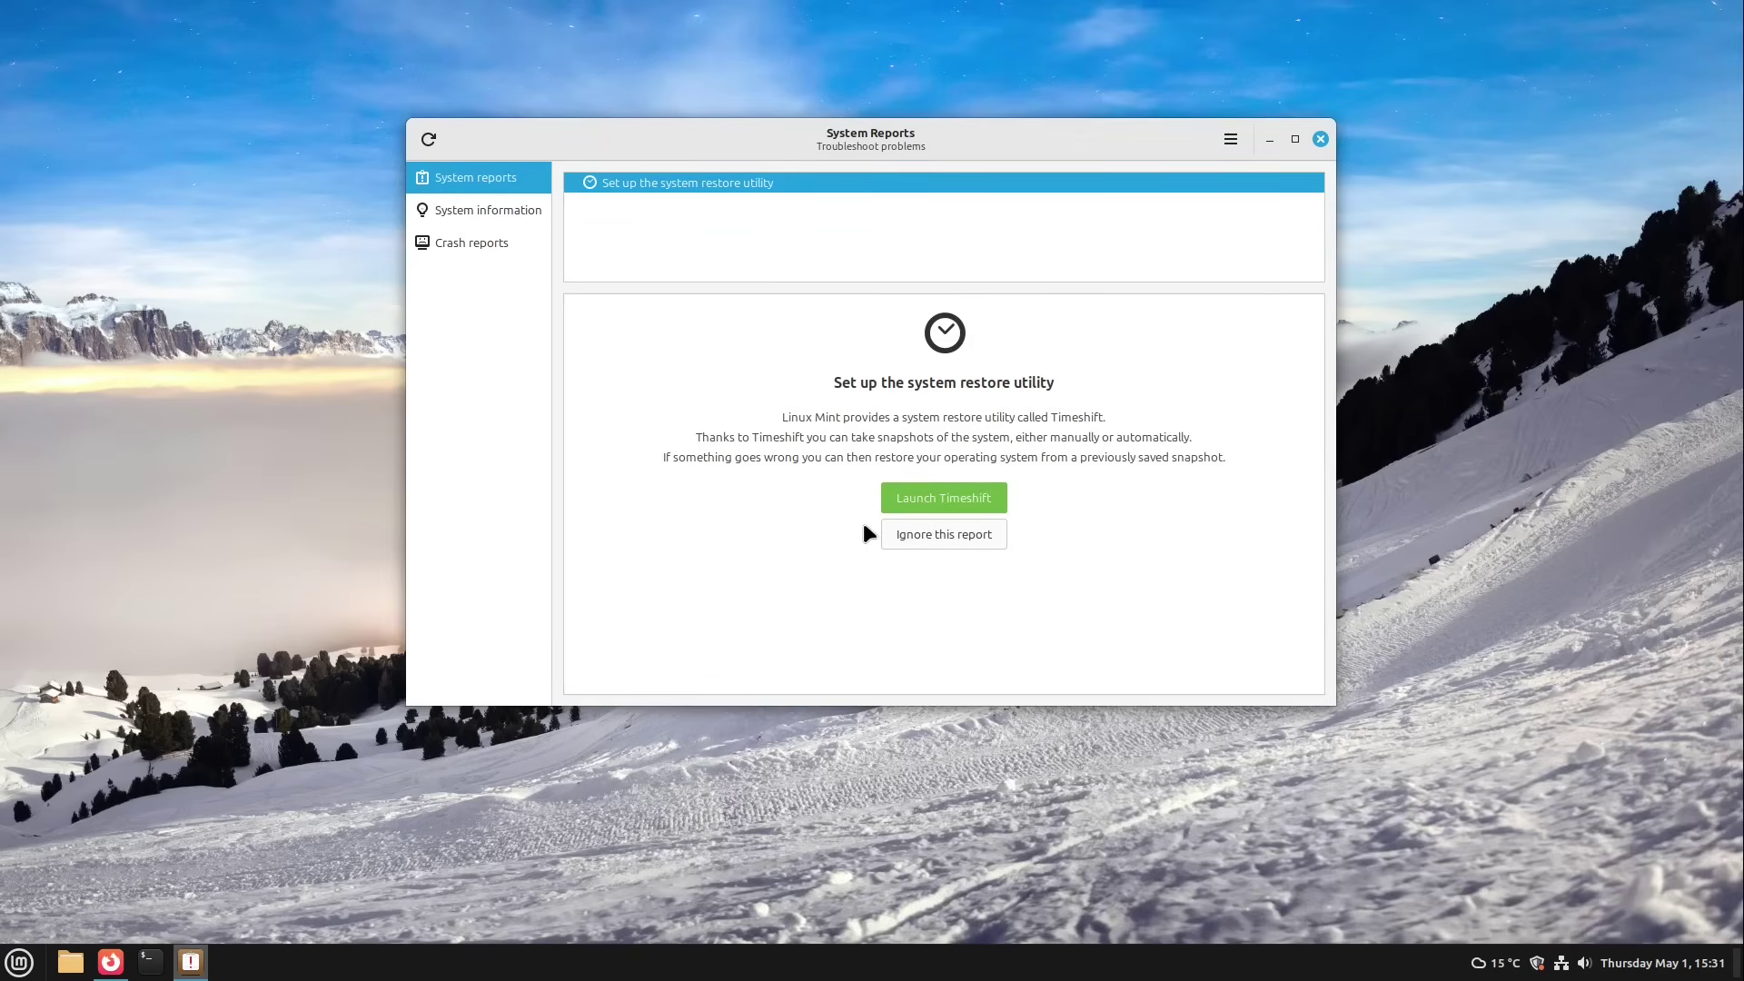
- Launch Timeshift, authenticate with the password, and accept RSYNC as the snapshot type
click(959, 494)
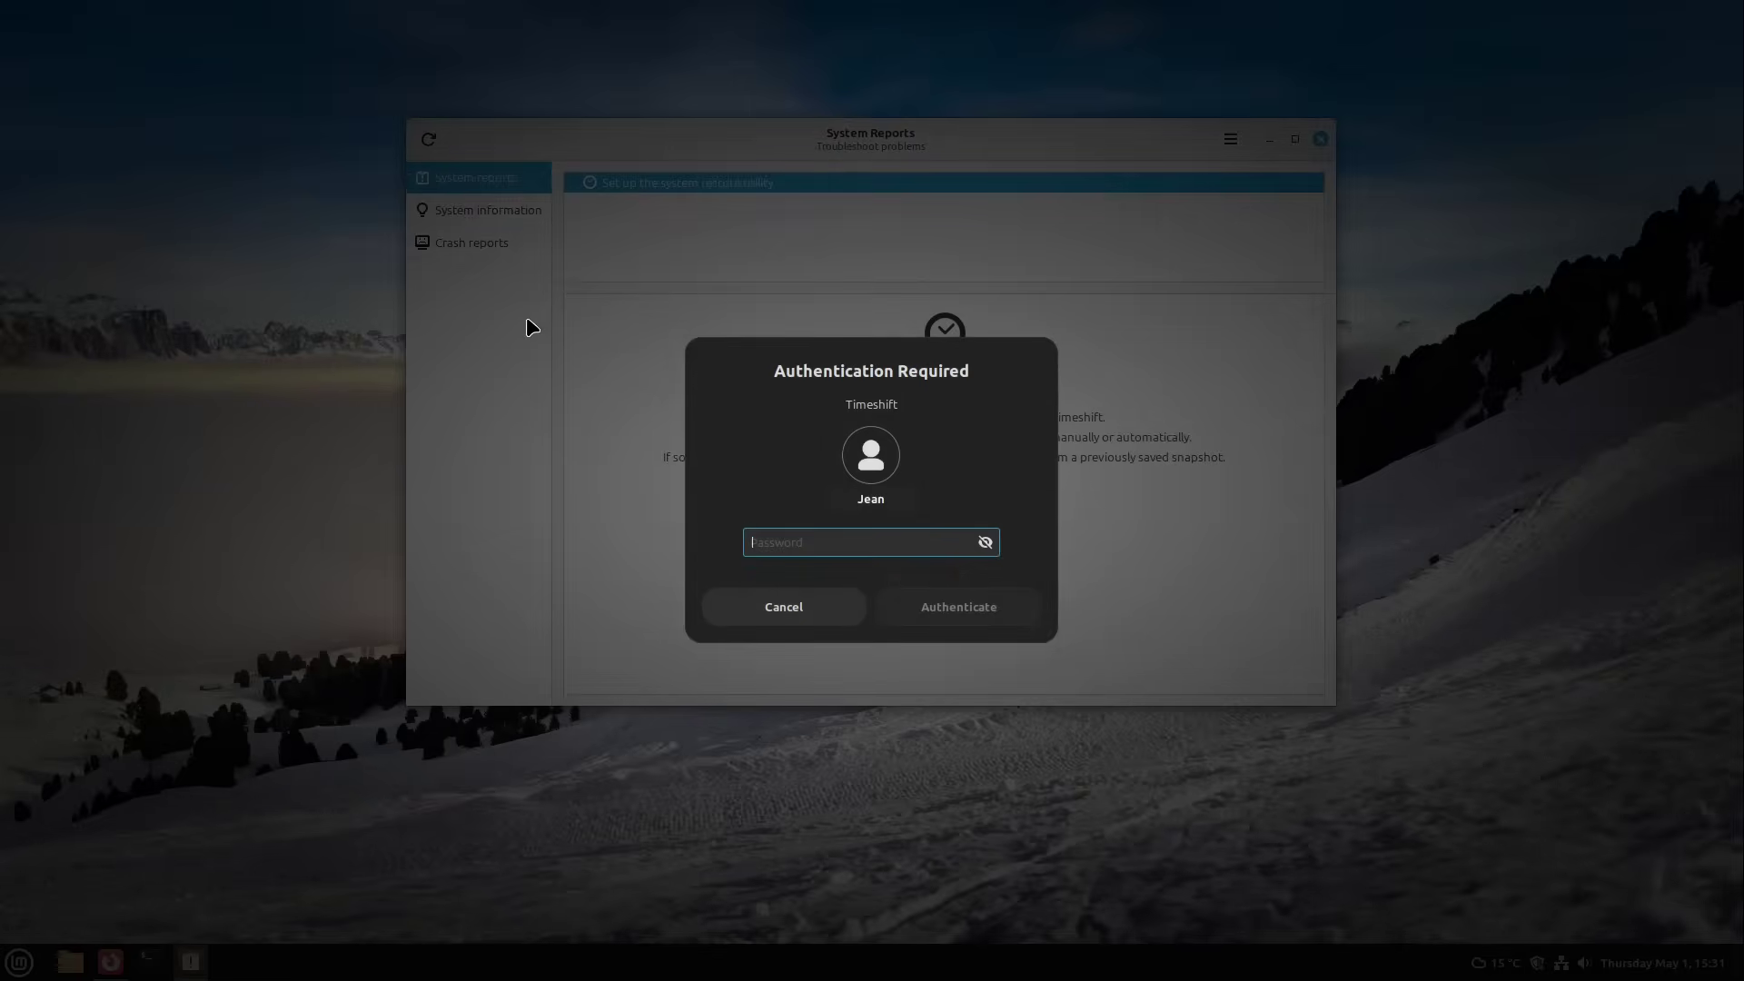
text(•••••••••)
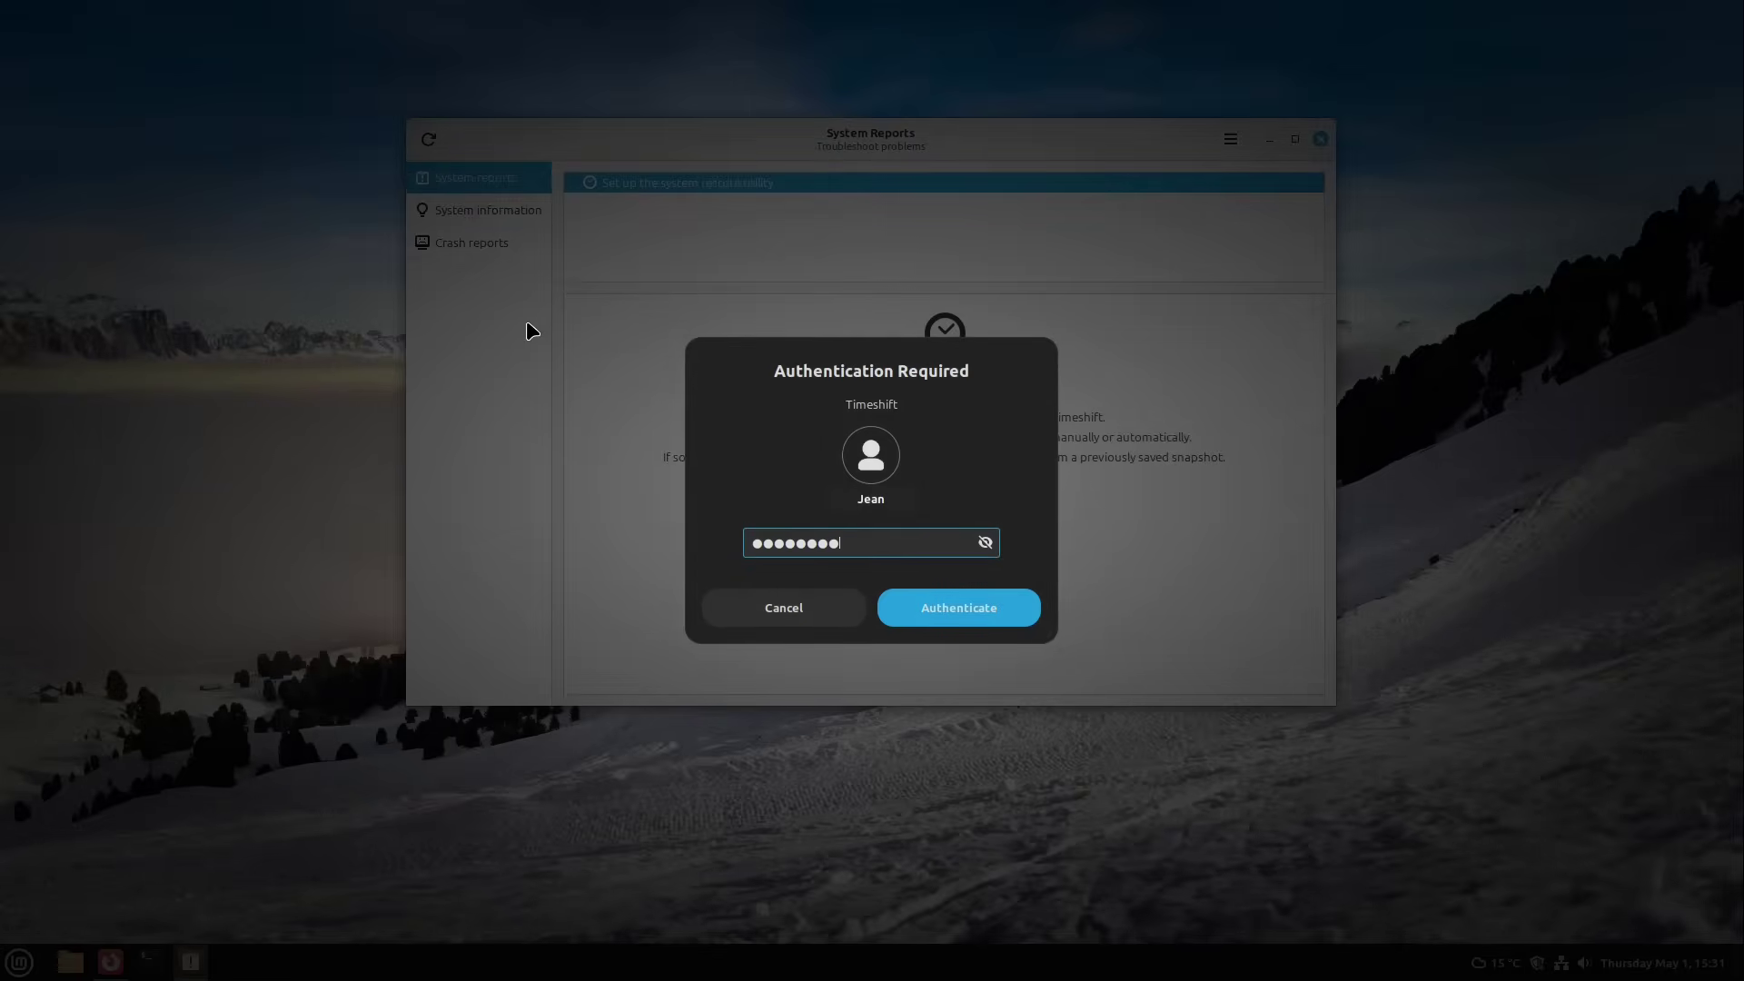
key(Return)
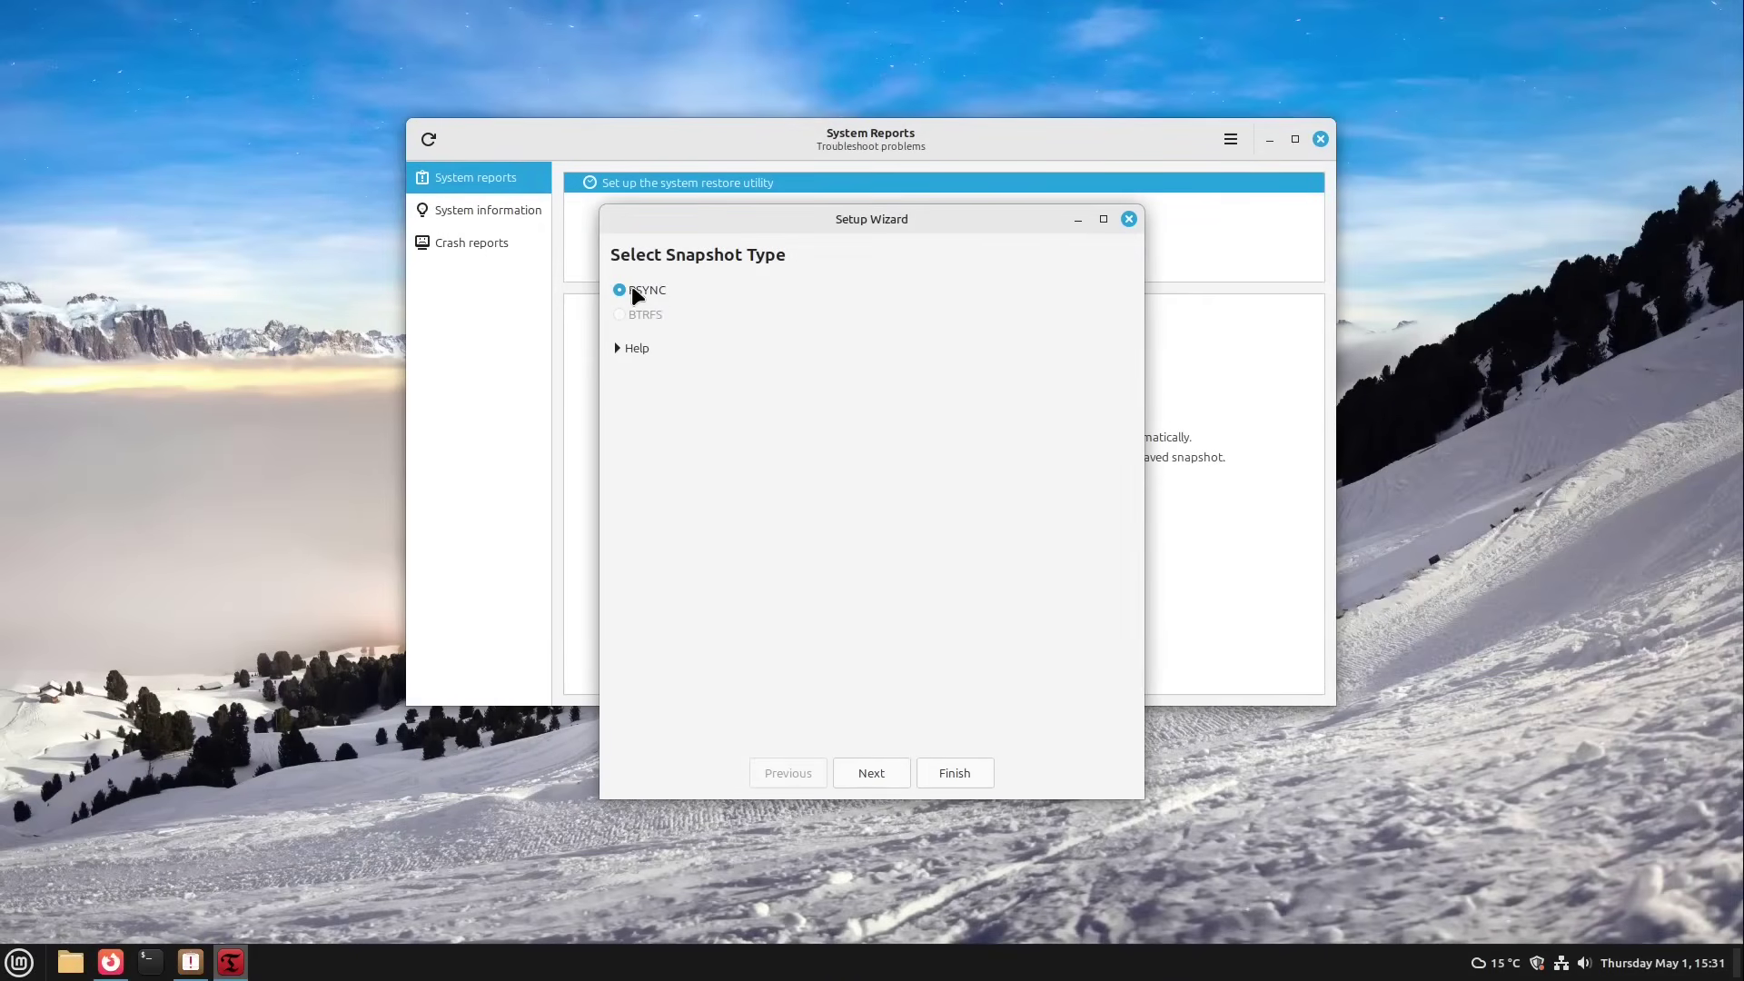
click(892, 774)
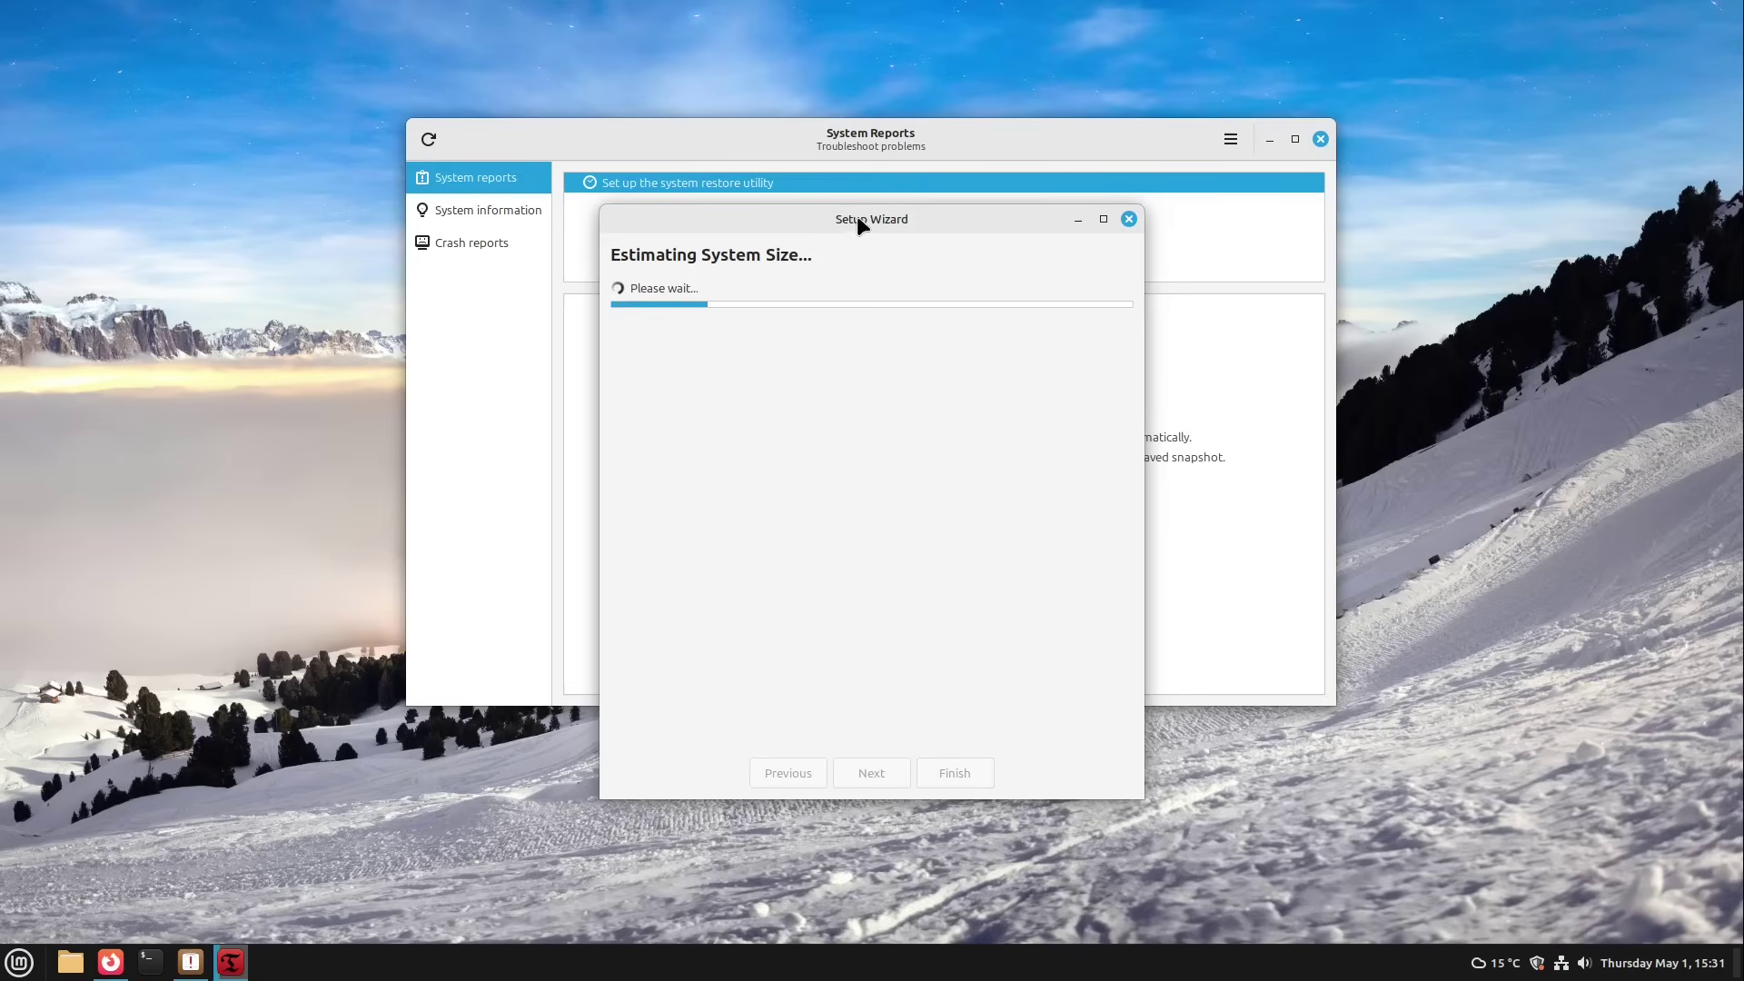
drag(858, 215, 895, 175)
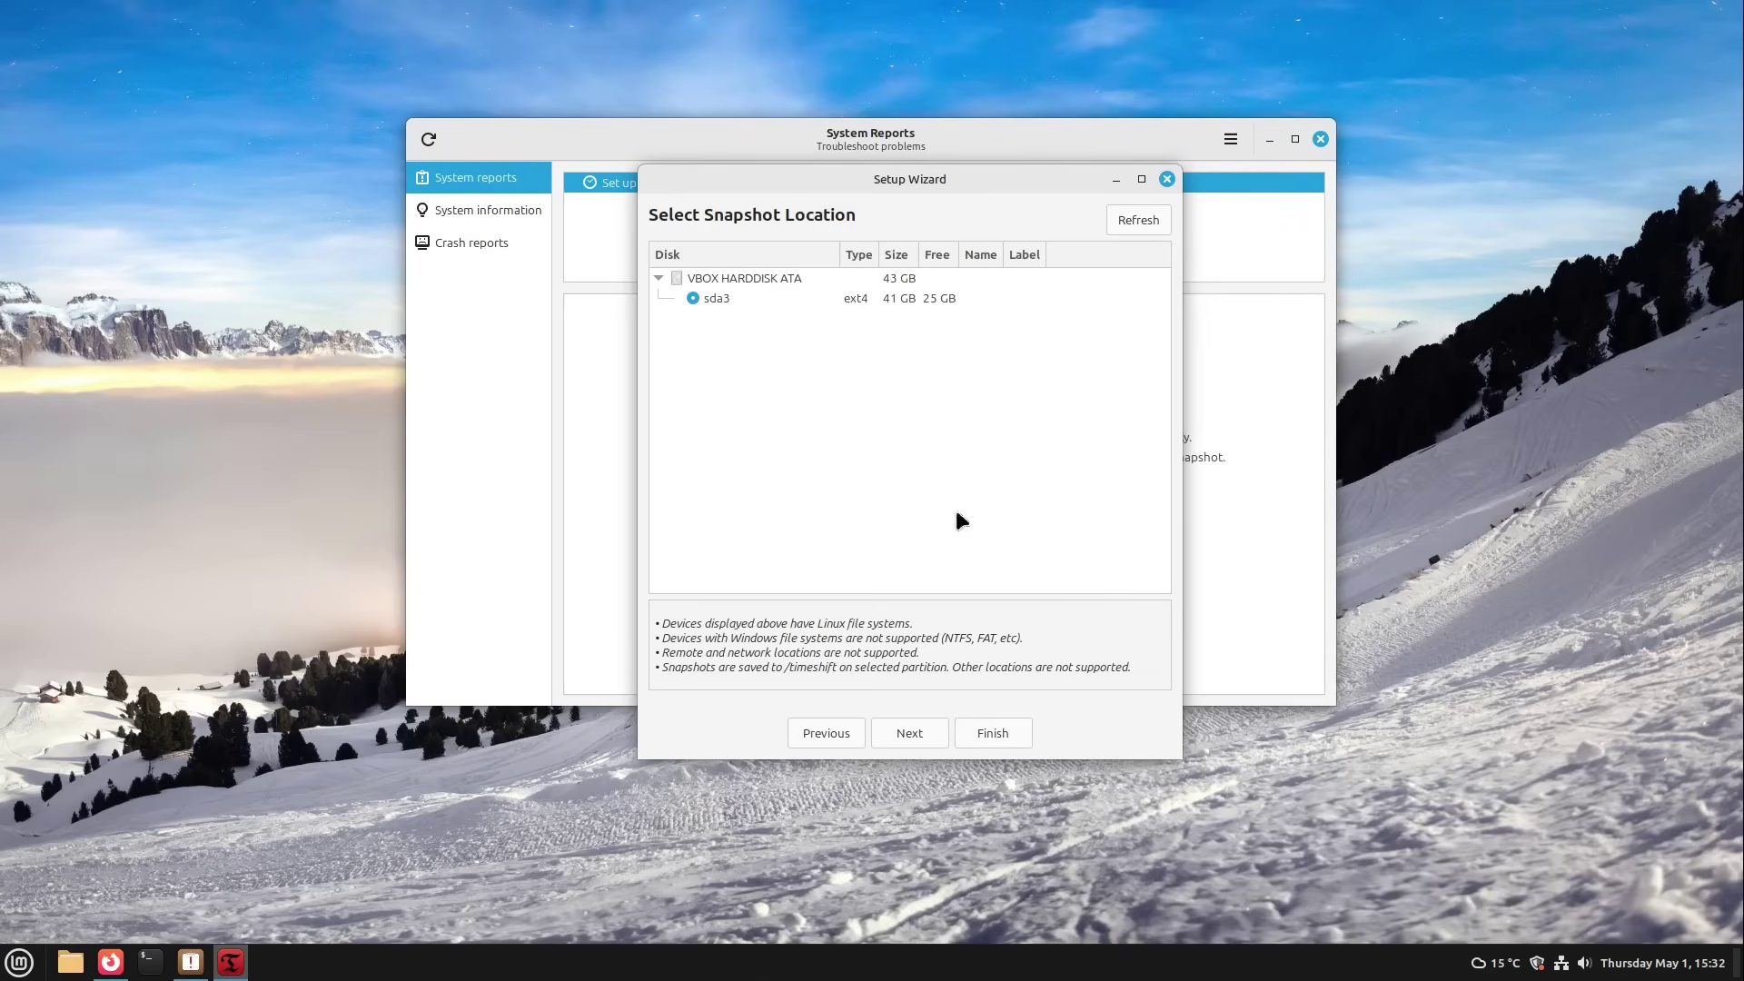
- Keep sda3 as the snapshot location and disable Daily scheduled snapshots
click(908, 734)
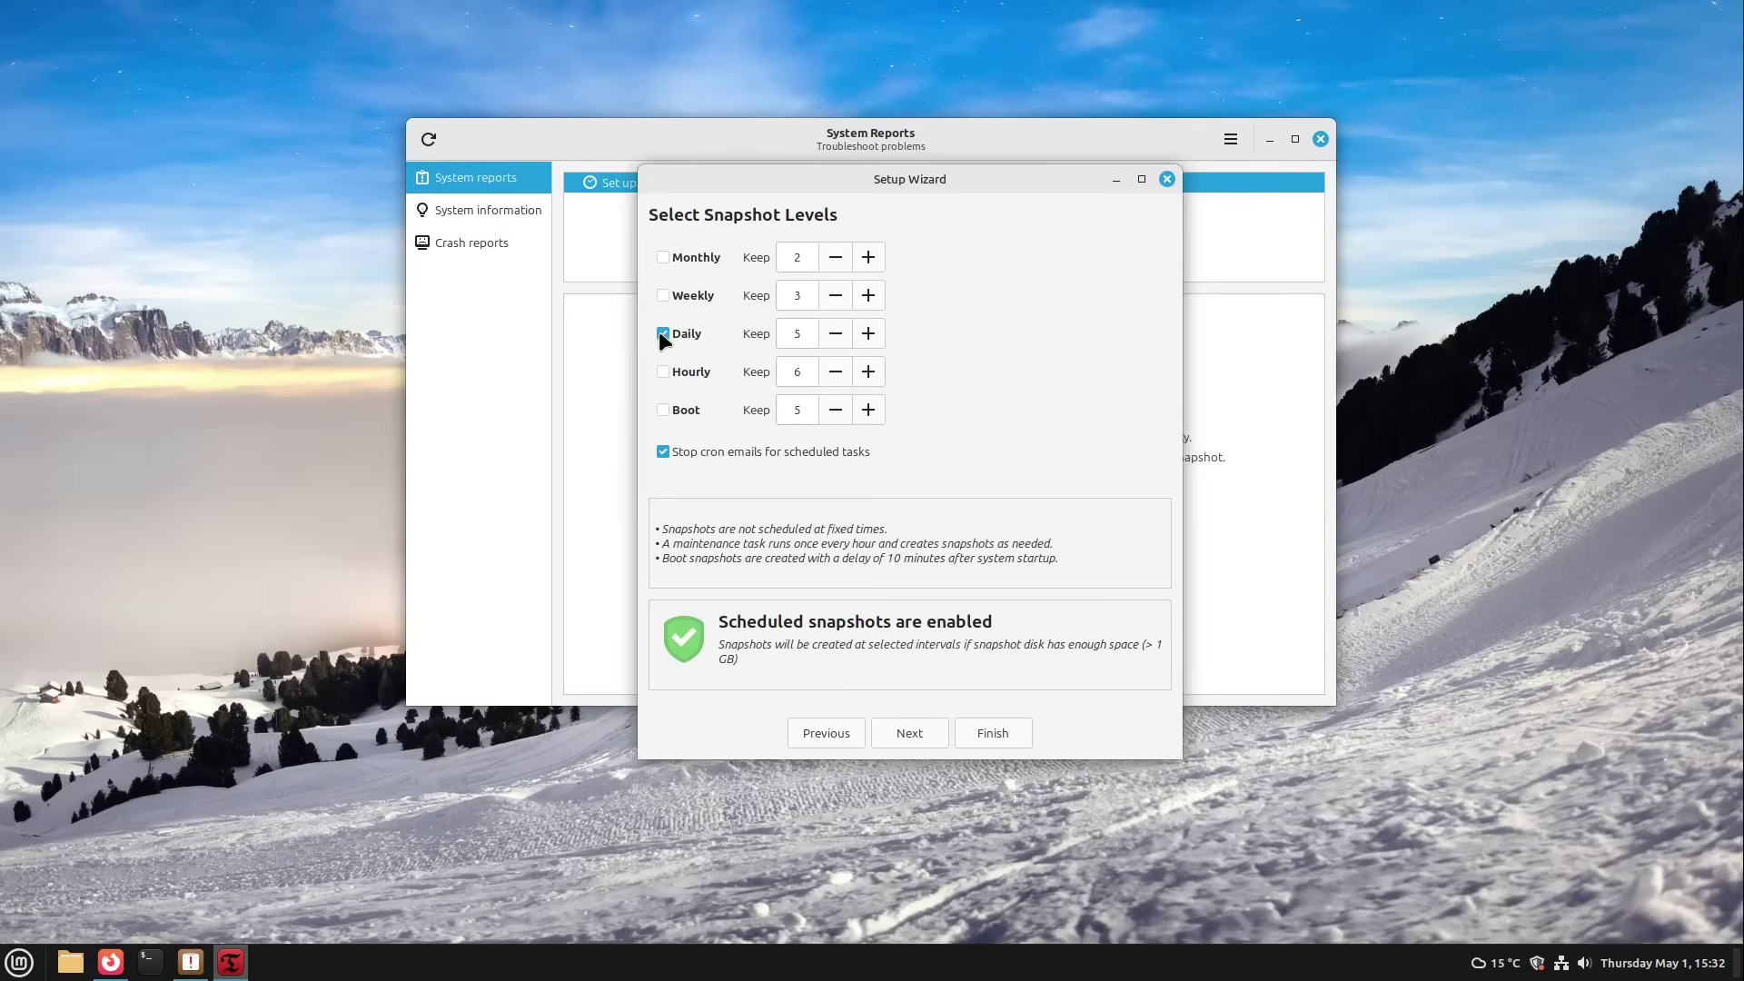
click(662, 333)
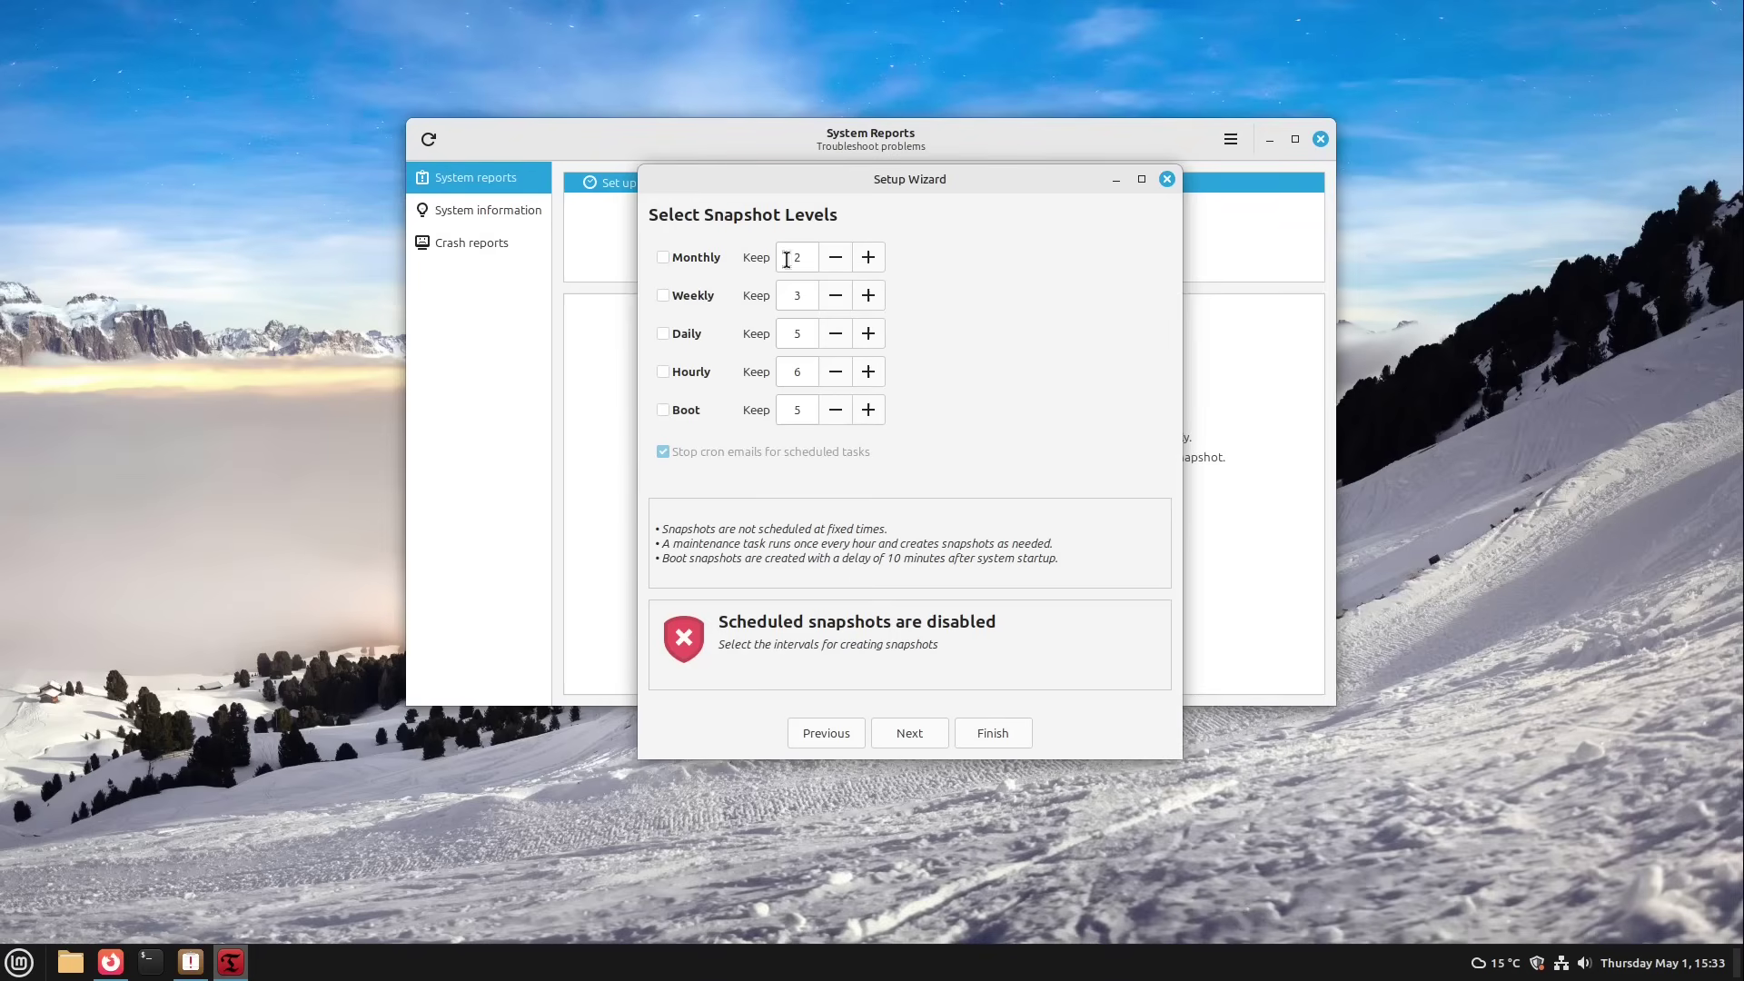
click(928, 733)
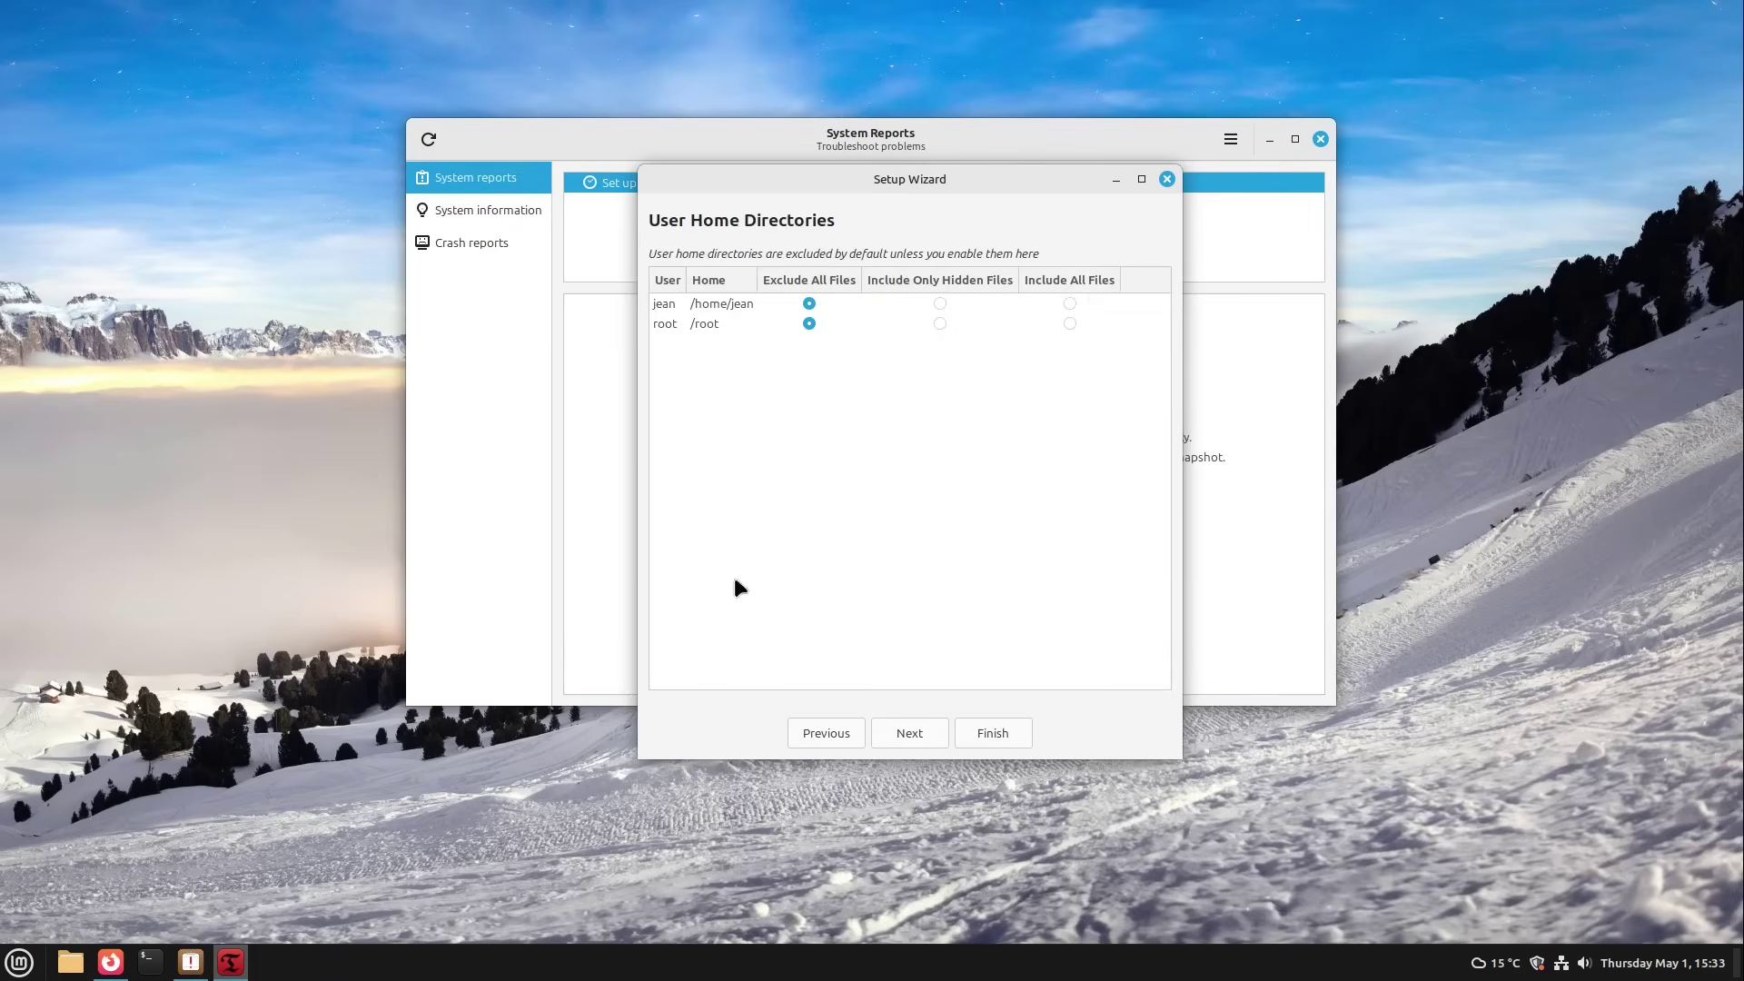
- Keep home folders excluded, finish the Timeshift wizard, and close the Timeshift window
click(885, 726)
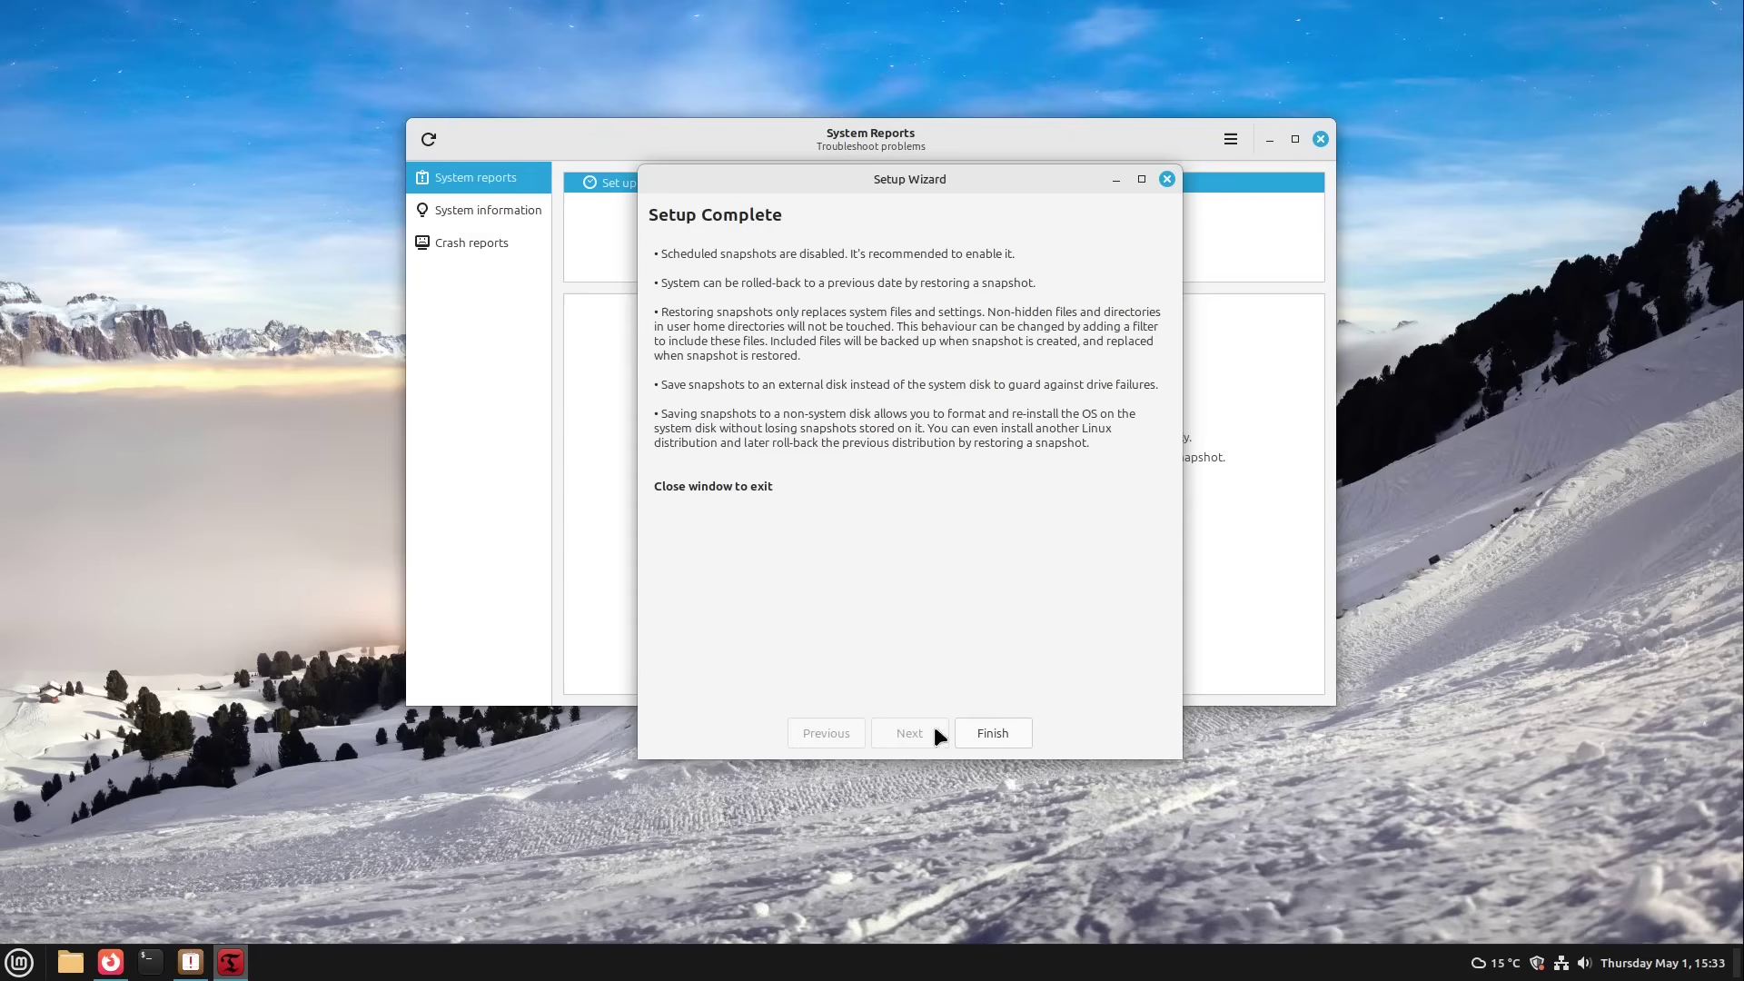
click(973, 733)
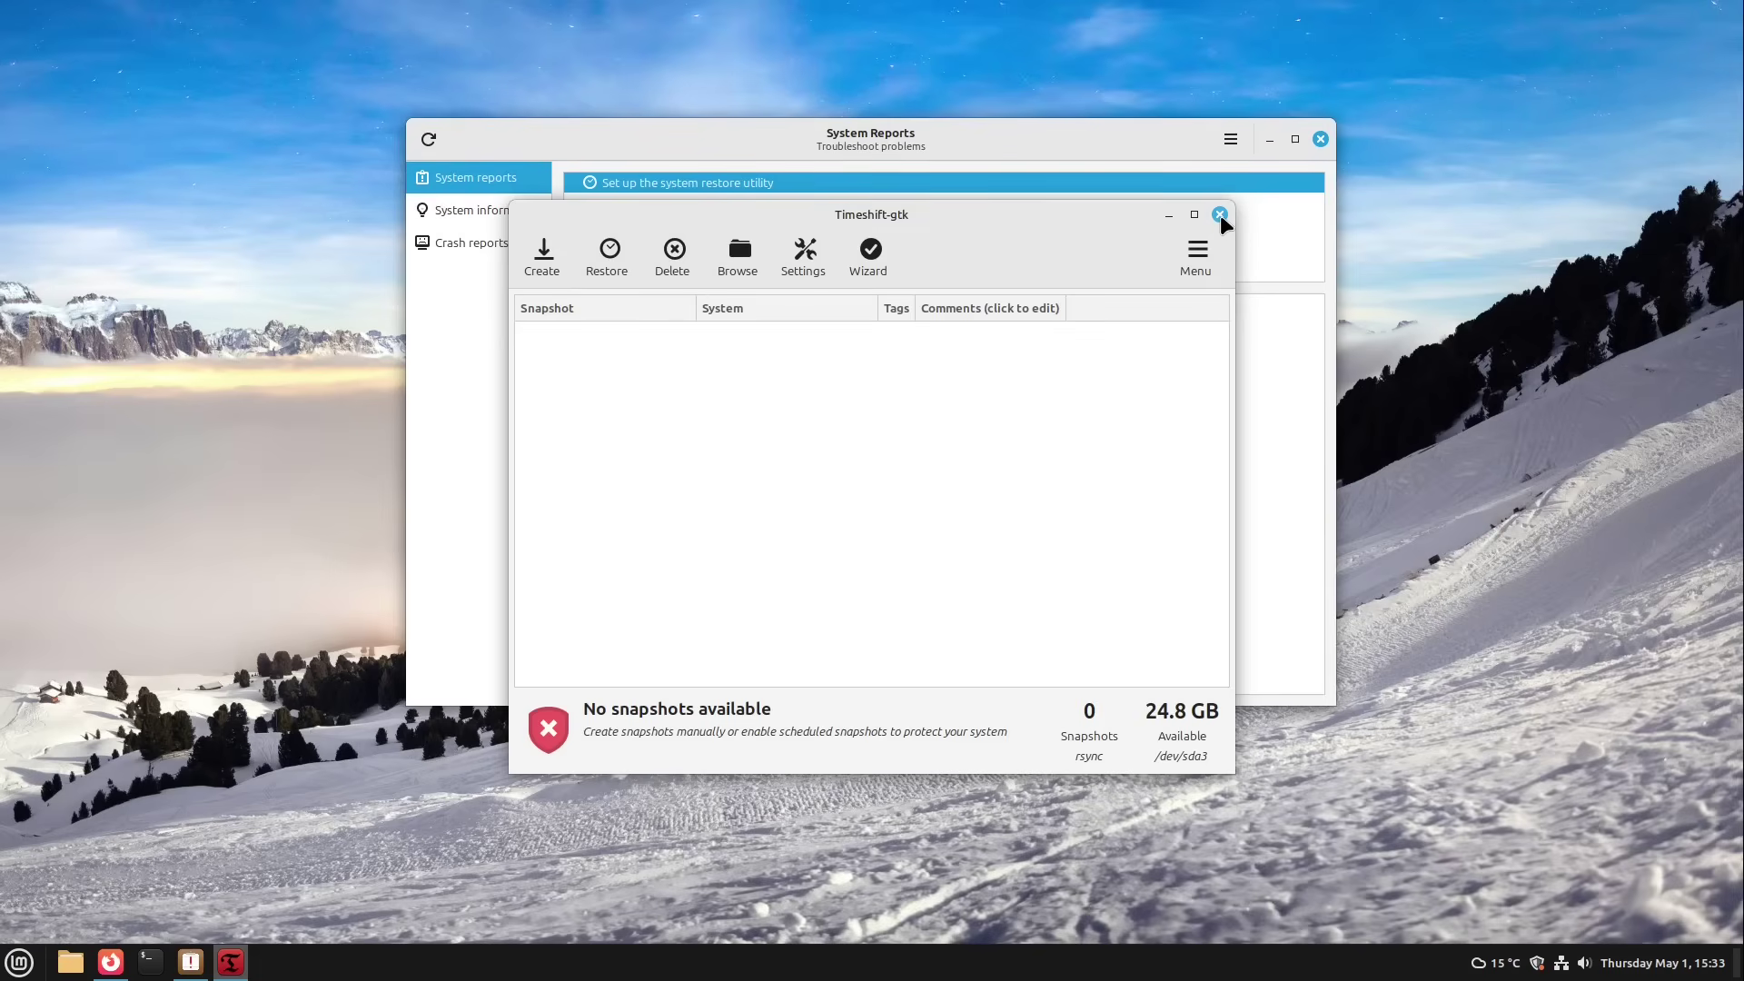
click(1220, 215)
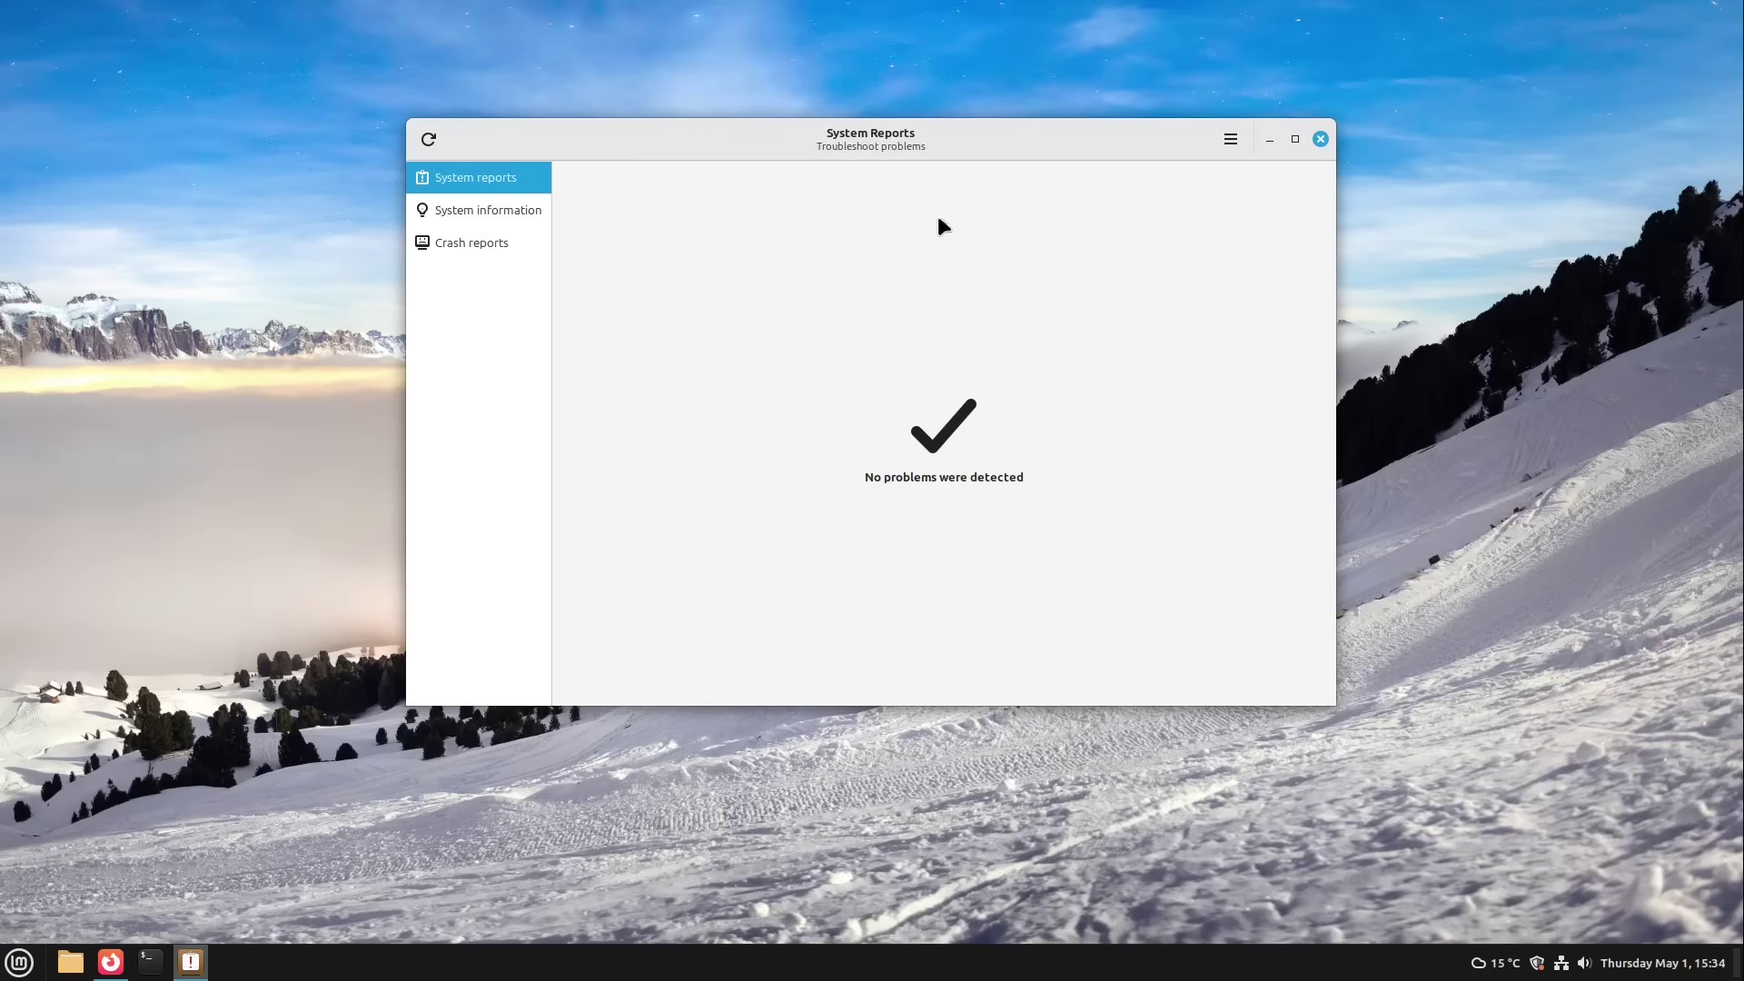
- Close System Reports, then confirm Night Light is enabled on an Automatic schedule
click(1320, 139)
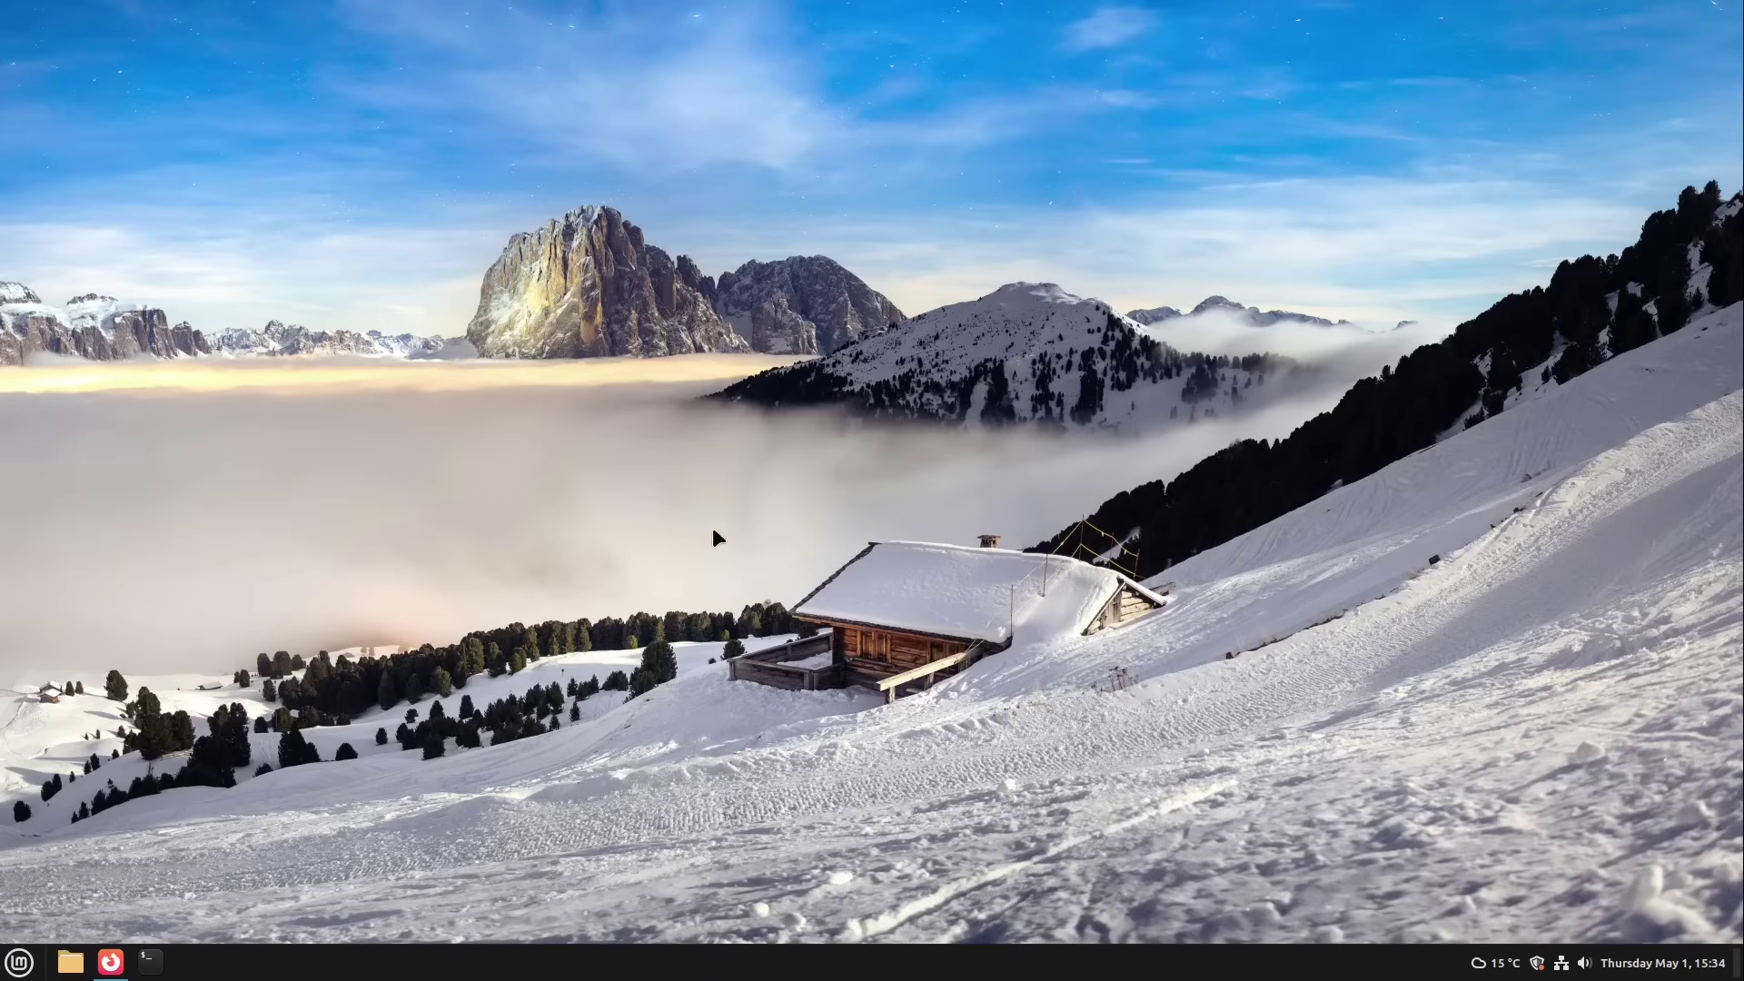
click(22, 964)
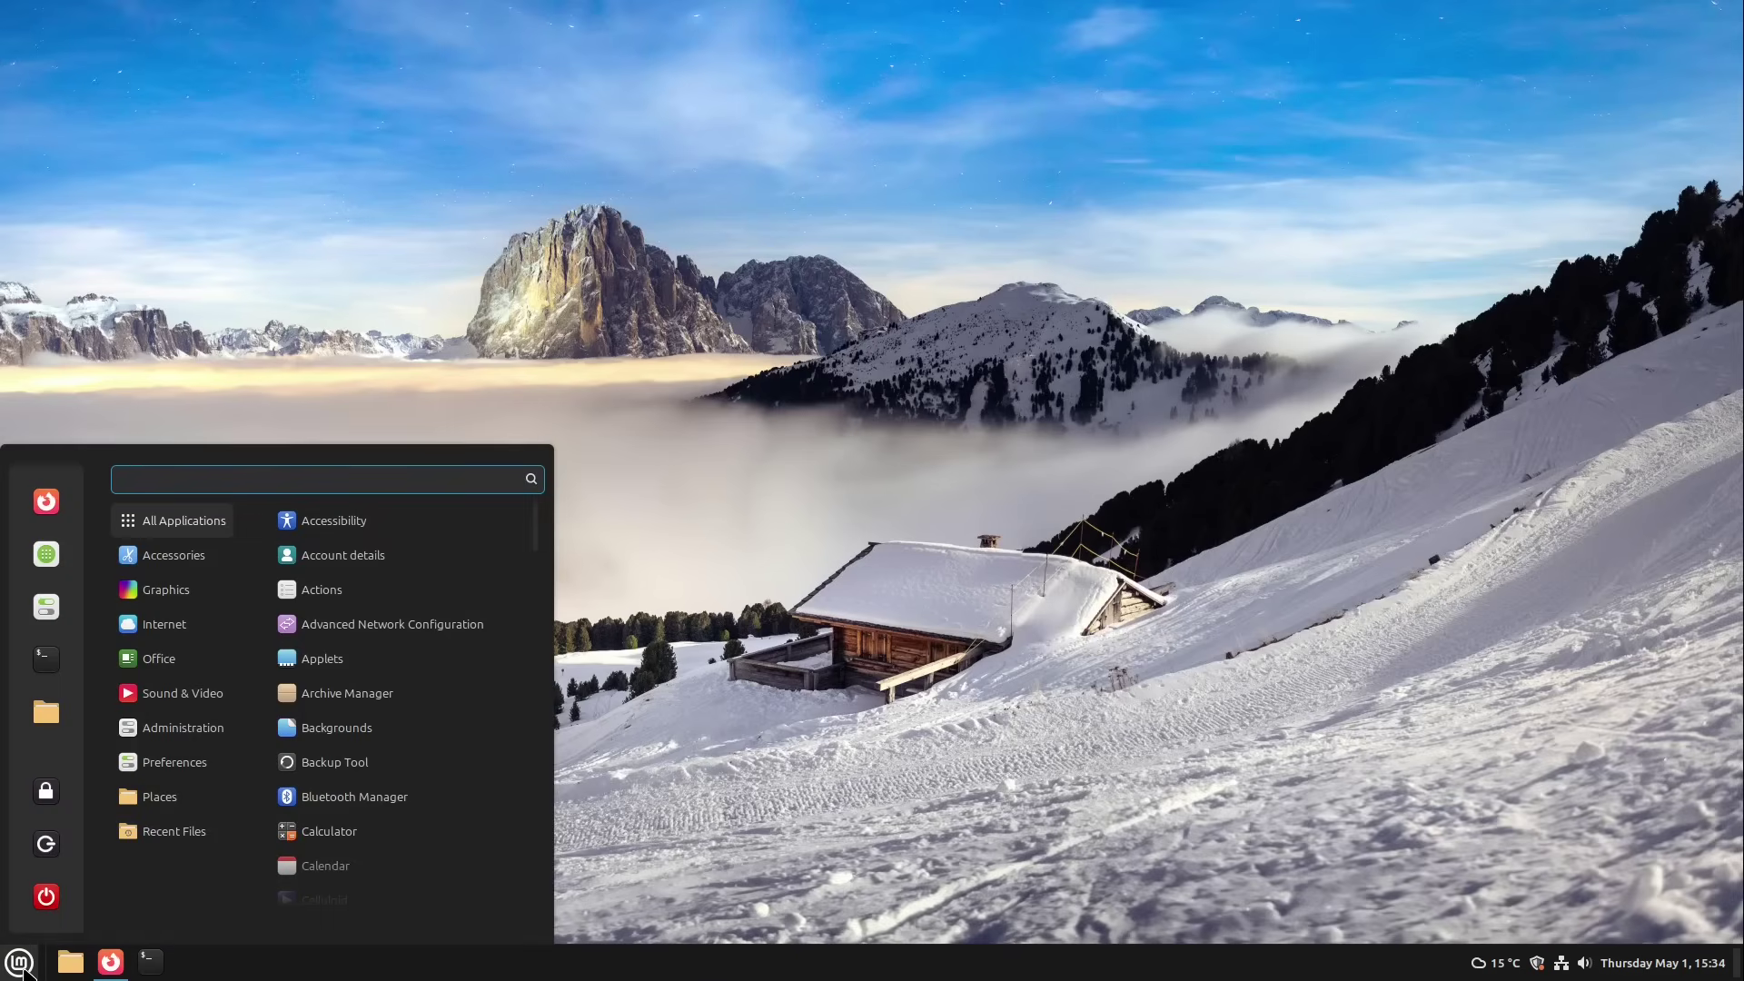
text(nigh)
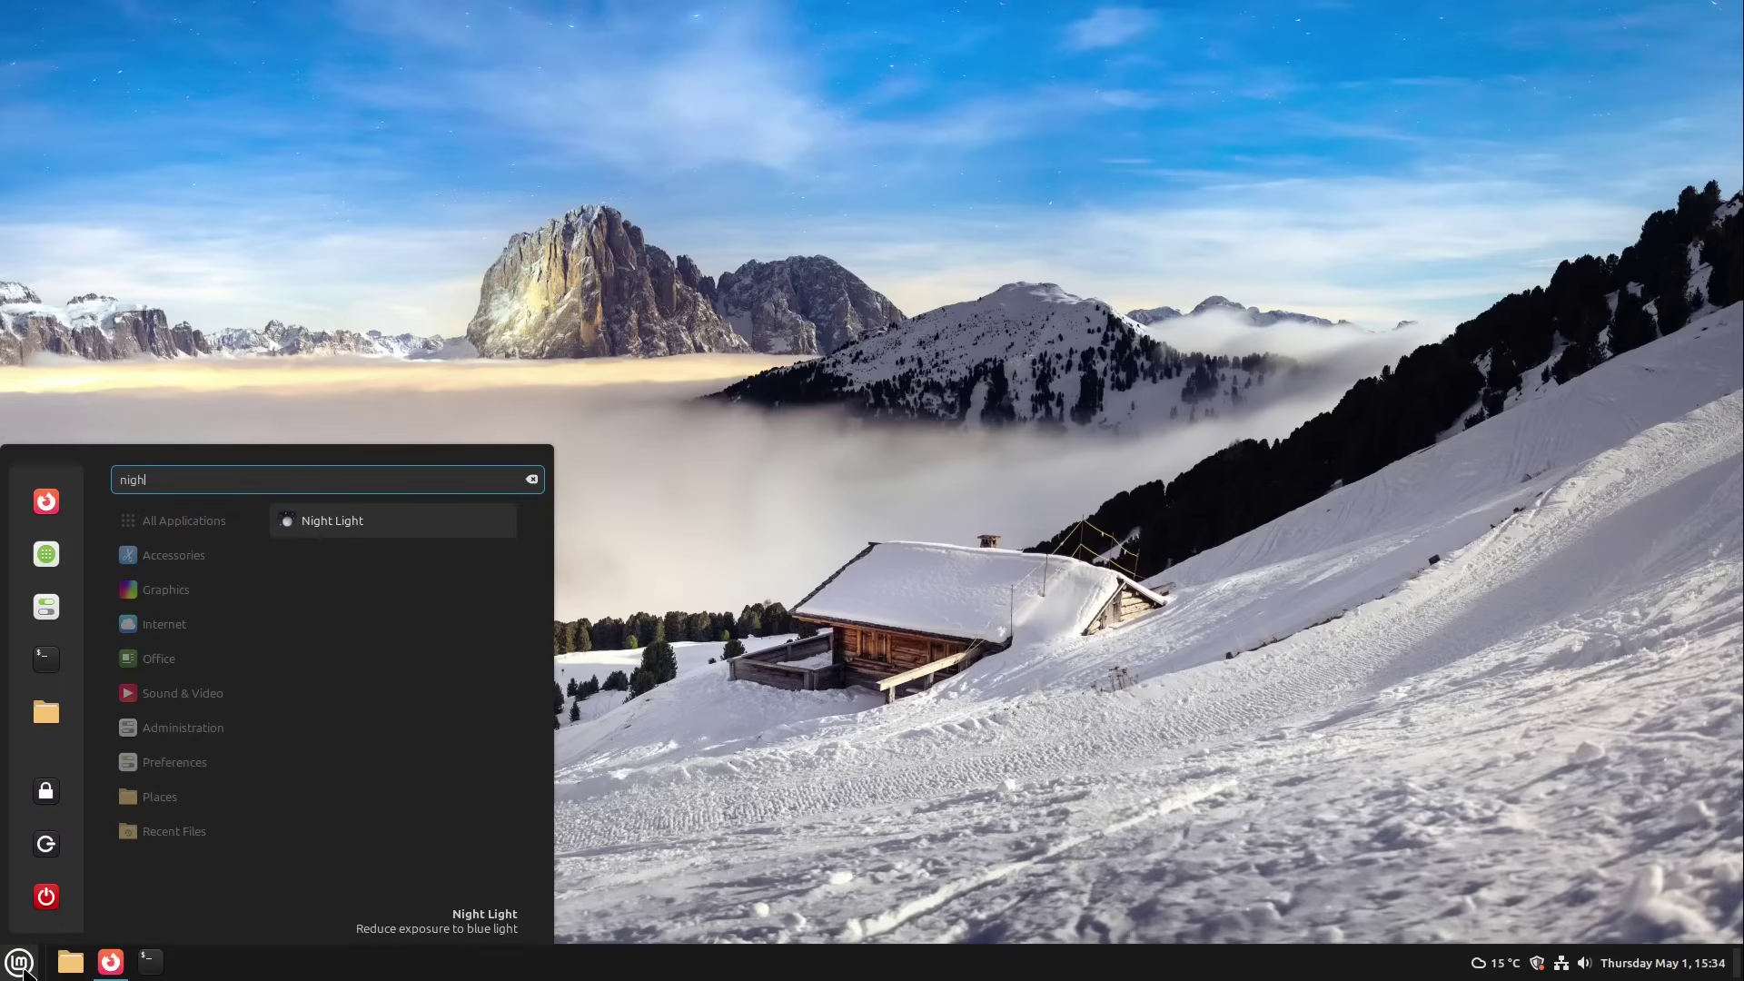
click(361, 533)
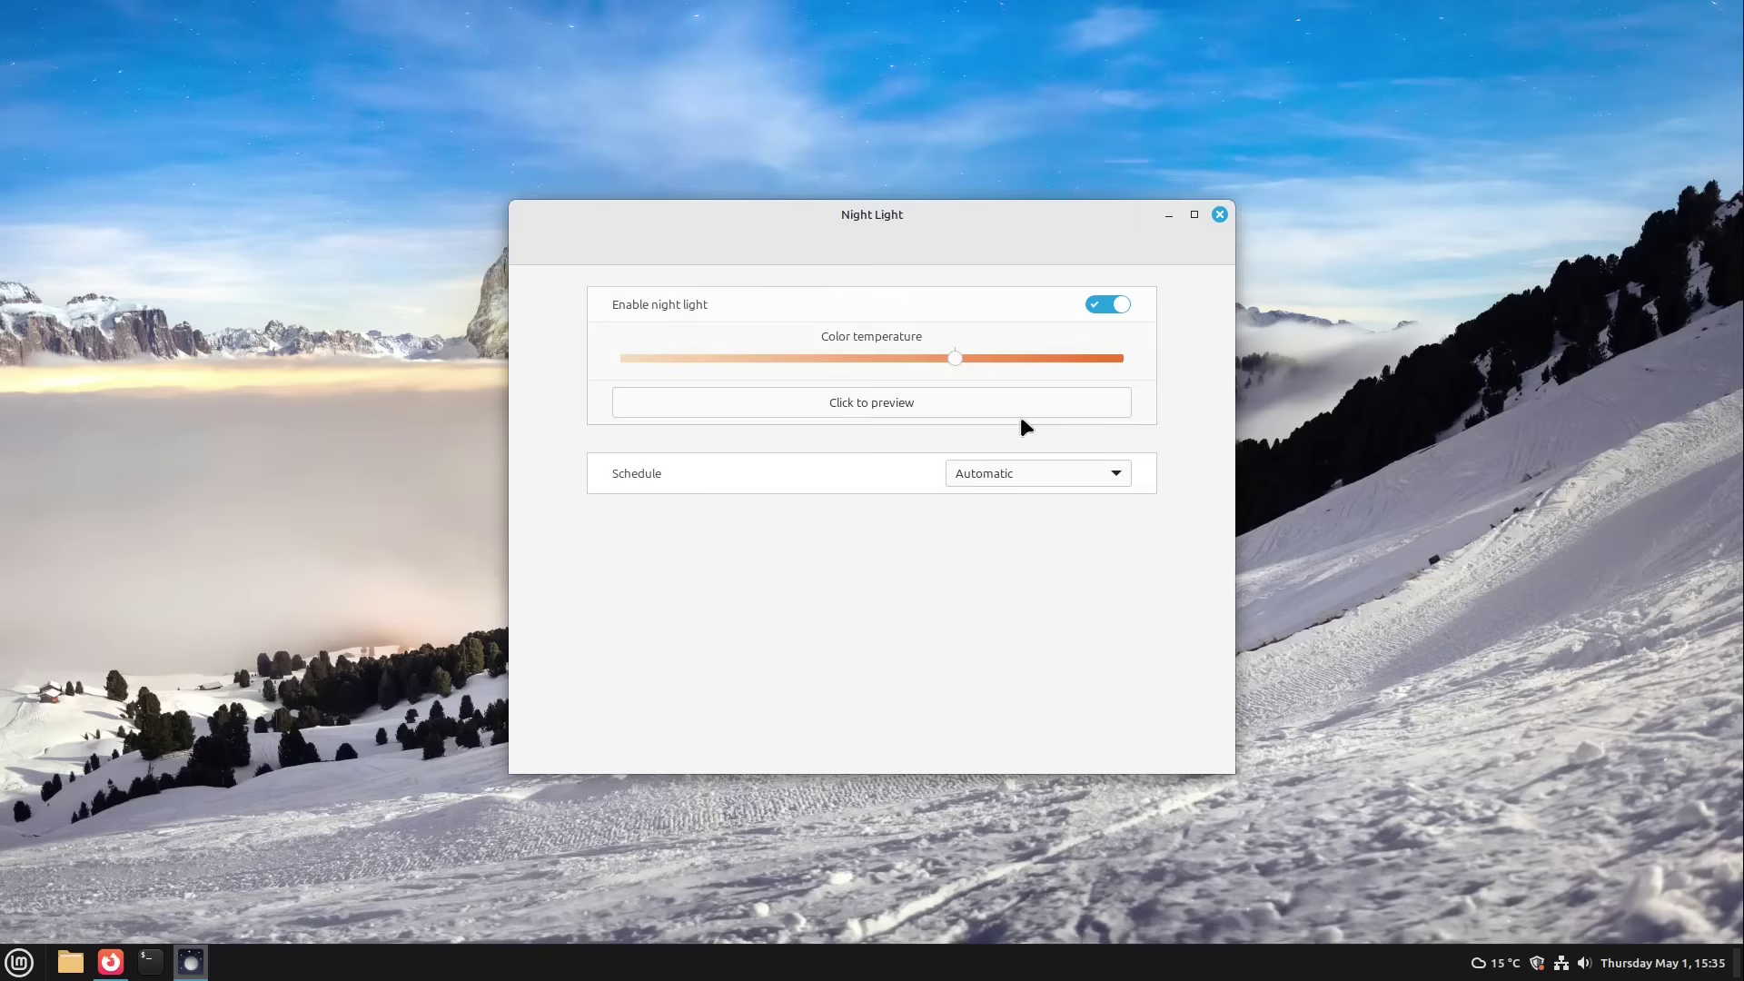
click(1218, 215)
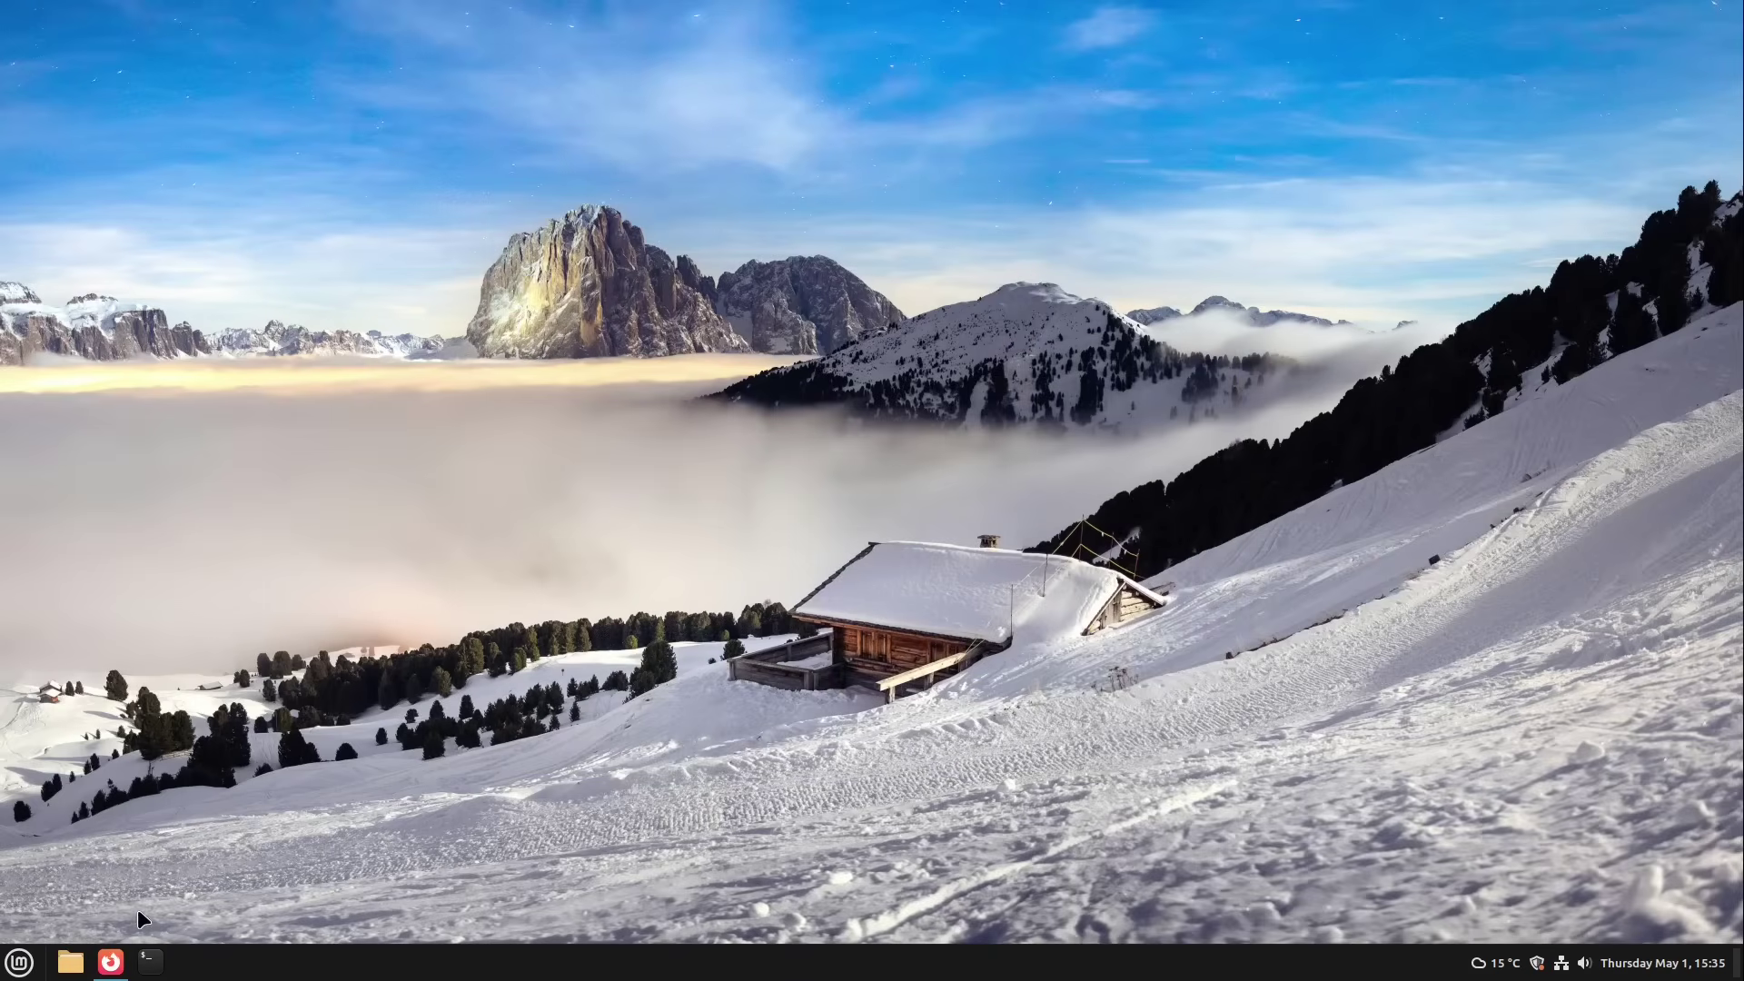
- Load the linux-assistant.org website in Firefox and find its download button
click(110, 960)
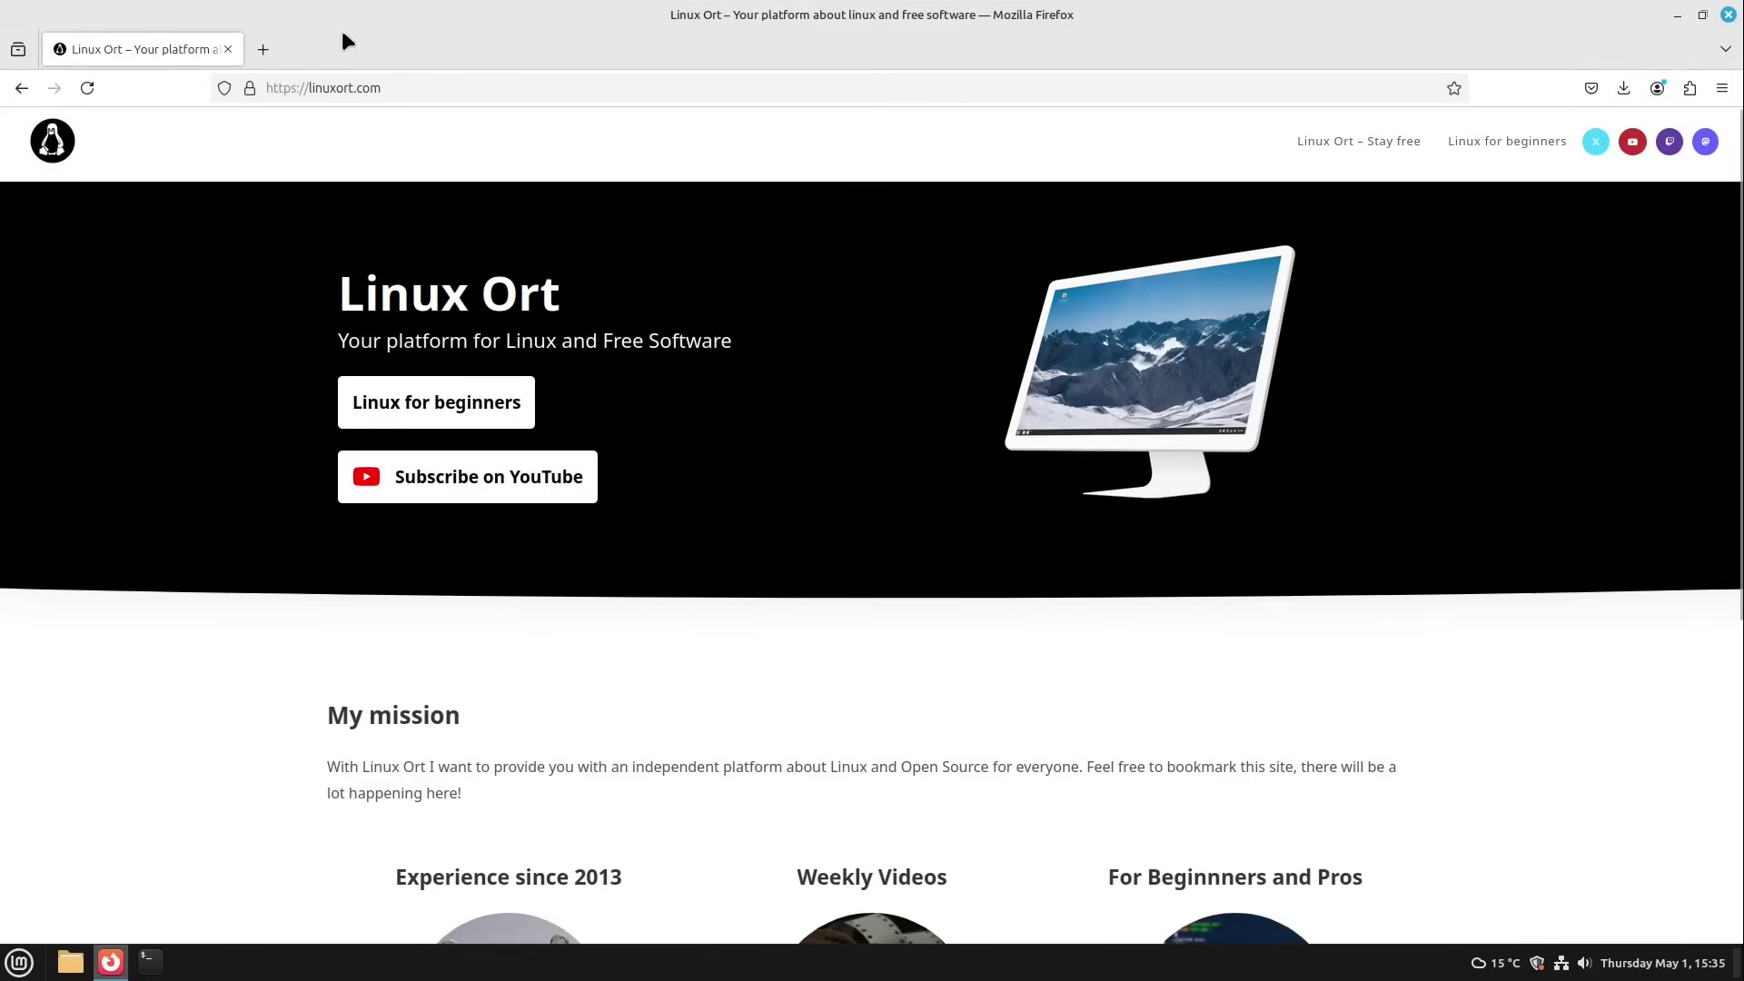
text(linuxort.com/)
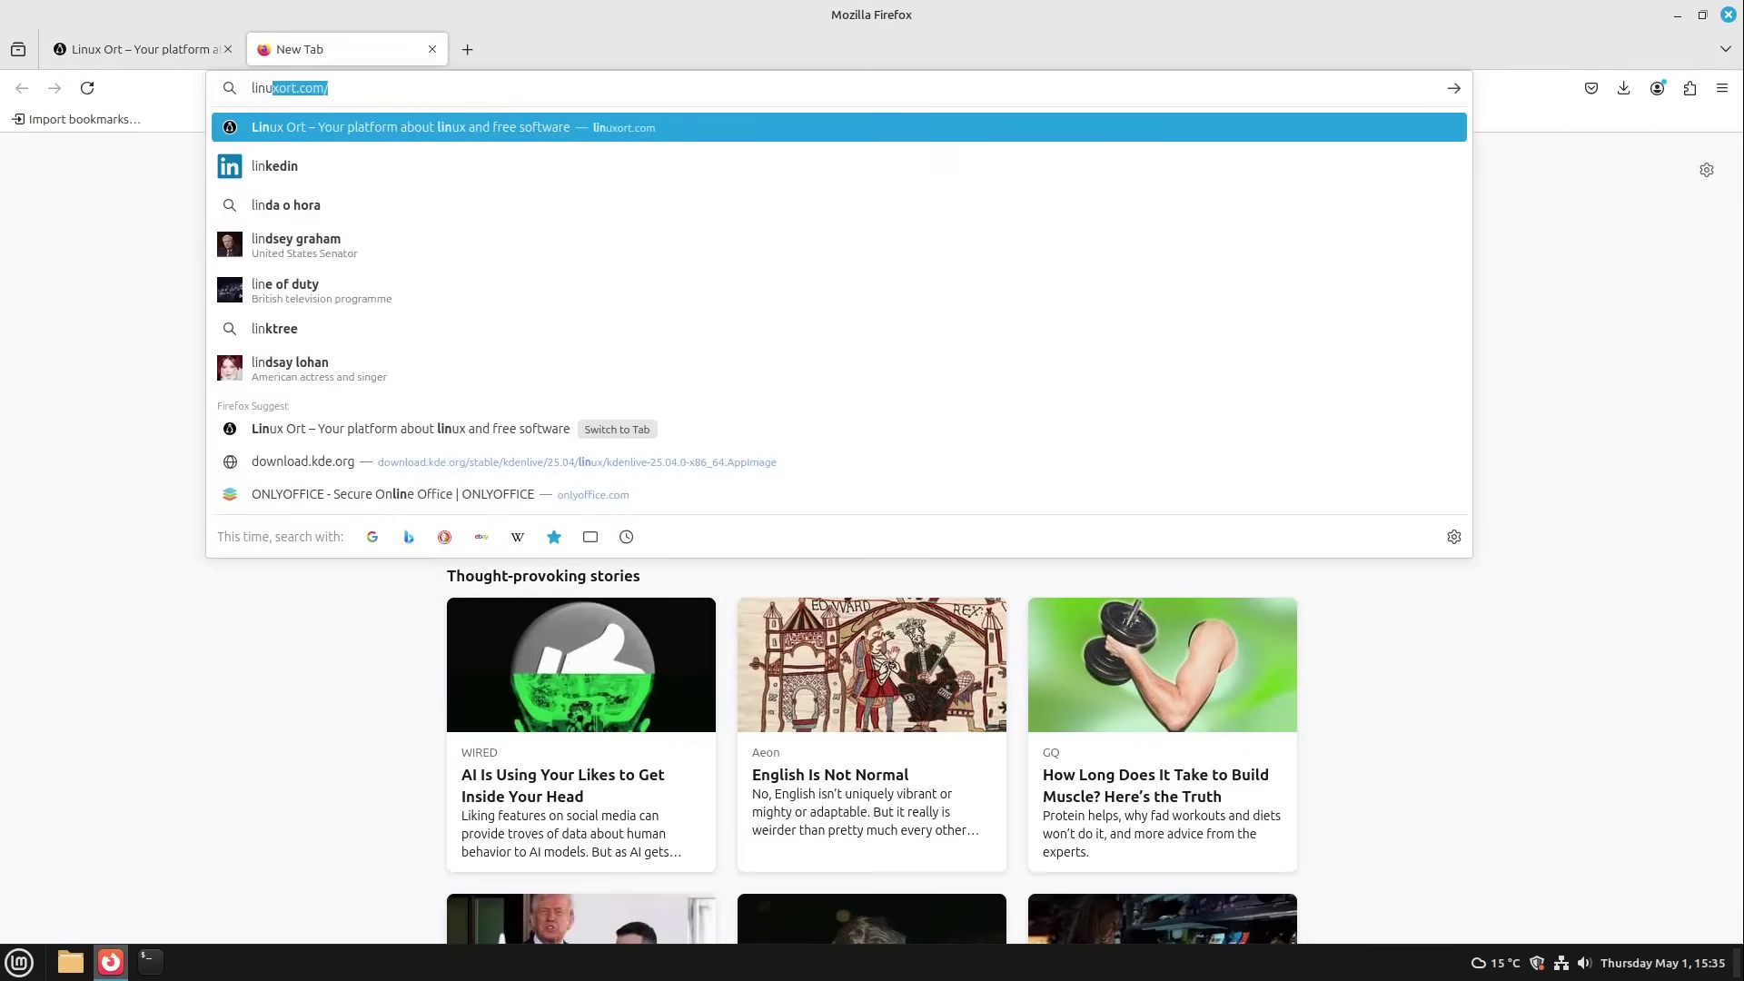
key(Return)
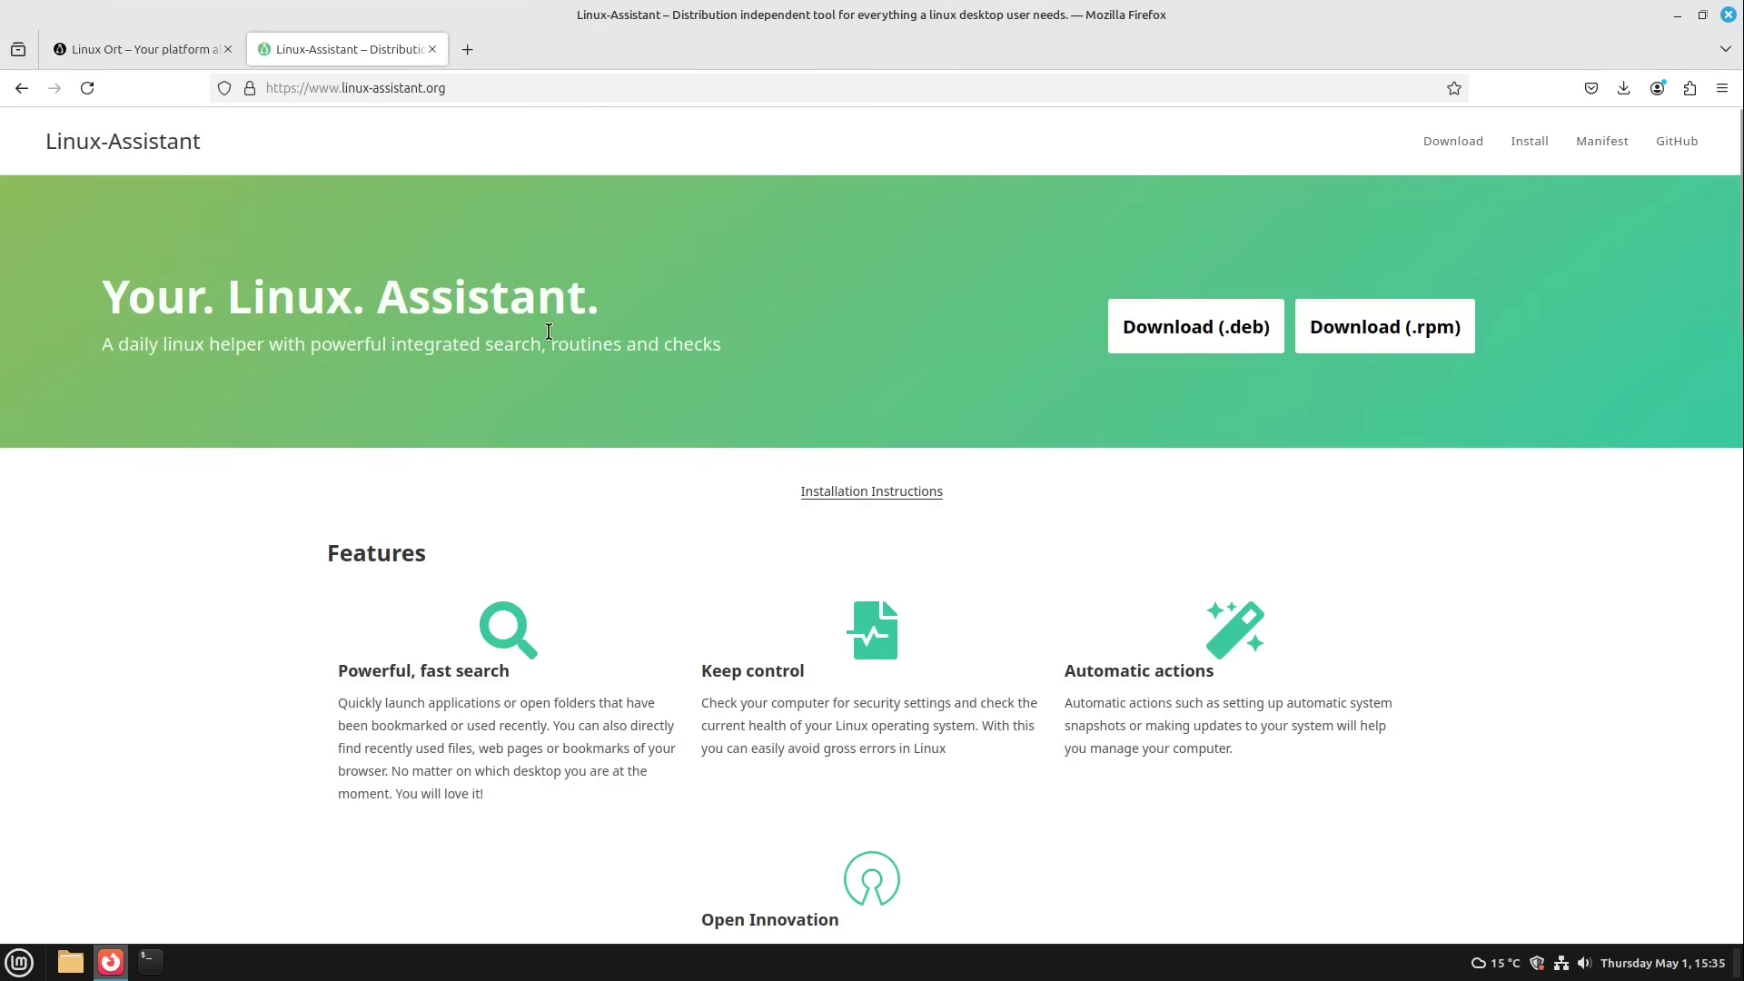
scroll(481, 721, down, 5)
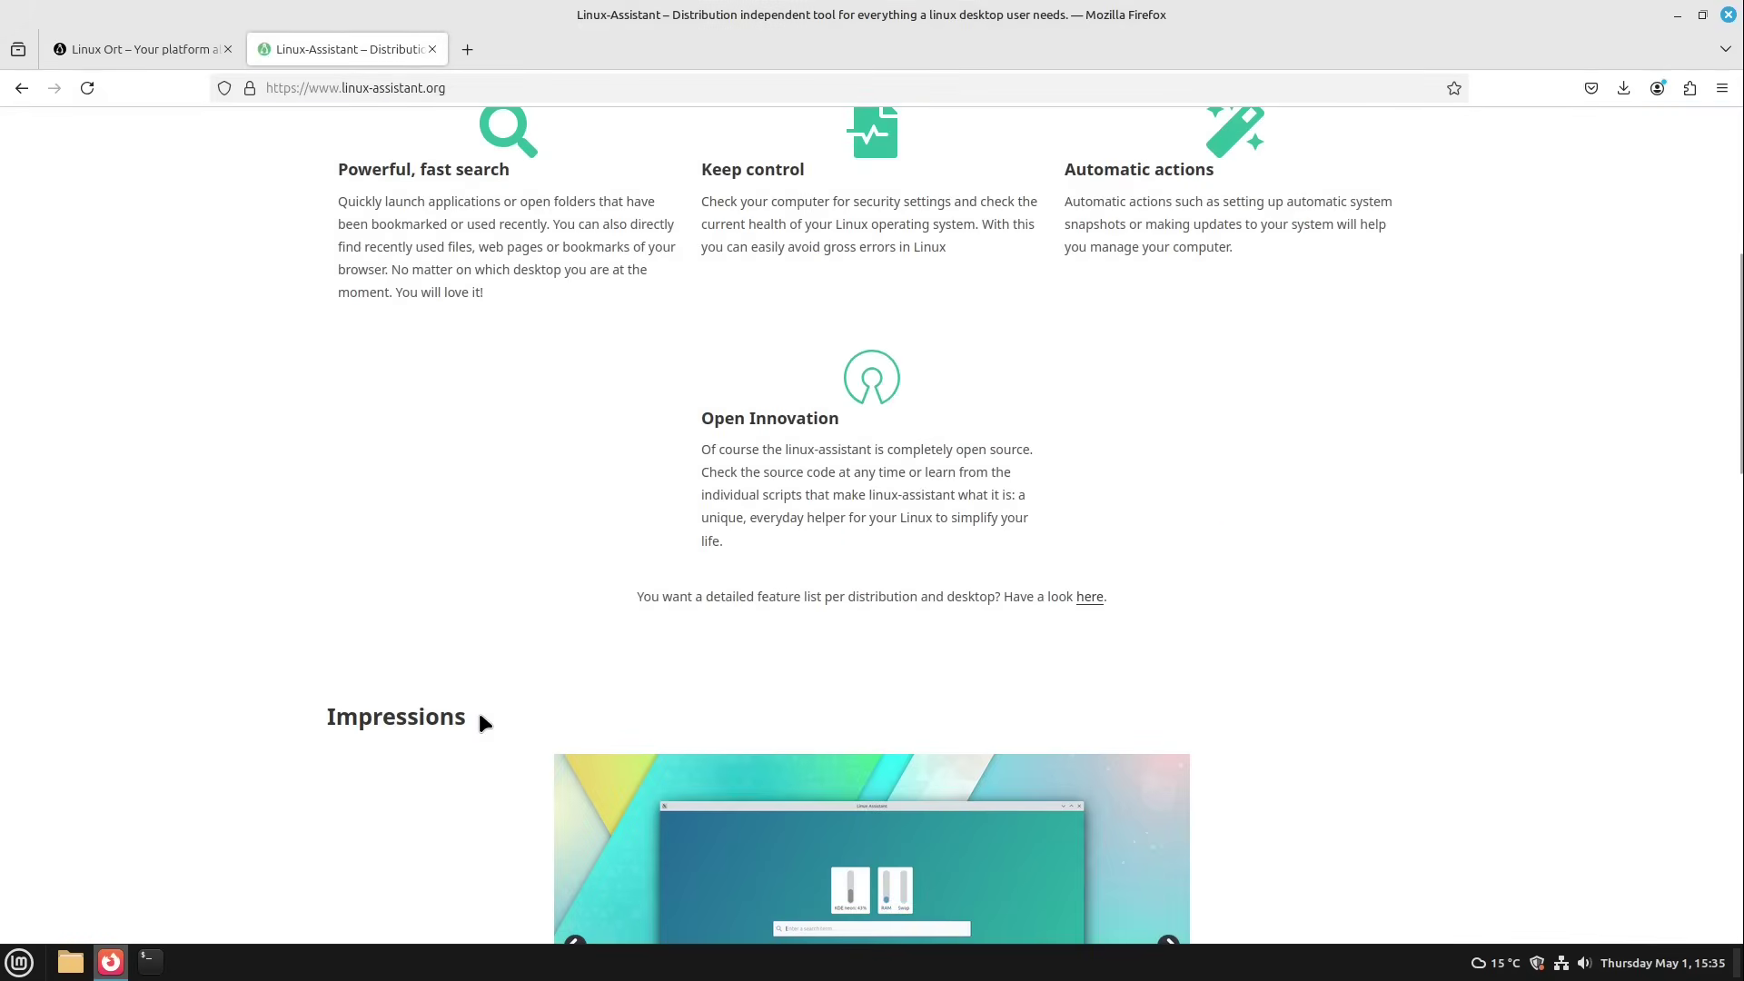
scroll(478, 717, down, 4)
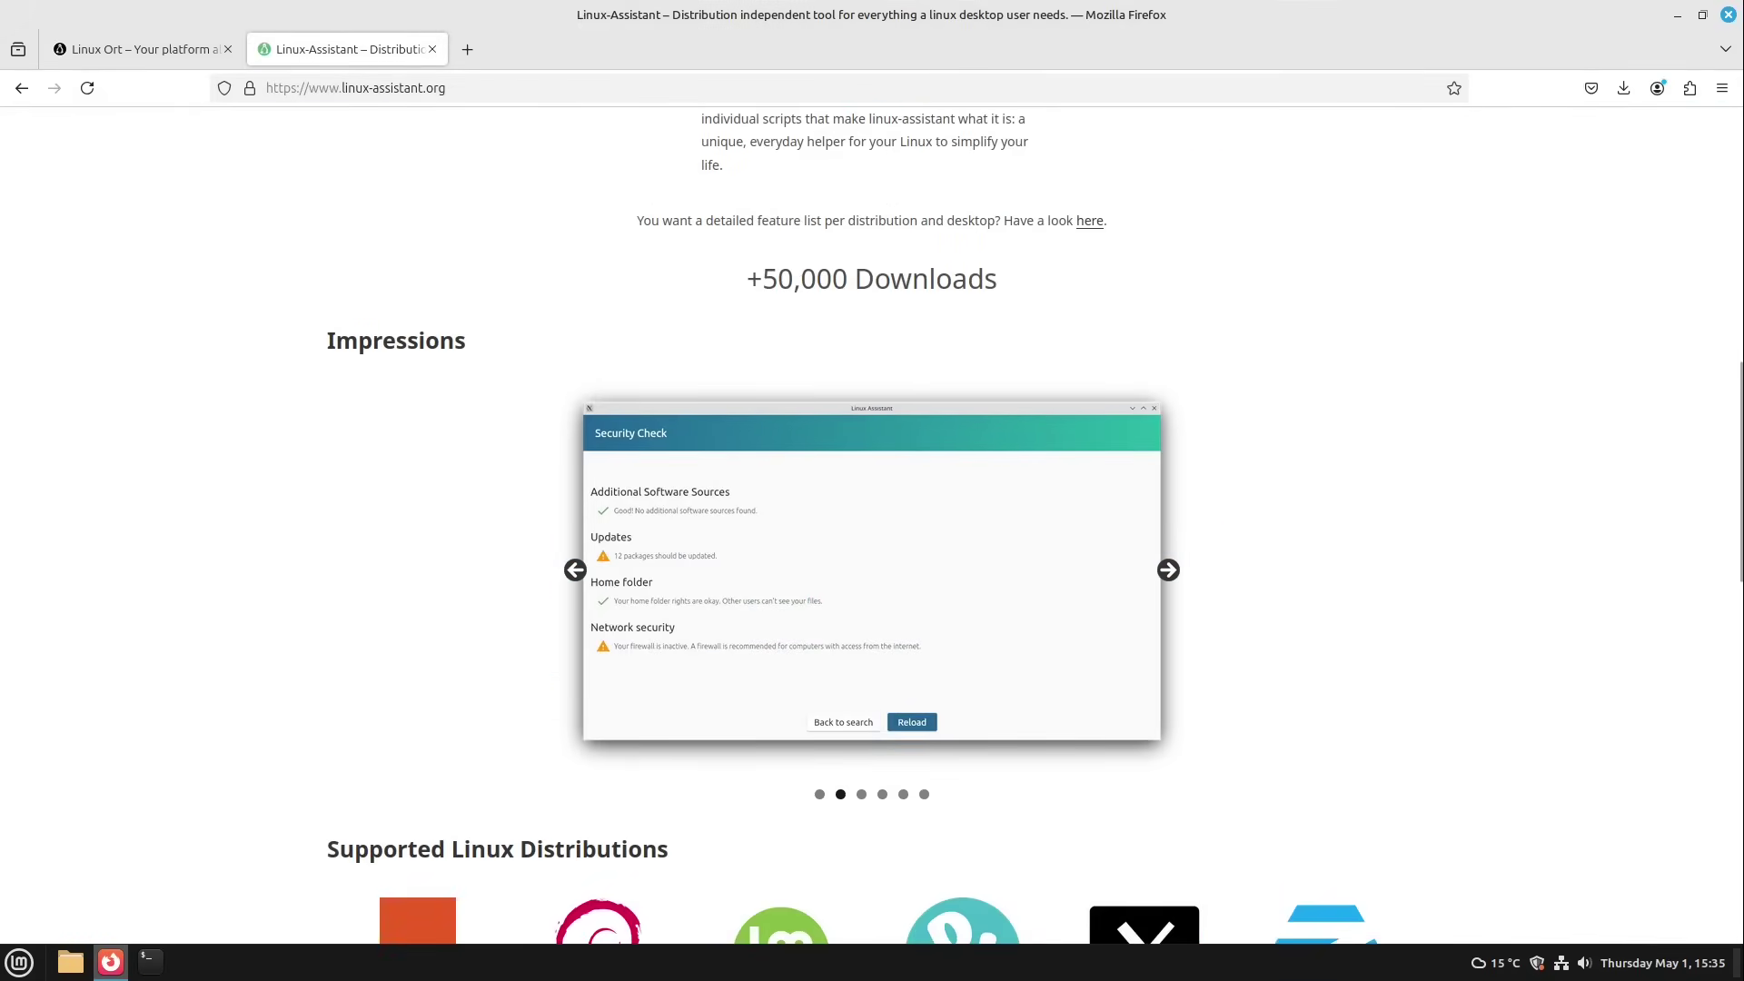
scroll(466, 583, up, 10)
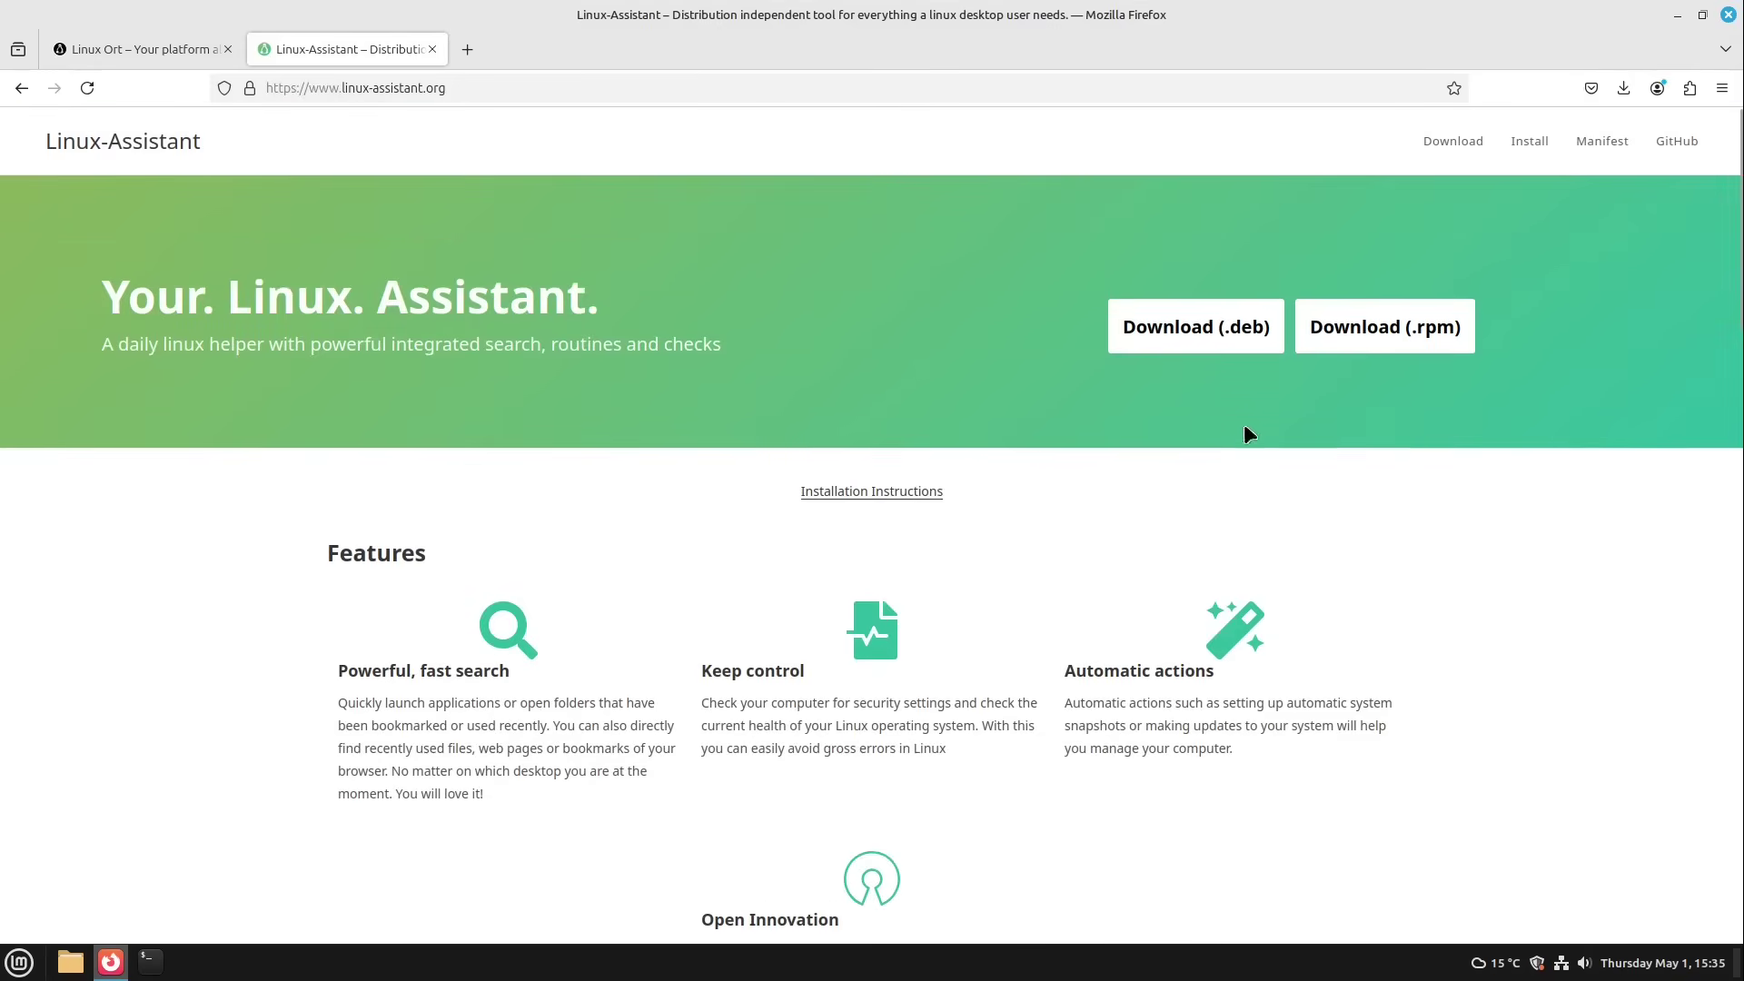
- Download linux-assistant.deb, install the package, and close Firefox
click(1219, 342)
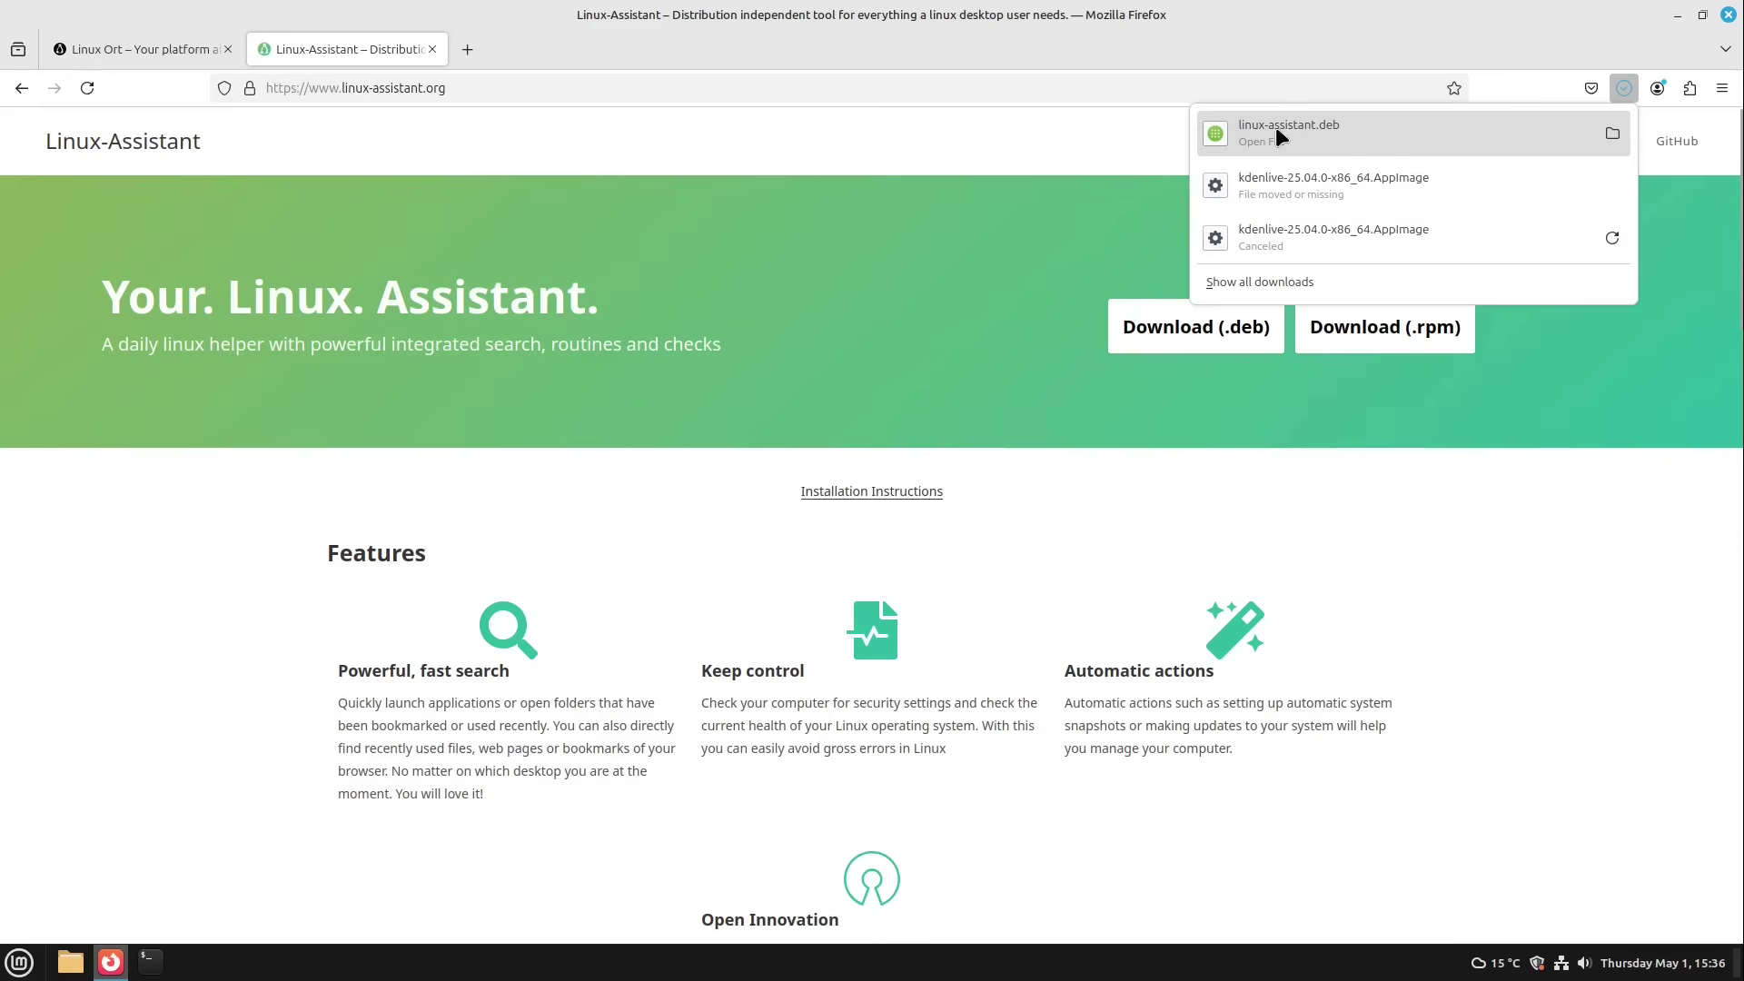
click(1275, 127)
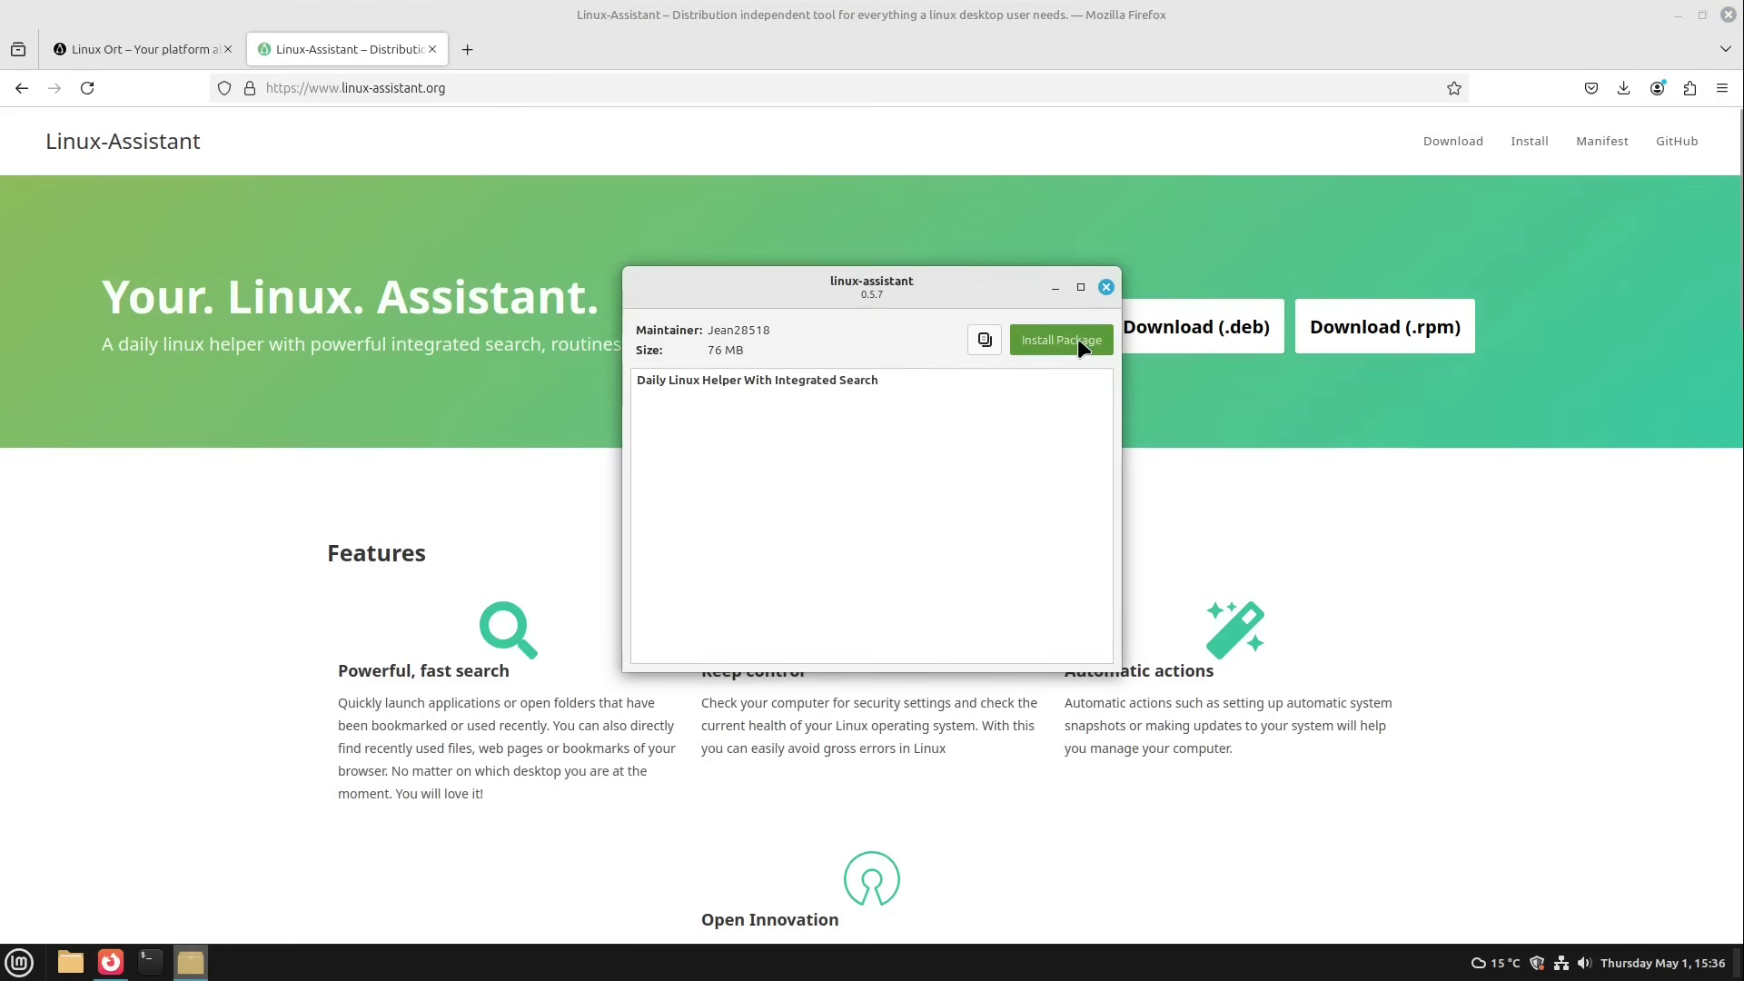
click(1076, 347)
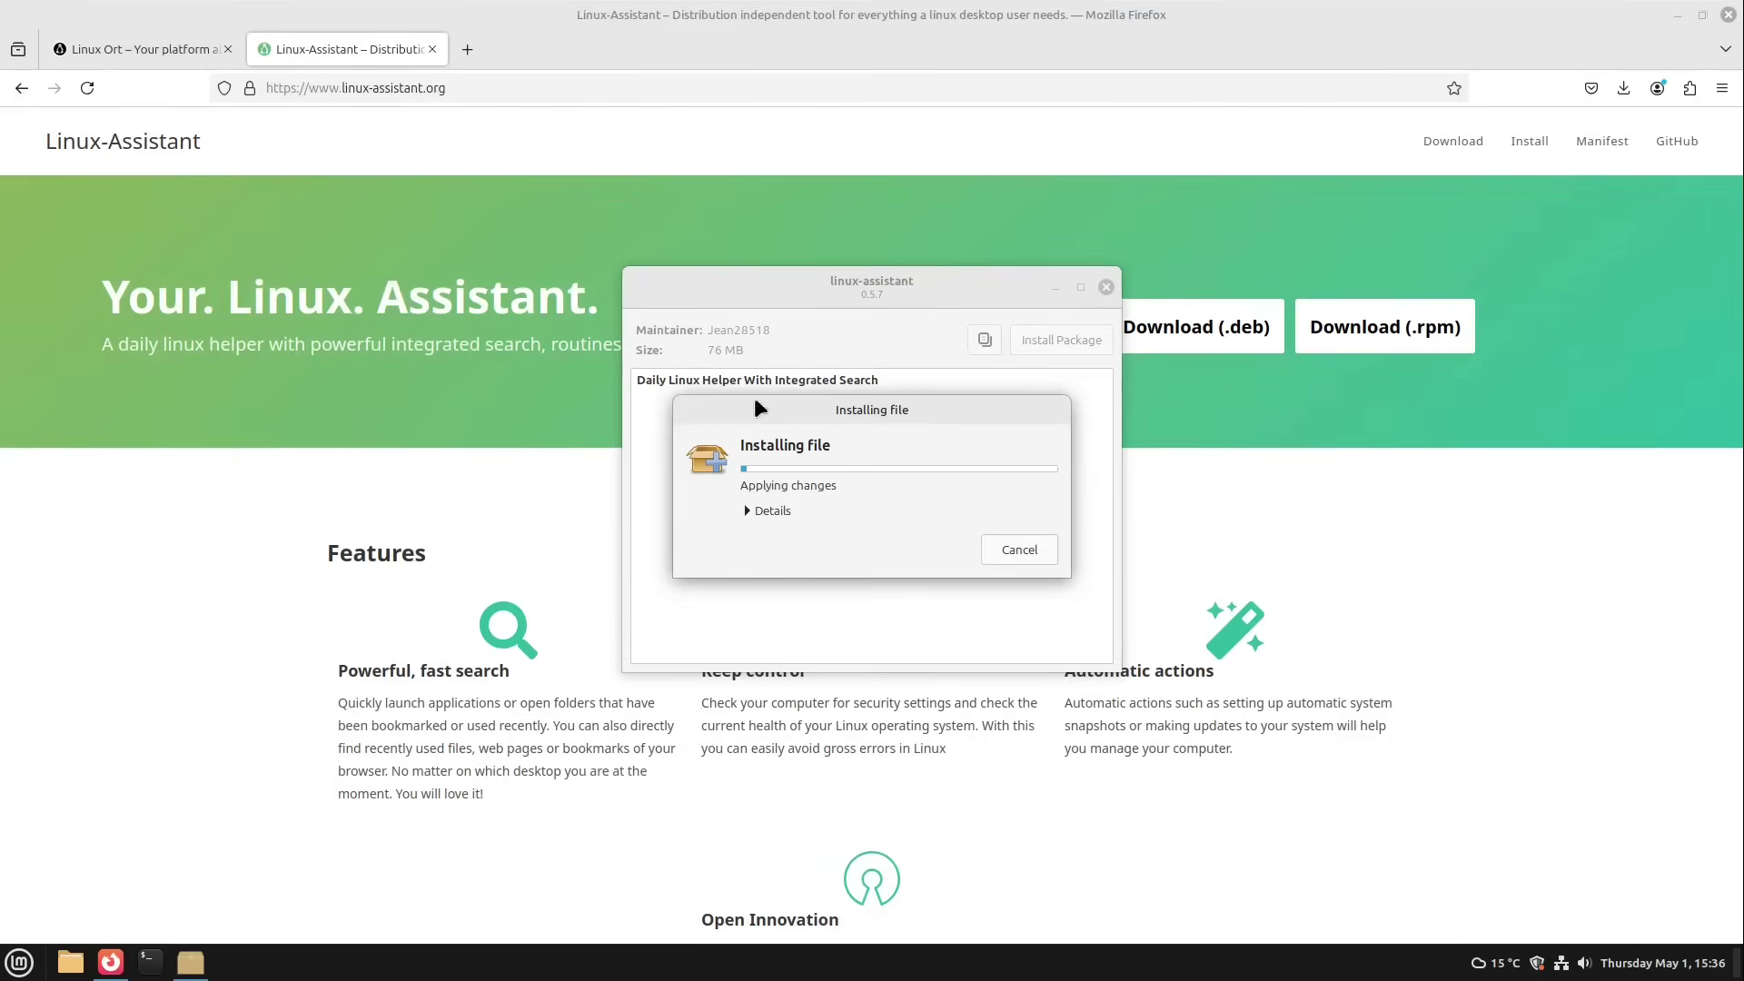
click(1727, 14)
- Close the installer, launch Linux Assistant, and get past its welcome pages
click(1103, 288)
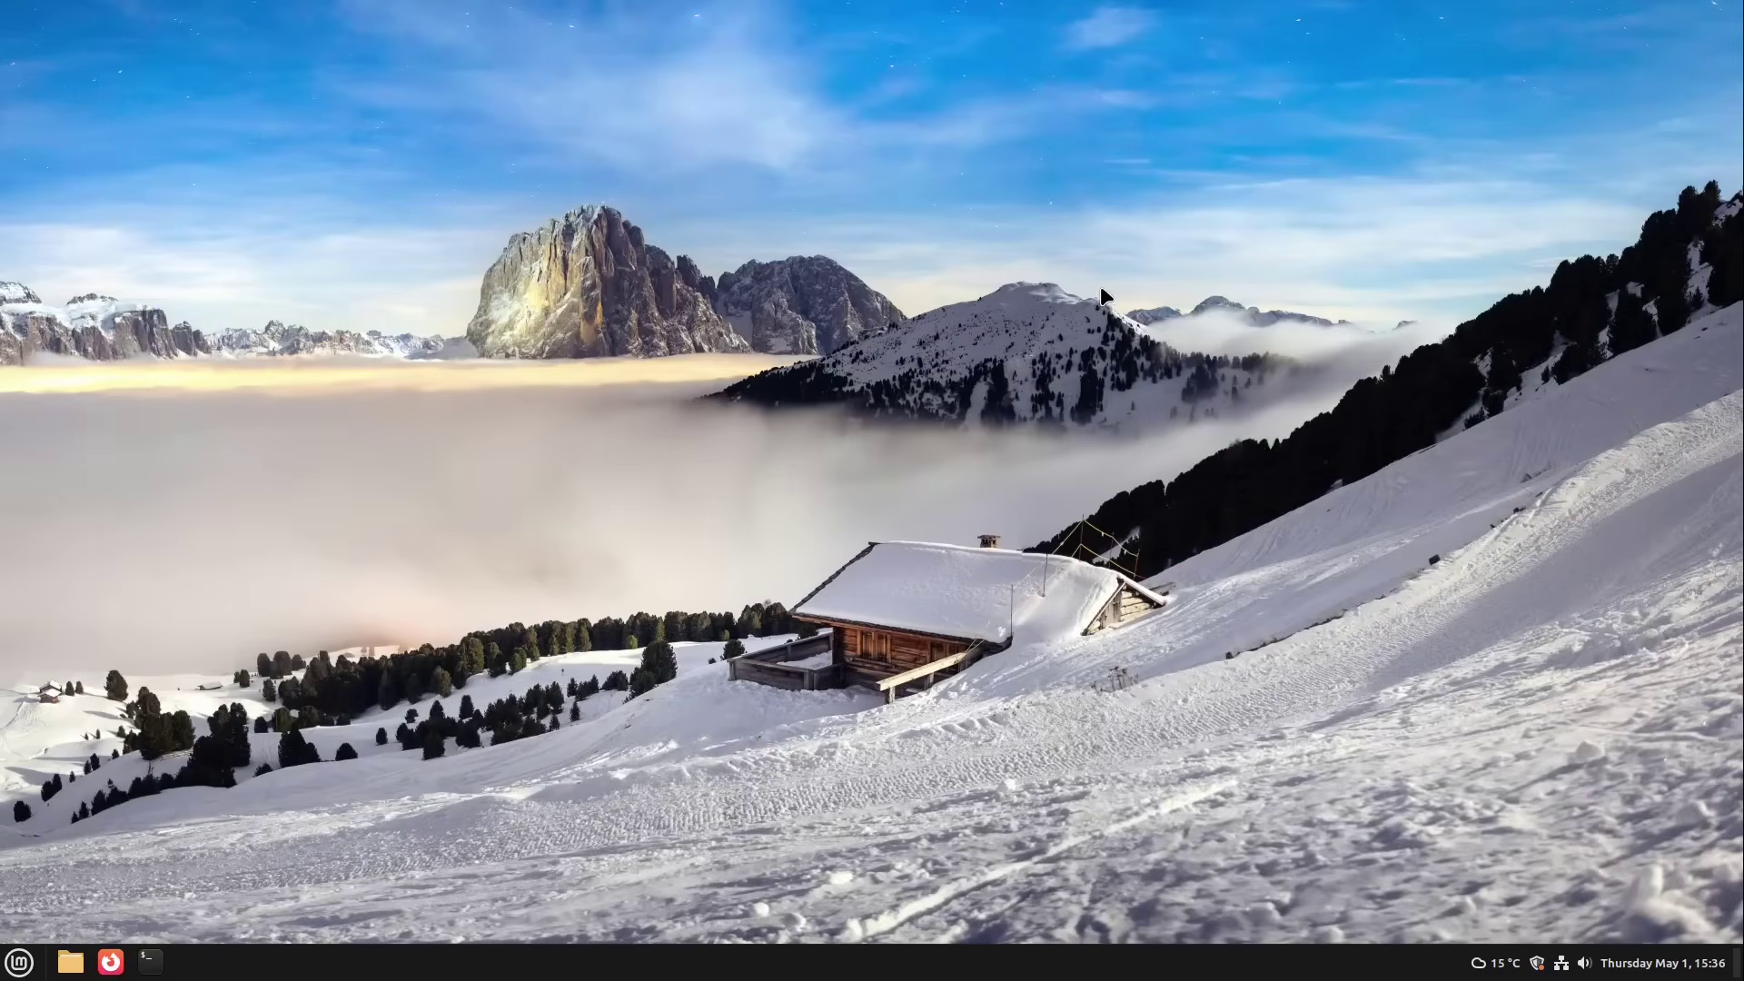
key(super)
text(linux)
key(Return)
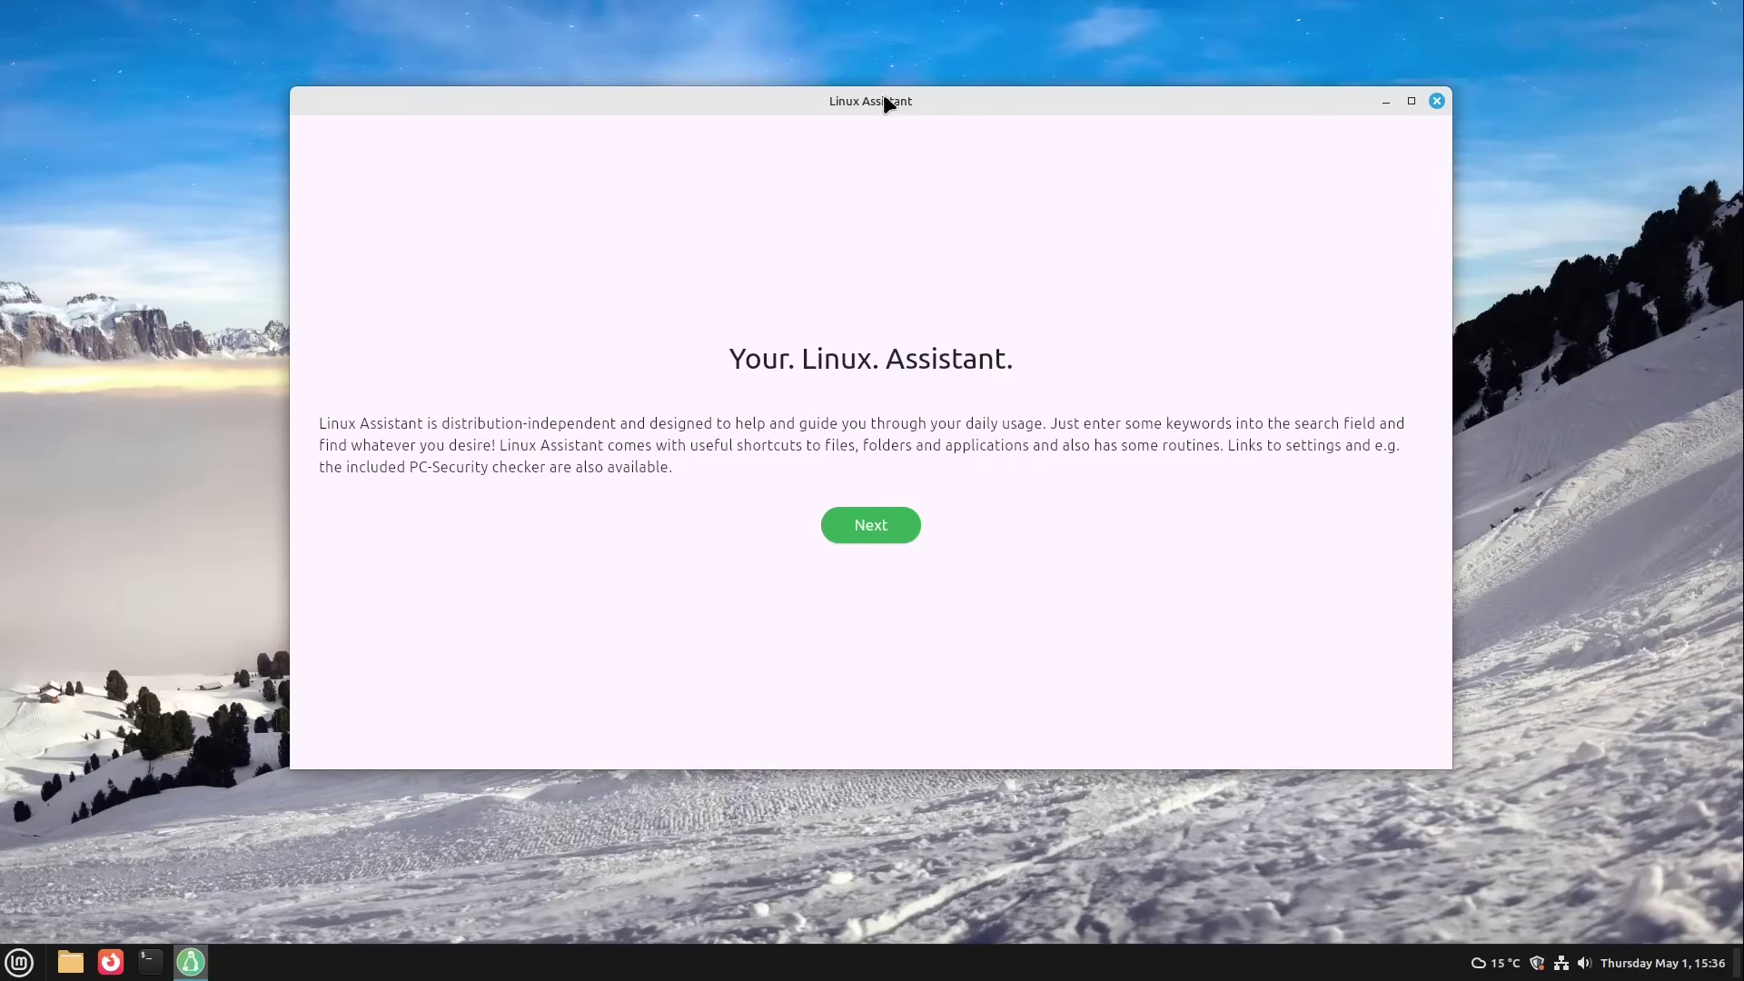
drag(884, 96, 905, 125)
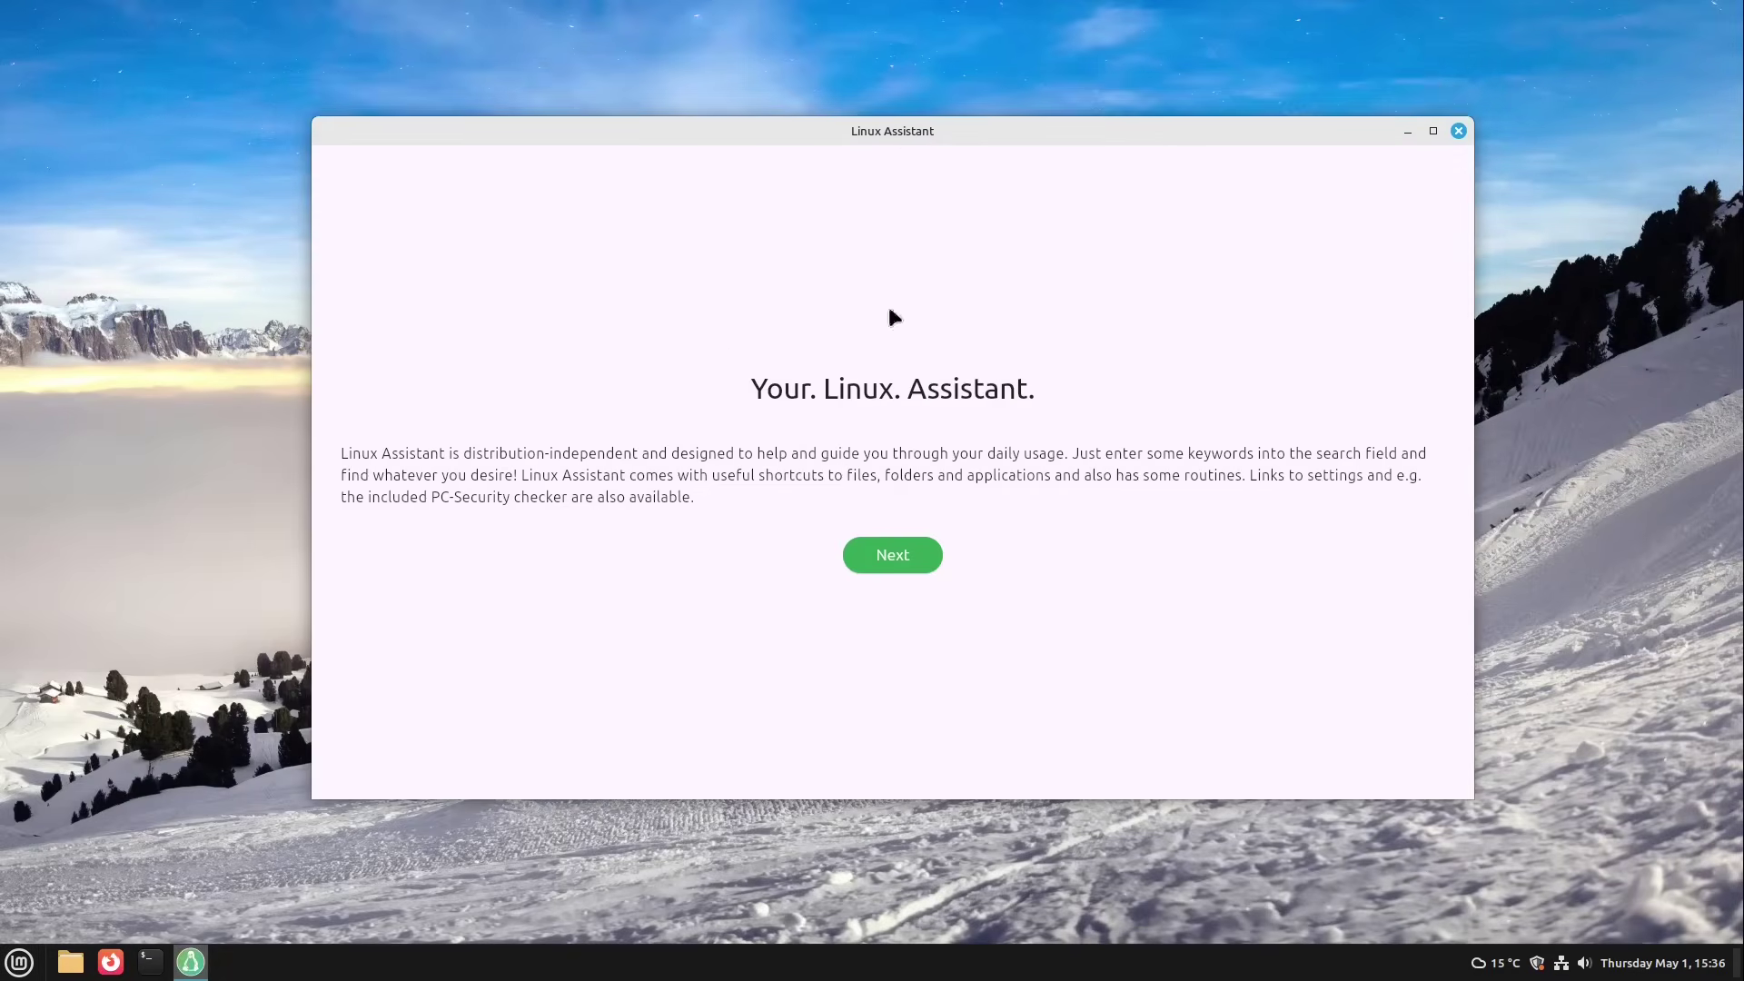
click(863, 554)
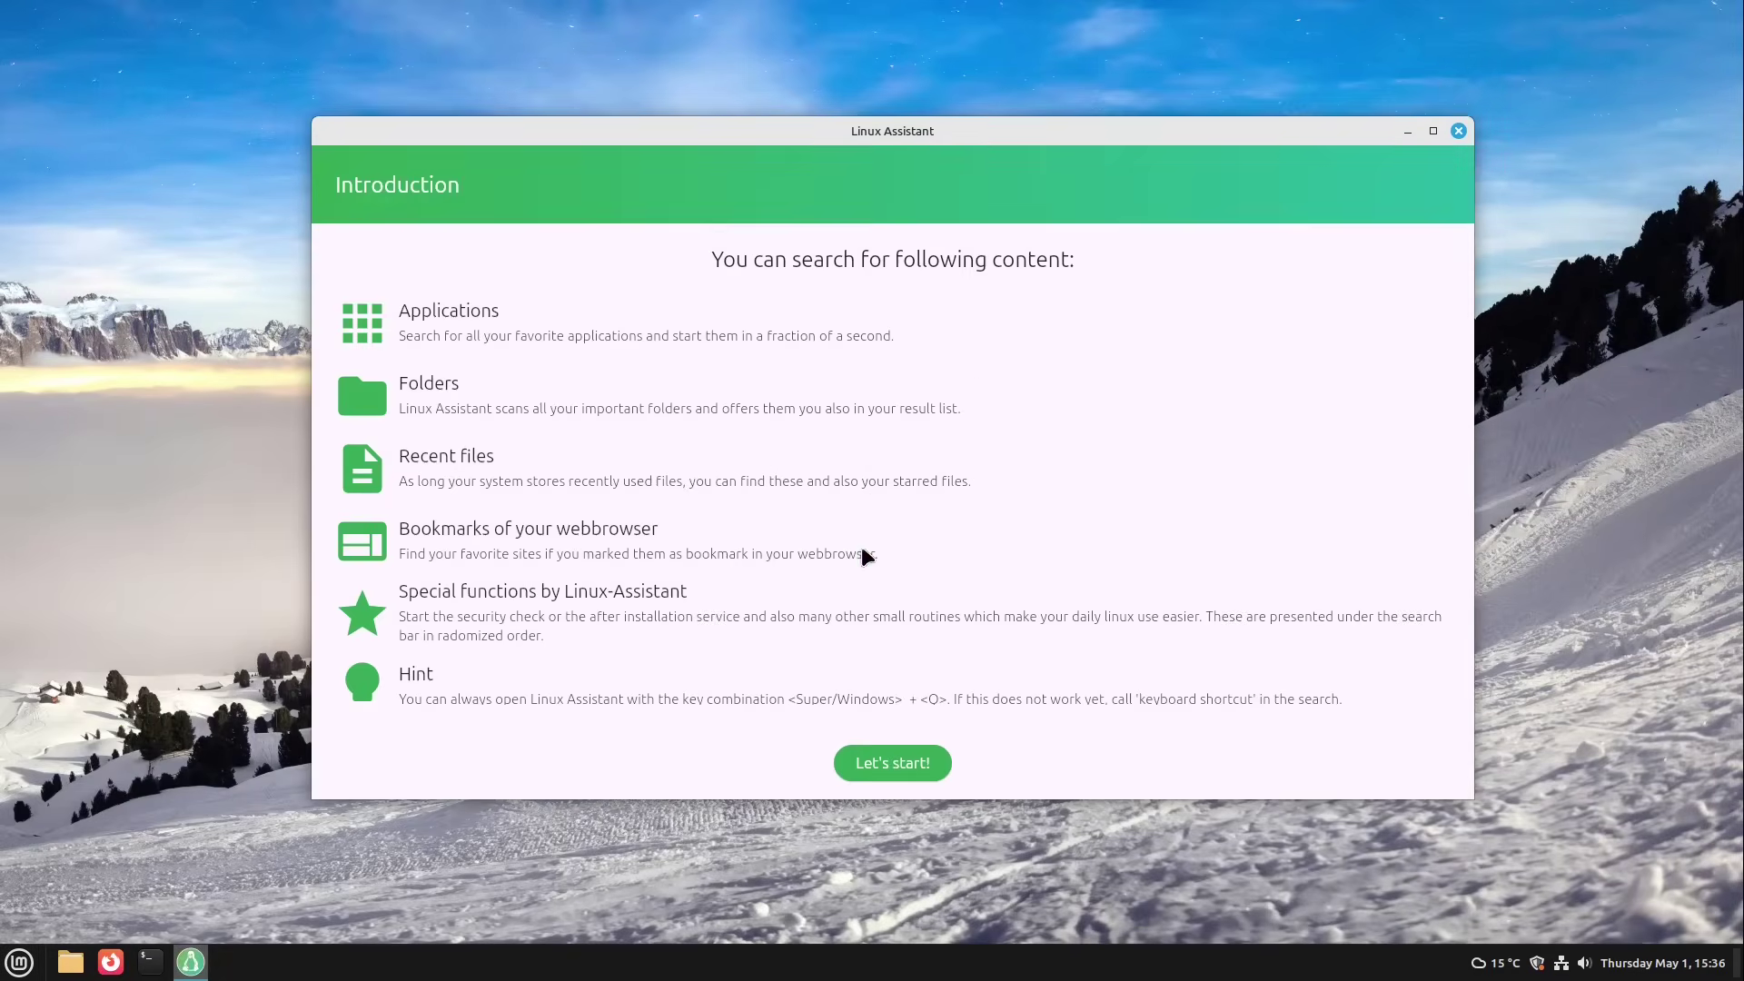
click(894, 761)
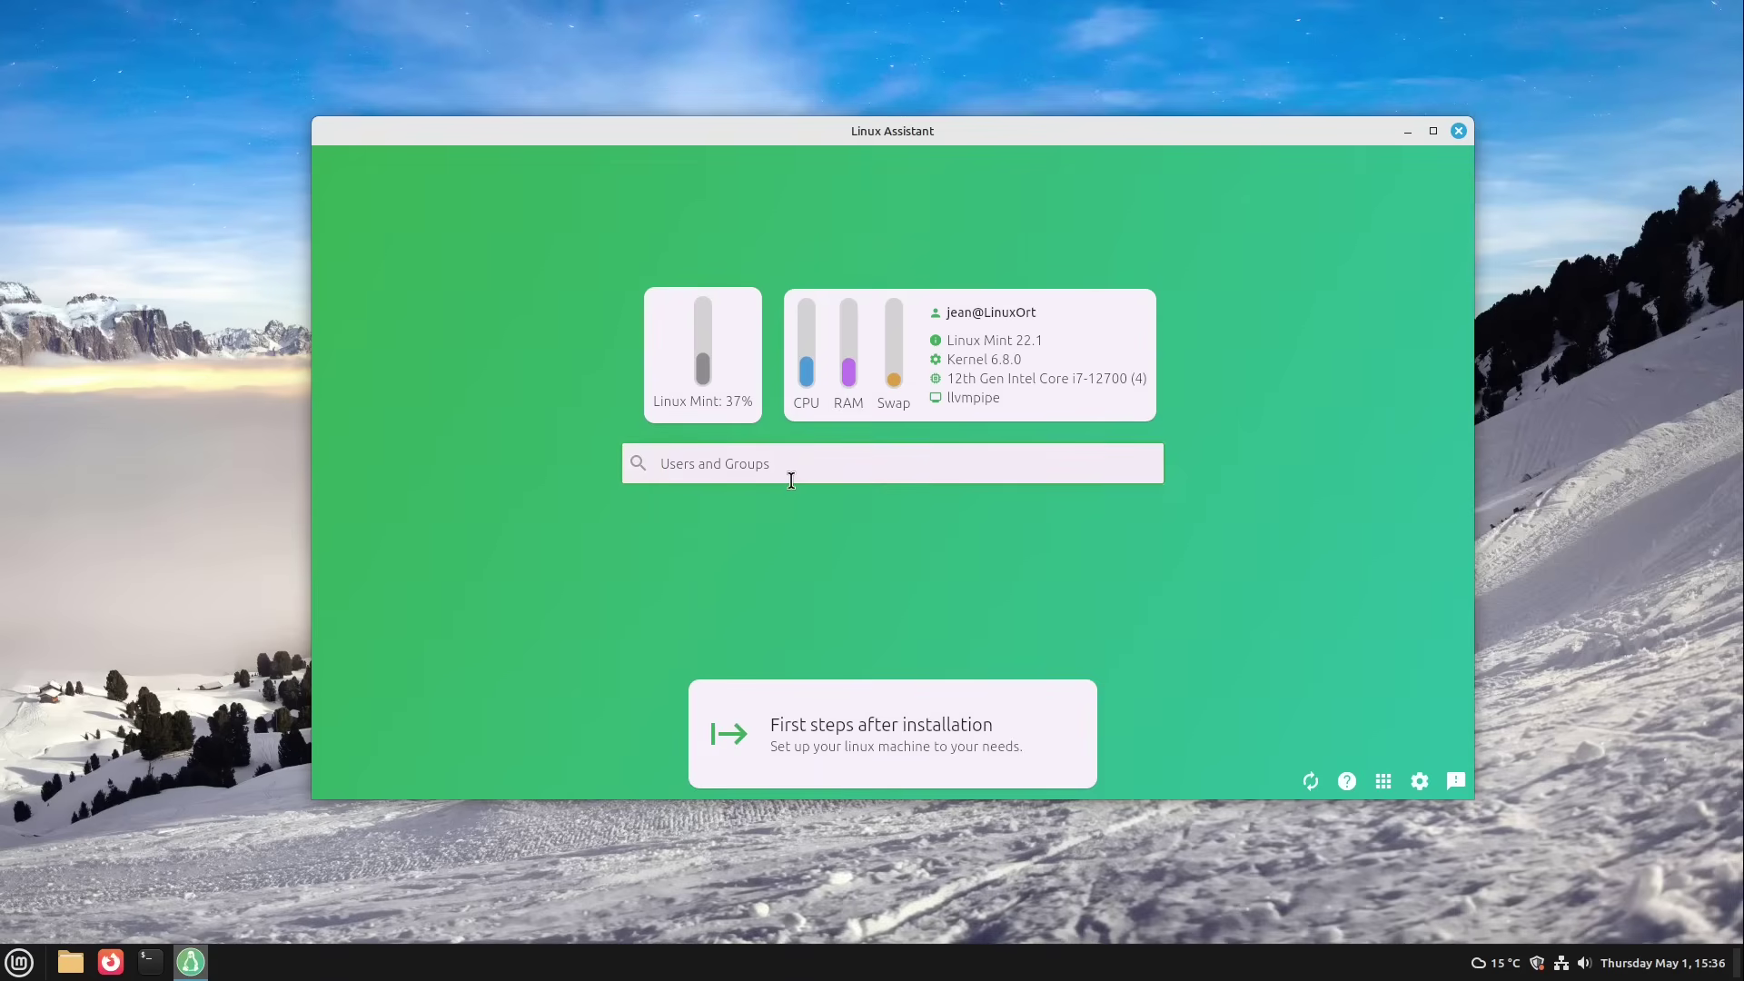
- Run the Security Check by searching 'secu' and authenticating with the password
text(secu)
key(Return)
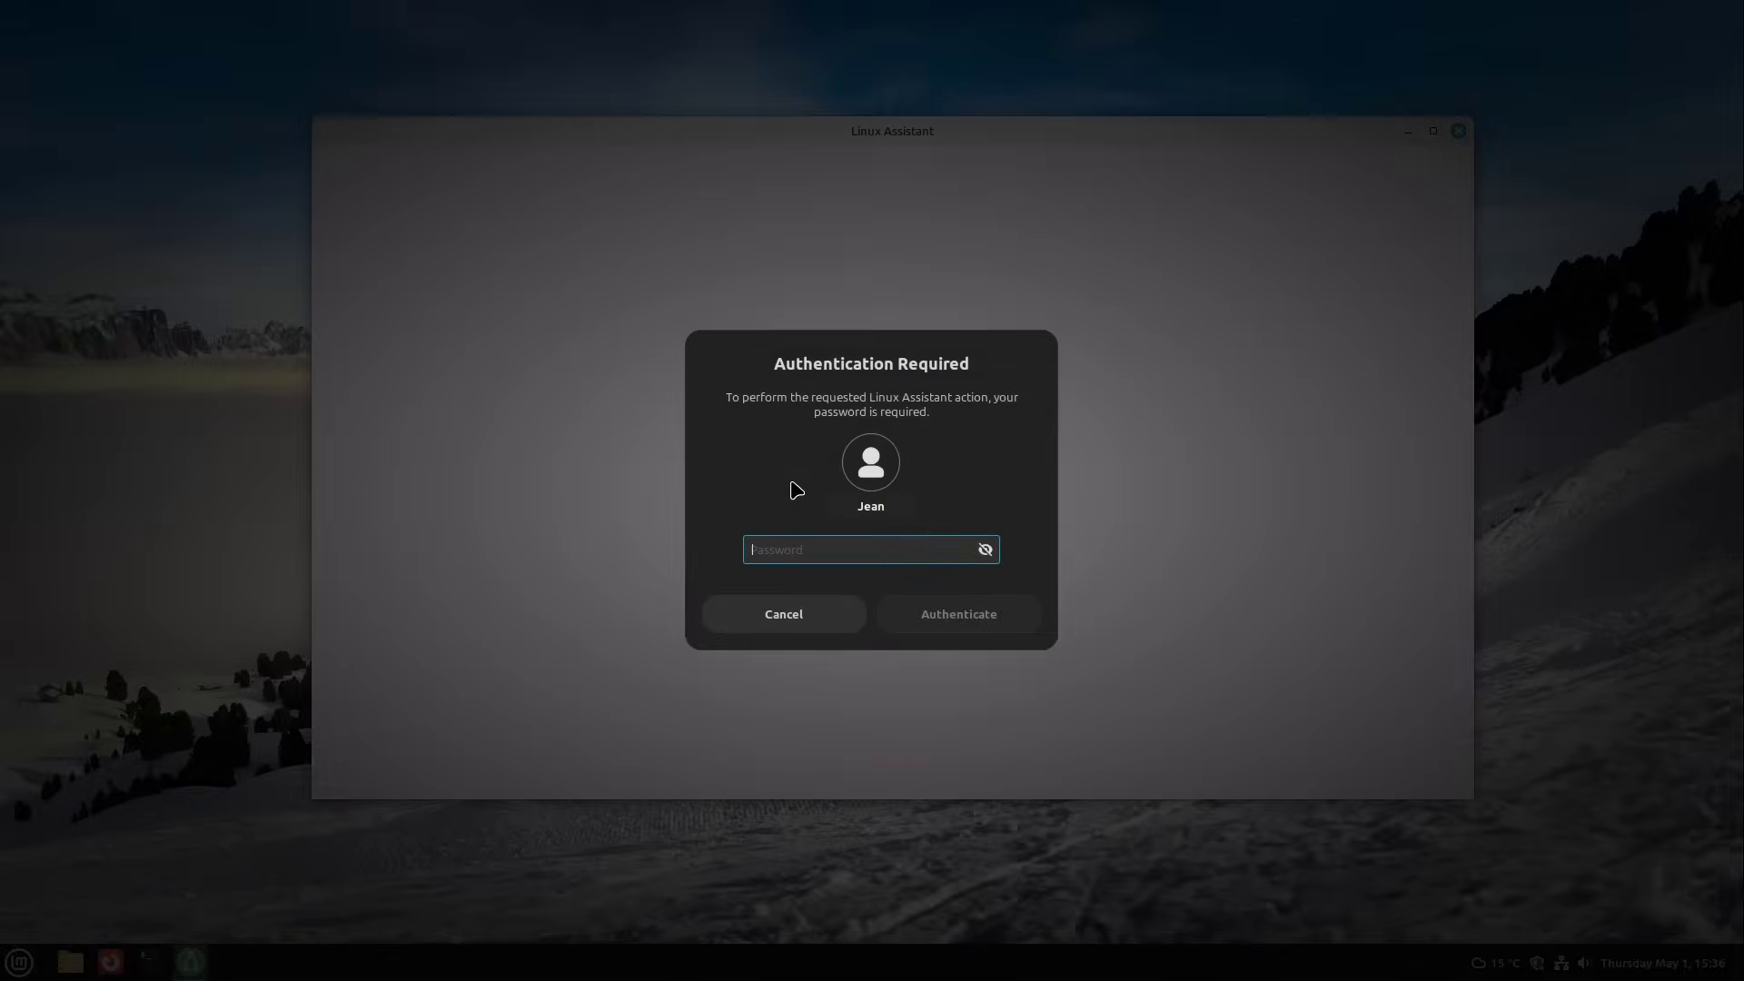
text(********)
key(Return)
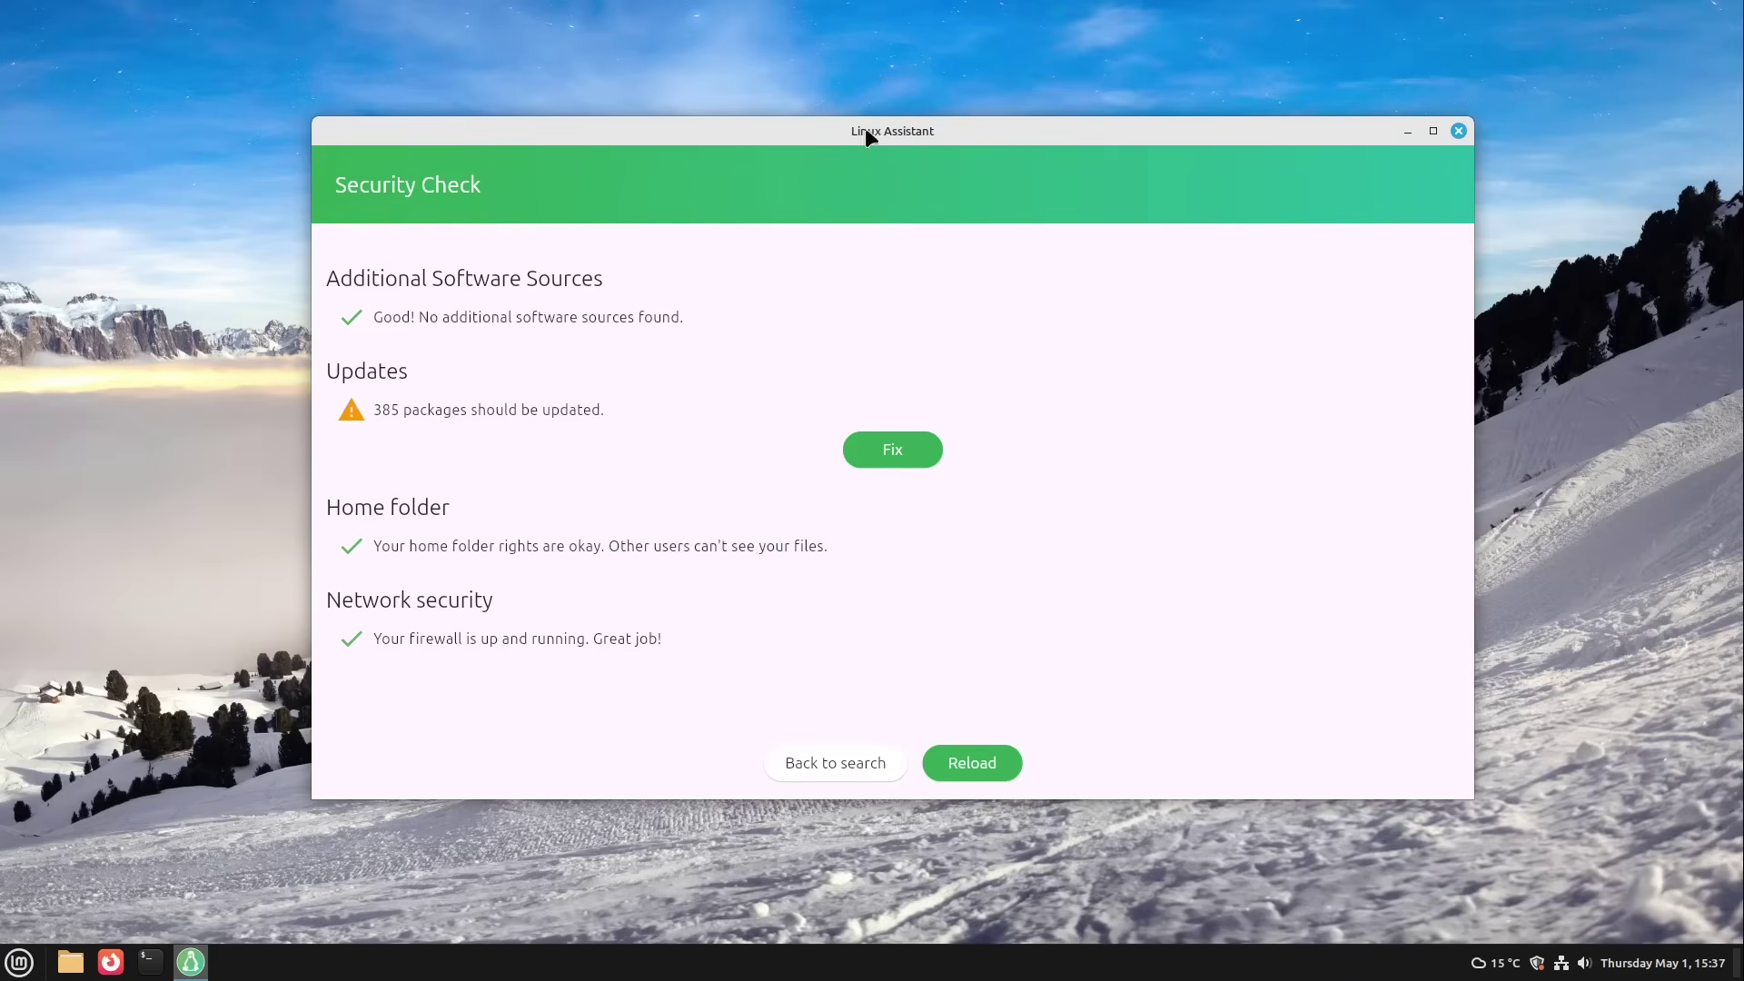
- Fix the 385 pending package updates, authenticating with the password, and toggle the command list
mouse_move(864, 129)
mouse_down()
mouse_move(873, 789)
mouse_move(885, 224)
mouse_move(857, 132)
mouse_up()
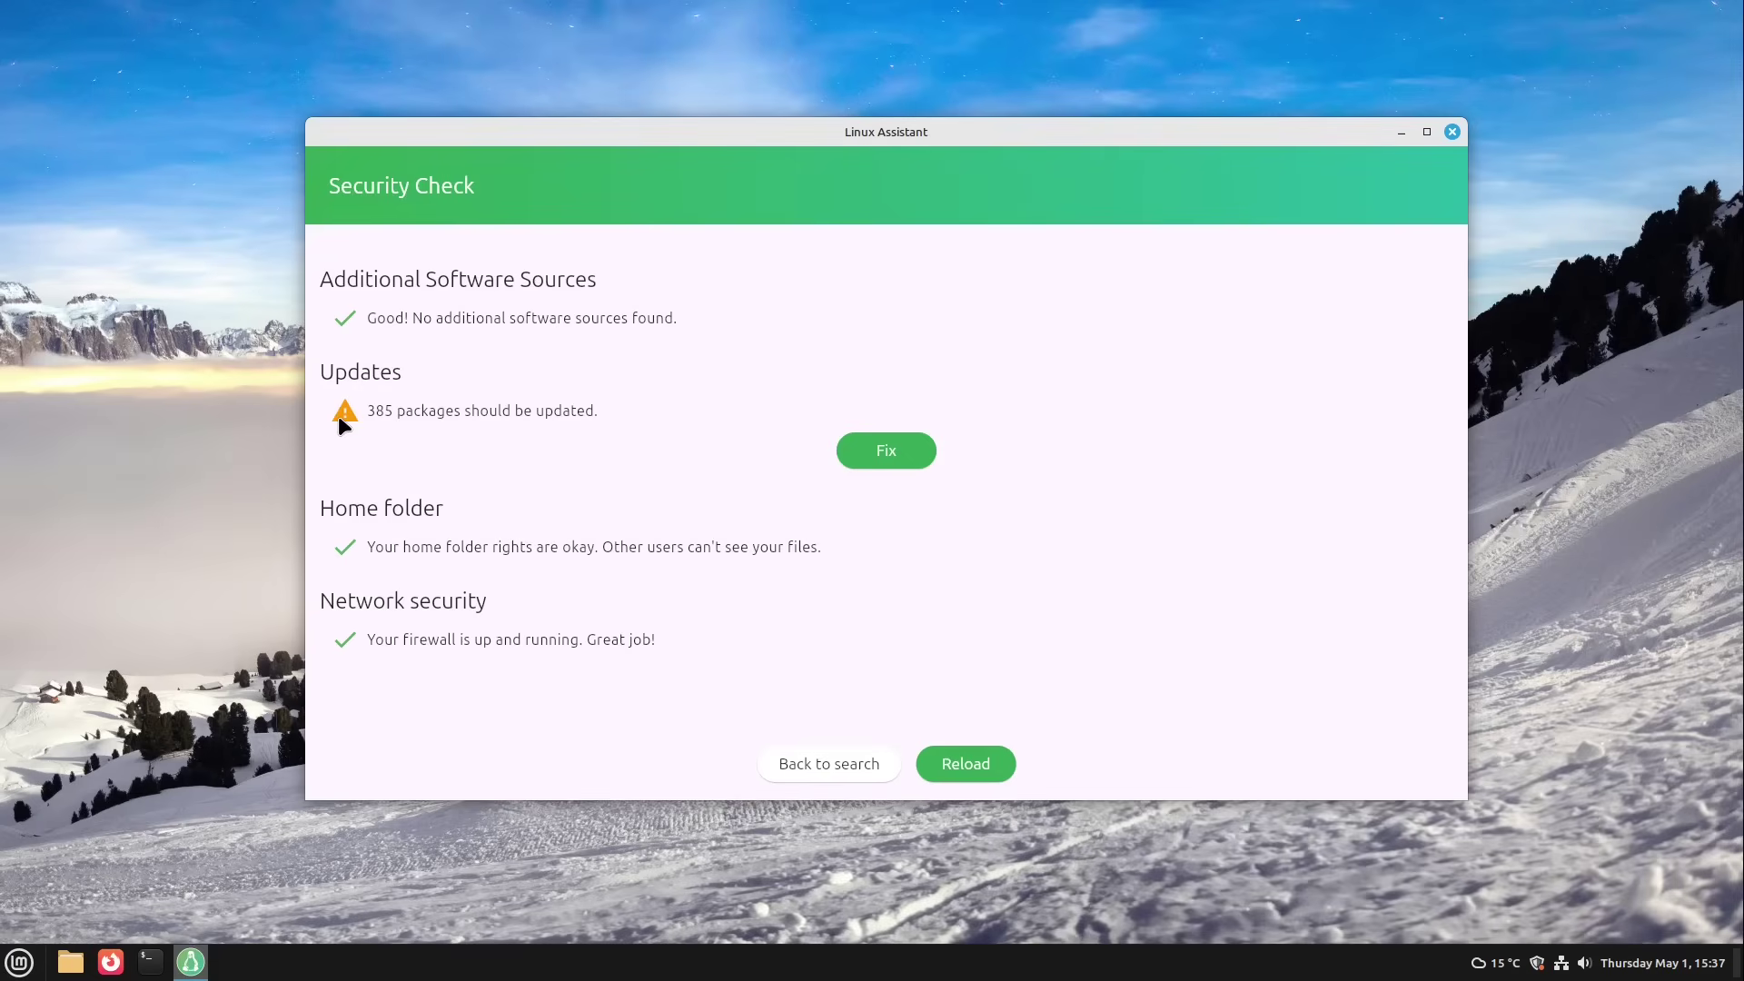
click(890, 457)
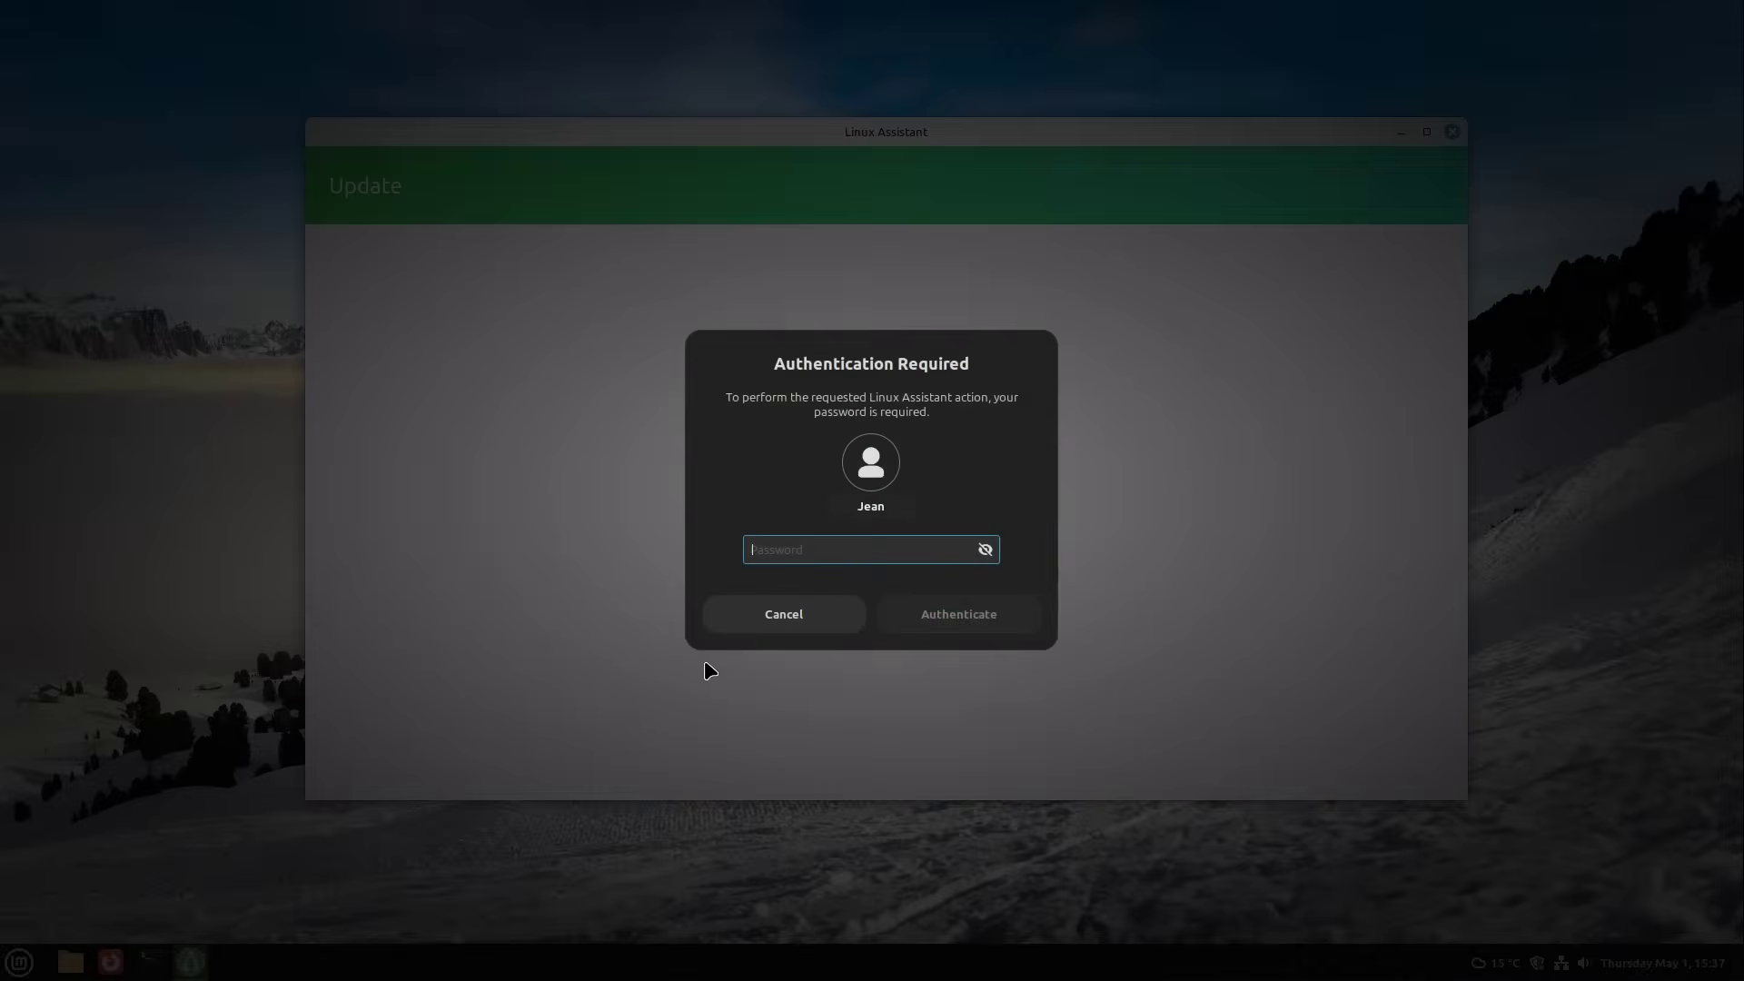
text(*********)
key(Return)
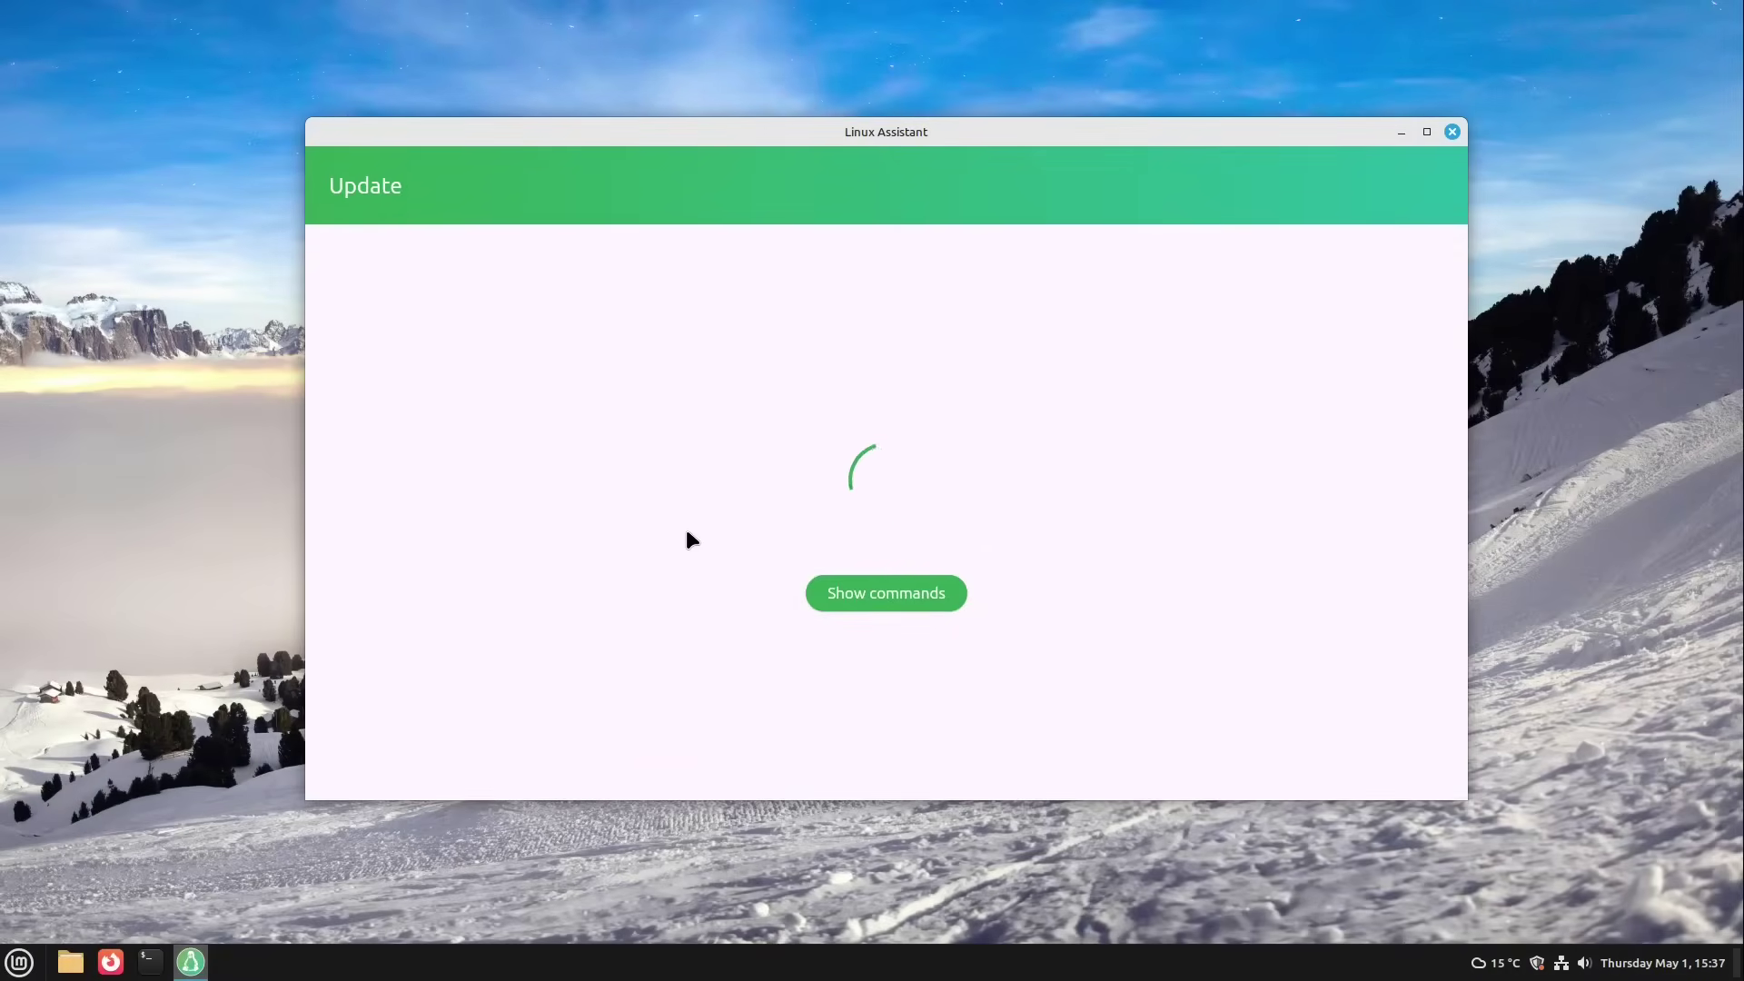
key(Return)
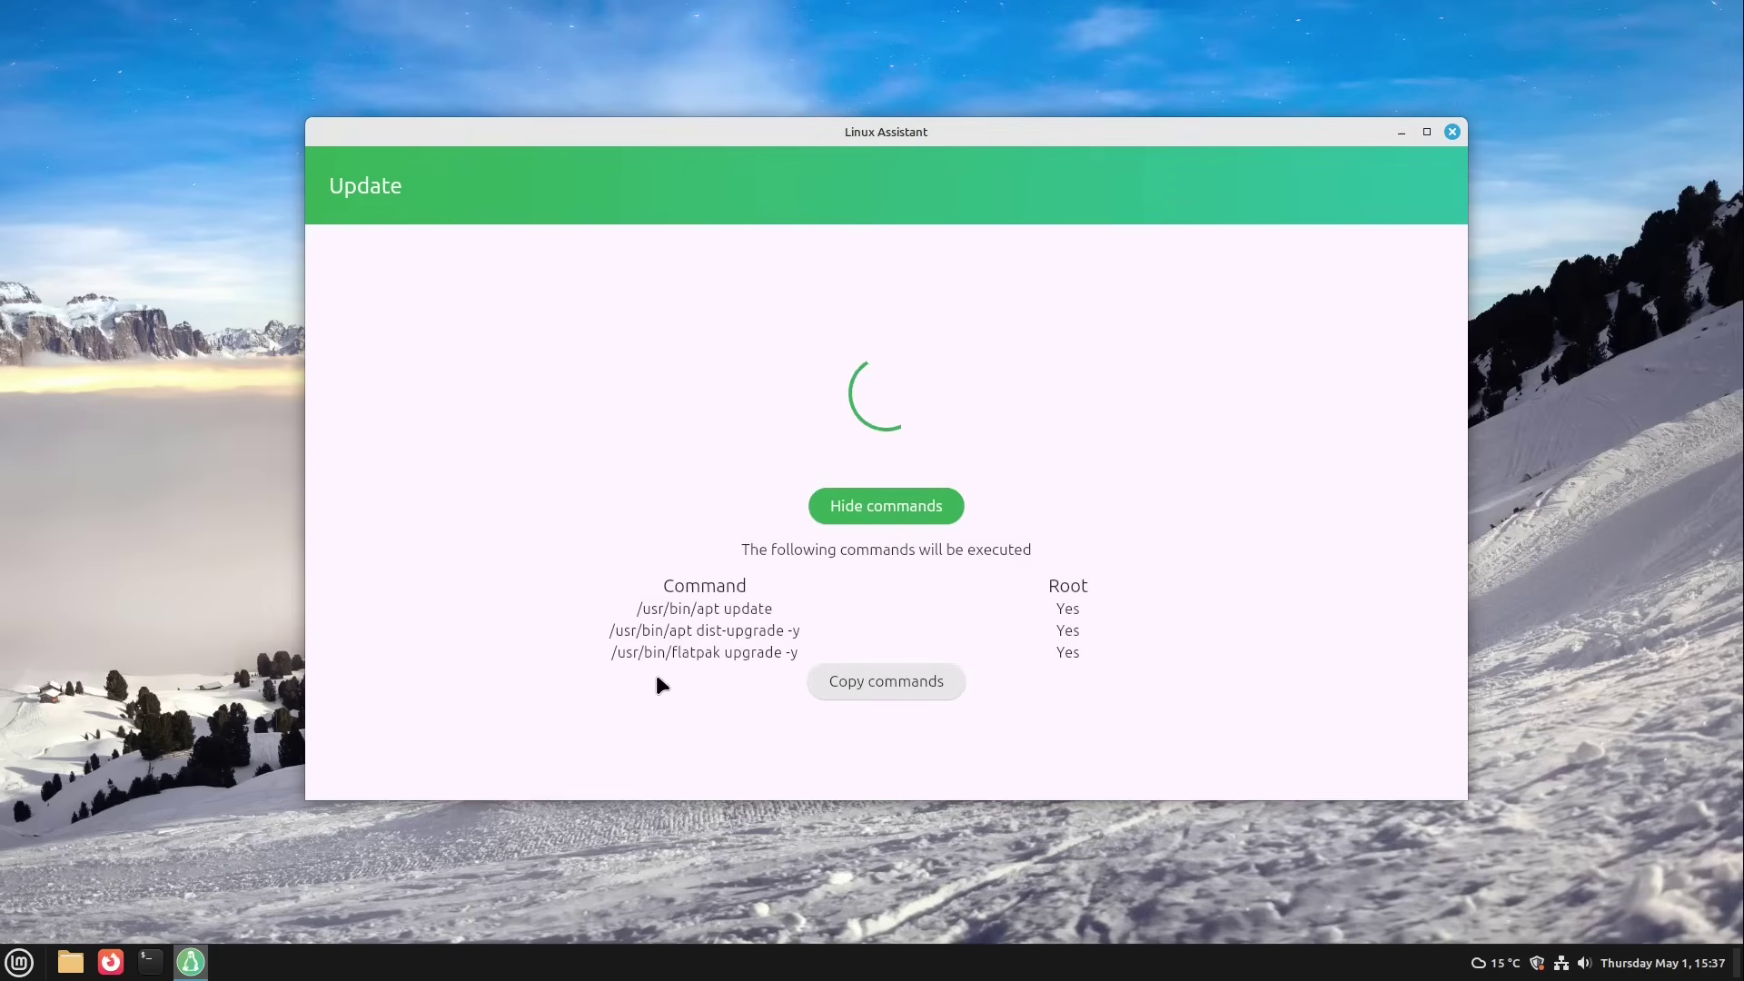
click(828, 507)
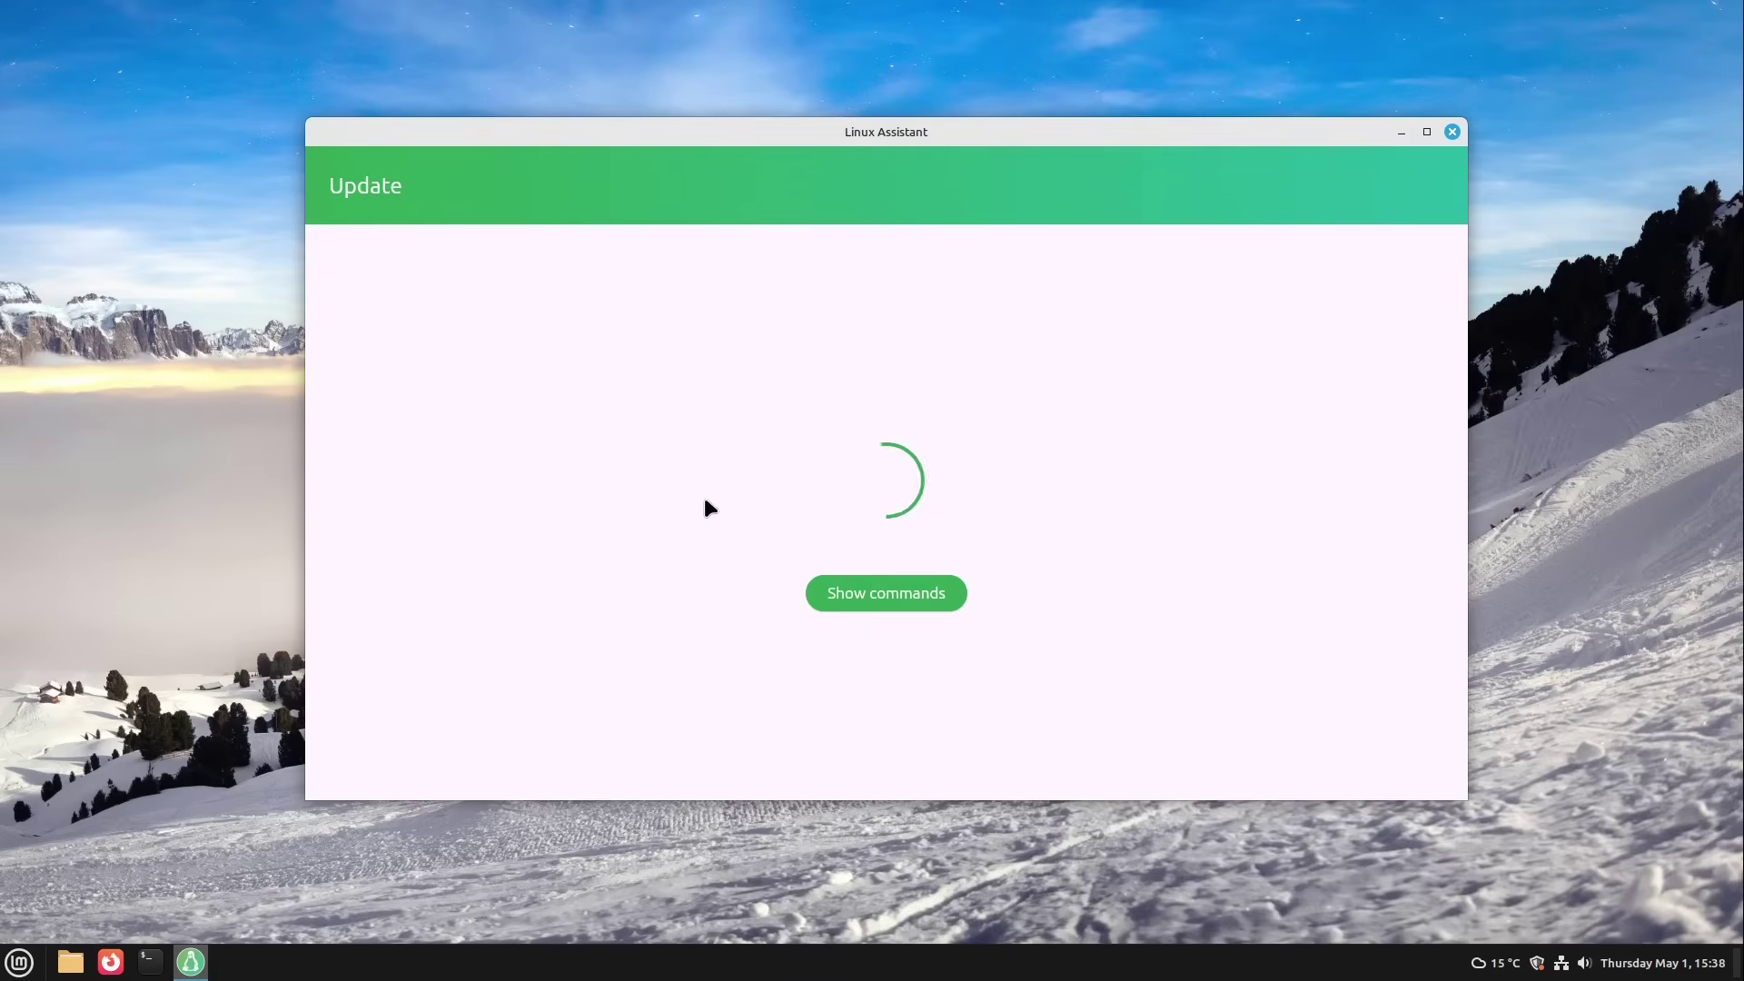
- Minimise Linux Assistant, load linuxort.com from Firefox's top sites, and close the restore-tabs notice
click(1401, 131)
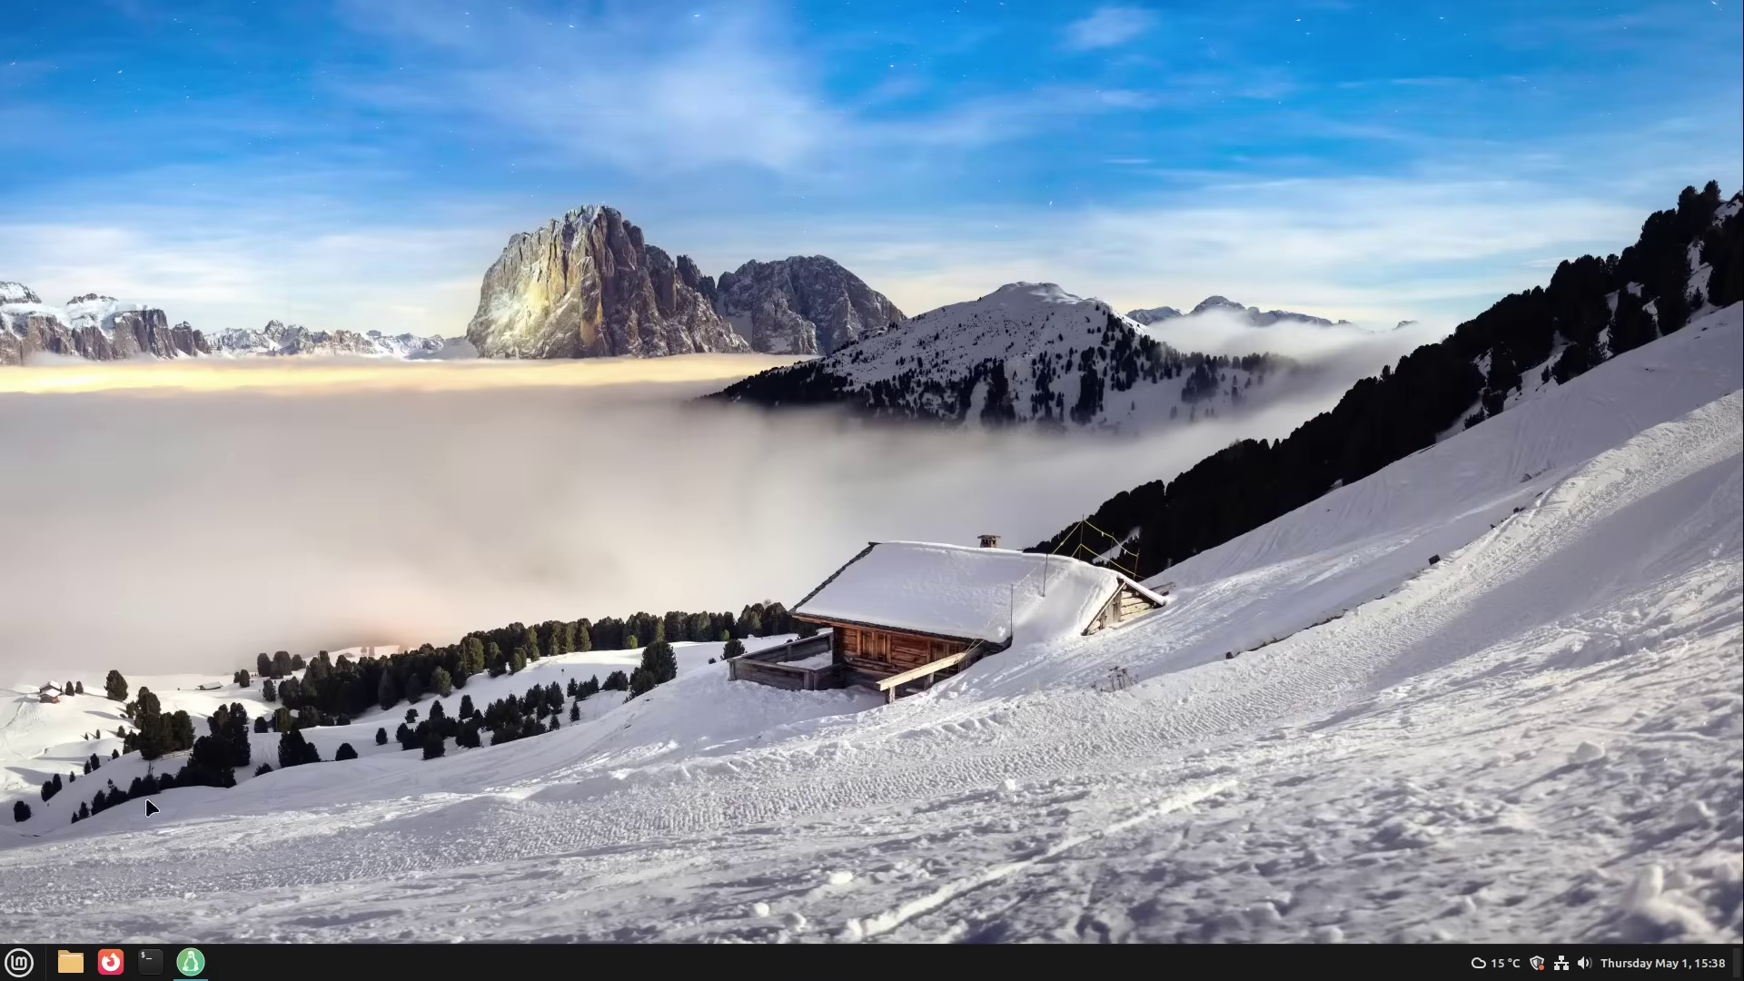
click(110, 962)
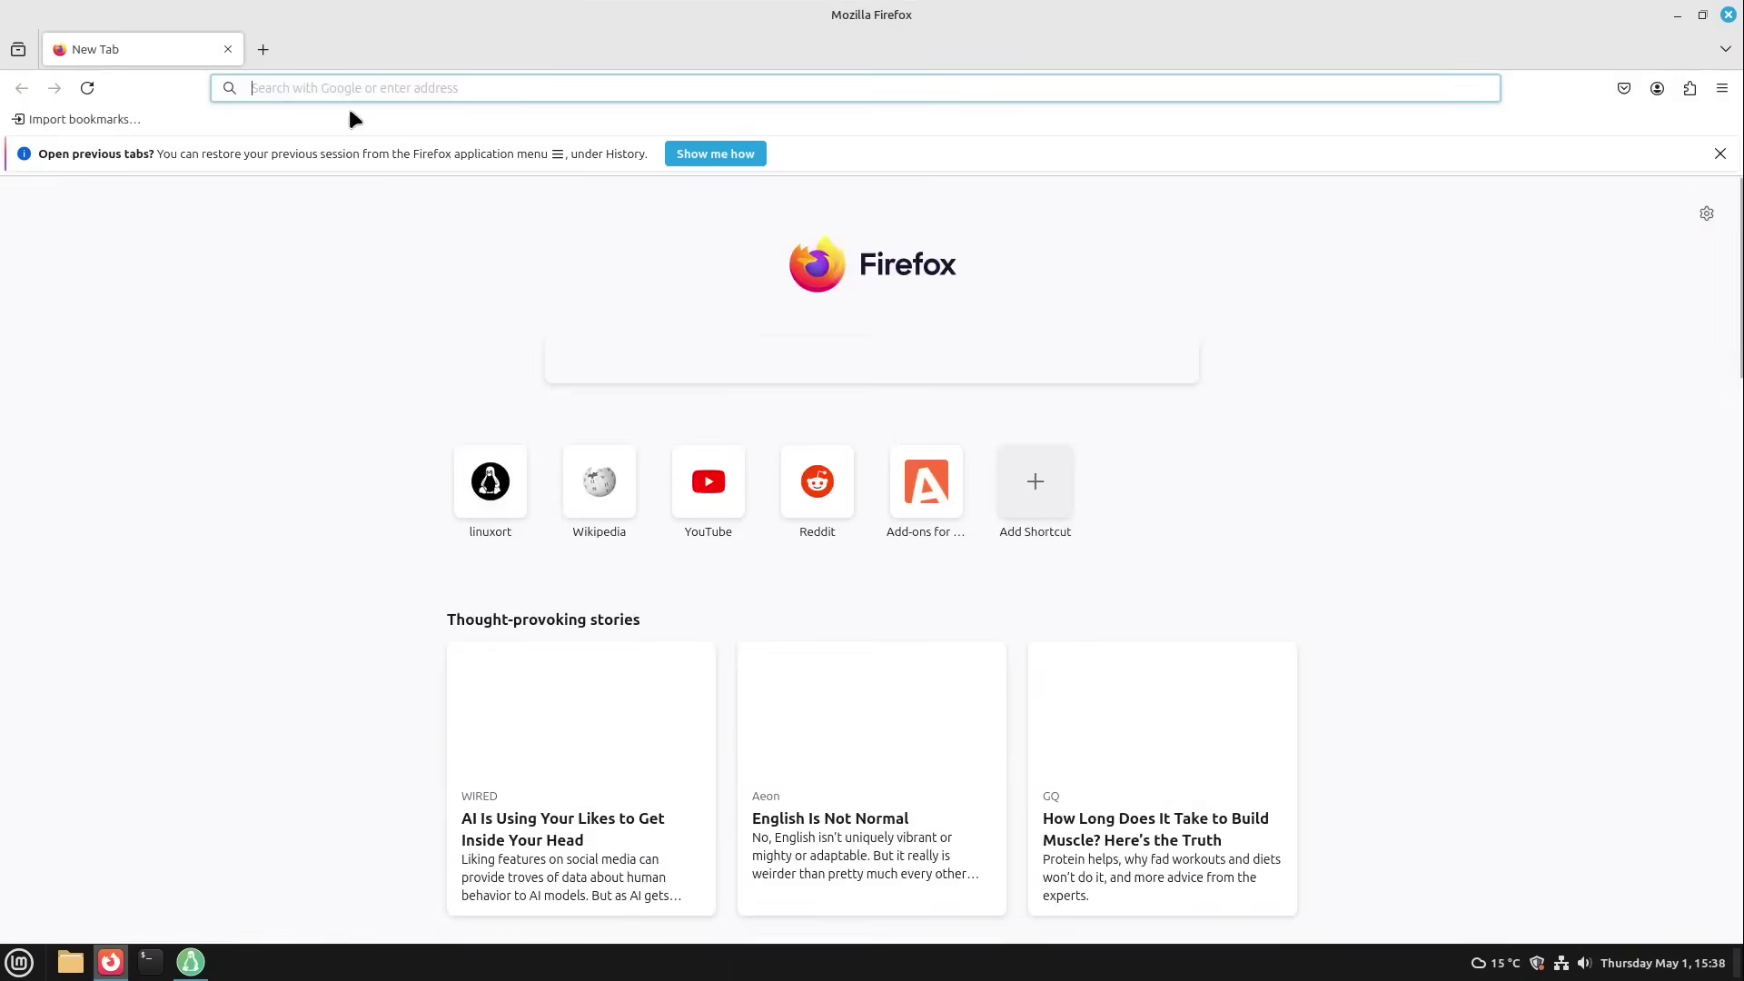
click(449, 458)
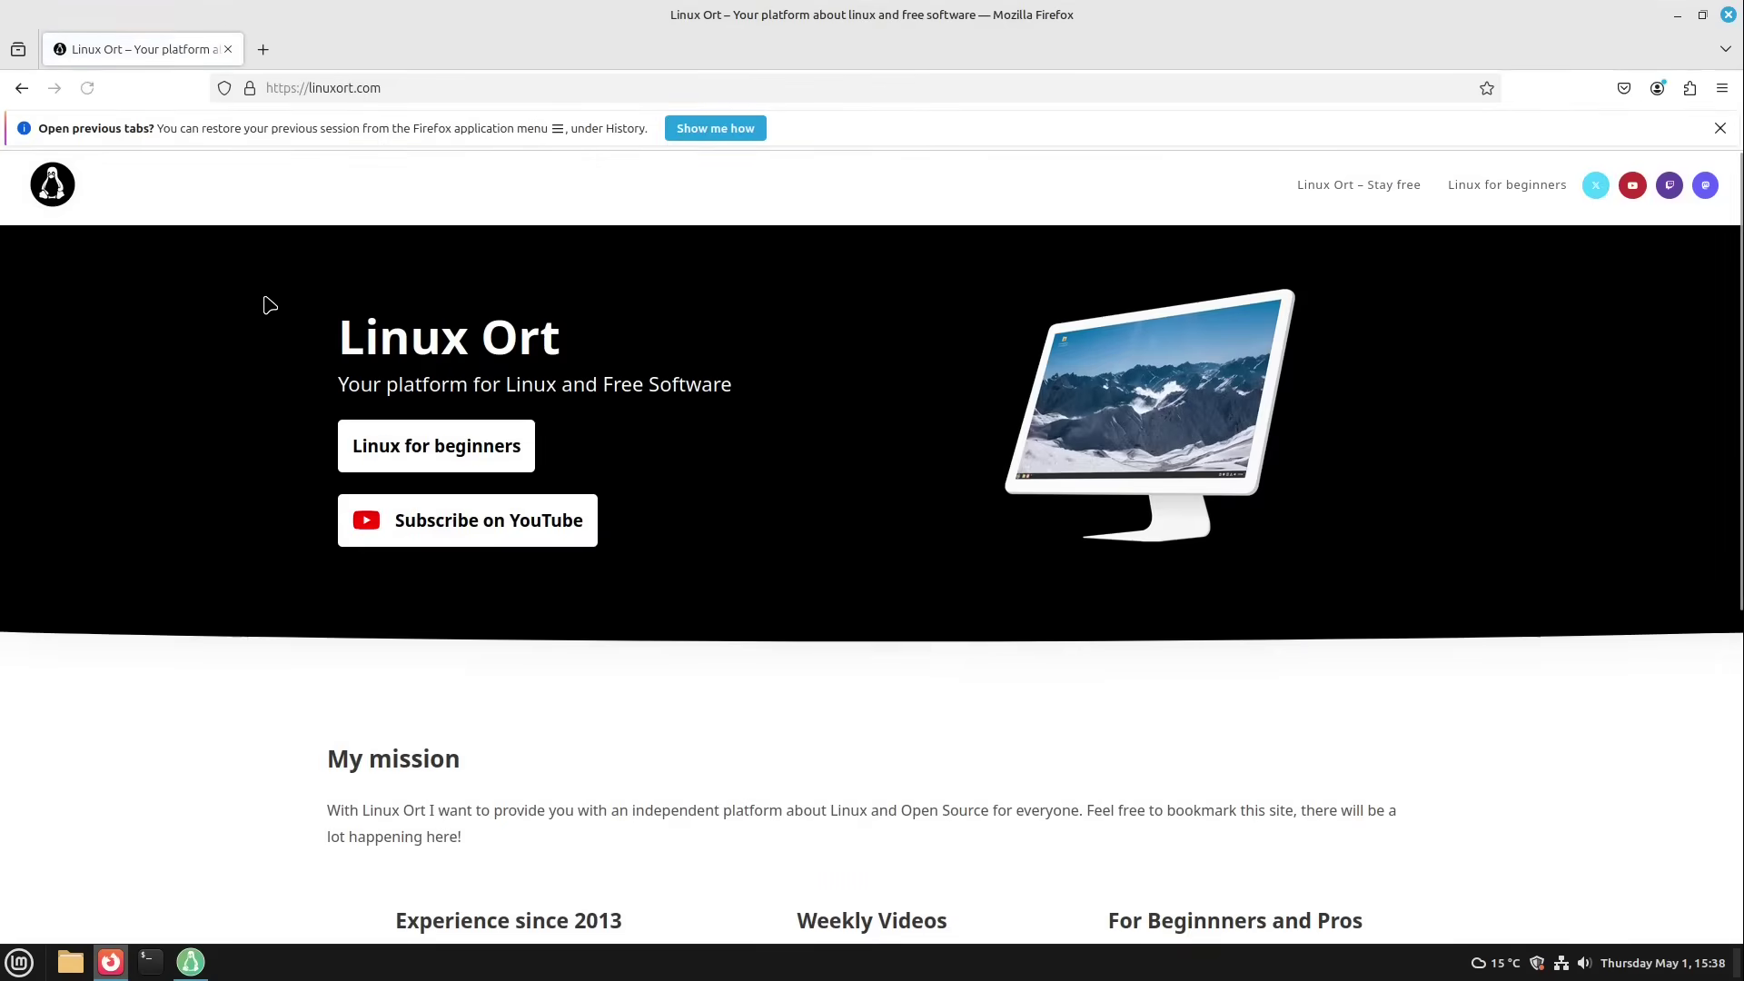
click(1719, 128)
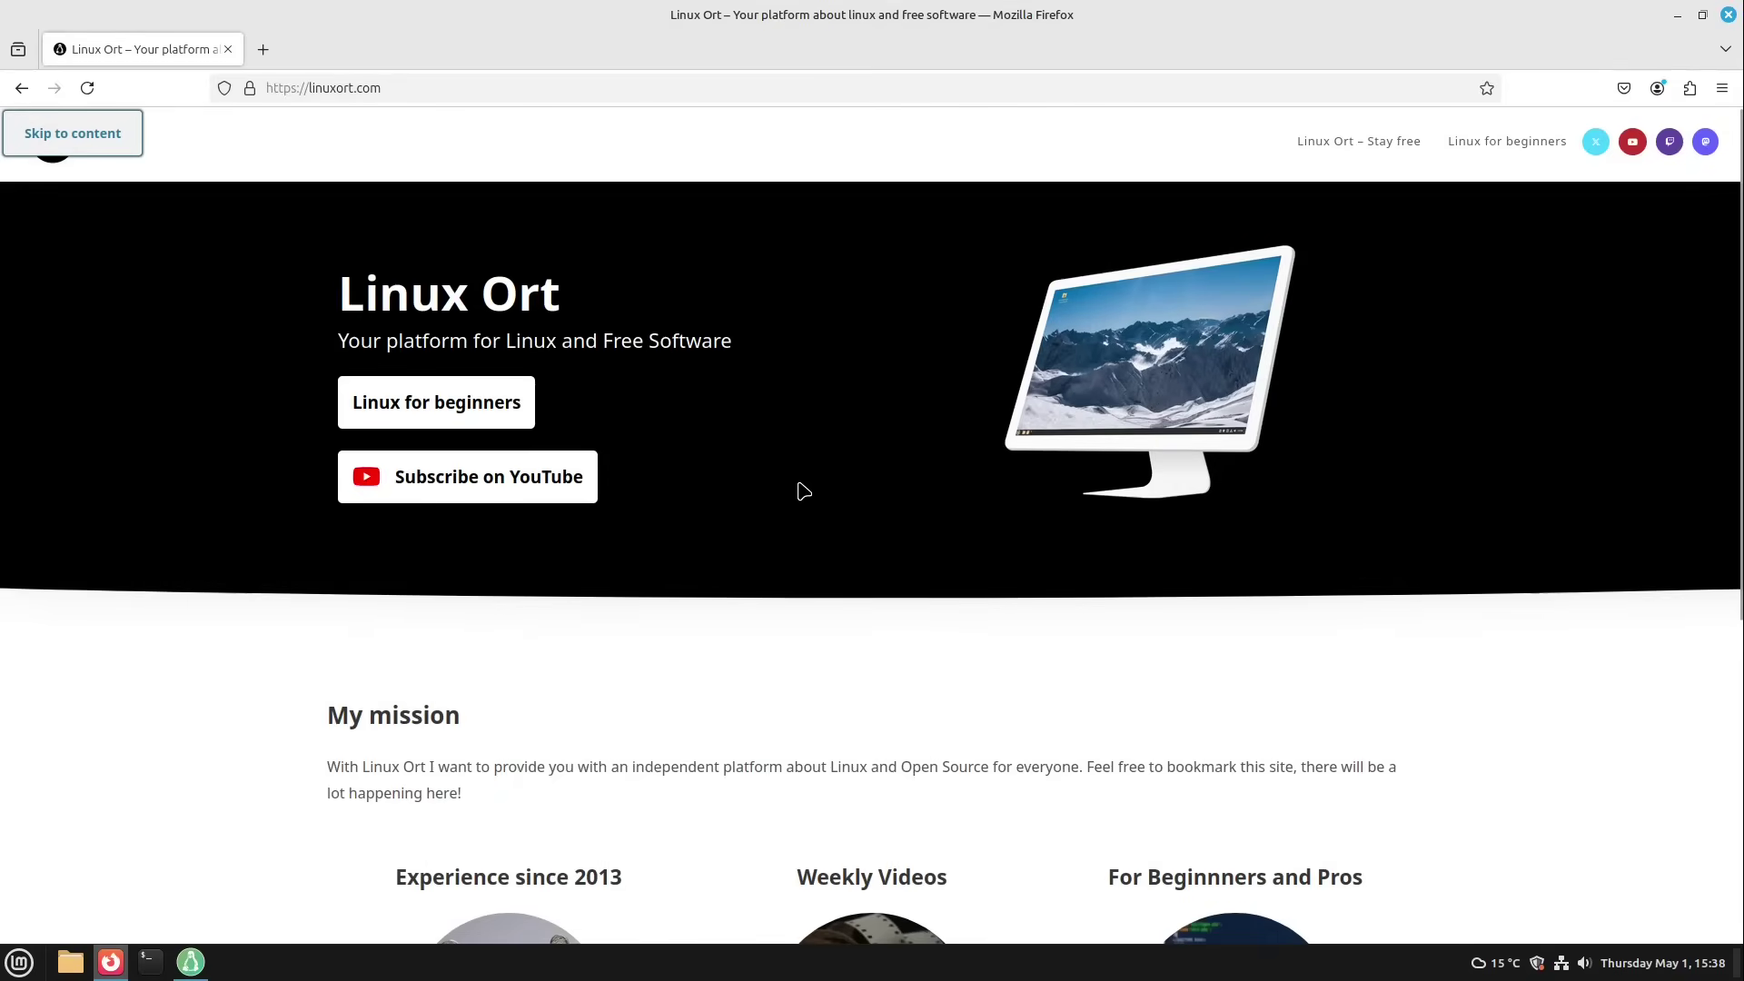